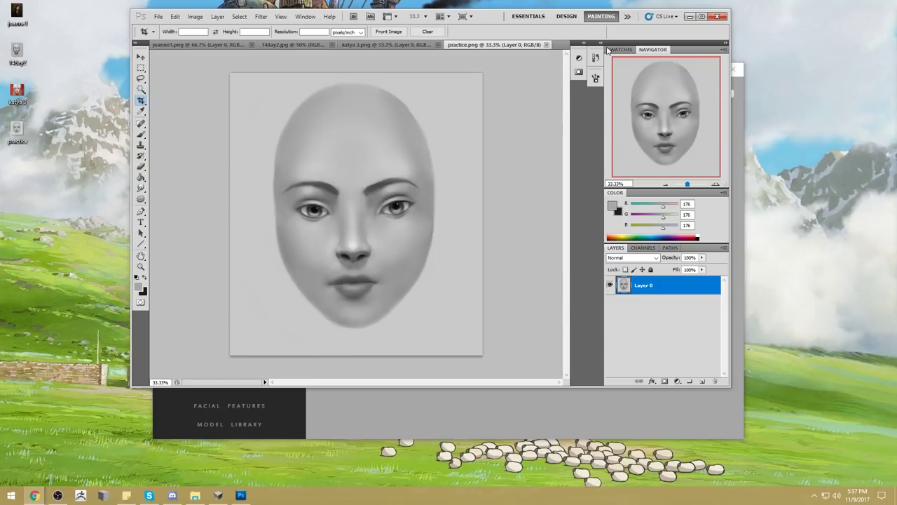
# Look through the open portraits joanne1.png, katya 3.png and practice.png, ending on 14day2.jpg.
pyautogui.click(401, 45)
pyautogui.click(294, 45)
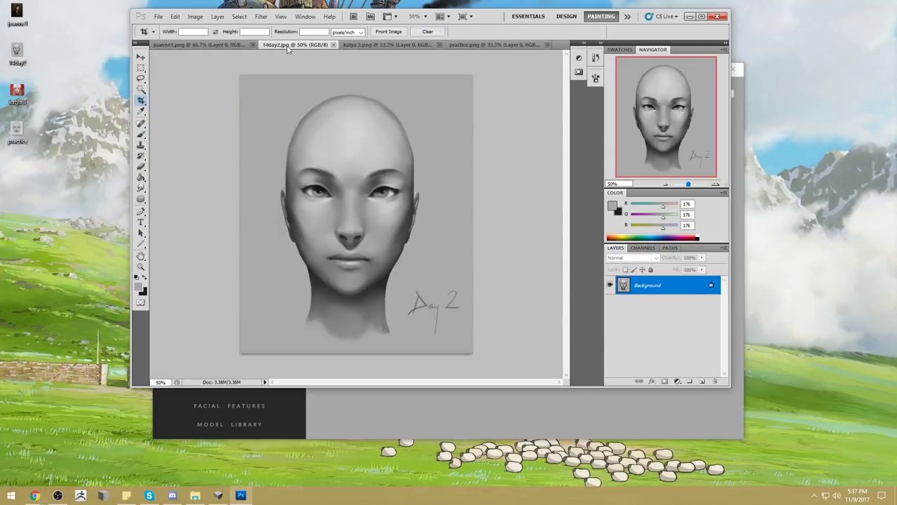
pyautogui.click(223, 46)
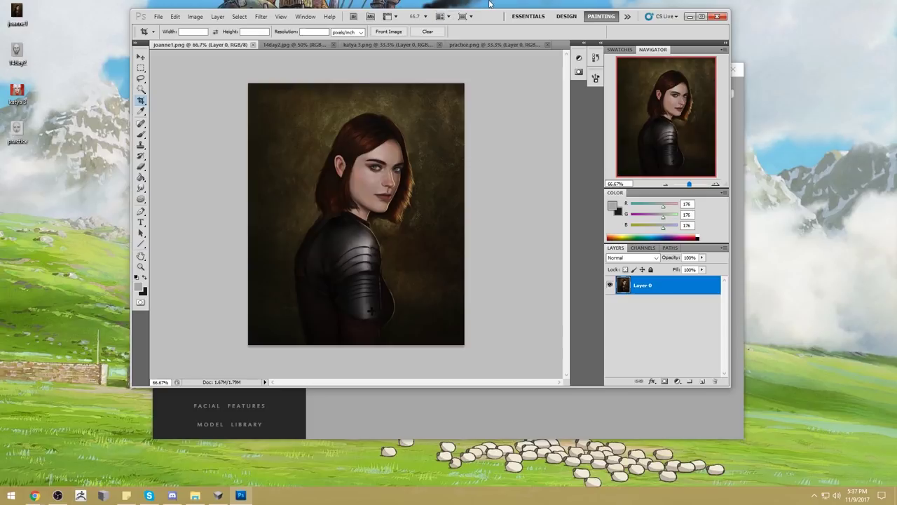
pyautogui.moveTo(491, 21); pyautogui.dragTo(481, 25)
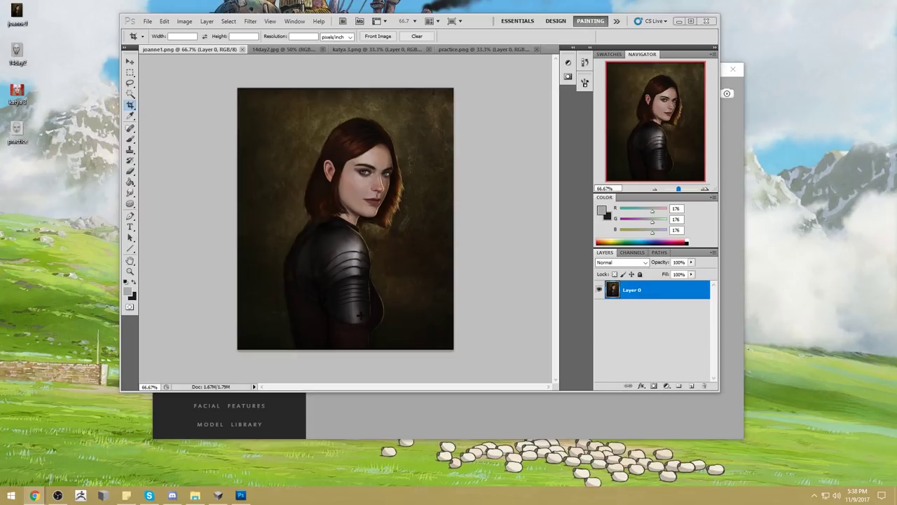
pyautogui.moveTo(487, 25); pyautogui.dragTo(515, 21)
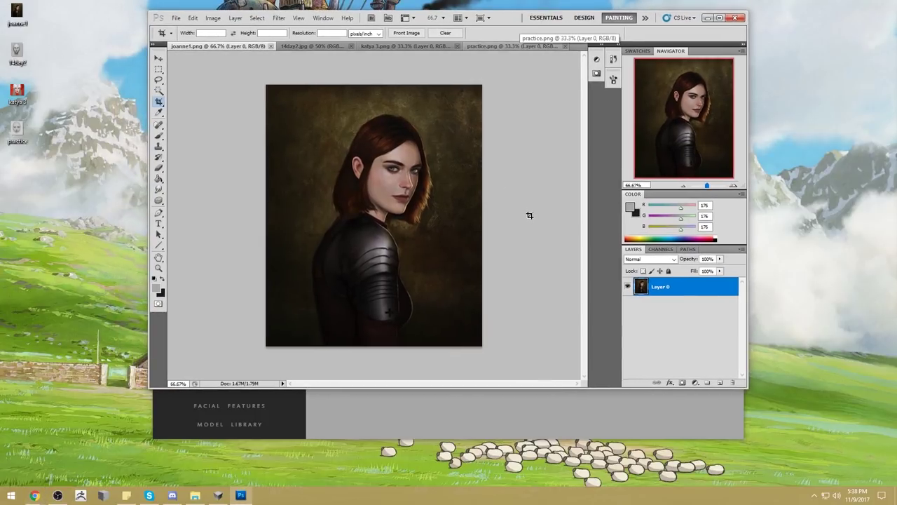
pyautogui.press('b')
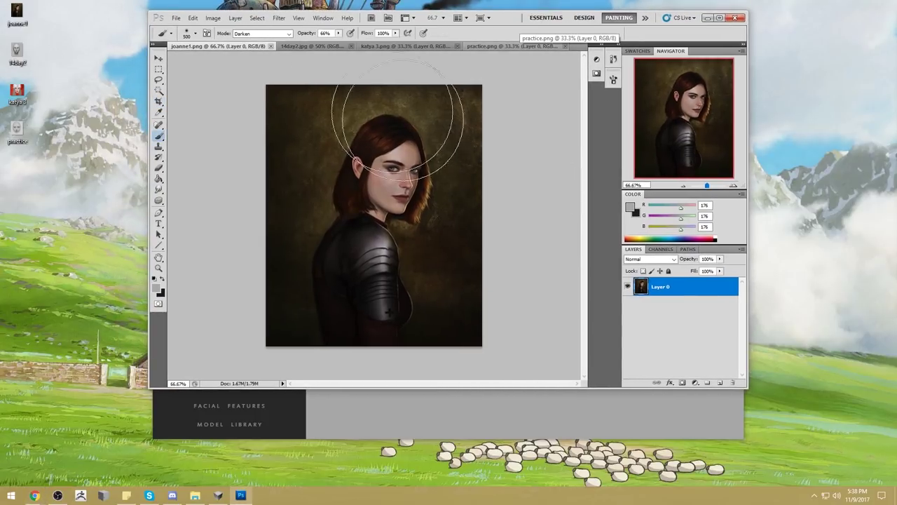
pyautogui.click(298, 46)
pyautogui.click(405, 46)
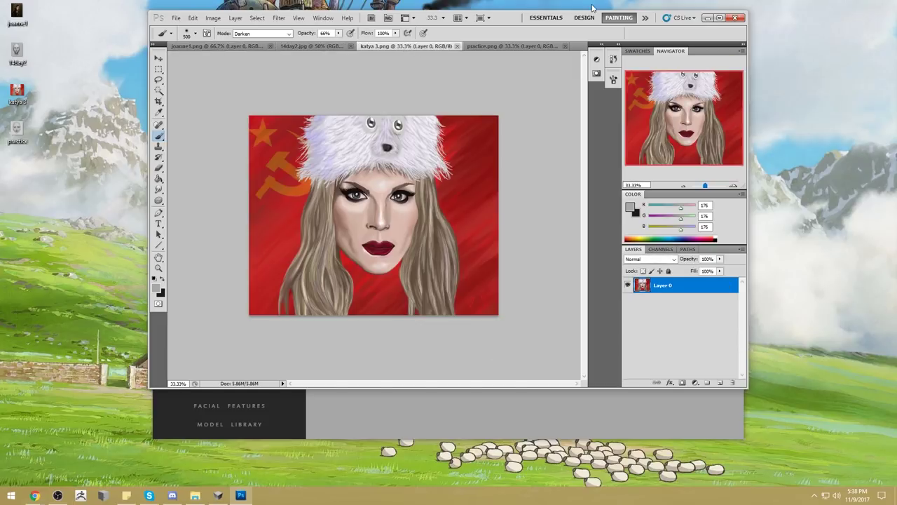
pyautogui.click(527, 47)
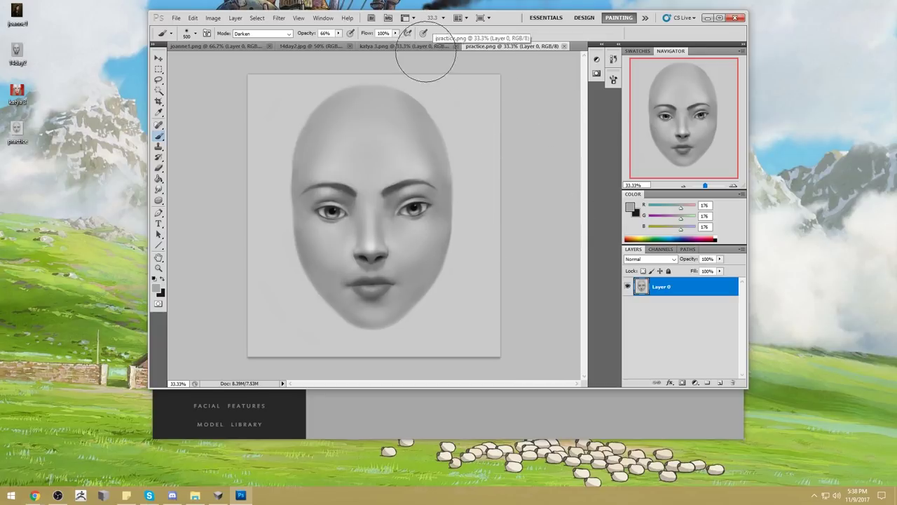
pyautogui.click(303, 48)
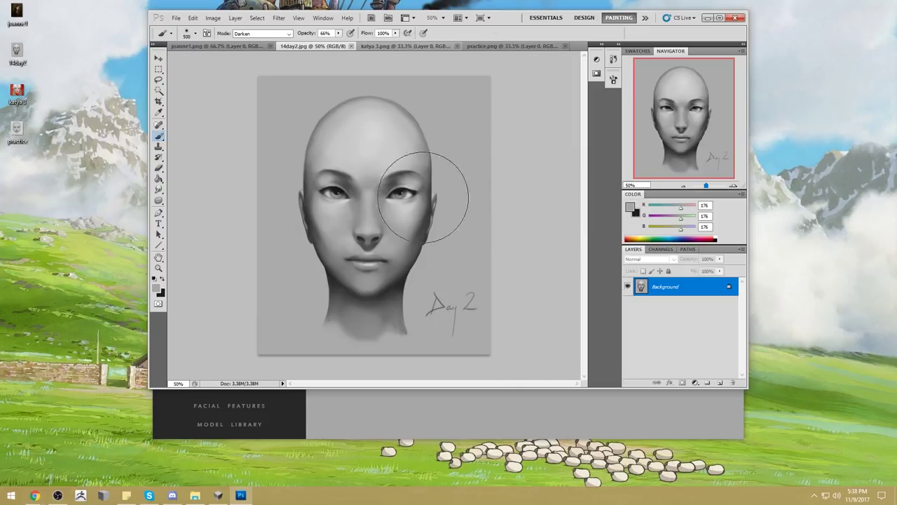
# Switch to PortraitStudio and set the head model's Eye Top Lid facial feature to 100.
pyautogui.click(409, 419)
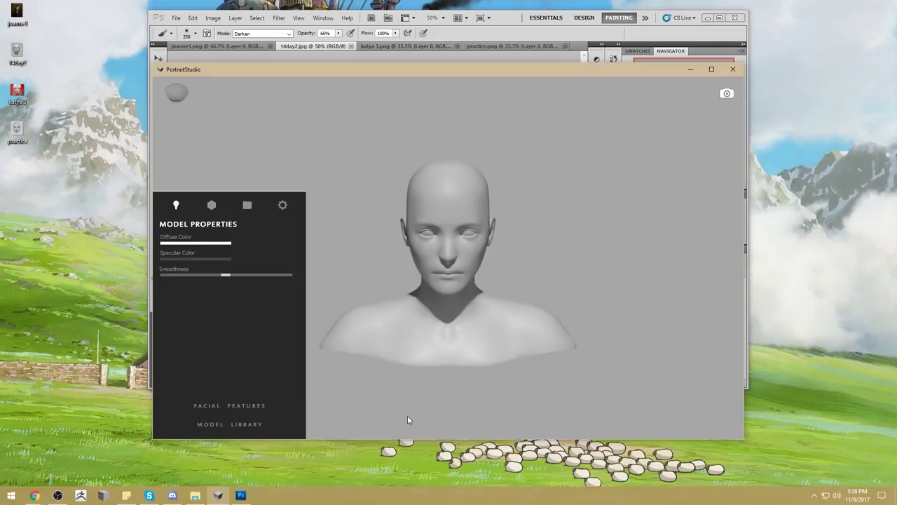
pyautogui.scroll(5, 444, 266)
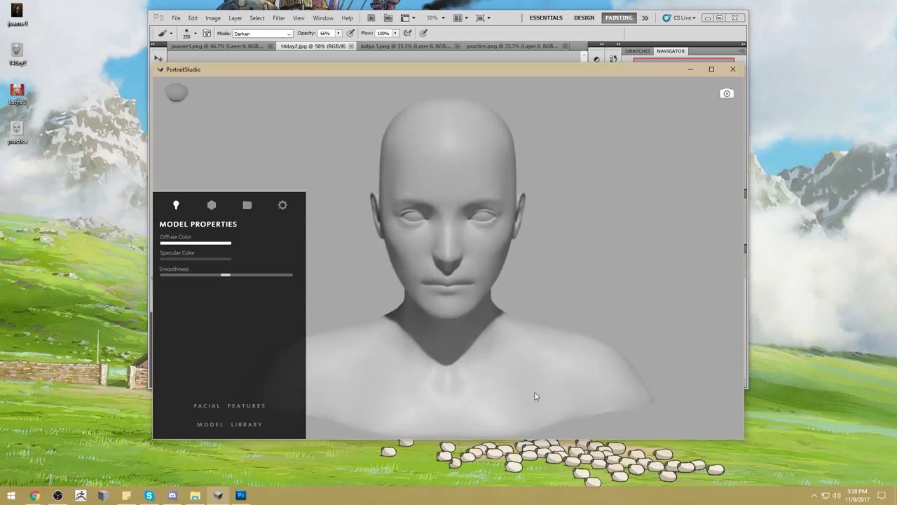
pyautogui.scroll(3, 543, 395)
pyautogui.scroll(2, 532, 259)
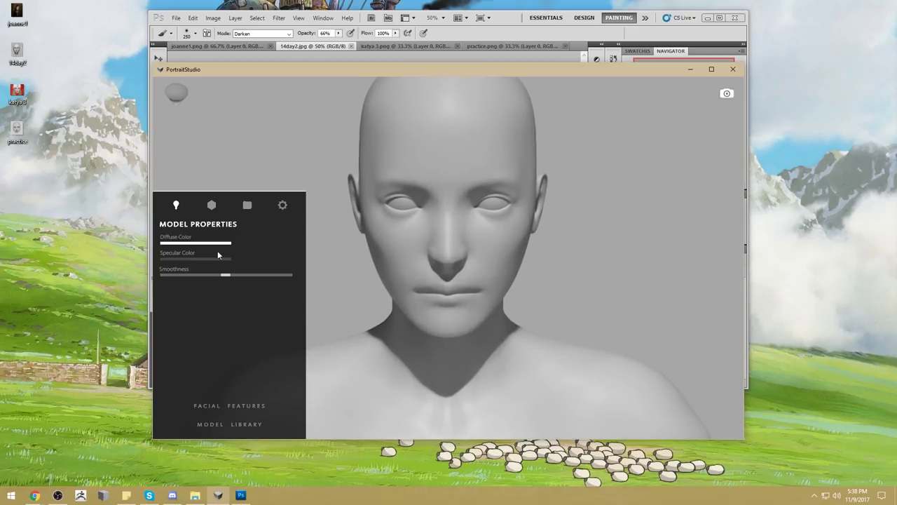
pyautogui.click(246, 406)
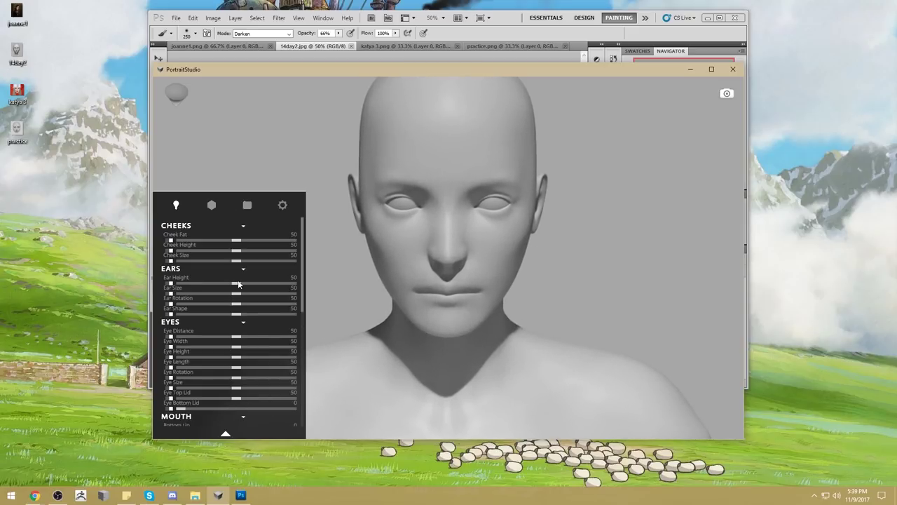
pyautogui.scroll(-3, 254, 277)
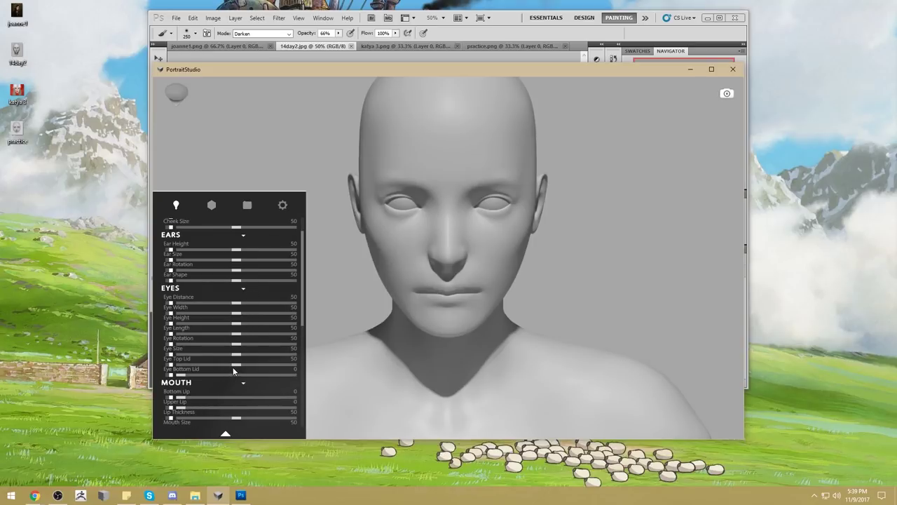
pyautogui.moveTo(234, 366); pyautogui.dragTo(308, 364)
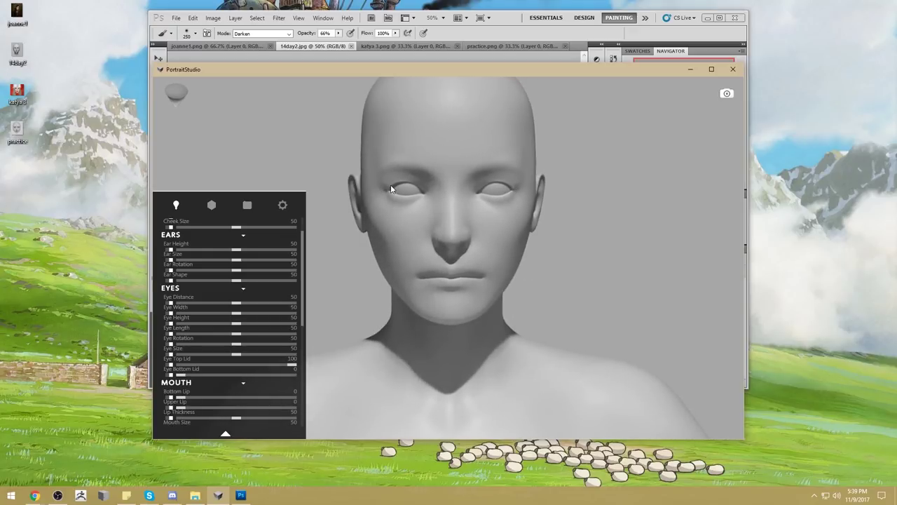
pyautogui.click(456, 3)
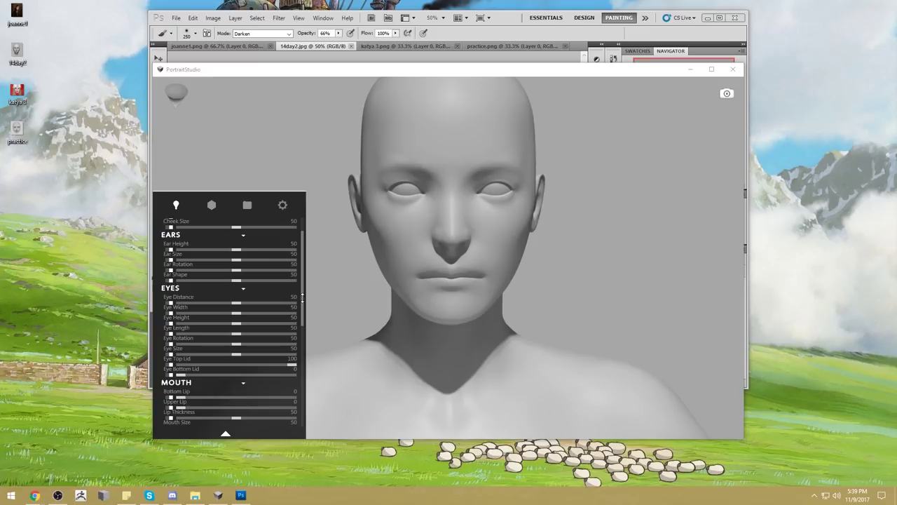
pyautogui.moveTo(290, 364)
pyautogui.mouseDown()
pyautogui.moveTo(170, 365)
pyautogui.moveTo(296, 367)
pyautogui.mouseUp()
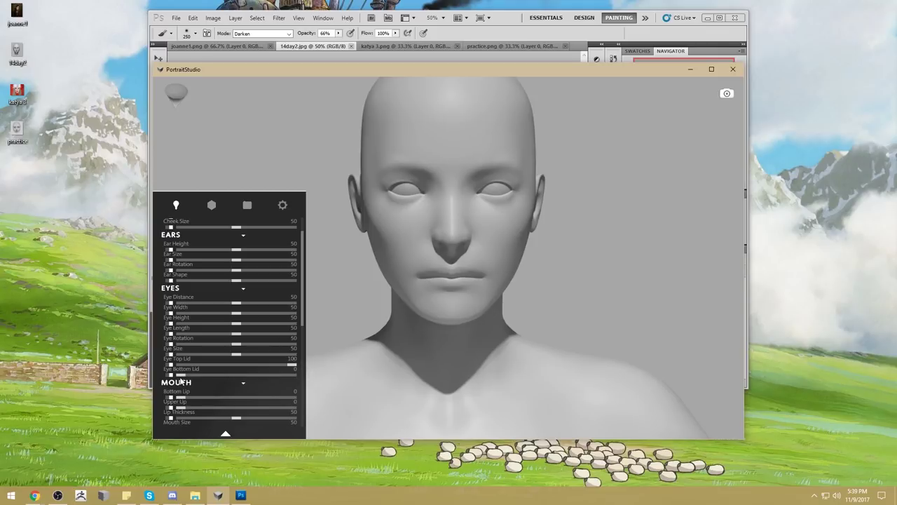
# Set the model's Eye Bottom Lid to 100 and Eye Top Lid to 0, shifting the light direction on the face.
pyautogui.moveTo(180, 376); pyautogui.dragTo(254, 378)
pyautogui.moveTo(439, 204)
pyautogui.mouseDown()
pyautogui.moveTo(455, 213)
pyautogui.moveTo(435, 213)
pyautogui.moveTo(439, 190)
pyautogui.moveTo(448, 207)
pyautogui.moveTo(423, 212)
pyautogui.moveTo(428, 199)
pyautogui.moveTo(430, 209)
pyautogui.mouseUp()
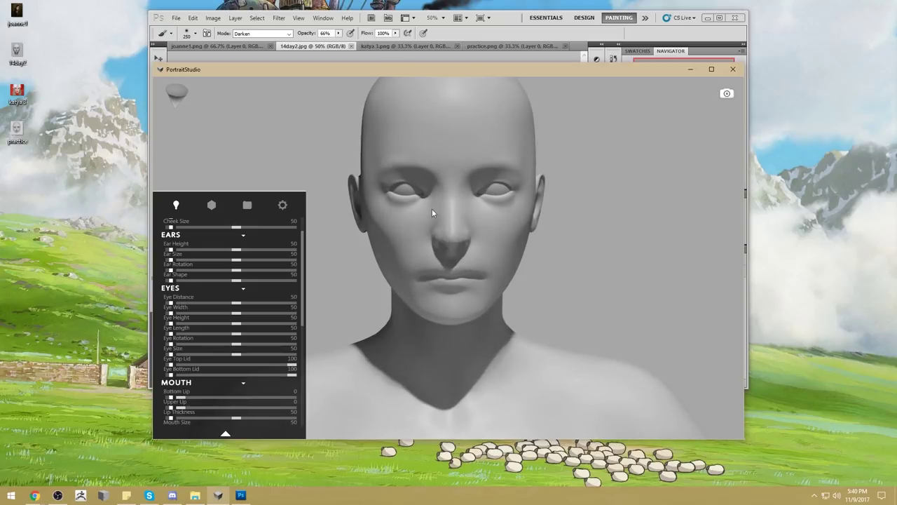
pyautogui.moveTo(293, 365); pyautogui.dragTo(162, 378)
pyautogui.moveTo(511, 169); pyautogui.dragTo(464, 263)
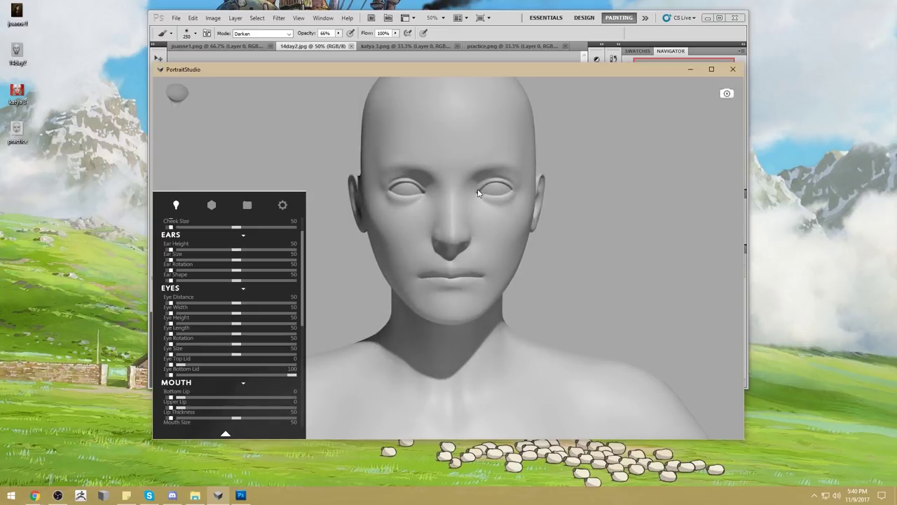
# Return to Photoshop and set up a 600 px brush in Lighten mode with a grey sampled from the 14day2.jpg portrait.
pyautogui.click(690, 70)
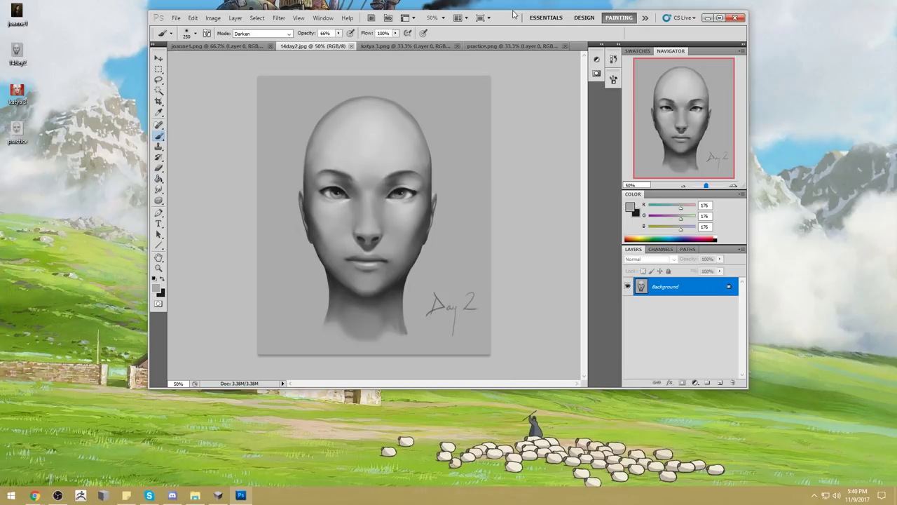
pyautogui.click(372, 183)
pyautogui.keyDown('alt'); pyautogui.click(420, 152); pyautogui.keyUp('alt')
pyautogui.press(']')
pyautogui.press(']')
pyautogui.press(']')
pyautogui.press(']')
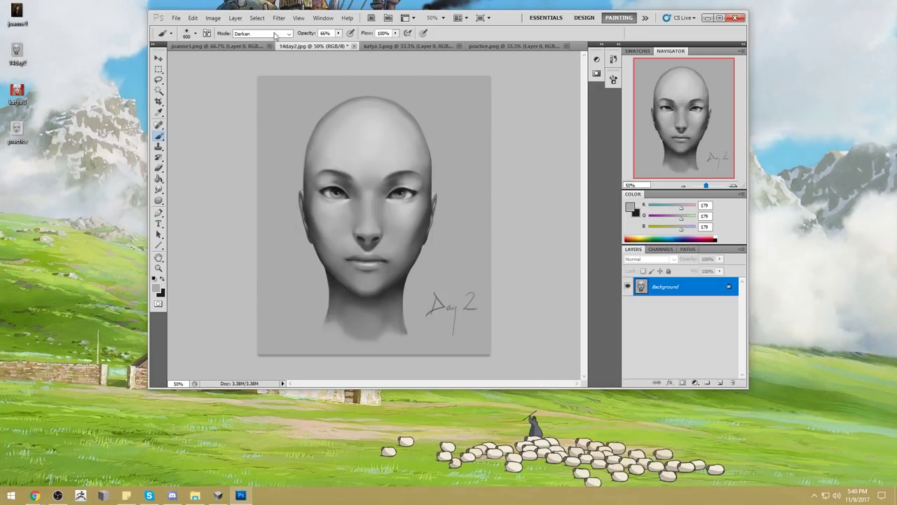
pyautogui.click(274, 35)
pyautogui.click(270, 132)
# Brush the sampled grey over the outer edges of the head and ears to lighten their shadows.
pyautogui.keyDown('alt'); pyautogui.click(407, 121); pyautogui.keyUp('alt')
pyautogui.keyDown('alt'); pyautogui.click(422, 127); pyautogui.keyUp('alt')
pyautogui.moveTo(404, 108); pyautogui.dragTo(280, 197)
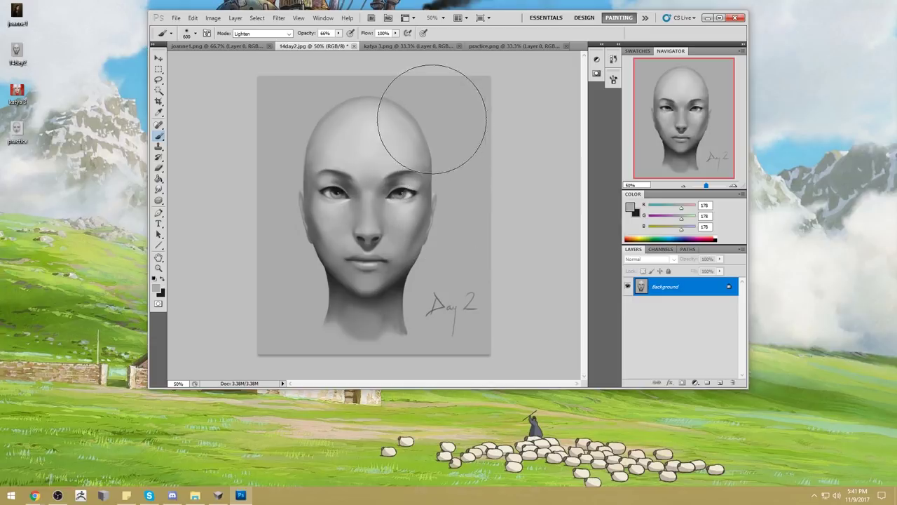
pyautogui.moveTo(300, 168); pyautogui.dragTo(311, 230)
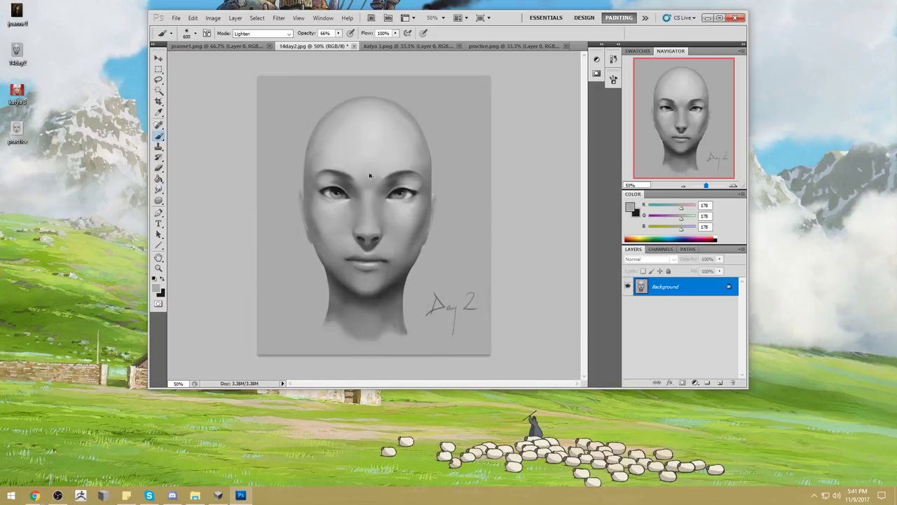
# Lower the brush opacity to 27% and lighten the shadows around the jaw and neck.
pyautogui.click(339, 33)
pyautogui.moveTo(340, 42); pyautogui.dragTo(320, 43)
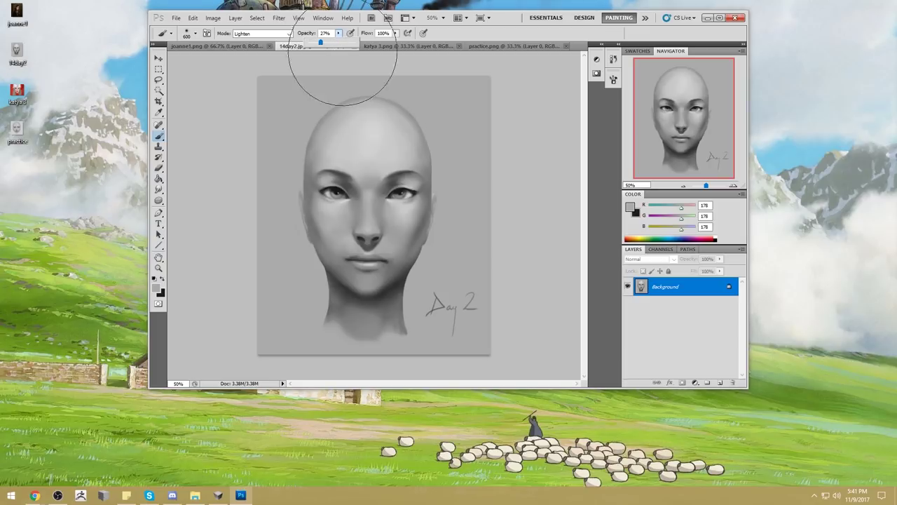
pyautogui.click(325, 283)
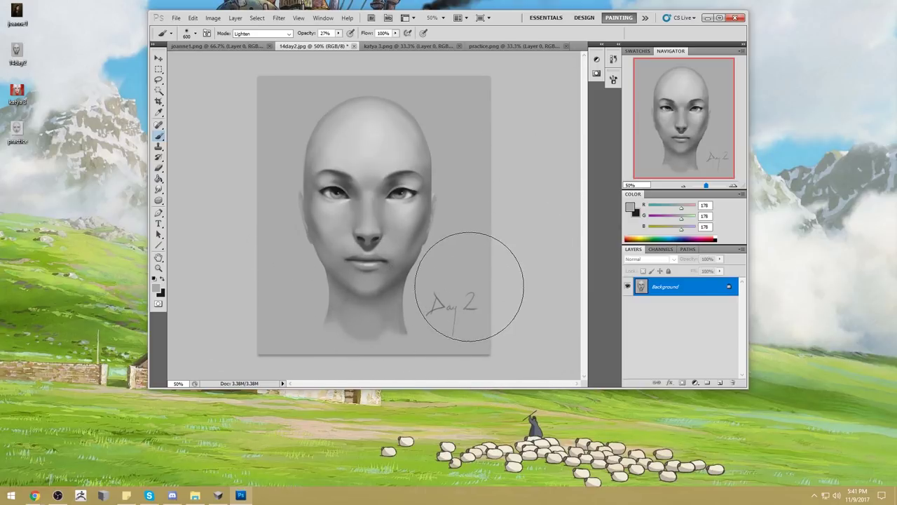
# Compare the lightened portrait with its original 14day2.jpg snapshot in the history.
pyautogui.hotkey('ctrl', 'alt', 'z')
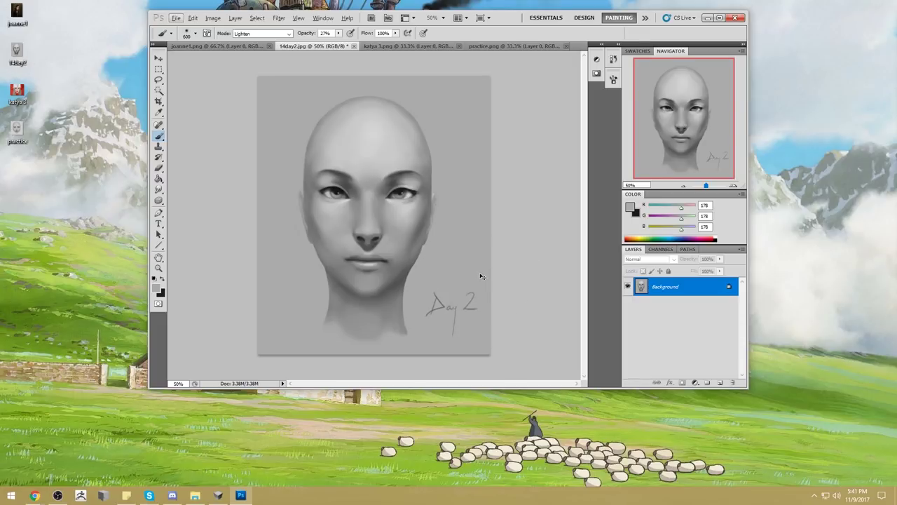
pyautogui.click(613, 60)
pyautogui.click(552, 69)
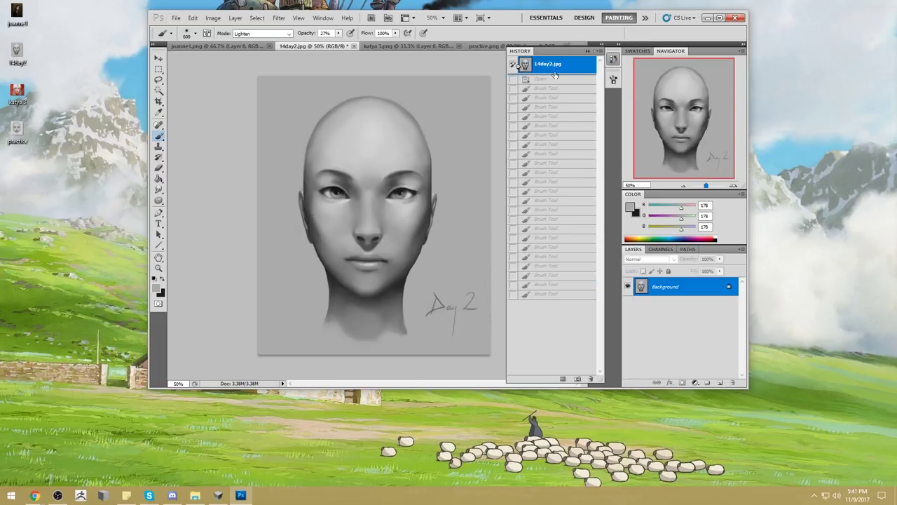
pyautogui.click(552, 290)
# Copy the whole lightened image, revert to the original snapshot, and paste the copy in place as a new layer.
pyautogui.hotkey('ctrl', 'a')
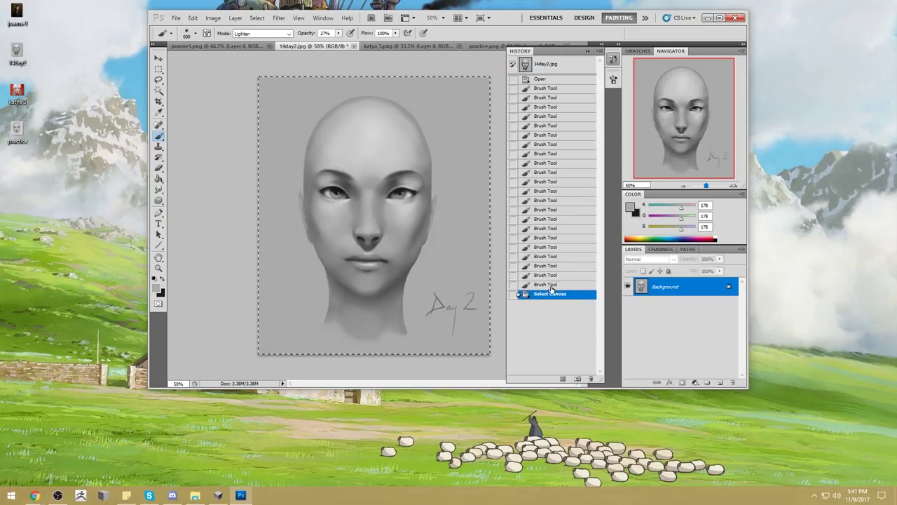
pyautogui.hotkey('ctrl', 'c')
pyautogui.click(552, 65)
pyautogui.hotkey('ctrl', 'shift', 'v')
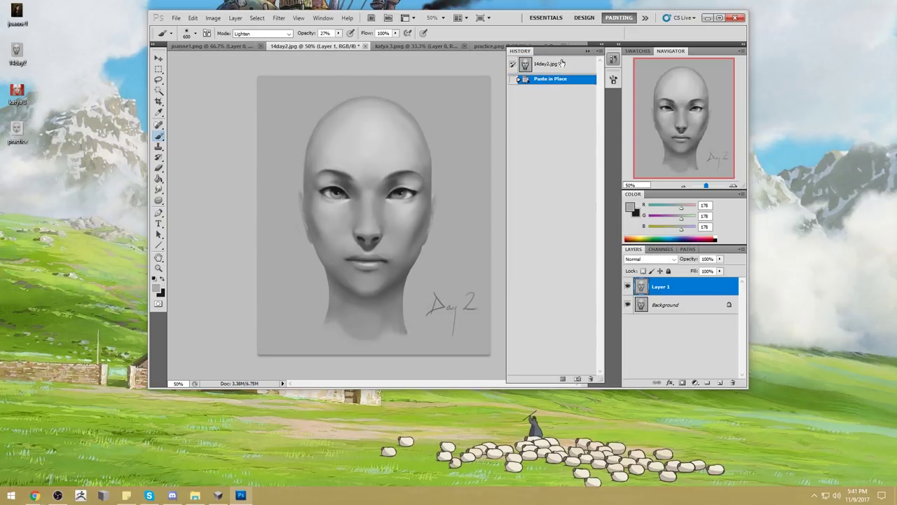
pyautogui.click(589, 52)
# Erase the chin area of the pasted layer with a hard round 150 px eraser and undo the last stroke.
pyautogui.press('e')
pyautogui.rightClick(408, 163)
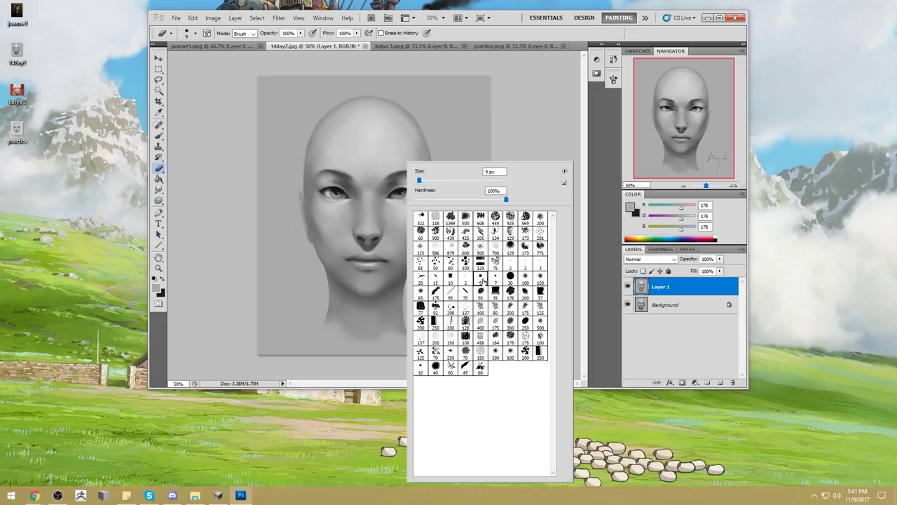
pyautogui.doubleClick(482, 279)
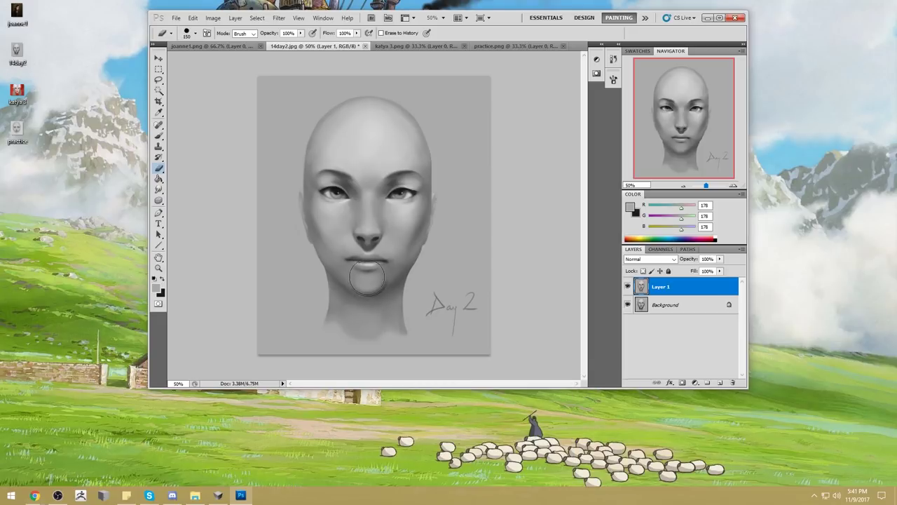
pyautogui.moveTo(348, 264); pyautogui.dragTo(367, 278)
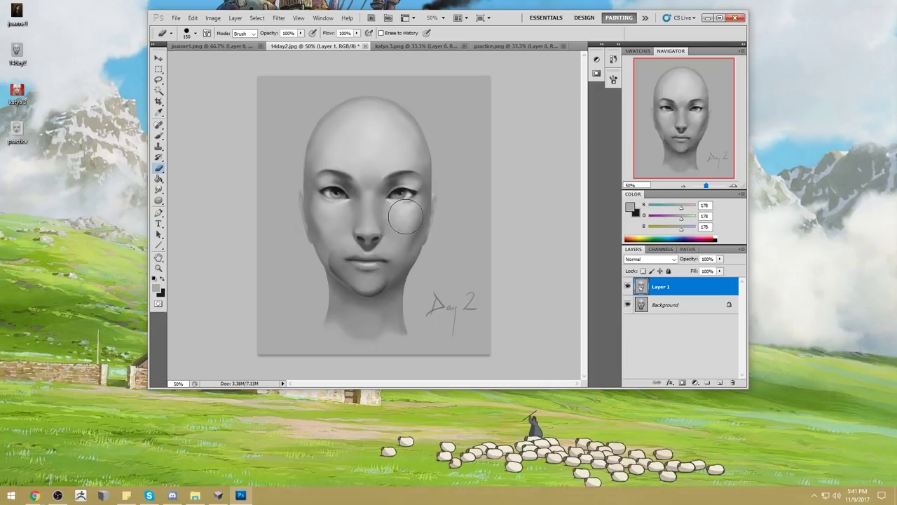
pyautogui.hotkey('ctrl', 'z')
# Erase the lower face and both sides of the jaw on the pasted layer, enlarging the eraser to 250 px.
pyautogui.press(']')
pyautogui.press(']')
pyautogui.press(']')
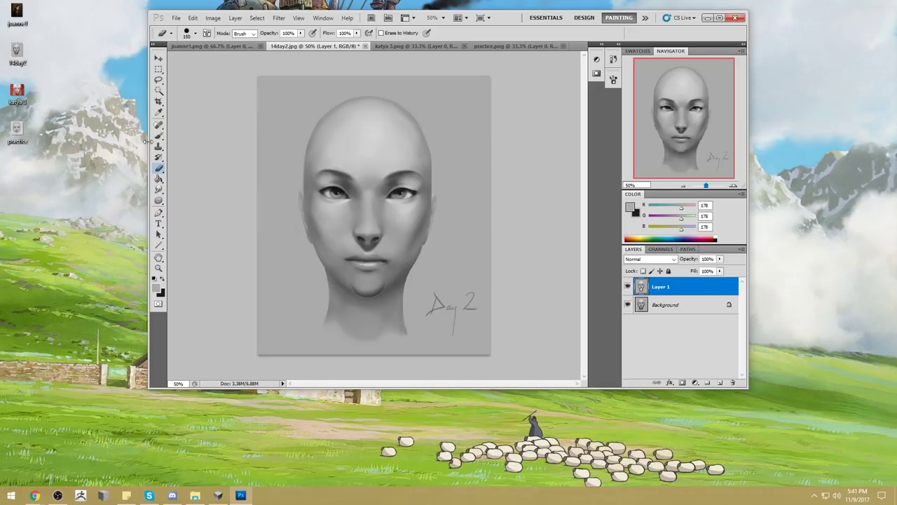
pyautogui.press(']')
pyautogui.press(']')
pyautogui.press(']')
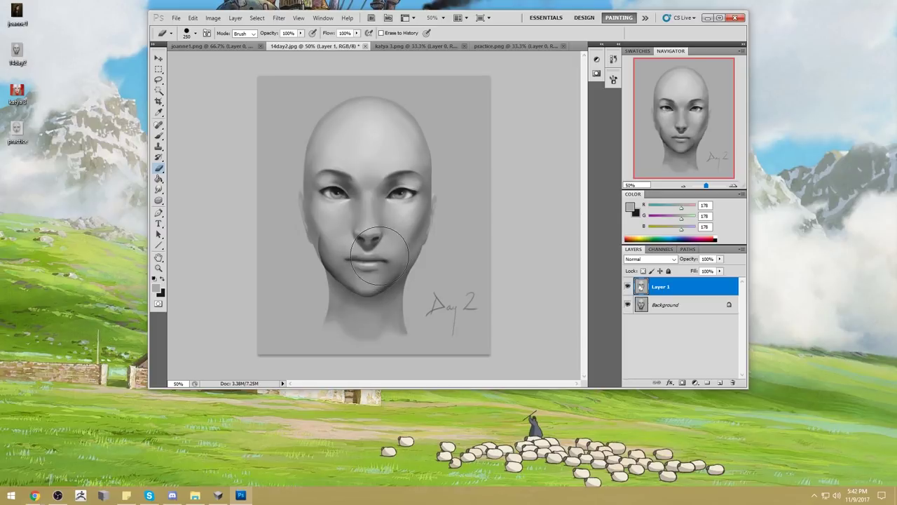
pyautogui.moveTo(384, 255); pyautogui.dragTo(403, 241)
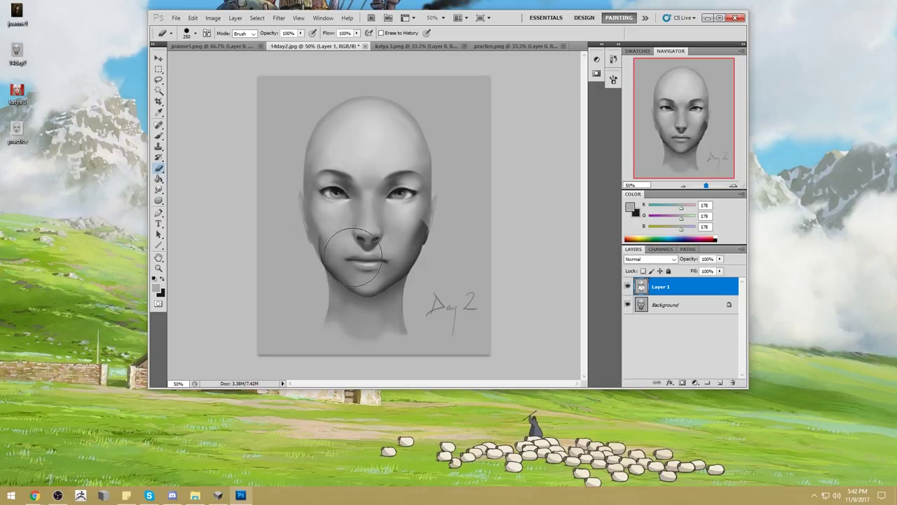
pyautogui.press('[')
pyautogui.press('[')
pyautogui.press('[')
pyautogui.press('[')
pyautogui.press('z')
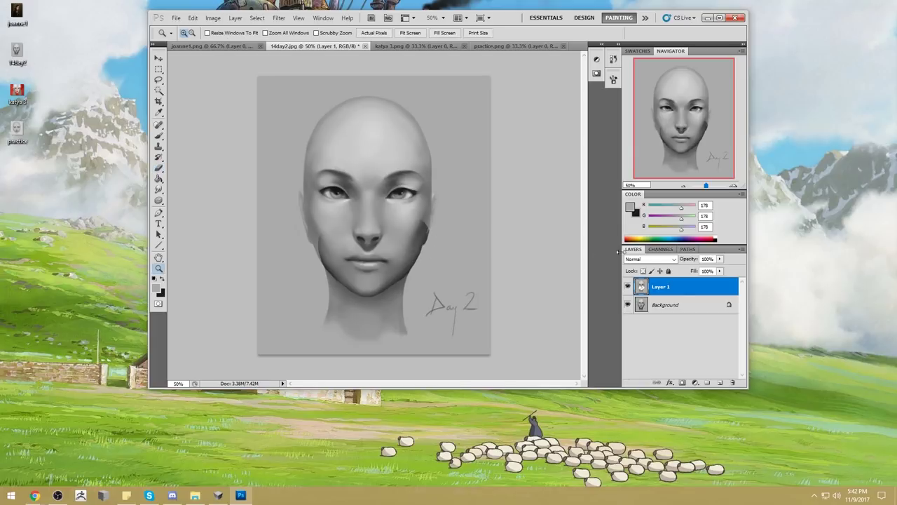
# Erase along the chin and lower jaw edge of the pasted layer with a small 15 px eraser.
pyautogui.moveTo(494, 326); pyautogui.dragTo(289, 207)
pyautogui.press('b')
pyautogui.press('e')
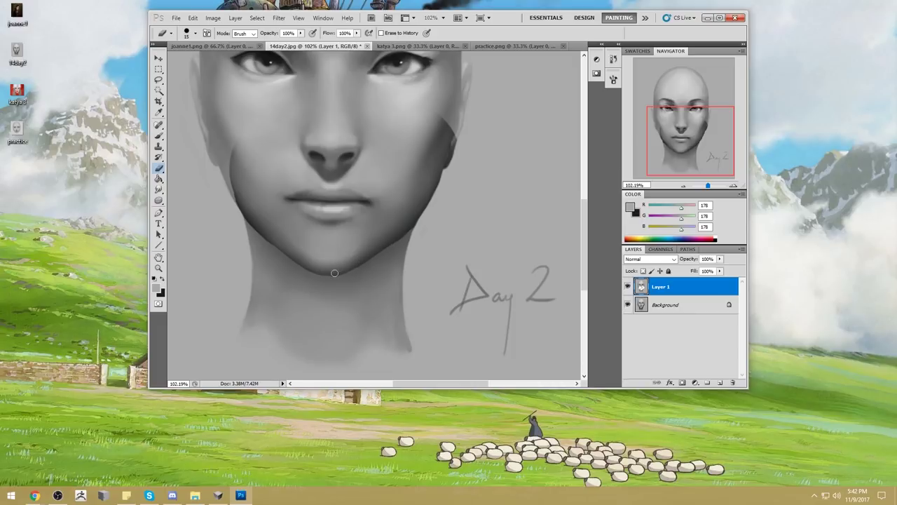
pyautogui.hotkey('ctrl', '0')
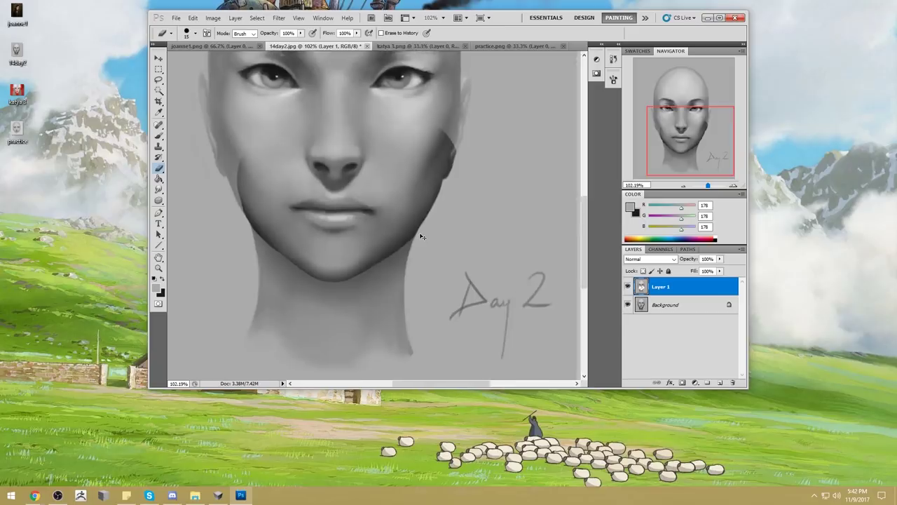
# Blend away the hard-edged patches on both cheeks of the pasted layer with a soft round 200 px eraser.
pyautogui.press('b')
pyautogui.rightClick(422, 225)
pyautogui.doubleClick(544, 277)
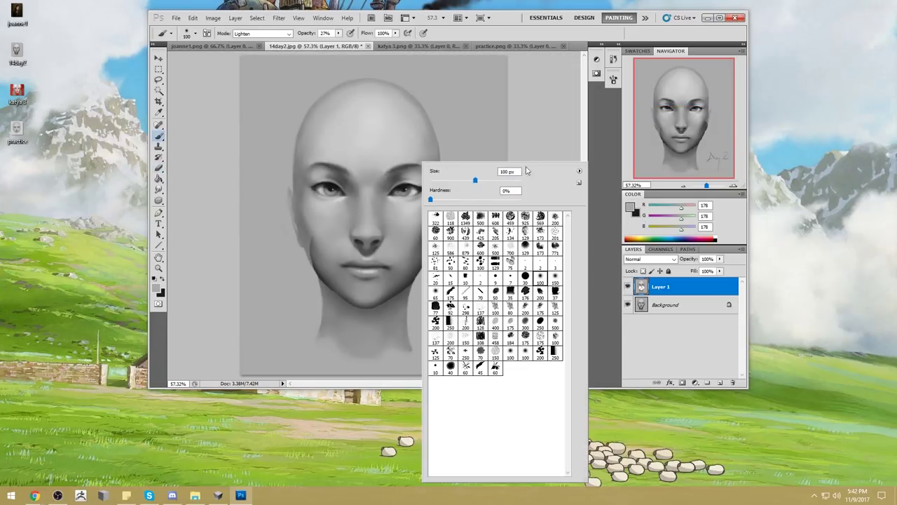
pyautogui.press('e')
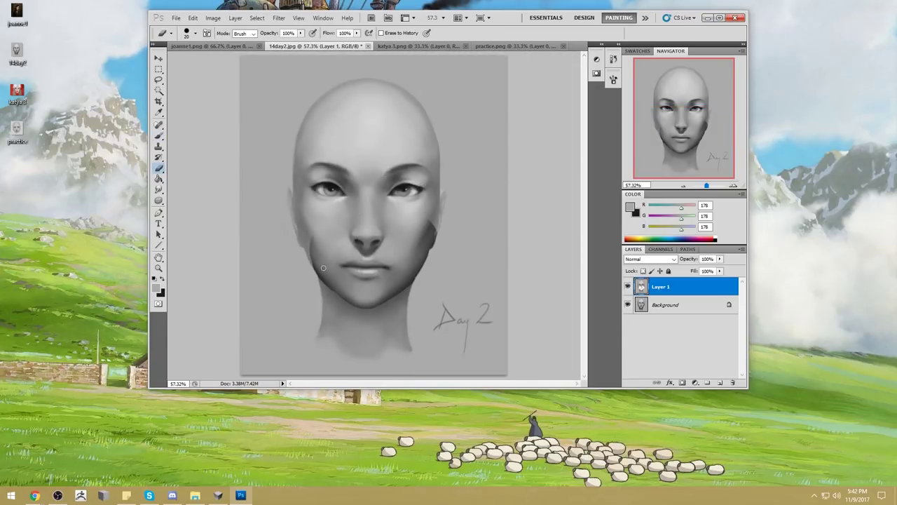
pyautogui.rightClick(366, 200)
pyautogui.doubleClick(483, 277)
pyautogui.press(']')
pyautogui.press(']')
pyautogui.press(']')
pyautogui.press(']')
pyautogui.moveTo(326, 253)
pyautogui.mouseDown()
pyautogui.moveTo(322, 247)
pyautogui.moveTo(328, 258)
pyautogui.mouseUp()
pyautogui.moveTo(406, 247); pyautogui.dragTo(447, 203)
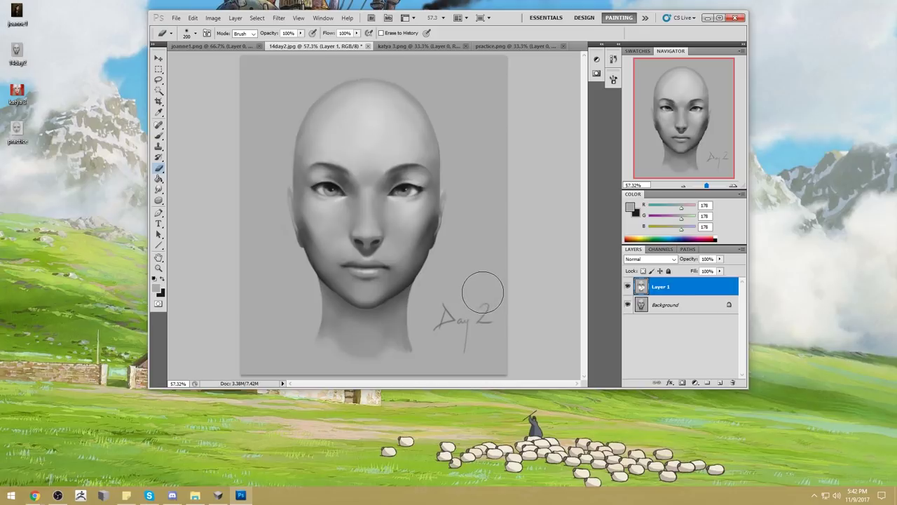
# Step through the recent eraser states in the history and return to the latest one.
pyautogui.click(613, 60)
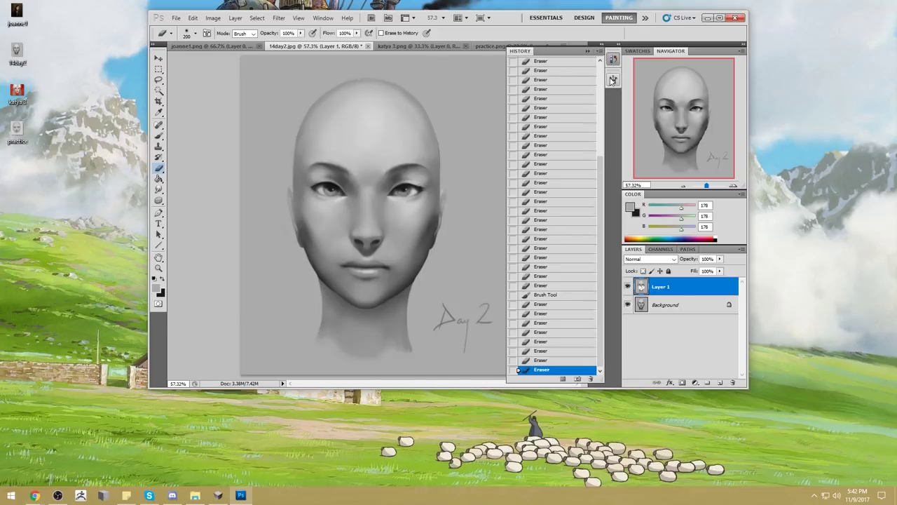
pyautogui.click(576, 253)
pyautogui.moveTo(602, 249)
pyautogui.mouseDown()
pyautogui.moveTo(601, 235)
pyautogui.moveTo(604, 262)
pyautogui.mouseUp()
pyautogui.click(544, 280)
pyautogui.click(530, 316)
pyautogui.click(533, 365)
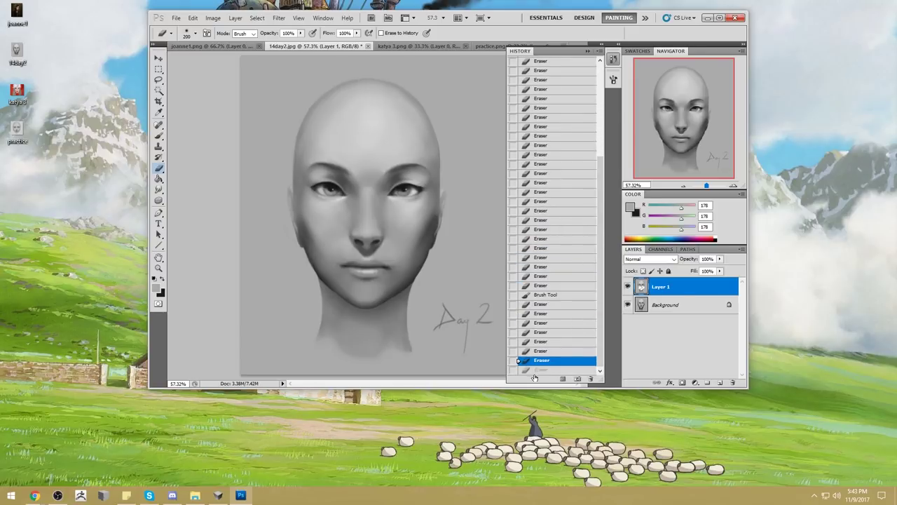
pyautogui.click(535, 374)
# Lasso the area around the chin and neck and nudge it so the selection hugs the layer's jawline.
pyautogui.press('l')
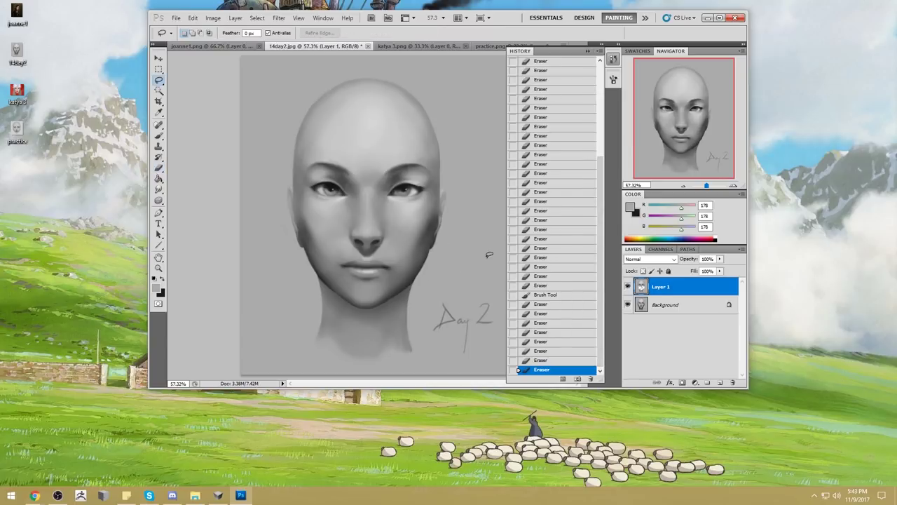
pyautogui.moveTo(440, 283)
pyautogui.mouseDown()
pyautogui.moveTo(293, 354)
pyautogui.moveTo(449, 276)
pyautogui.mouseUp()
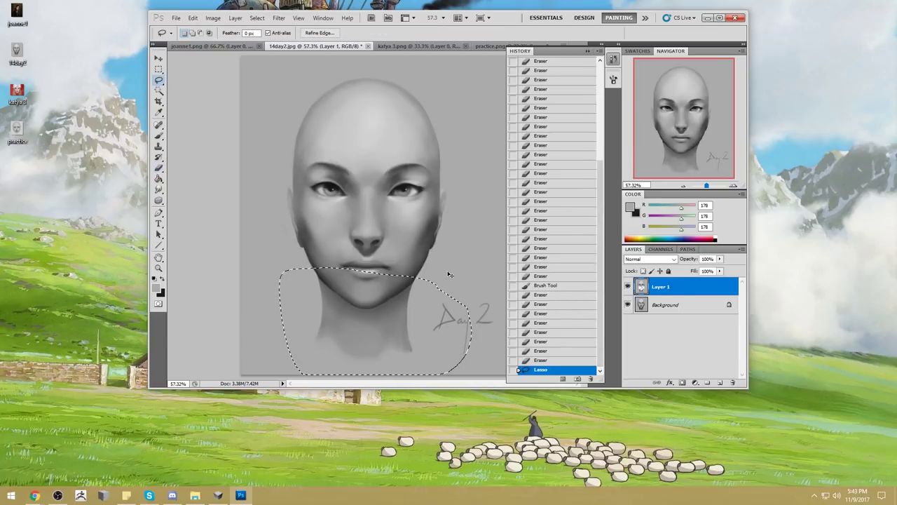
pyautogui.press('v')
pyautogui.press('Up')
pyautogui.press('Up')
pyautogui.press('Up')
pyautogui.press('Up')
pyautogui.press('Up')
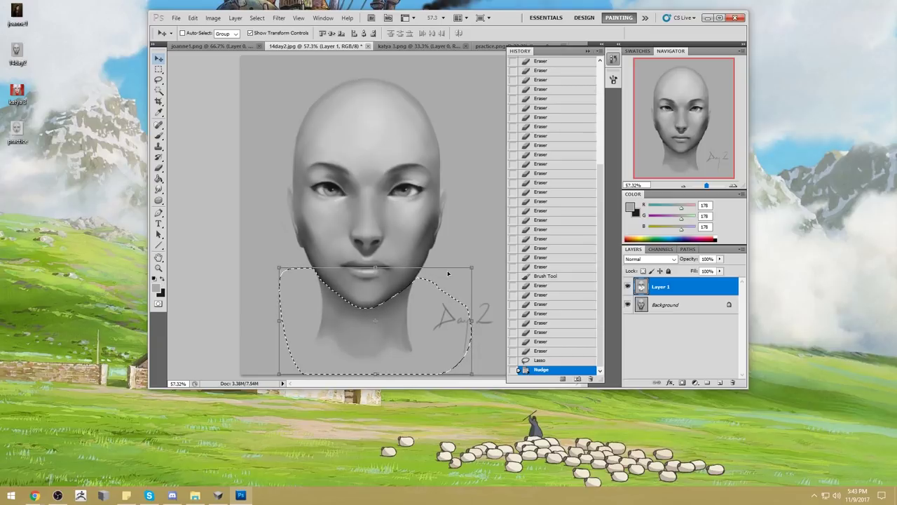
# Add a new layer, set the foreground colour to black and fill the neck selection with it.
pyautogui.hotkey('ctrl', 'shift', 'alt', 'n')
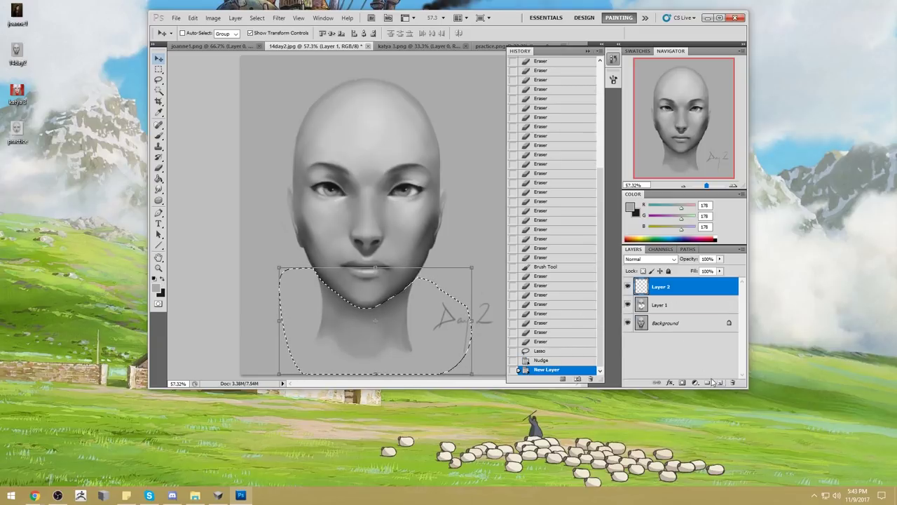
pyautogui.click(629, 211)
pyautogui.click(632, 220)
pyautogui.press('Return')
pyautogui.press('g')
pyautogui.click(397, 322)
pyautogui.click(397, 322)
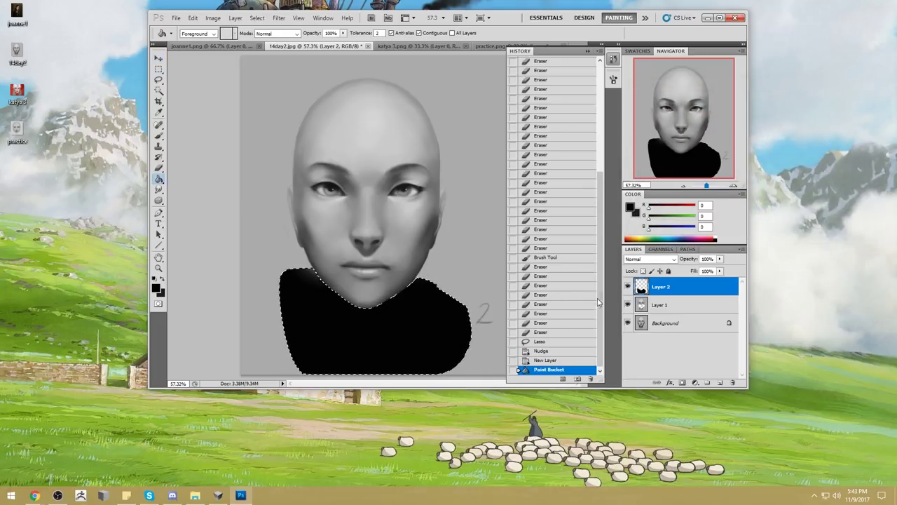
# Copy the black neck shape and go back in the history to the first eraser state after Paste in Place.
pyautogui.hotkey('ctrl', 'a')
pyautogui.moveTo(600, 344); pyautogui.dragTo(604, 237)
pyautogui.click(548, 219)
pyautogui.click(547, 163)
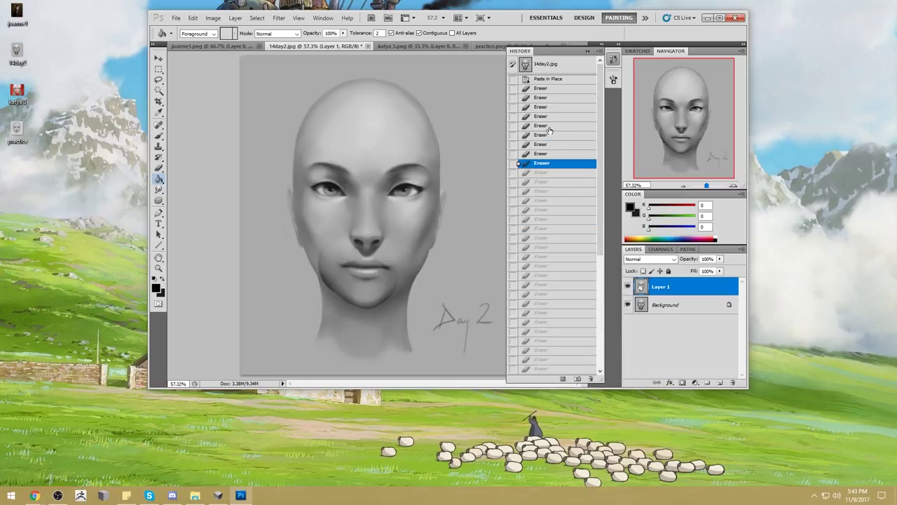
pyautogui.click(549, 134)
pyautogui.click(551, 116)
pyautogui.moveTo(552, 105); pyautogui.dragTo(562, 88)
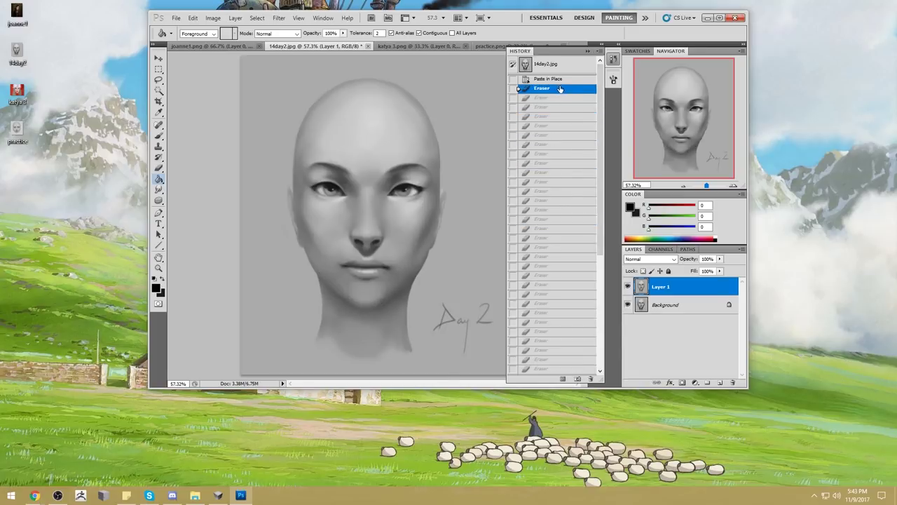
# Paste the black neck shape in place as a new layer and load its outline as the selection.
pyautogui.hotkey('ctrl', 'shift', 'v')
pyautogui.click(588, 52)
pyautogui.press('m')
pyautogui.rightClick(371, 286)
pyautogui.click(546, 250)
pyautogui.hotkey('ctrl', 'a')
pyautogui.press('v')
pyautogui.press('Up')
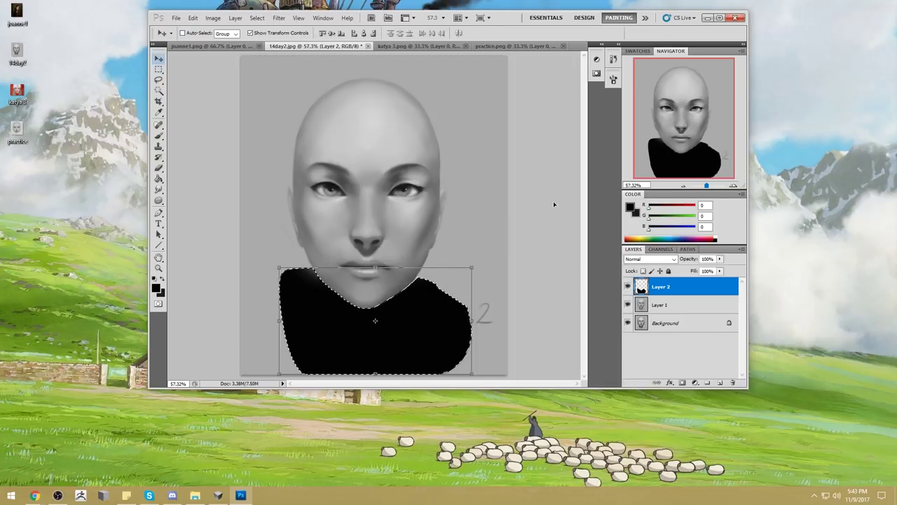
# Hide the black shape layer and erase Layer 1 beneath the jaw at 40% opacity, enlarging the eraser to 400 px.
pyautogui.click(627, 286)
pyautogui.click(657, 305)
pyautogui.press('b')
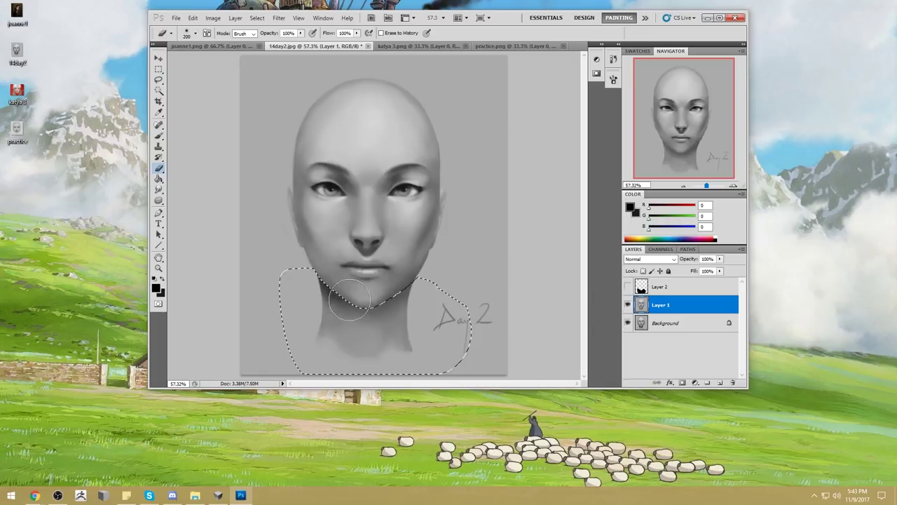
pyautogui.hotkey('alt', ']')
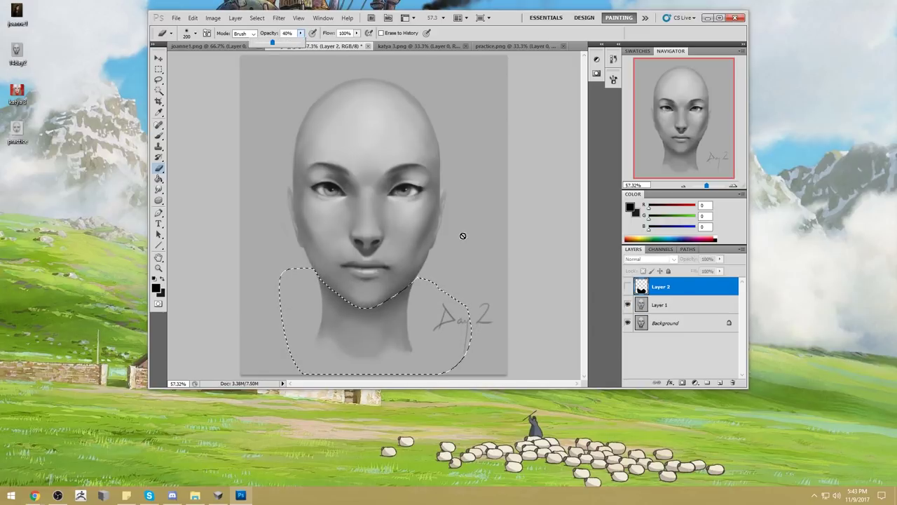
pyautogui.click(668, 308)
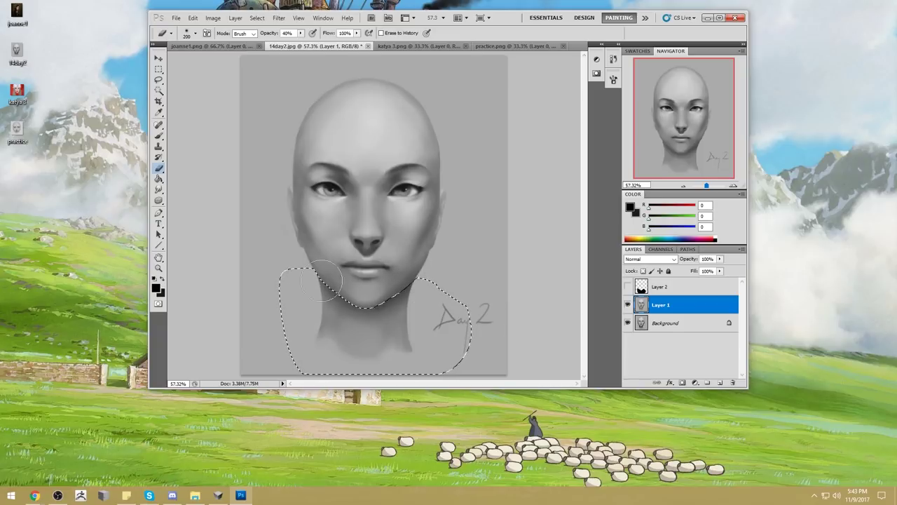
pyautogui.press(']')
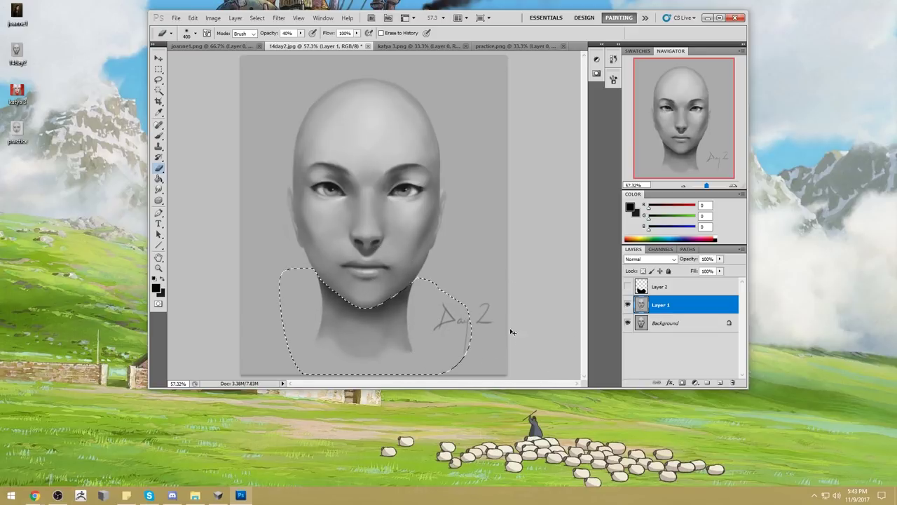
# Shade the neck beneath the jaw with a 600 px Normal-mode brush at 27% opacity, sampling dark grey from the eye.
pyautogui.press('b')
pyautogui.keyDown('alt'); pyautogui.click(336, 313); pyautogui.keyUp('alt')
pyautogui.press(']')
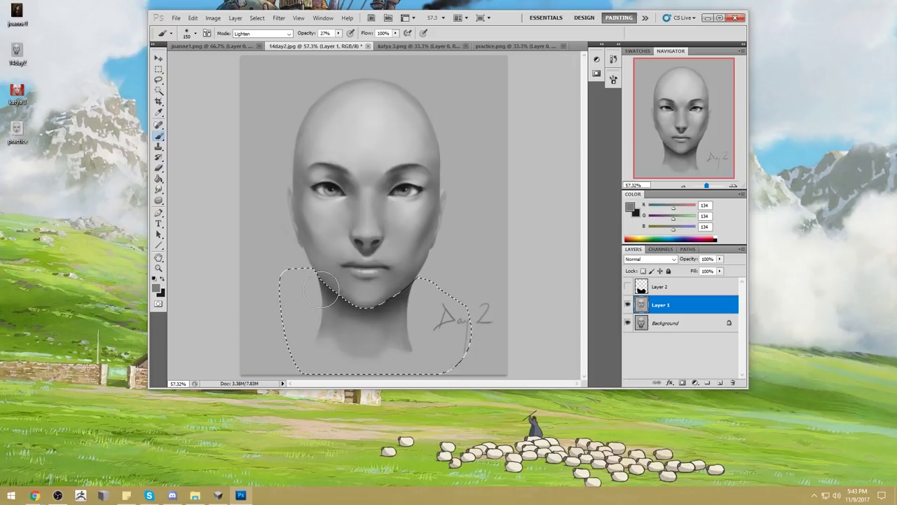
pyautogui.click(261, 33)
pyautogui.click(253, 43)
pyautogui.keyDown('alt'); pyautogui.click(314, 276); pyautogui.keyUp('alt')
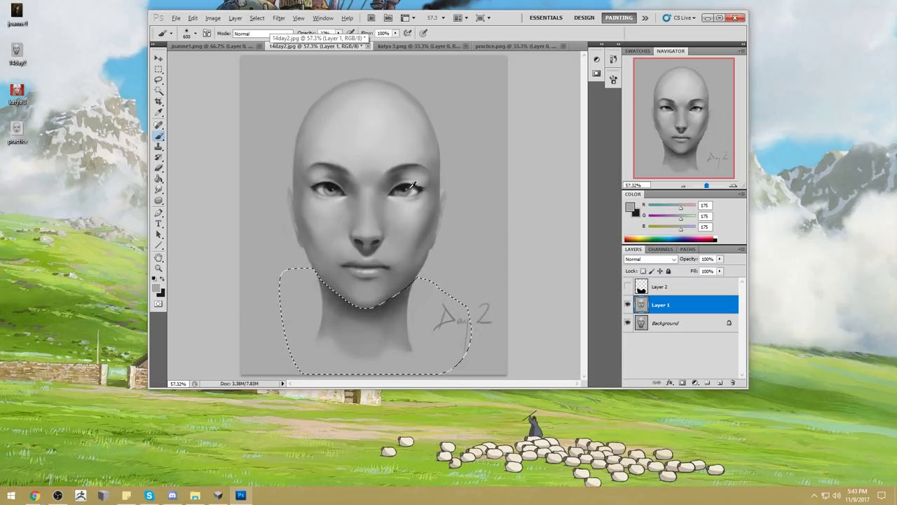
pyautogui.keyDown('alt'); pyautogui.click(401, 185); pyautogui.keyUp('alt')
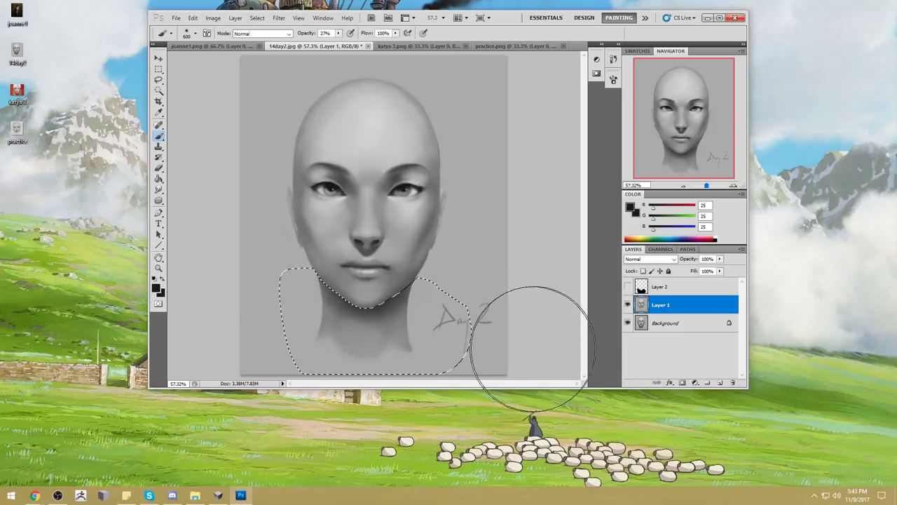
# Toggle the visibility of Layer 1 to compare the neck and jaw shading with the original.
pyautogui.click(627, 304)
pyautogui.click(627, 304)
pyautogui.click(627, 304)
pyautogui.click(628, 305)
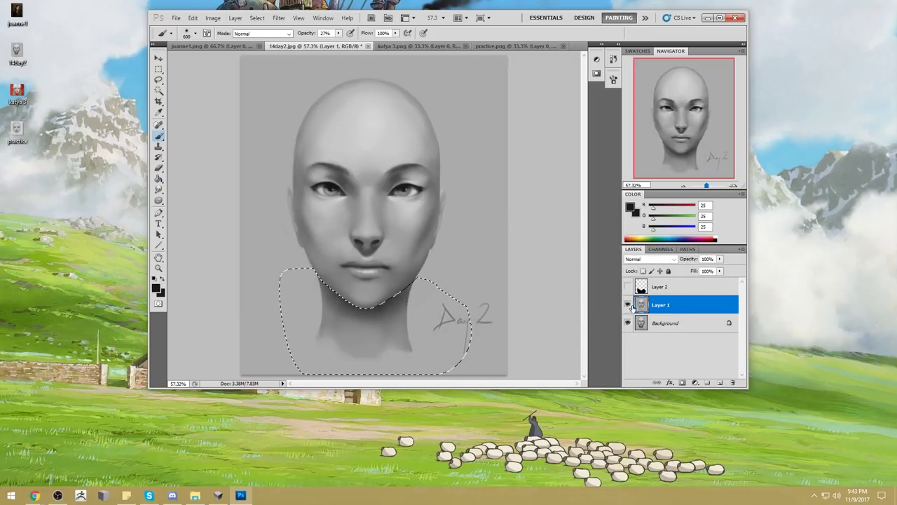
pyautogui.click(629, 305)
pyautogui.click(628, 305)
# Merge Layer 1 down into the Background and clear the neck selection.
pyautogui.rightClick(678, 310)
pyautogui.click(715, 279)
pyautogui.press('m')
pyautogui.rightClick(433, 216)
pyautogui.click(460, 222)
# Select the grey backdrop around the head with the Magic Wand at a tolerance of 2.
pyautogui.click(158, 91)
pyautogui.click(266, 136)
pyautogui.click(255, 33)
pyautogui.press('BackSpace')
pyautogui.click(204, 126)
pyautogui.click(265, 62)
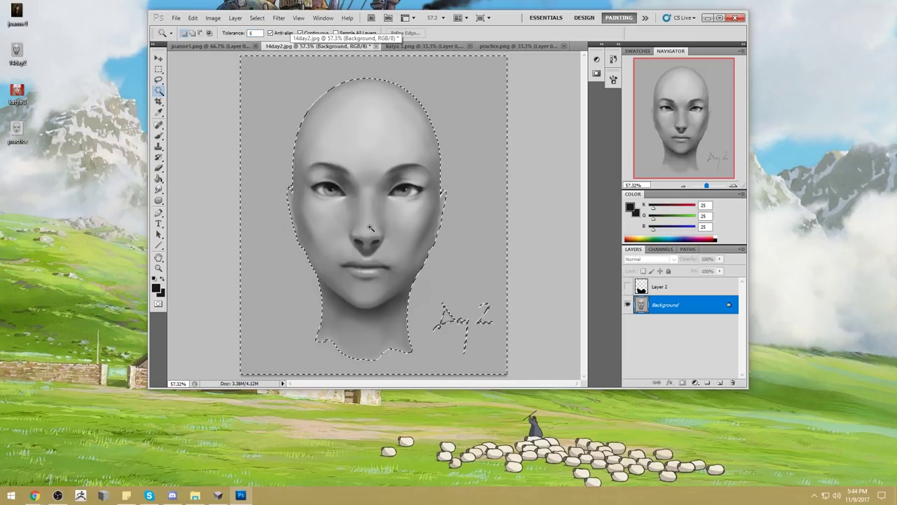
pyautogui.click(255, 33)
pyautogui.press('BackSpace')
pyautogui.write('2')
pyautogui.click(278, 133)
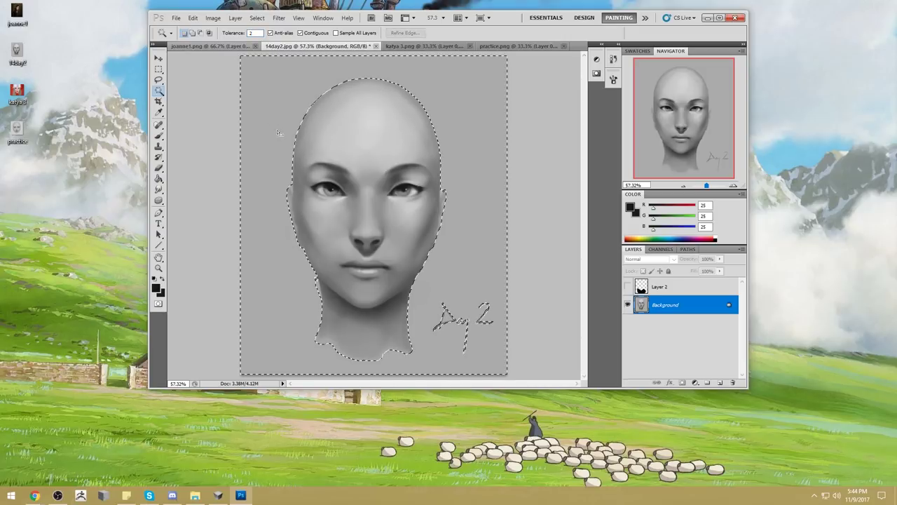
# Lighten the selected backdrop with Hue/Saturation at Lightness +32, keeping the selection outline out of view.
pyautogui.hotkey('ctrl', 'd')
pyautogui.hotkey('ctrl', 'u')
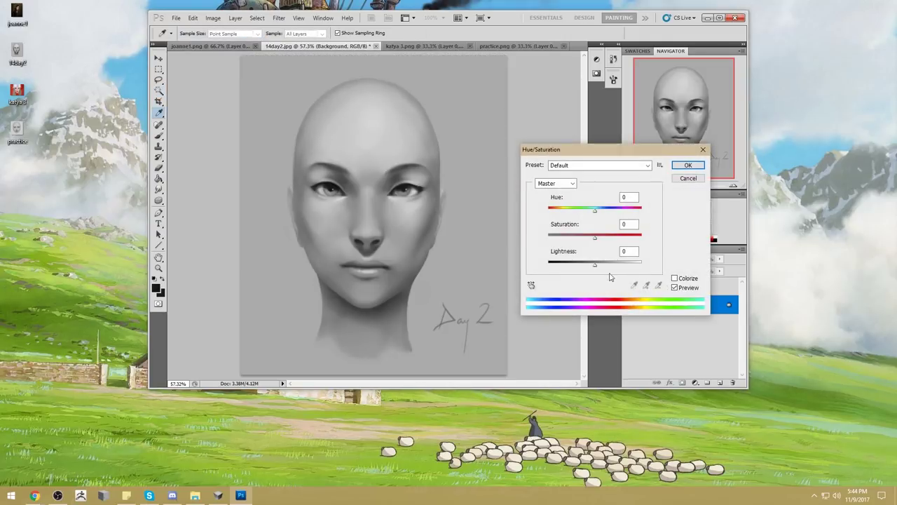
pyautogui.moveTo(597, 269); pyautogui.dragTo(605, 271)
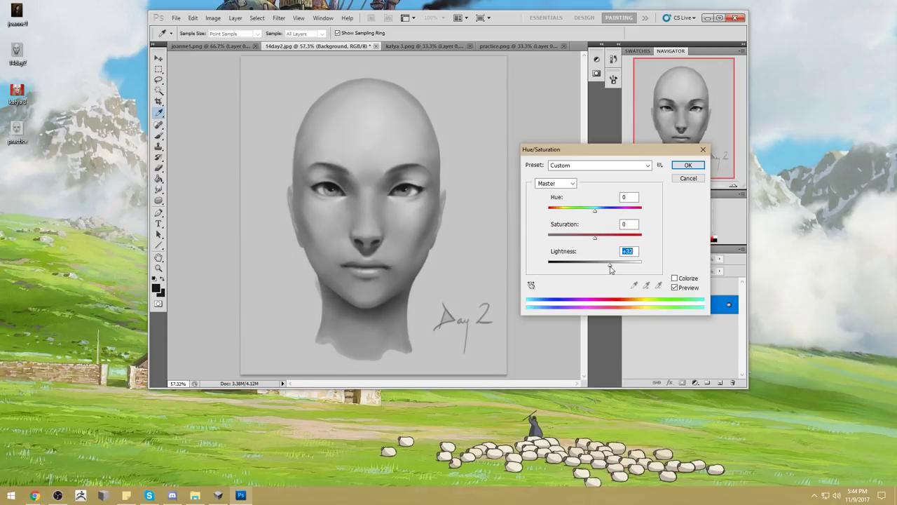
pyautogui.click(687, 165)
pyautogui.rightClick(416, 188)
pyautogui.click(551, 164)
# Lighten the sides of the face with a 600 px Lighten-mode brush at 27% opacity, using sampled light grey.
pyautogui.press('b')
pyautogui.keyDown('alt'); pyautogui.click(428, 210); pyautogui.keyUp('alt')
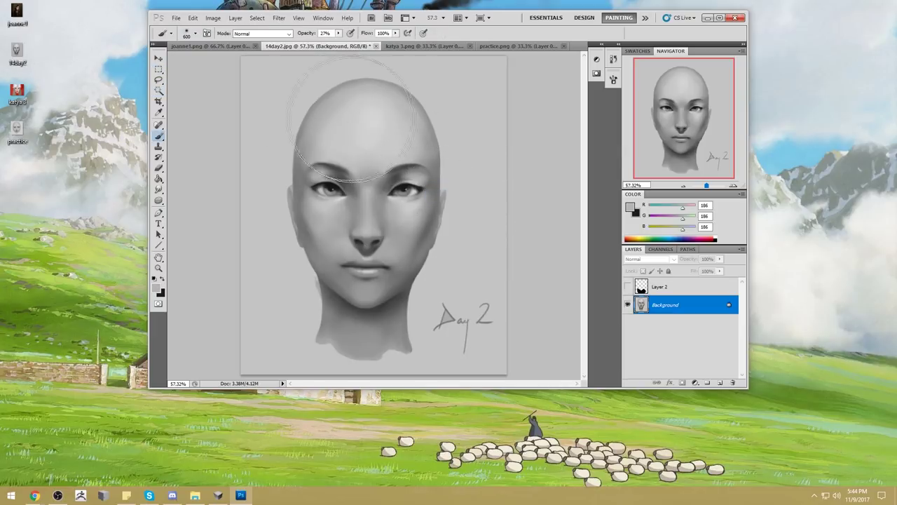
pyautogui.click(260, 33)
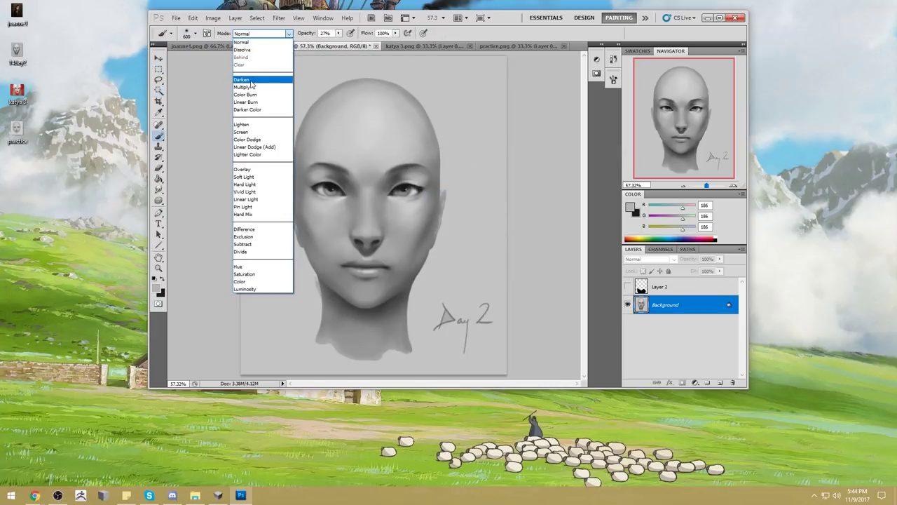
pyautogui.click(241, 124)
pyautogui.keyDown('alt'); pyautogui.click(321, 223); pyautogui.keyUp('alt')
pyautogui.keyDown('alt'); pyautogui.click(328, 227); pyautogui.keyUp('alt')
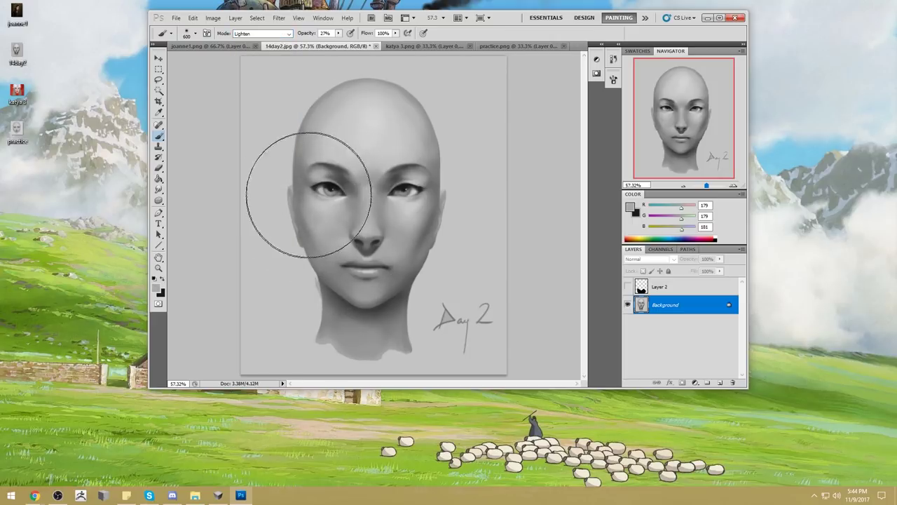
pyautogui.moveTo(410, 242)
pyautogui.mouseDown()
pyautogui.moveTo(437, 188)
pyautogui.moveTo(421, 182)
pyautogui.mouseUp()
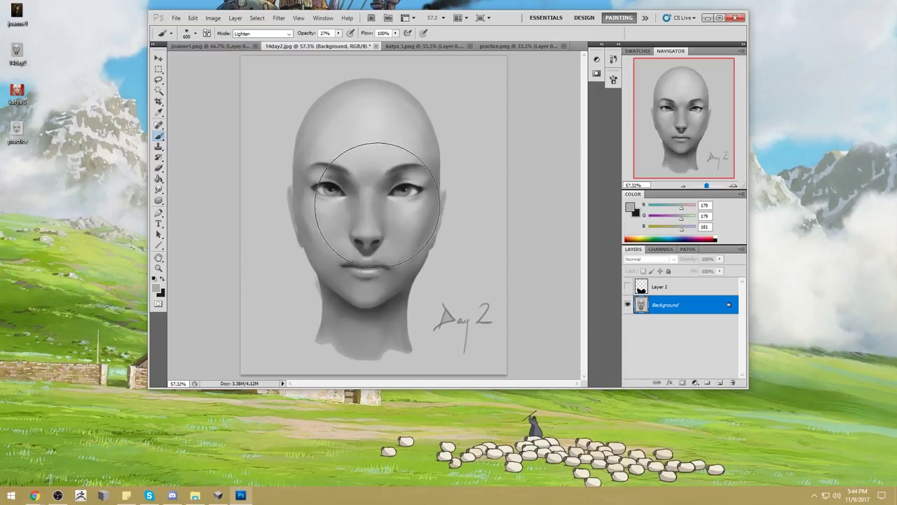
# Sample light grey from the forehead and brighten the forehead with the brush in Normal mode.
pyautogui.keyDown('alt'); pyautogui.click(344, 135); pyautogui.keyUp('alt')
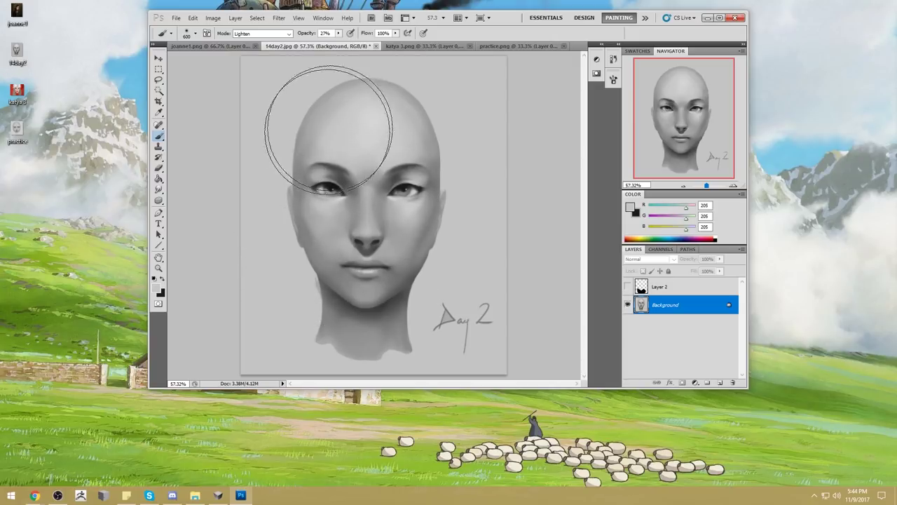
pyautogui.click(261, 33)
pyautogui.click(246, 35)
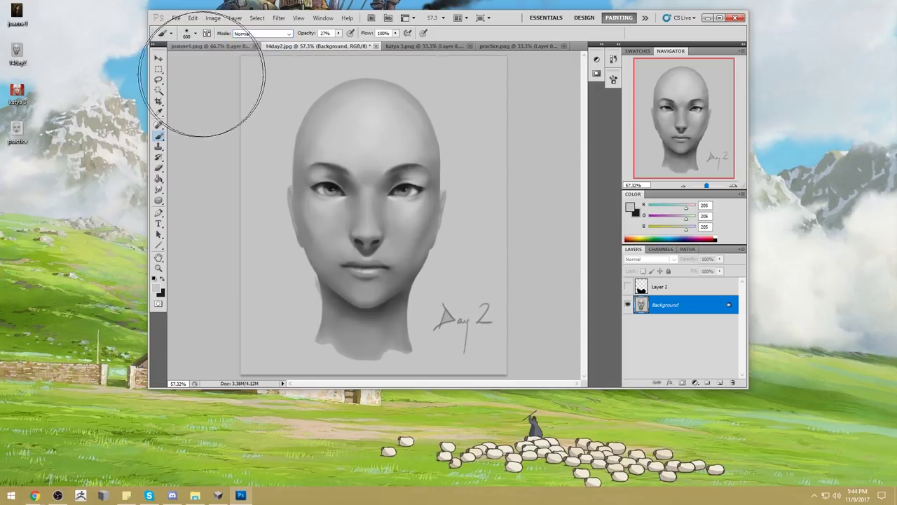
pyautogui.keyDown('alt'); pyautogui.click(356, 116); pyautogui.keyUp('alt')
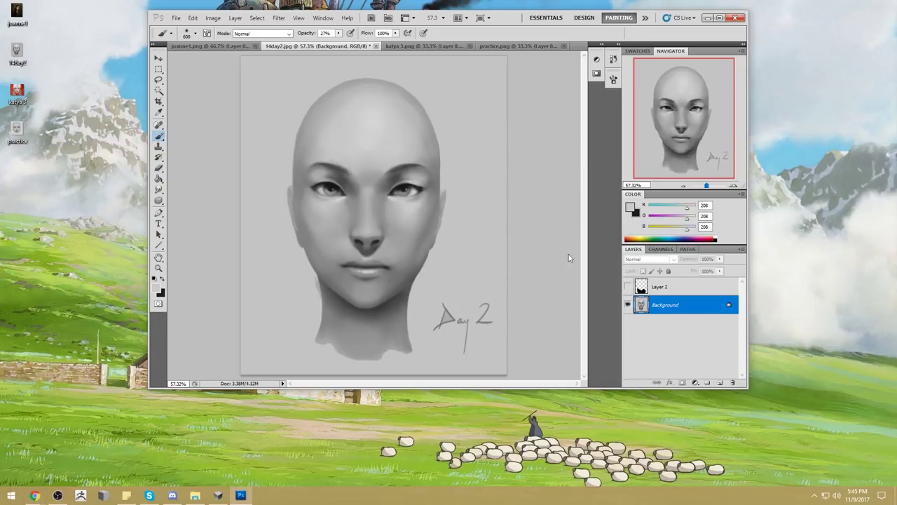
# Switch to a small 25 px brush tip at 27% opacity and touch up the right-hand upper eyelid with sampled grey.
pyautogui.press('[')
pyautogui.press('[')
pyautogui.press('[')
pyautogui.press('[')
pyautogui.keyDown('alt'); pyautogui.click(420, 189); pyautogui.keyUp('alt')
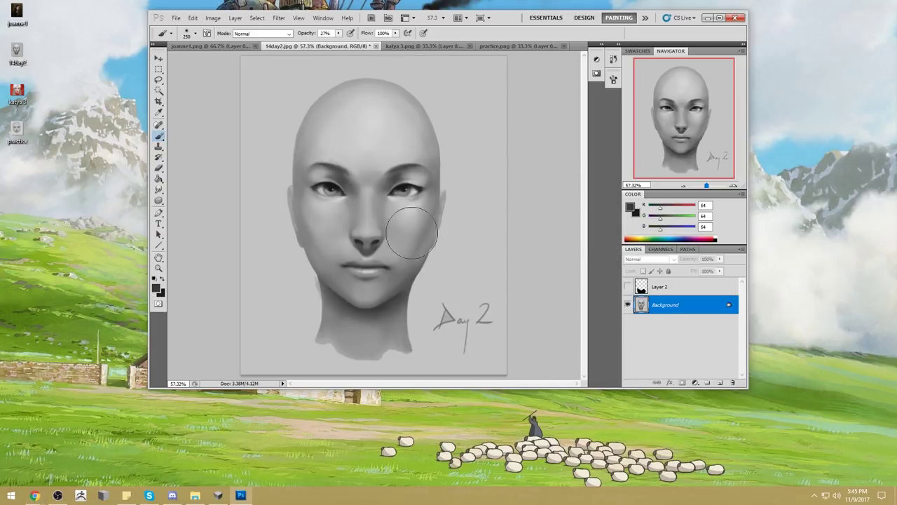
pyautogui.rightClick(418, 172)
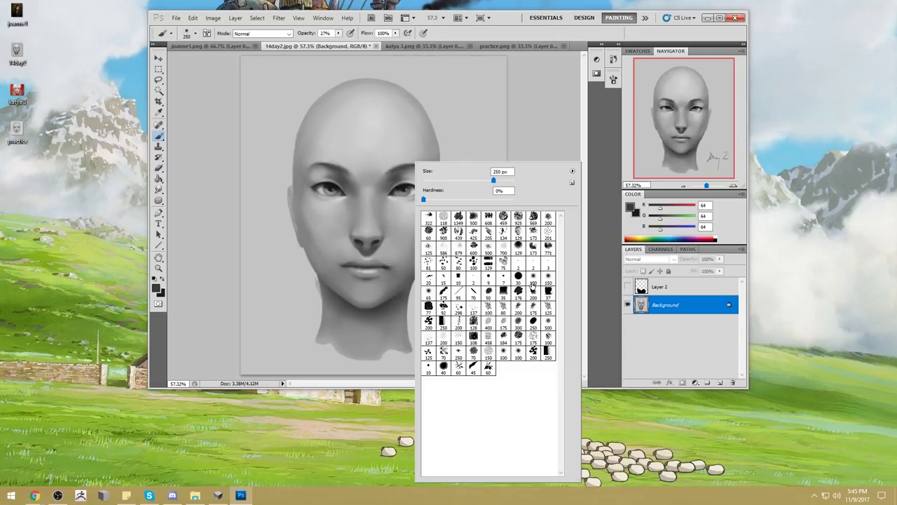
pyautogui.doubleClick(503, 310)
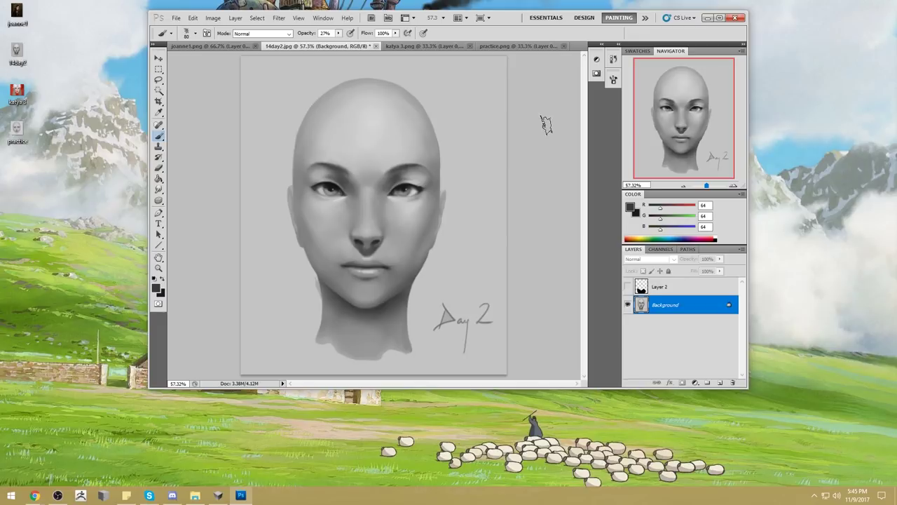
pyautogui.keyDown('alt'); pyautogui.click(417, 177); pyautogui.keyUp('alt')
pyautogui.press('[')
pyautogui.press('[')
pyautogui.press('[')
pyautogui.press('[')
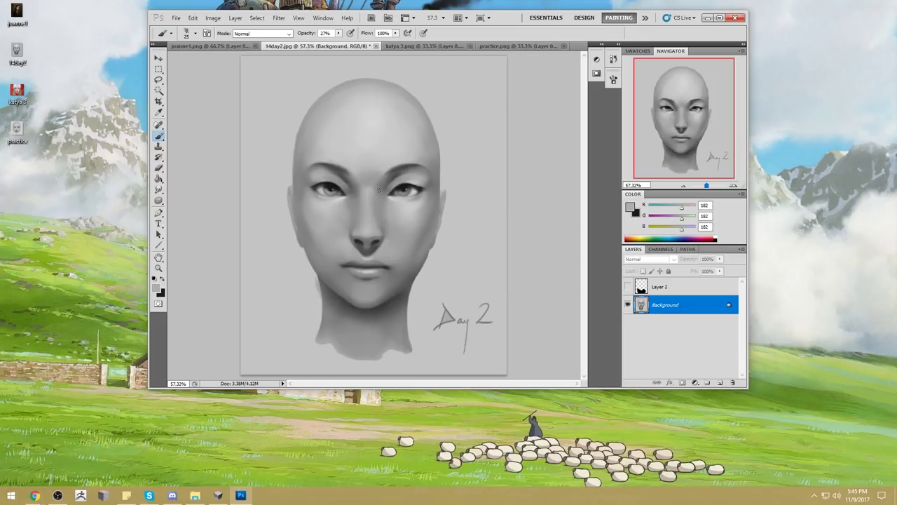
# Raise the brush opacity to 55% and blend greys sampled from the right-hand eyelid and under-eye area around that eye.
pyautogui.moveTo(340, 34)
pyautogui.mouseDown()
pyautogui.moveTo(339, 43)
pyautogui.moveTo(352, 42)
pyautogui.mouseUp()
pyautogui.keyDown('alt'); pyautogui.click(417, 176); pyautogui.keyUp('alt')
pyautogui.keyDown('alt'); pyautogui.click(422, 183); pyautogui.keyUp('alt')
pyautogui.keyDown('alt'); pyautogui.click(410, 202); pyautogui.keyUp('alt')
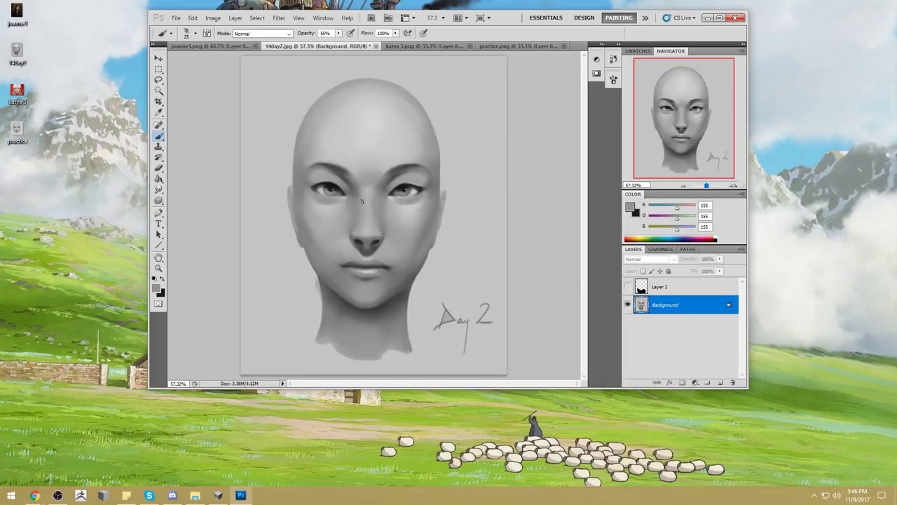
# Brighten the areas under both eyes with sampled light grey at 79% brush opacity, enlarging the brush to 40 px.
pyautogui.keyDown('alt'); pyautogui.click(326, 207); pyautogui.keyUp('alt')
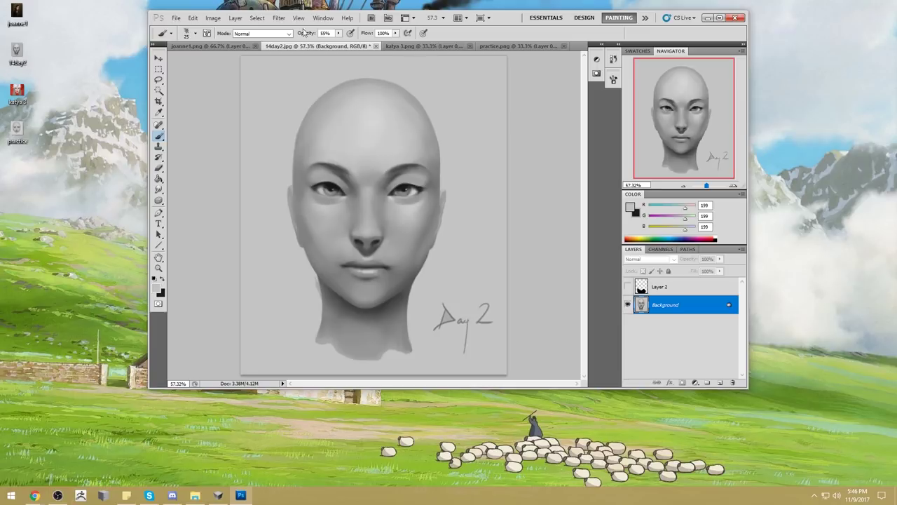
pyautogui.moveTo(339, 33); pyautogui.dragTo(350, 42)
pyautogui.keyDown('alt'); pyautogui.click(334, 204); pyautogui.keyUp('alt')
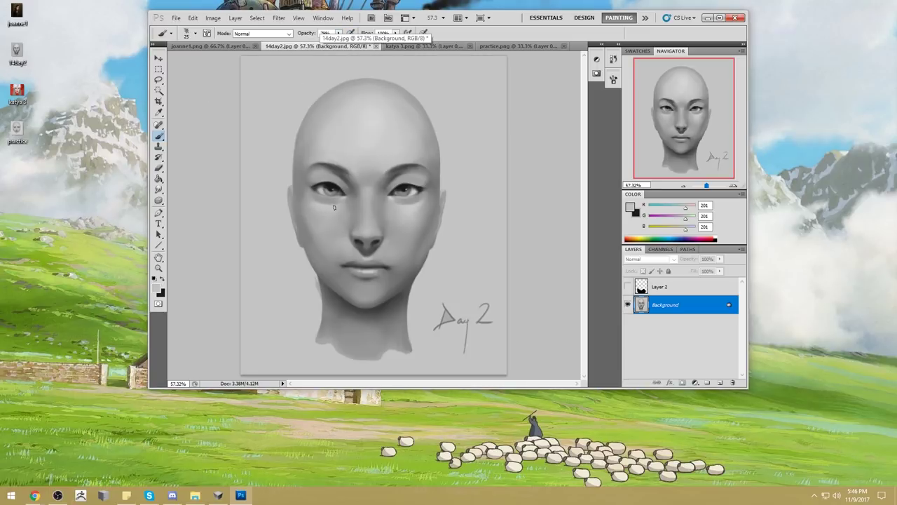
pyautogui.keyDown('alt'); pyautogui.click(418, 204); pyautogui.keyUp('alt')
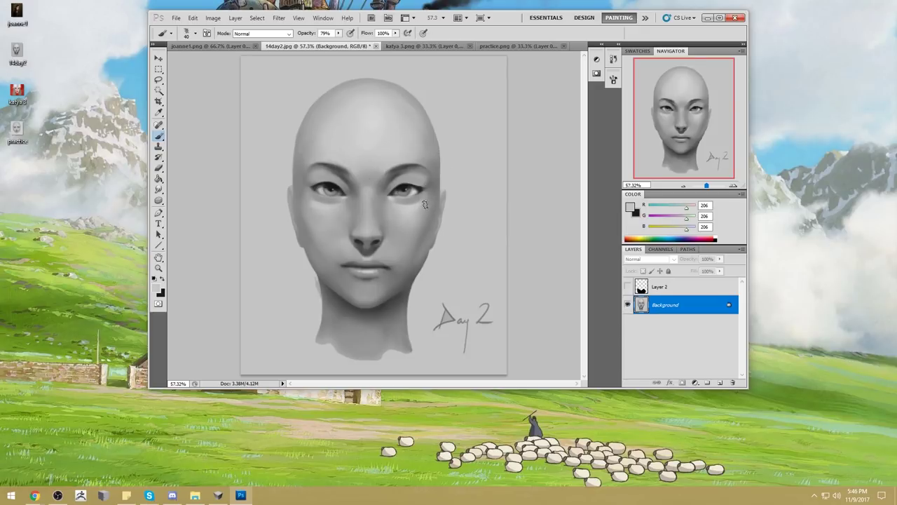
pyautogui.keyDown('alt'); pyautogui.click(411, 206); pyautogui.keyUp('alt')
pyautogui.keyDown('alt'); pyautogui.click(413, 207); pyautogui.keyUp('alt')
# Raise the brush opacity to 88% and paint light grey along the right-hand upper eyelid.
pyautogui.click(338, 33)
pyautogui.moveTo(339, 42); pyautogui.dragTo(343, 42)
pyautogui.click(222, 120)
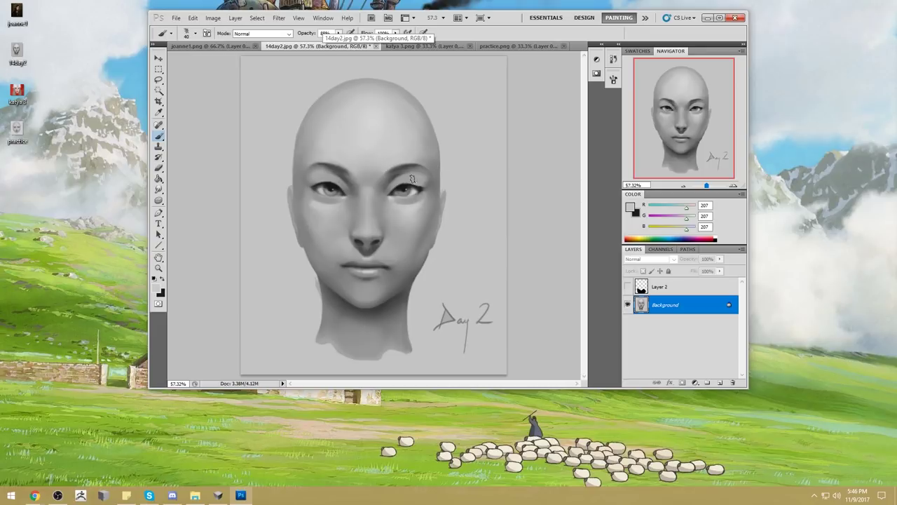
pyautogui.moveTo(414, 178); pyautogui.dragTo(398, 177)
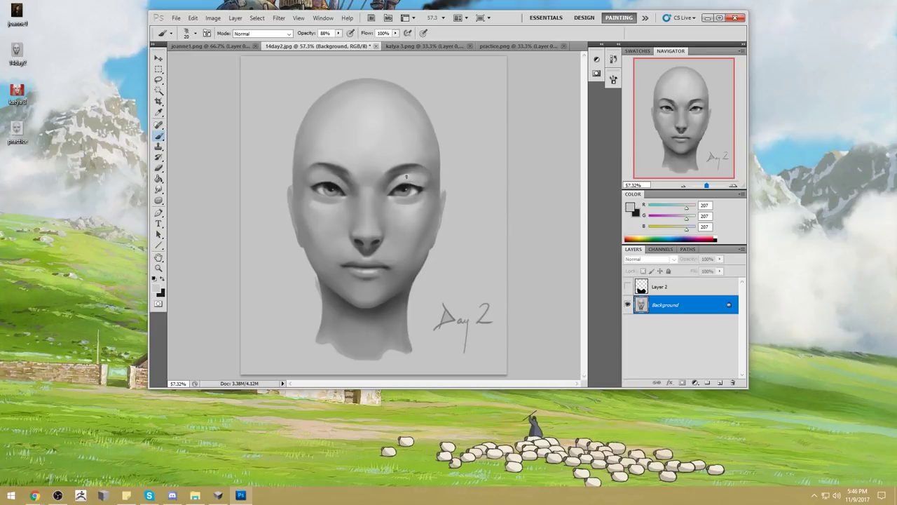
pyautogui.press(']')
pyautogui.press('alt')
# Maximize the window, choose a soft round brush enlarged to 200 px, and sample light grey from the right-hand upper eyelid.
pyautogui.click(719, 18)
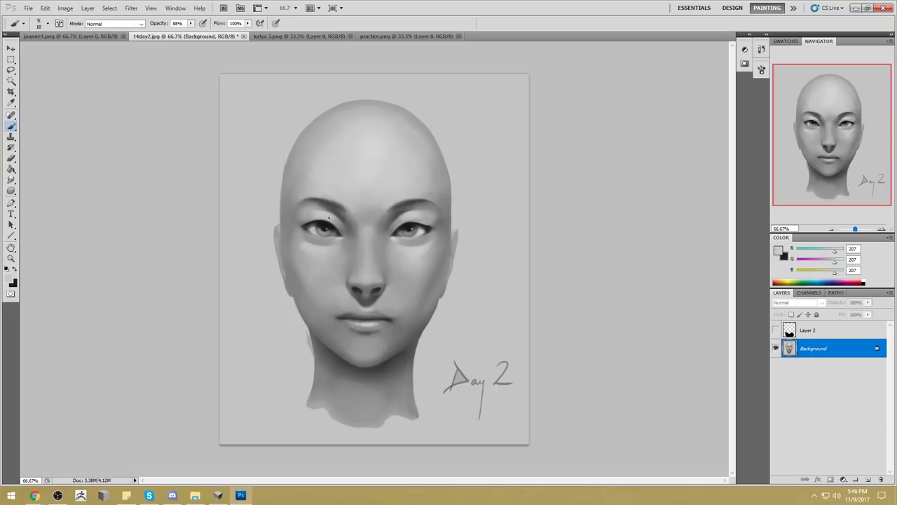
pyautogui.press(']')
pyautogui.rightClick(457, 234)
pyautogui.doubleClick(547, 281)
pyautogui.keyDown('alt'); pyautogui.click(410, 215); pyautogui.keyUp('alt')
pyautogui.press(']')
pyautogui.press(']')
pyautogui.press(']')
pyautogui.press(']')
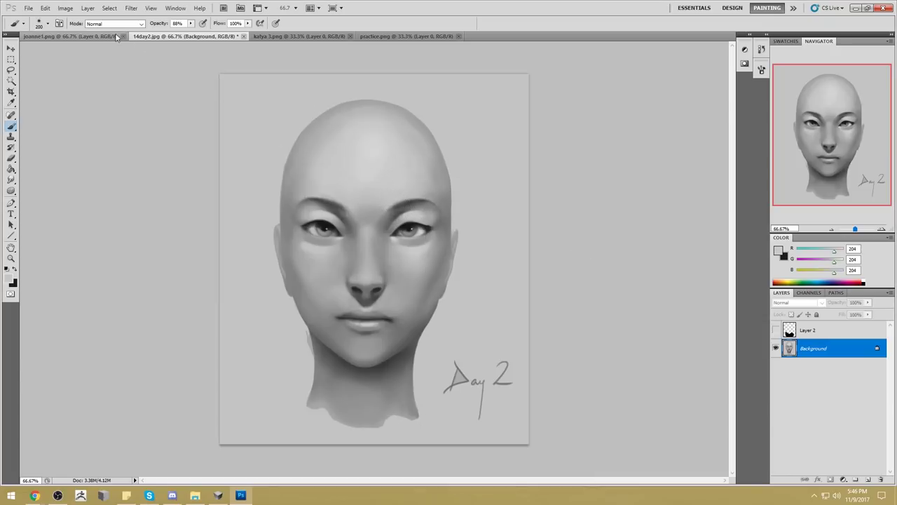
# Lighten the area around the upper eyelids with the 200 px brush in Lighten mode at 50% opacity, using sampled greys.
pyautogui.click(112, 24)
pyautogui.click(110, 111)
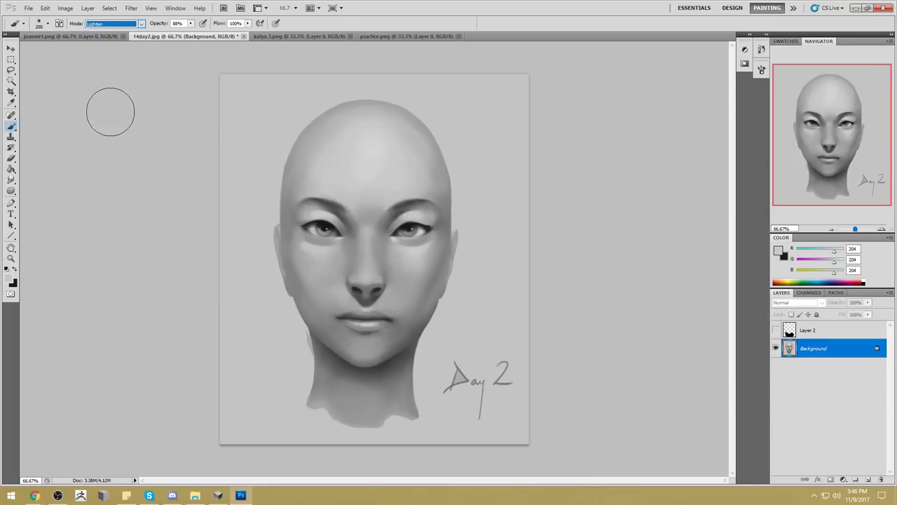
pyautogui.click(113, 23)
pyautogui.click(105, 68)
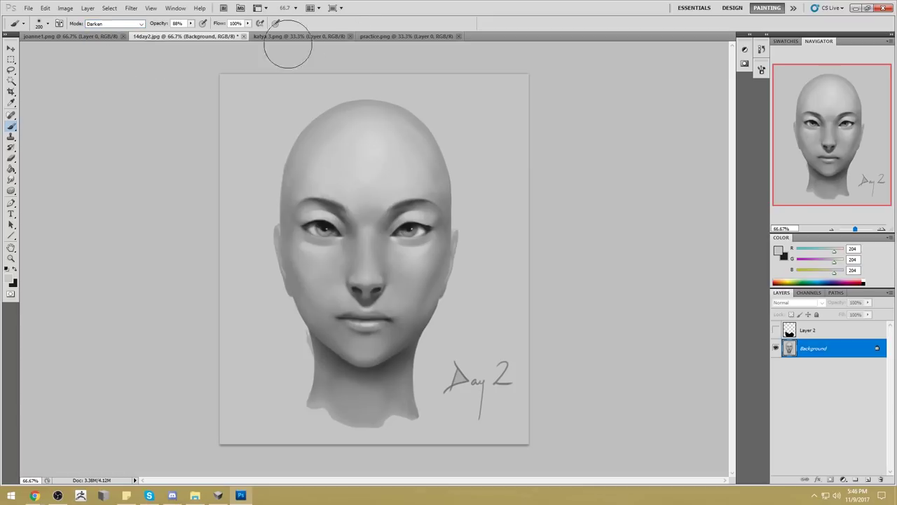
pyautogui.keyDown('alt'); pyautogui.click(421, 212); pyautogui.keyUp('alt')
pyautogui.click(112, 23)
pyautogui.click(110, 112)
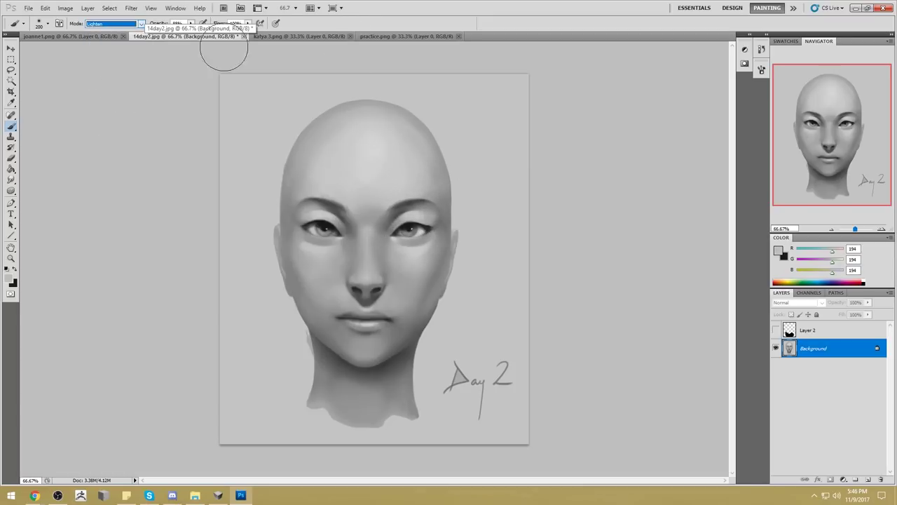
pyautogui.moveTo(191, 25); pyautogui.dragTo(172, 32)
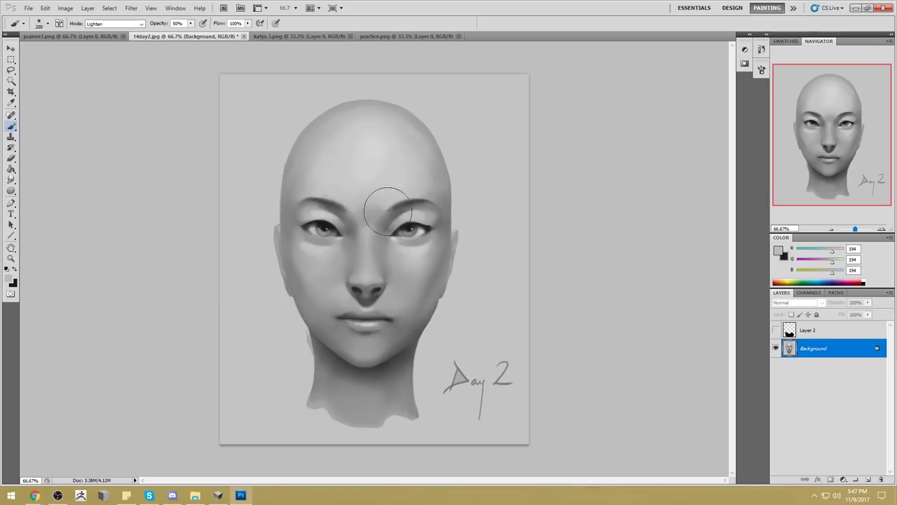
pyautogui.keyDown('alt'); pyautogui.click(325, 208); pyautogui.keyUp('alt')
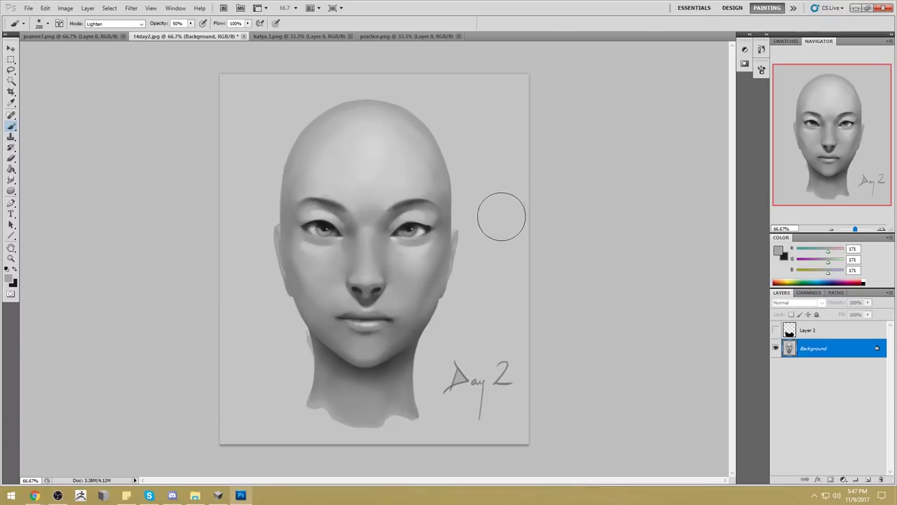
# Switch the brush to Darken mode and deepen the right-hand eye's outer corner with sampled dark greys, reducing the brush to 125 px.
pyautogui.click(124, 24)
pyautogui.click(113, 70)
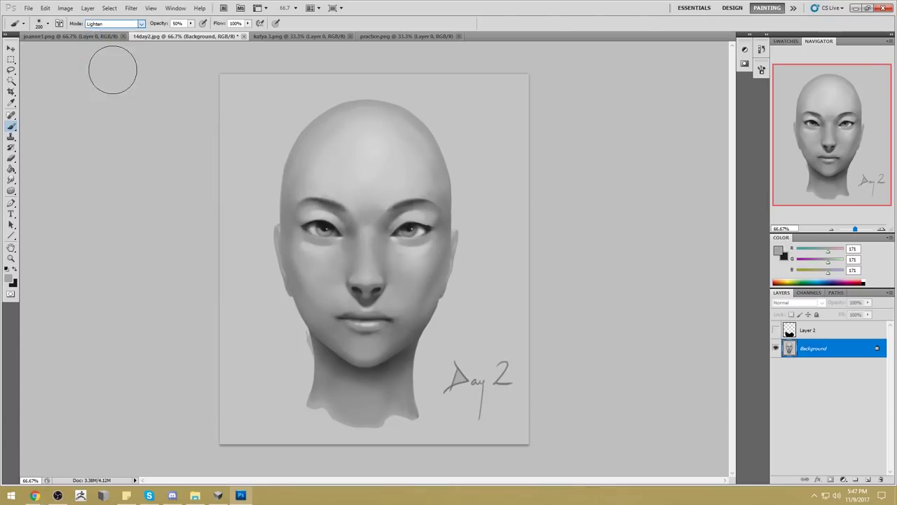
pyautogui.keyDown('alt'); pyautogui.click(430, 228); pyautogui.keyUp('alt')
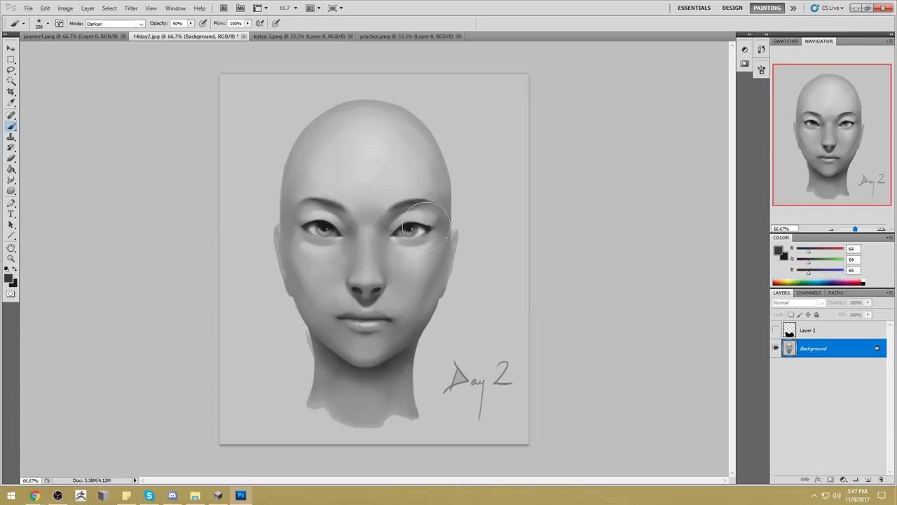
pyautogui.keyDown('alt'); pyautogui.click(440, 218); pyautogui.keyUp('alt')
pyautogui.press('[')
pyautogui.press('[')
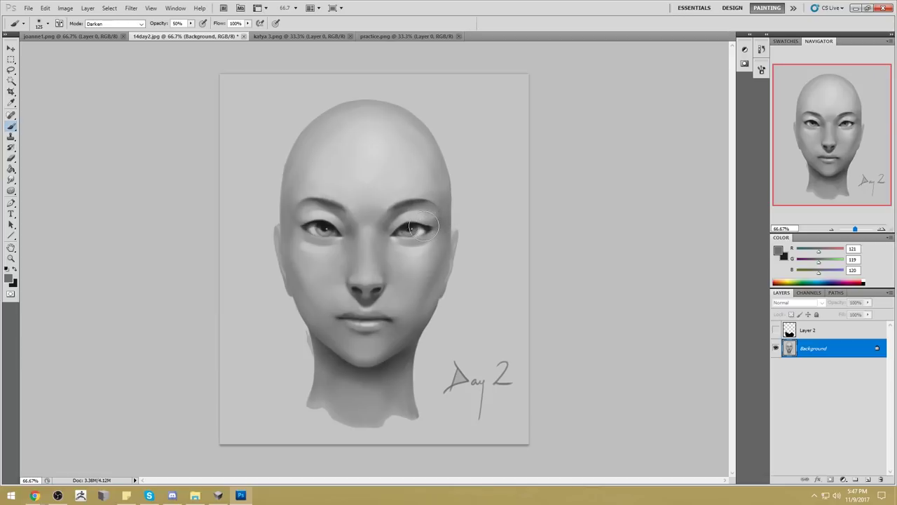
# Darken the shading around the eyes, sample near-black from the right-hand eye's outer corner with a 150 px brush, and save the document.
pyautogui.press(']')
pyautogui.press(']')
pyautogui.press(']')
pyautogui.press('[')
pyautogui.press('[')
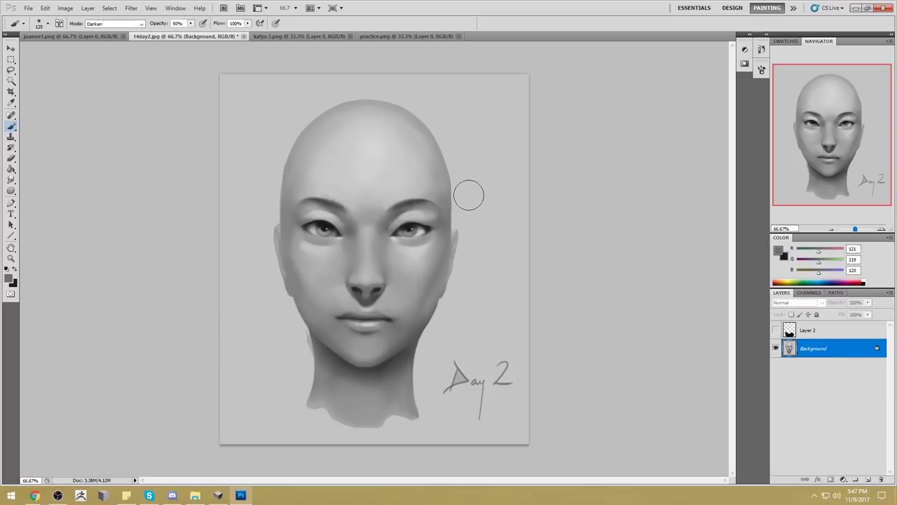
pyautogui.press(']')
pyautogui.keyDown('alt'); pyautogui.click(428, 227); pyautogui.keyUp('alt')
pyautogui.hotkey('ctrl', 's')
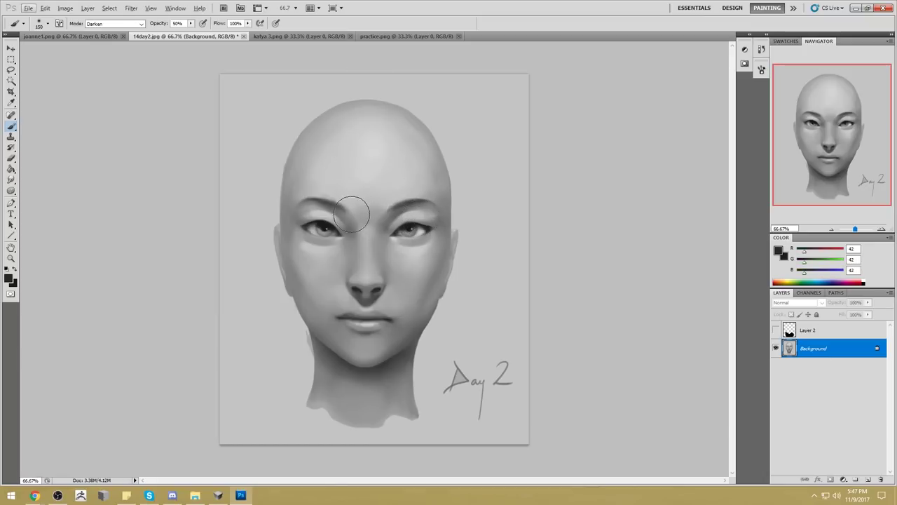
# Shade the upper eyelids in Darken mode with greys sampled from both lids, reducing the brush to 80 px.
pyautogui.click(315, 221)
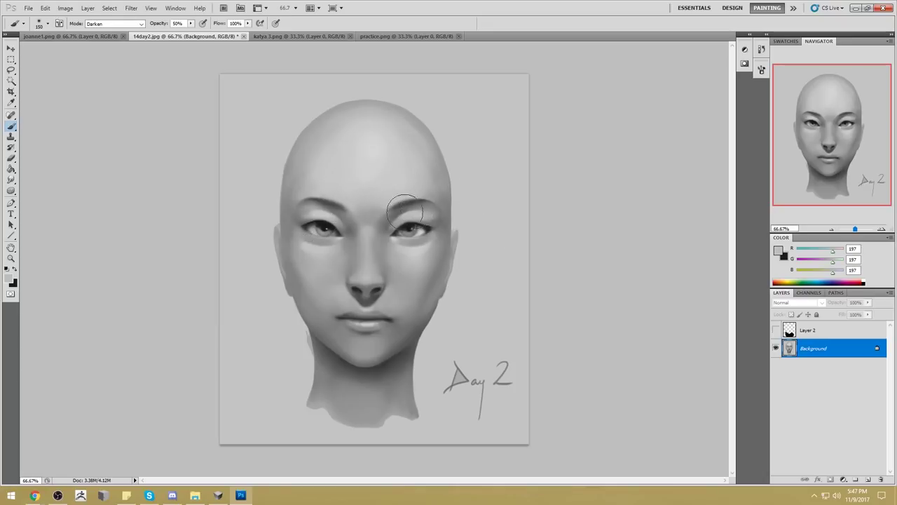
pyautogui.keyDown('alt'); pyautogui.click(431, 220); pyautogui.keyUp('alt')
pyautogui.press(']')
pyautogui.press(']')
pyautogui.press('[')
pyautogui.press('[')
pyautogui.press('[')
pyautogui.press('[')
pyautogui.press('[')
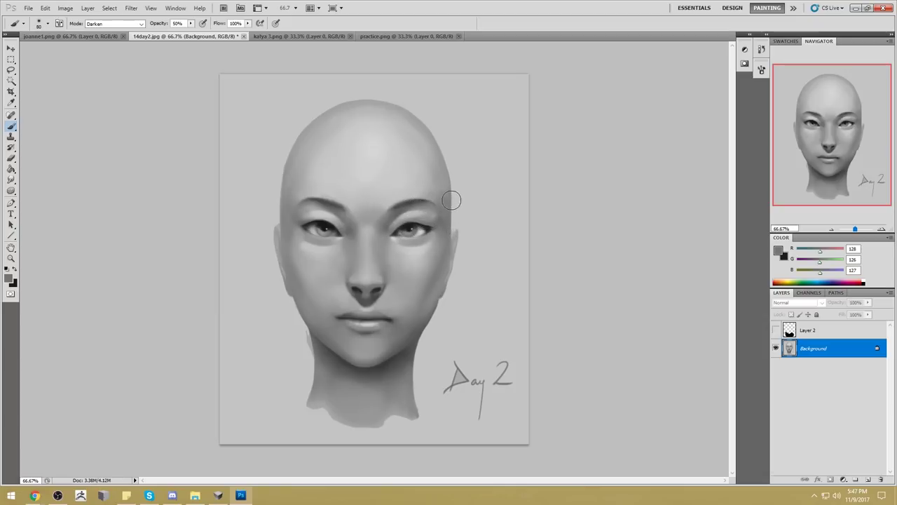
# Darken the left-hand eye with sampled dark grey, and shade under the eyes with mid-grey using a 125 px brush.
pyautogui.keyDown('alt'); pyautogui.click(336, 227); pyautogui.keyUp('alt')
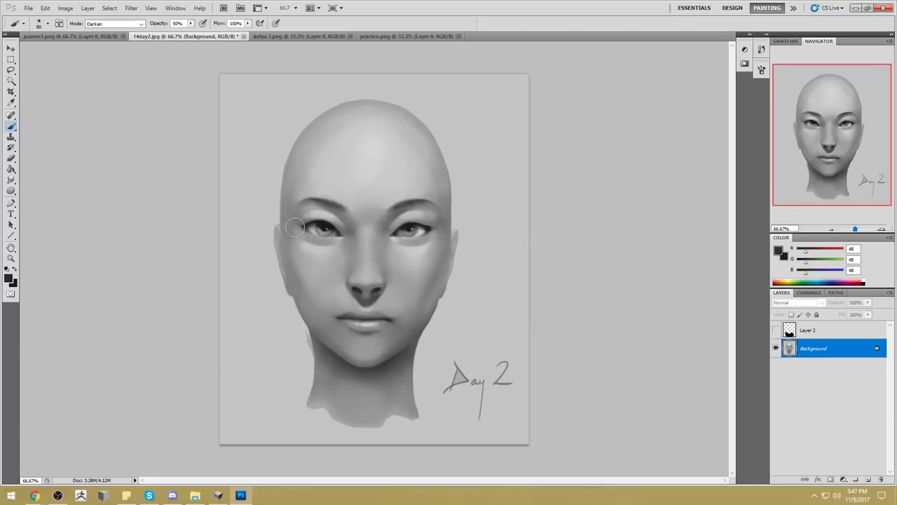
pyautogui.press(']')
pyautogui.press(']')
pyautogui.press(']')
pyautogui.keyDown('alt'); pyautogui.click(426, 230); pyautogui.keyUp('alt')
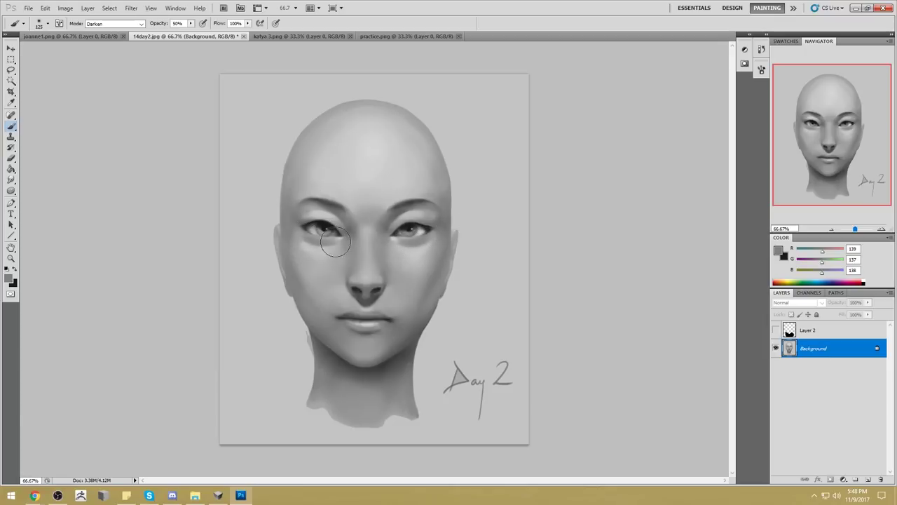
# Set the brush to Lighten mode, try a grey stroke across the right-hand eye, and undo it.
pyautogui.click(114, 23)
pyautogui.click(113, 112)
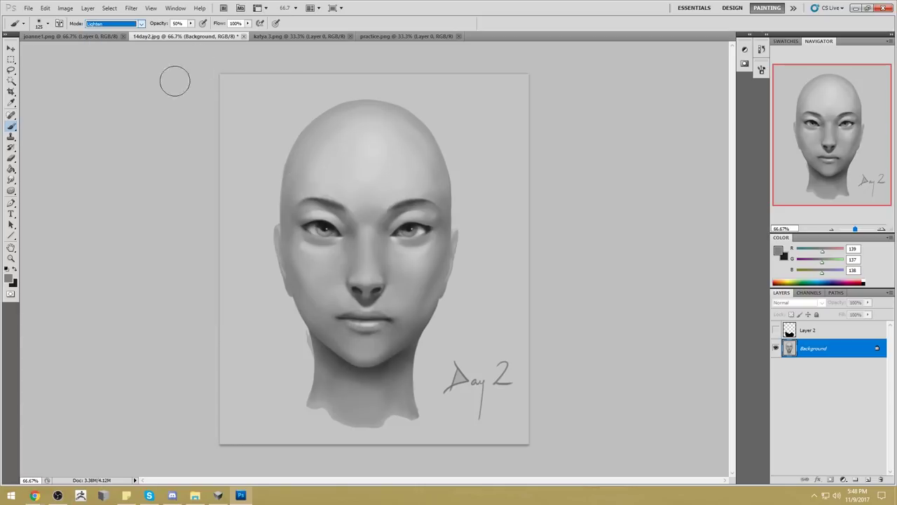
pyautogui.keyDown('alt'); pyautogui.click(432, 231); pyautogui.keyUp('alt')
pyautogui.moveTo(413, 227); pyautogui.dragTo(393, 236)
pyautogui.press('alt')
pyautogui.hotkey('ctrl', 'z')
# Soften the dark lash lines of both eyes with the 125 px Lighten brush at 31% opacity, using sampled mid-greys.
pyautogui.click(190, 23)
pyautogui.moveTo(190, 33); pyautogui.dragTo(183, 32)
pyautogui.click(431, 231)
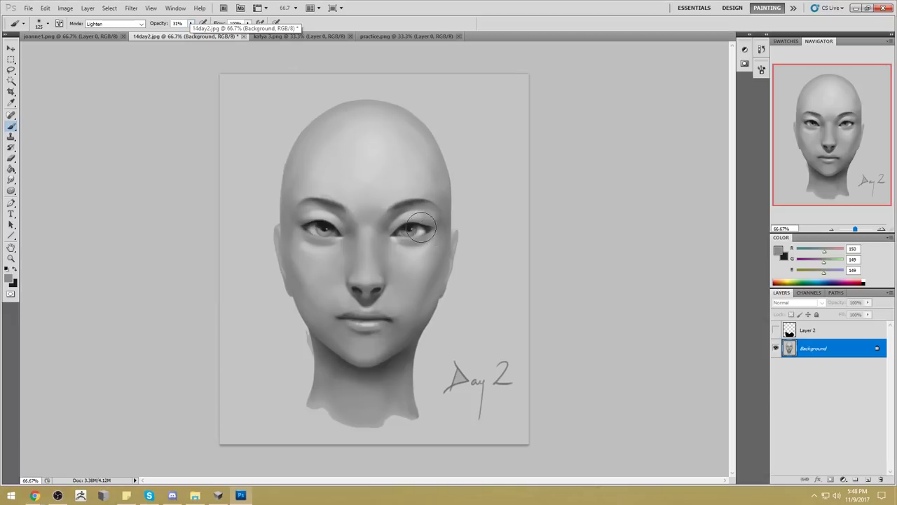
pyautogui.keyDown('alt'); pyautogui.click(317, 220); pyautogui.keyUp('alt')
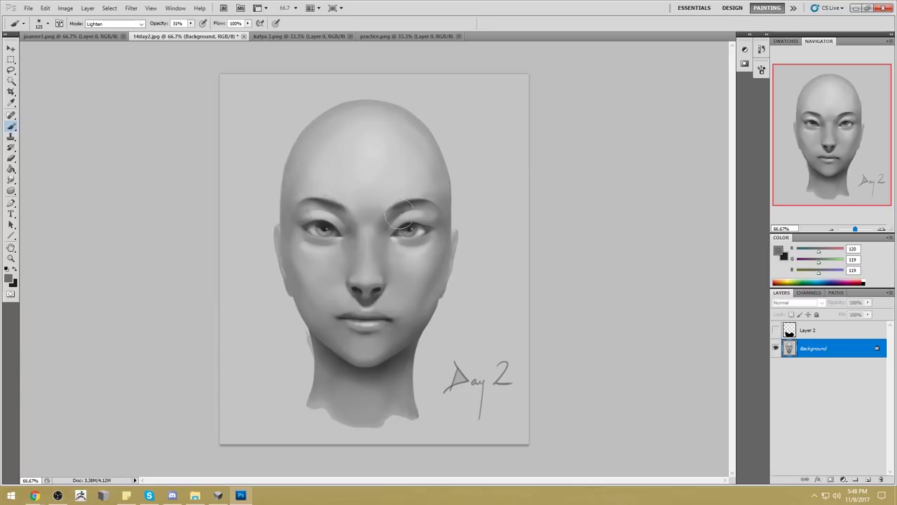
pyautogui.keyDown('alt'); pyautogui.click(429, 228); pyautogui.keyUp('alt')
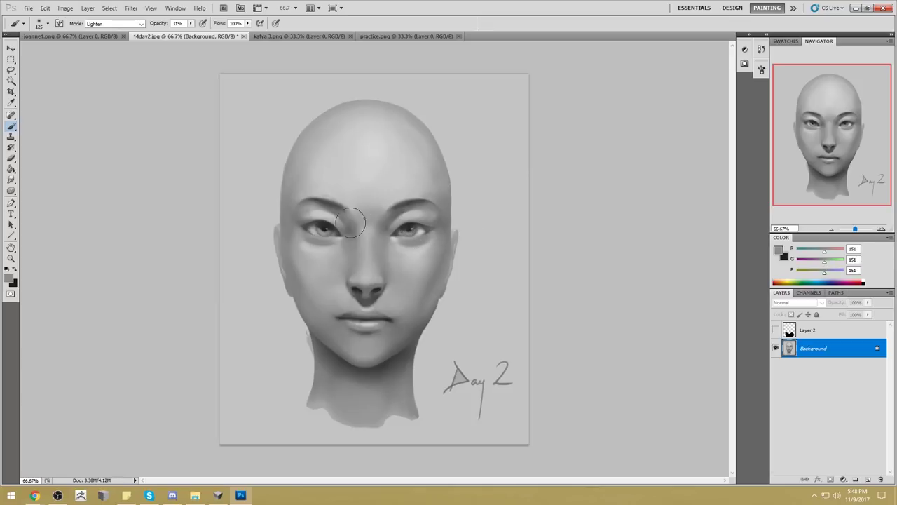
# Lighten the outer corners and irises of both eyes with lighter greys sampled around the eyes.
pyautogui.keyDown('alt'); pyautogui.click(312, 233); pyautogui.keyUp('alt')
pyautogui.keyDown('alt'); pyautogui.click(424, 235); pyautogui.keyUp('alt')
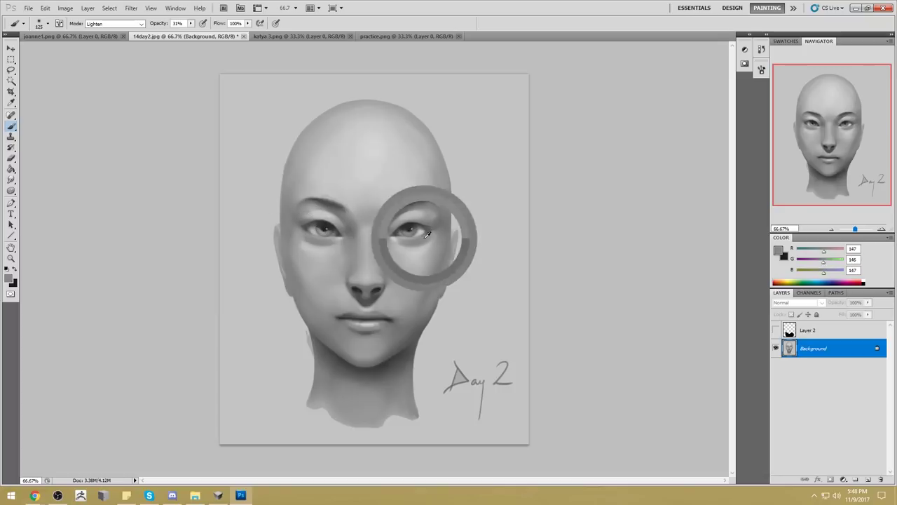
pyautogui.keyDown('alt'); pyautogui.click(312, 231); pyautogui.keyUp('alt')
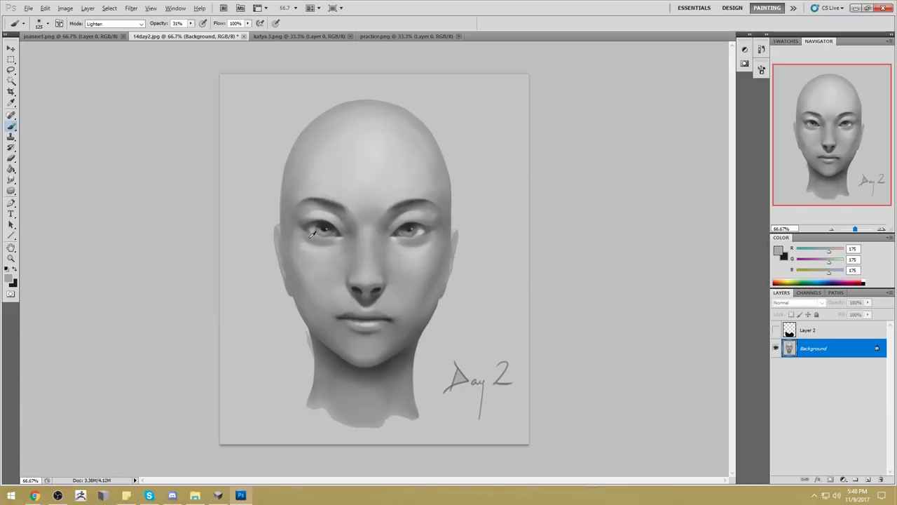
pyautogui.keyDown('alt'); pyautogui.click(312, 231); pyautogui.keyUp('alt')
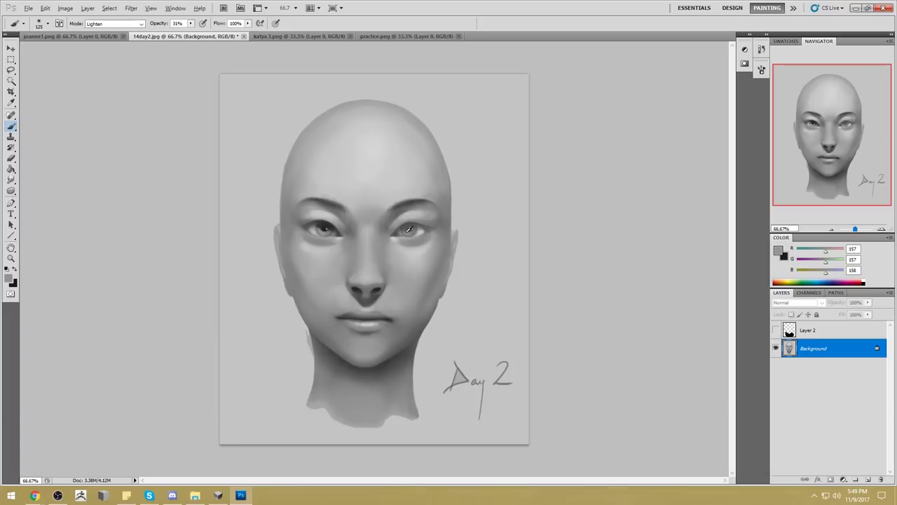
pyautogui.keyDown('alt'); pyautogui.click(314, 222); pyautogui.keyUp('alt')
pyautogui.moveTo(317, 228); pyautogui.dragTo(337, 234)
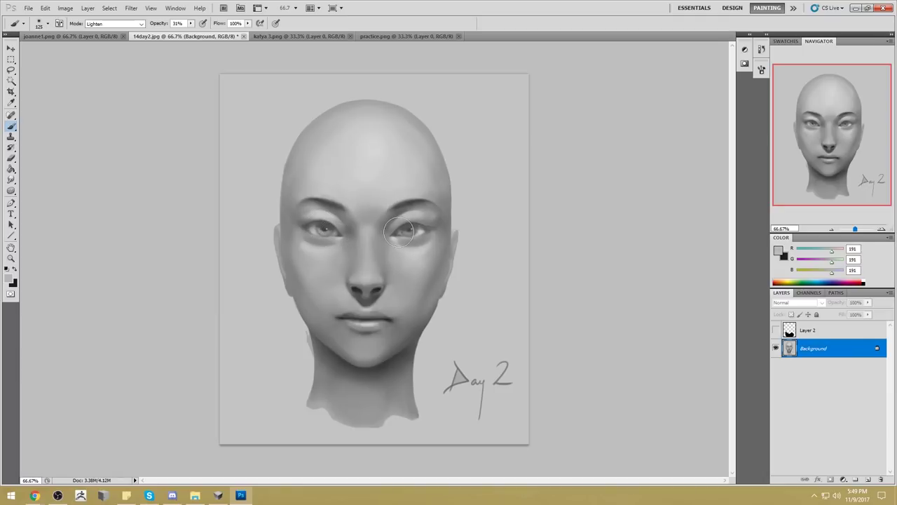
# Set the brush to Normal mode at 64% opacity with an 80 px size.
pyautogui.click(190, 23)
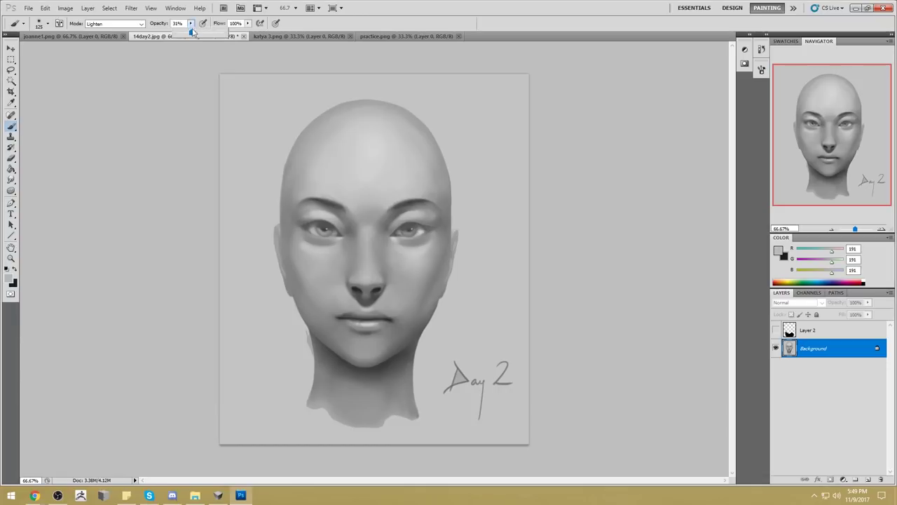
pyautogui.click(112, 28)
pyautogui.click(105, 32)
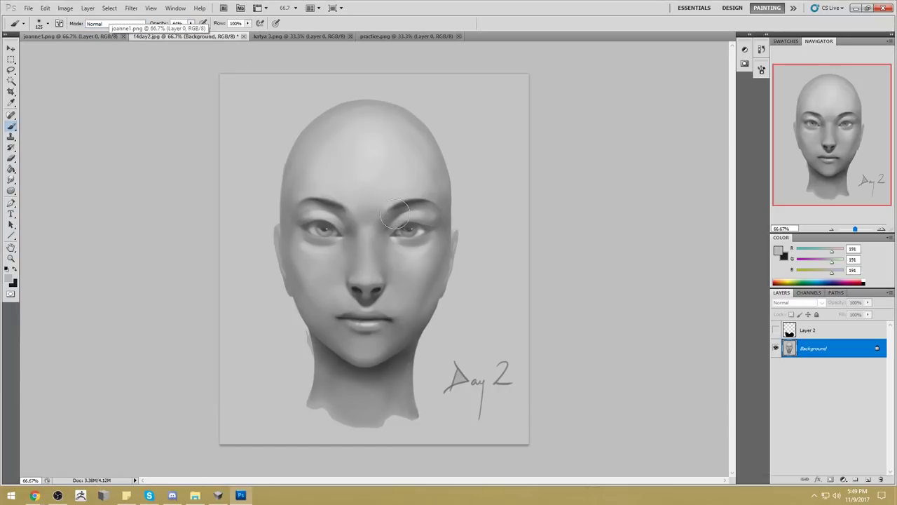
pyautogui.hotkey('ctrl', '+')
pyautogui.hotkey('ctrl', '+')
pyautogui.press('[')
pyautogui.press('[')
pyautogui.press('[')
pyautogui.press('[')
pyautogui.press('[')
pyautogui.press('[')
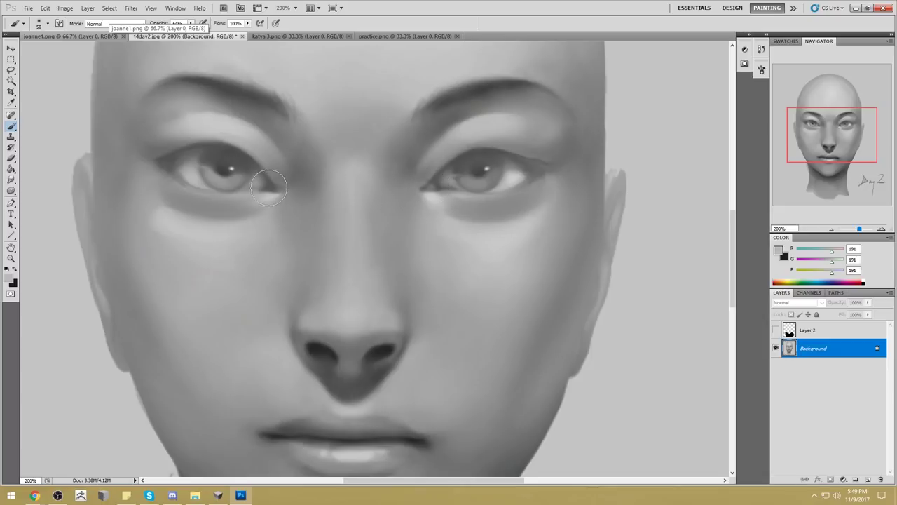
pyautogui.press(']')
pyautogui.press(']')
pyautogui.press(']')
pyautogui.hotkey('ctrl', '0')
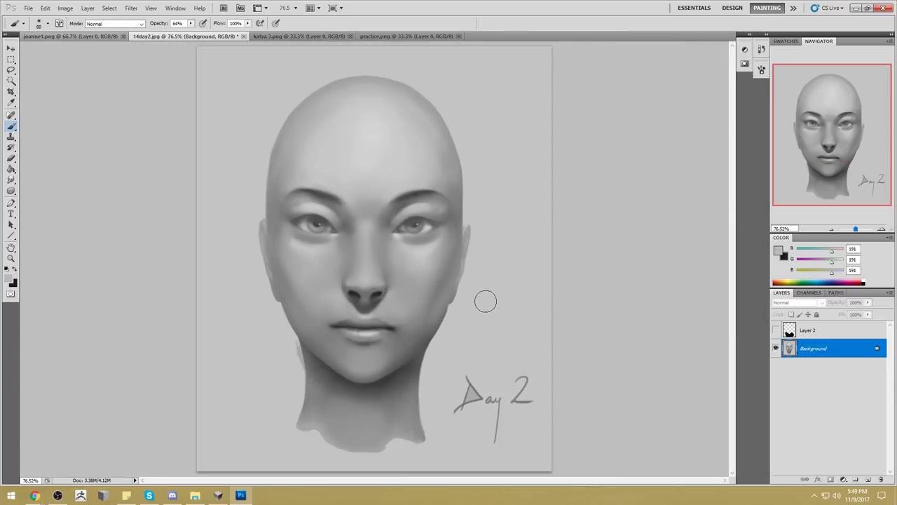
# Open the Liquify filter on the portrait and check the proportions against the reference head in PortraitStudio.
pyautogui.click(131, 7)
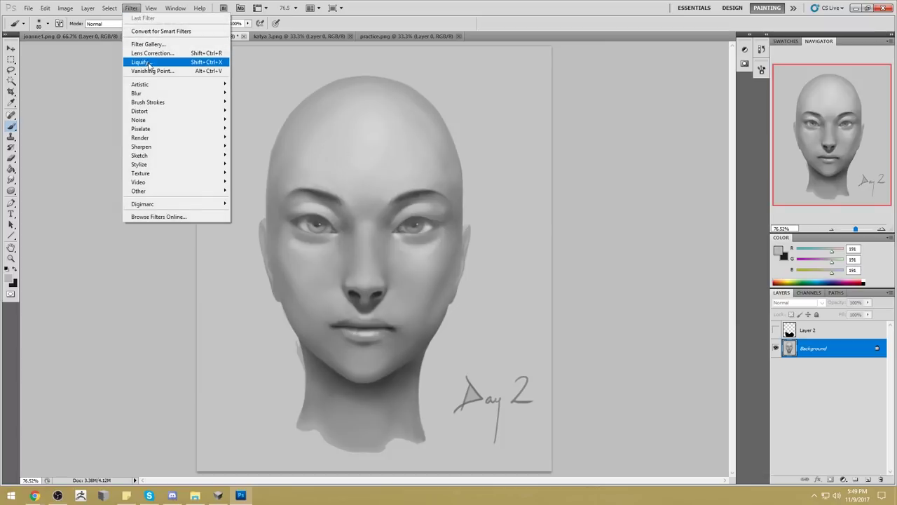
pyautogui.click(147, 61)
pyautogui.click(222, 497)
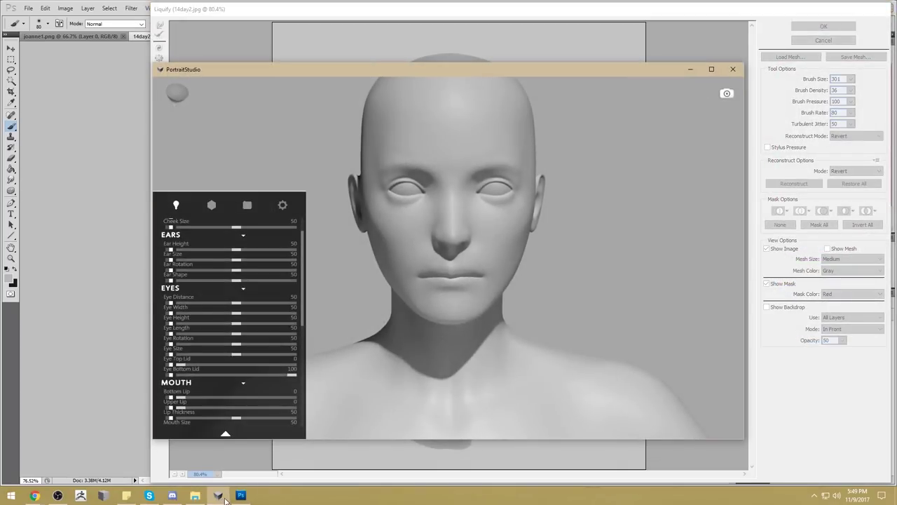
pyautogui.click(221, 497)
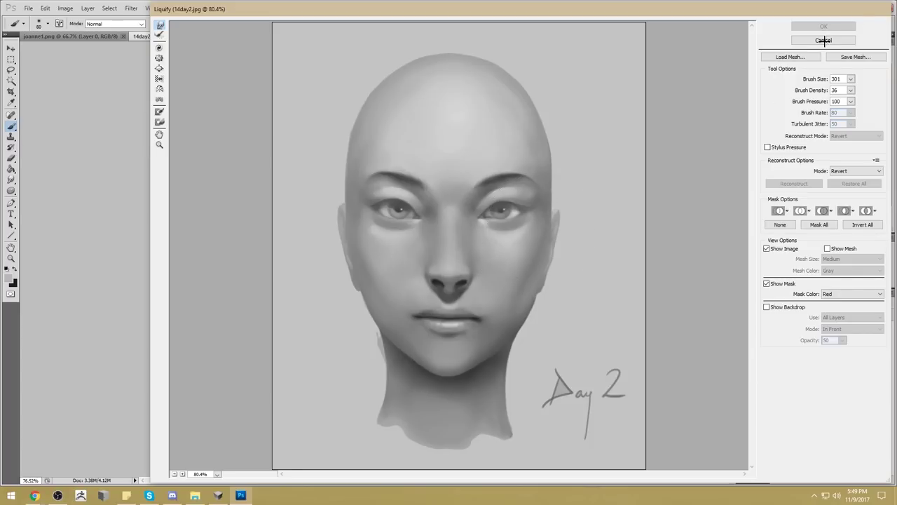
pyautogui.click(218, 495)
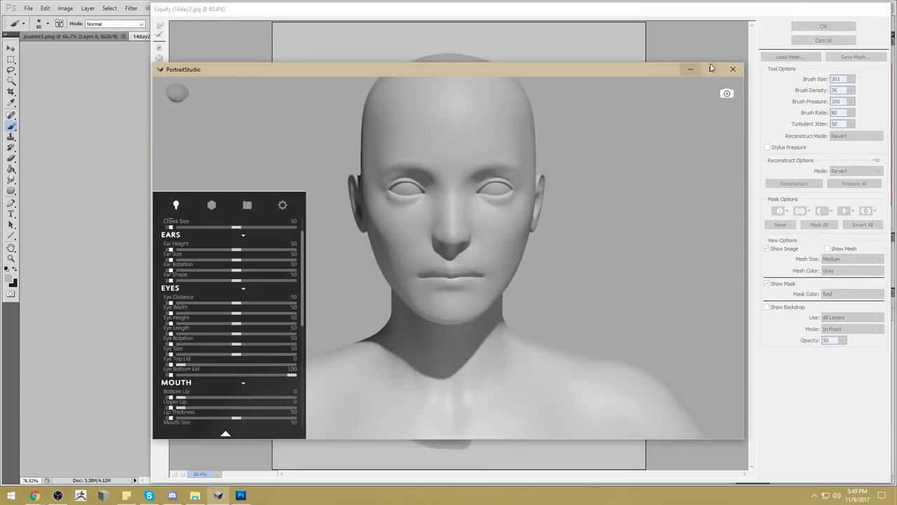
pyautogui.click(691, 70)
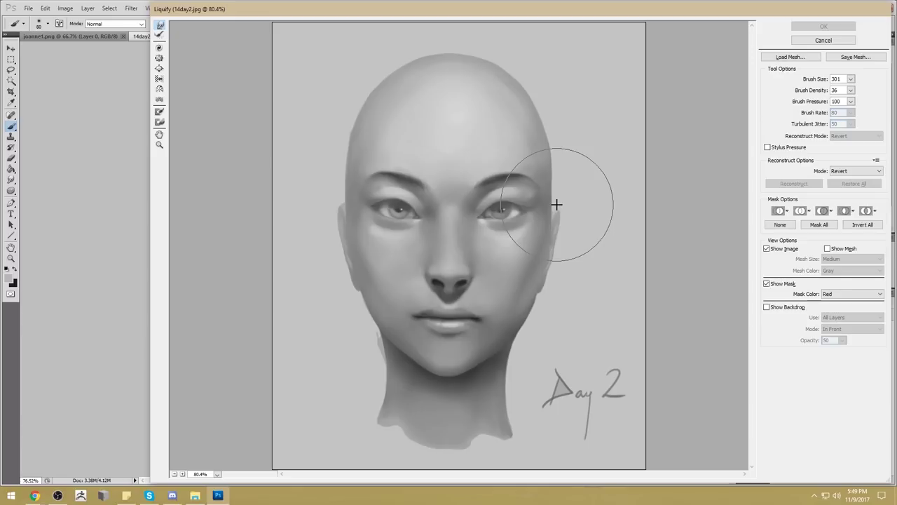
# Shrink the eyes slightly with the Pucker tool at brush size 436 and density 49.
pyautogui.click(850, 78)
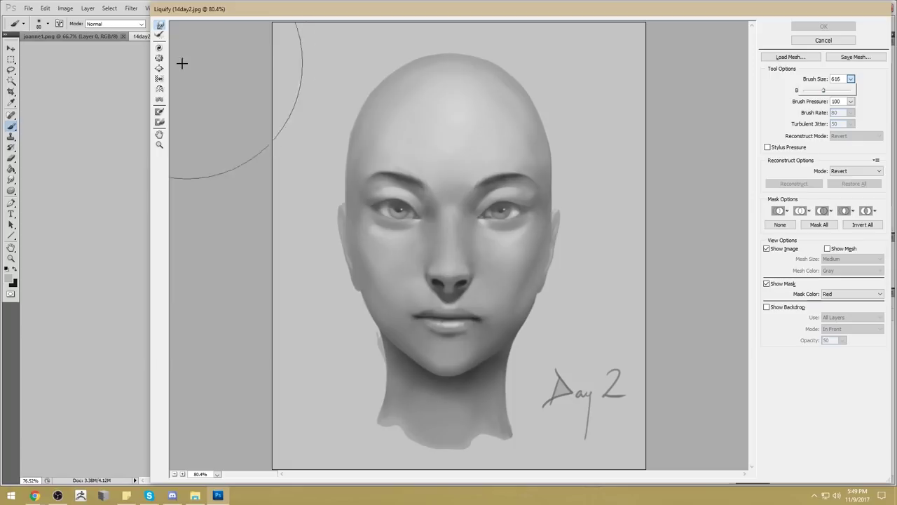
pyautogui.click(159, 59)
pyautogui.moveTo(516, 204); pyautogui.dragTo(509, 211)
pyautogui.hotkey('ctrl', 'z')
pyautogui.click(850, 89)
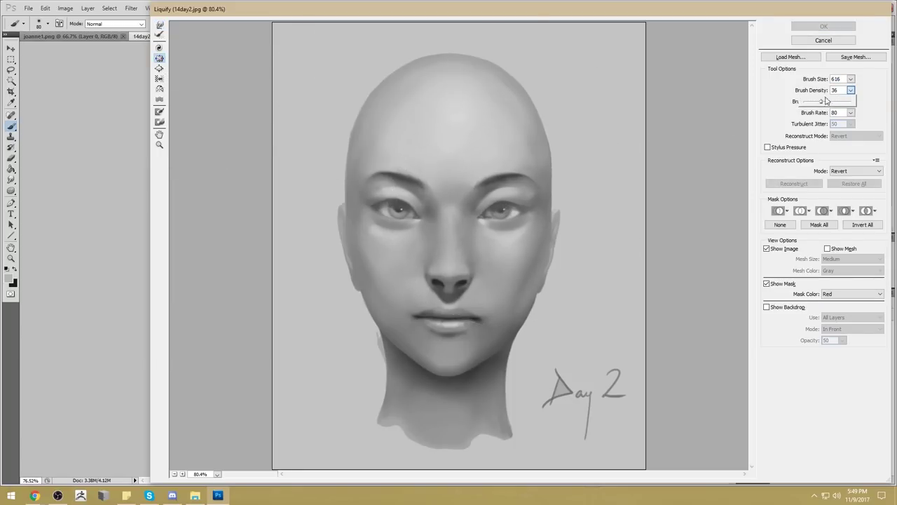
pyautogui.press('[')
pyautogui.click(850, 79)
pyautogui.moveTo(823, 90); pyautogui.dragTo(817, 92)
pyautogui.click(506, 211)
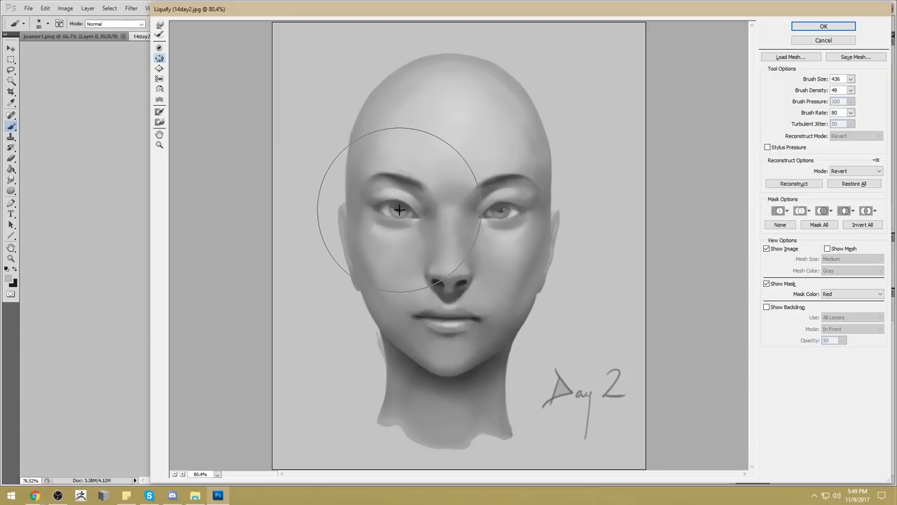
pyautogui.hotkey('alt', 'space')
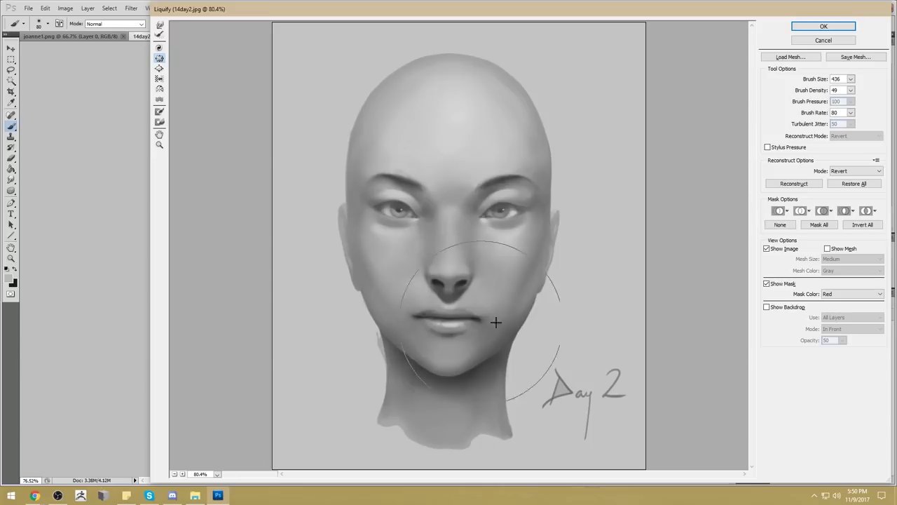
# Narrow the nose and mouth slightly with the Forward Warp tool at brush size 241, and apply the Liquify changes.
pyautogui.click(159, 24)
pyautogui.click(851, 79)
pyautogui.moveTo(815, 90); pyautogui.dragTo(808, 91)
pyautogui.click(416, 278)
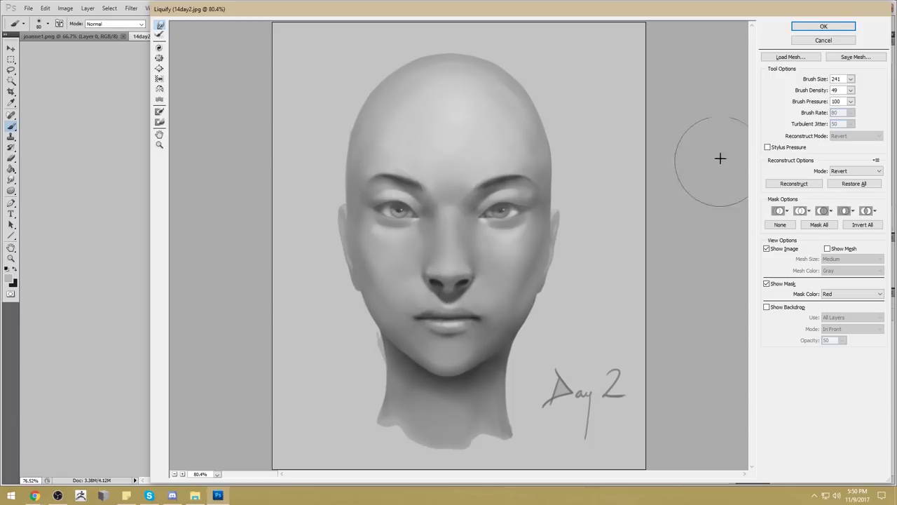
pyautogui.click(823, 27)
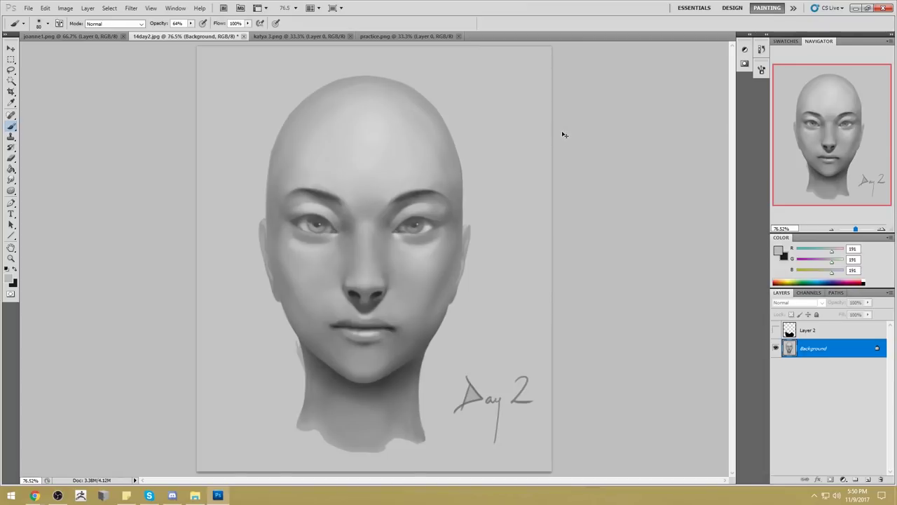
# Compare the face before and after the Liquify changes by undoing and redoing them.
pyautogui.hotkey('ctrl', 'z')
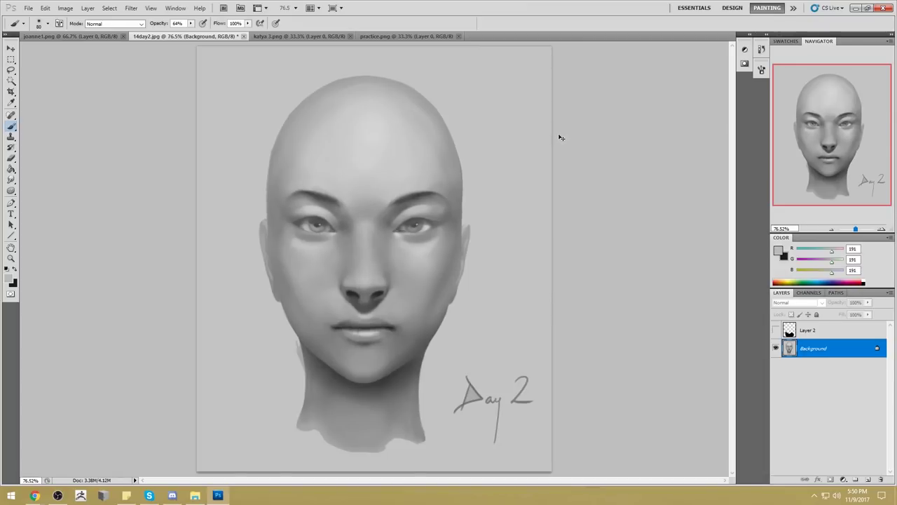
pyautogui.hotkey('ctrl', 'z')
pyautogui.hotkey('ctrl', 'z')
# Add a new layer above the Background, choose a 9 px brush and set the foreground colour to black.
pyautogui.click(868, 480)
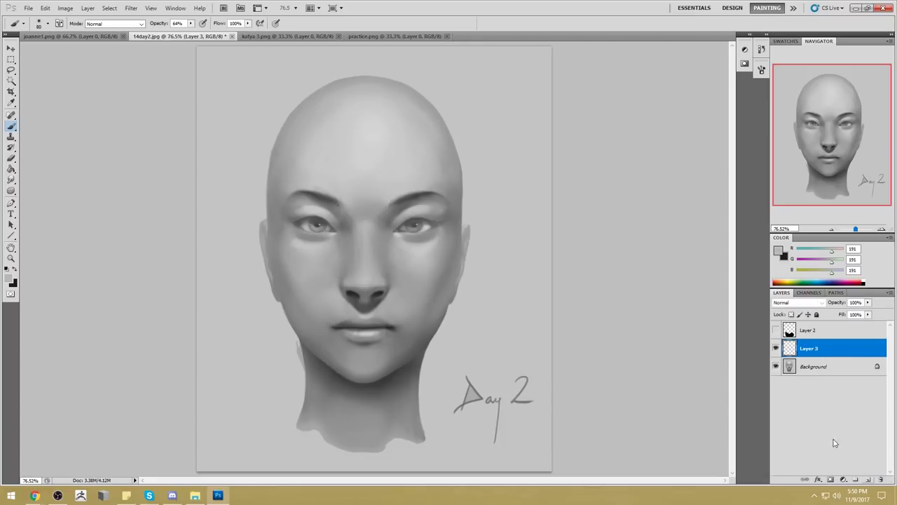
pyautogui.rightClick(482, 263)
pyautogui.click(414, 368)
pyautogui.click(682, 262)
pyautogui.click(779, 251)
pyautogui.moveTo(697, 190); pyautogui.dragTo(633, 223)
pyautogui.click(847, 100)
# Darken the upper lash lines of both eyes with thin black strokes at 64% opacity.
pyautogui.press('z')
pyautogui.moveTo(501, 283); pyautogui.dragTo(249, 161)
pyautogui.press('b')
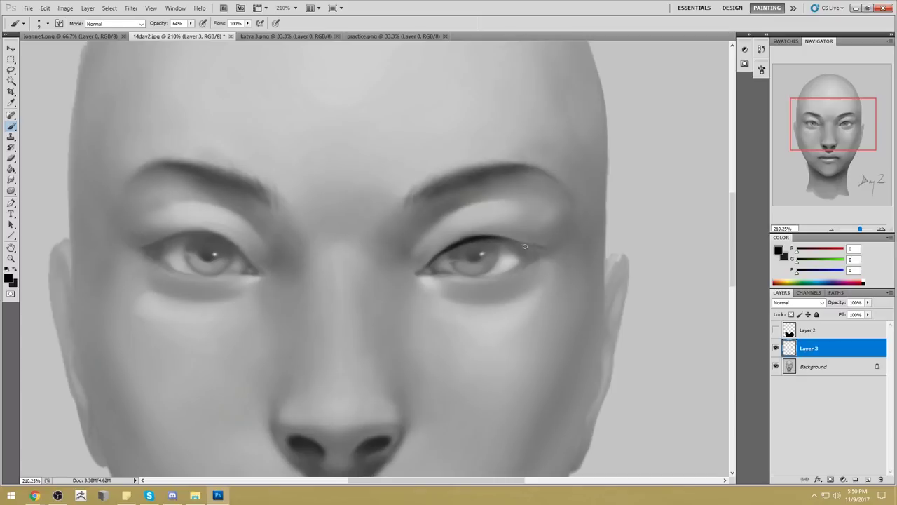
pyautogui.press('[')
pyautogui.moveTo(248, 259); pyautogui.dragTo(227, 244)
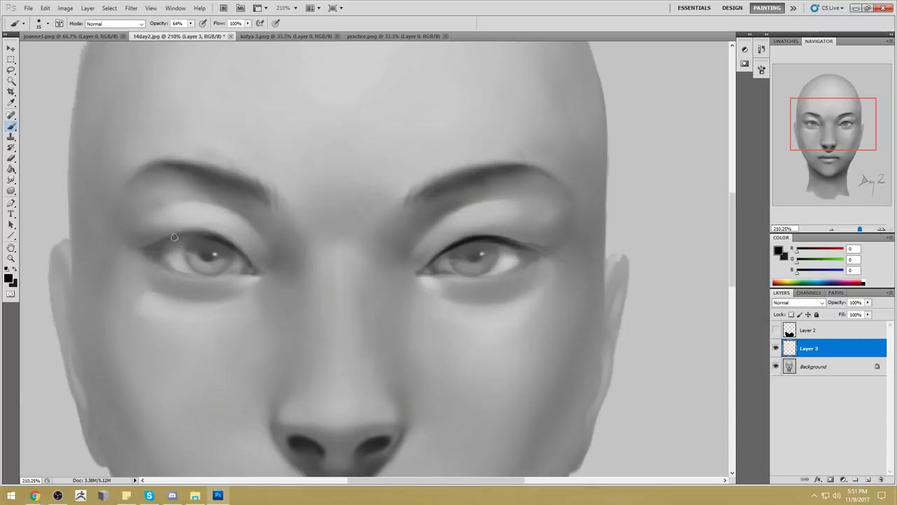
pyautogui.moveTo(219, 237); pyautogui.dragTo(187, 234)
pyautogui.moveTo(209, 238); pyautogui.dragTo(197, 239)
pyautogui.hotkey('ctrl', 'z')
# Paint a round black pupil in each eye.
pyautogui.moveTo(473, 255); pyautogui.dragTo(471, 251)
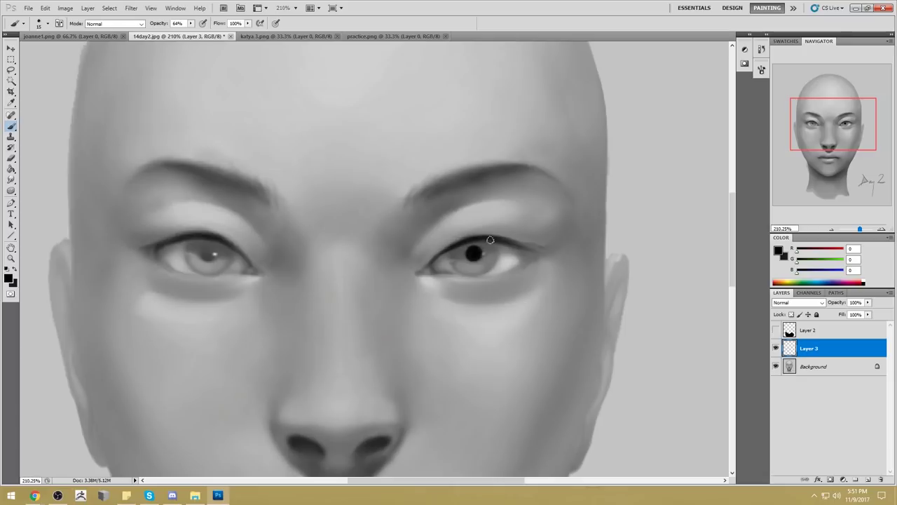
pyautogui.moveTo(210, 253); pyautogui.dragTo(167, 247)
pyautogui.hotkey('ctrl', 'z')
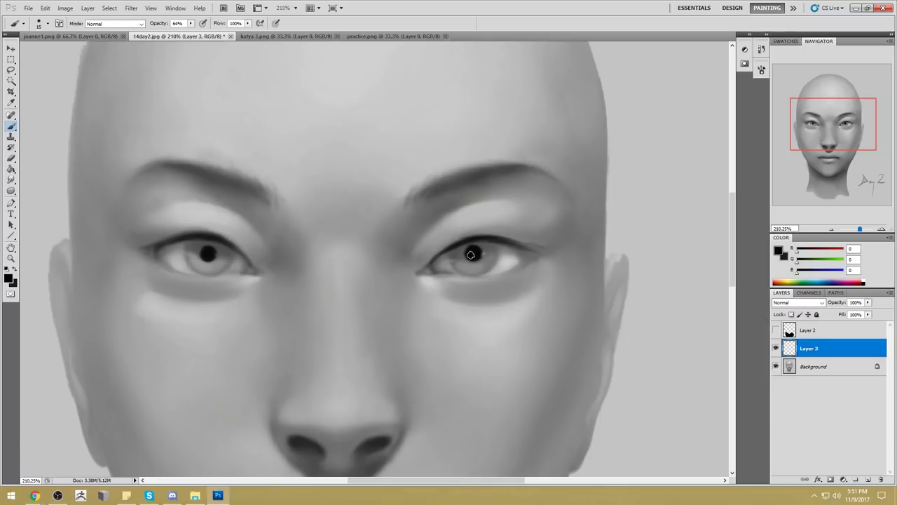
# Choose the soft round 100 px brush with 0% hardness and add another layer above Layer 3.
pyautogui.rightClick(504, 231)
pyautogui.click(623, 279)
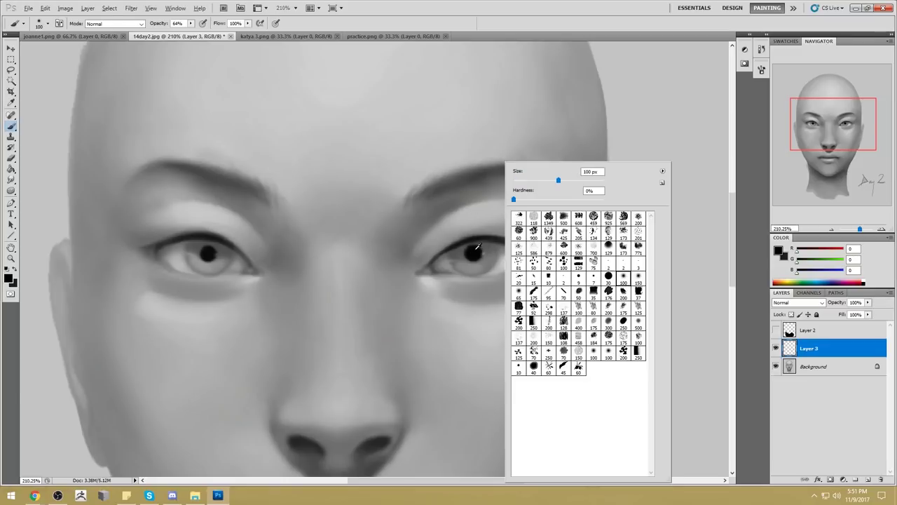
pyautogui.press('Return')
pyautogui.click(866, 480)
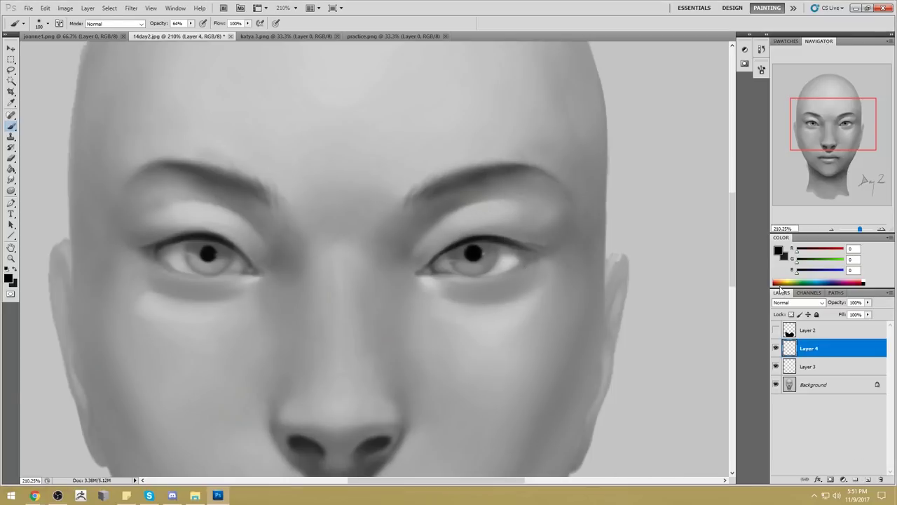
# Set the blend mode of Layer 3 to Darken.
pyautogui.click(799, 303)
pyautogui.click(755, 330)
pyautogui.click(789, 302)
pyautogui.click(819, 368)
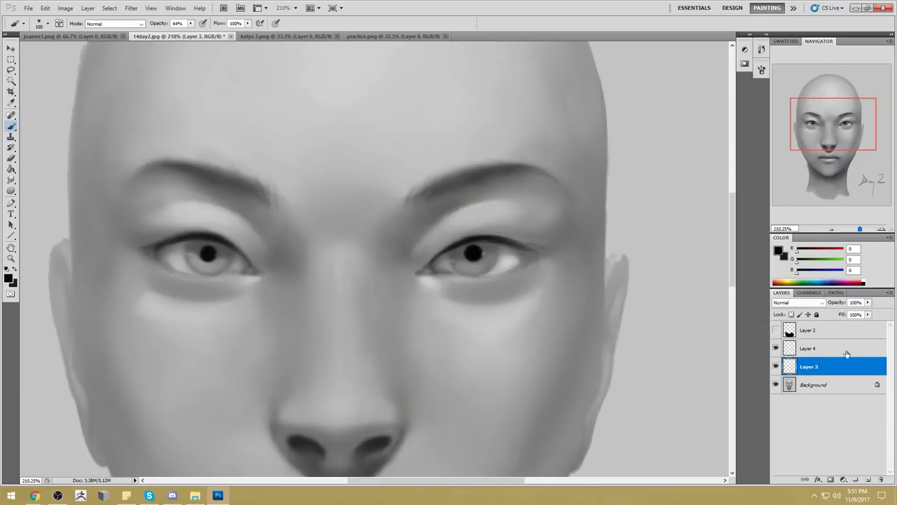
pyautogui.click(801, 303)
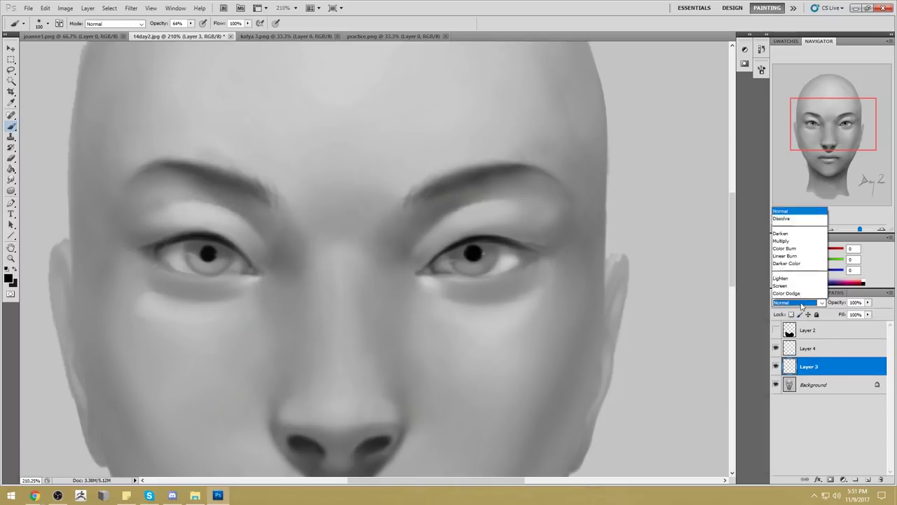
pyautogui.click(792, 92)
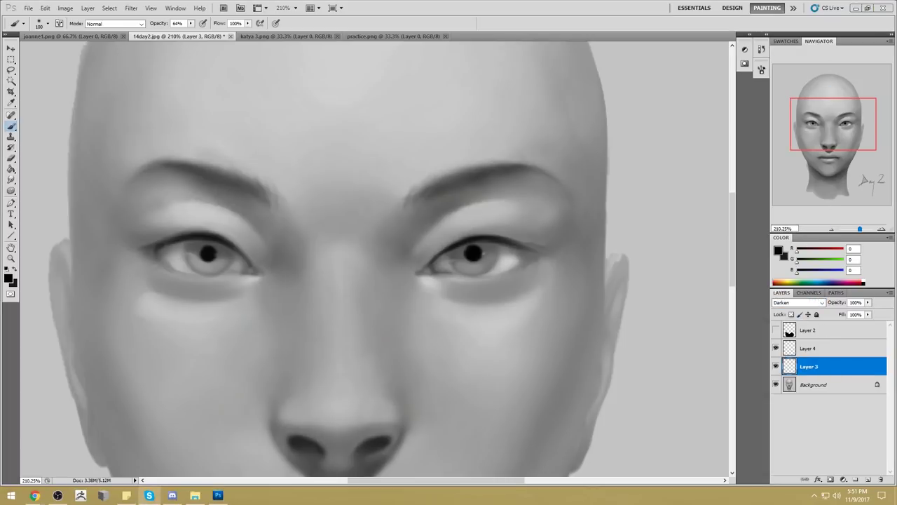
# Shade the outer corner and lower lid of the right-hand eye with a 45 px black brush at 23% opacity.
pyautogui.click(191, 23)
pyautogui.moveTo(176, 34); pyautogui.dragTo(172, 34)
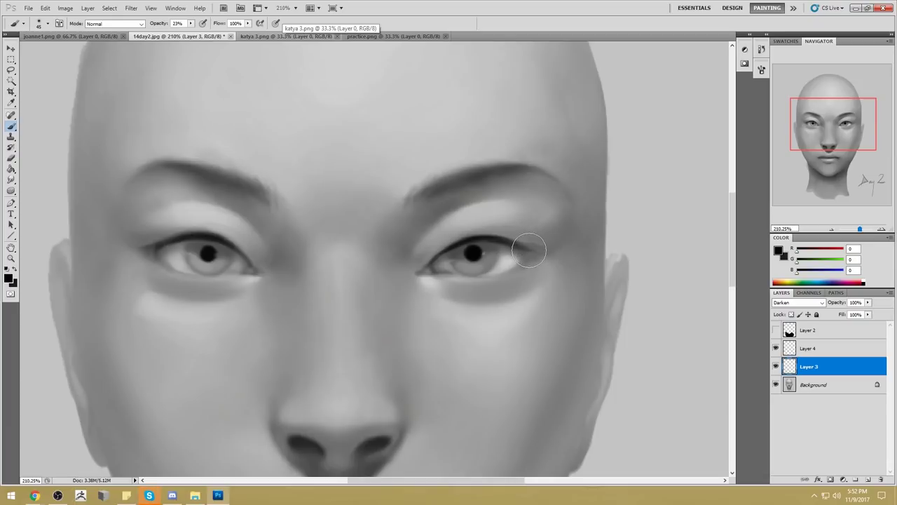
pyautogui.hotkey('alt', 'Tab')
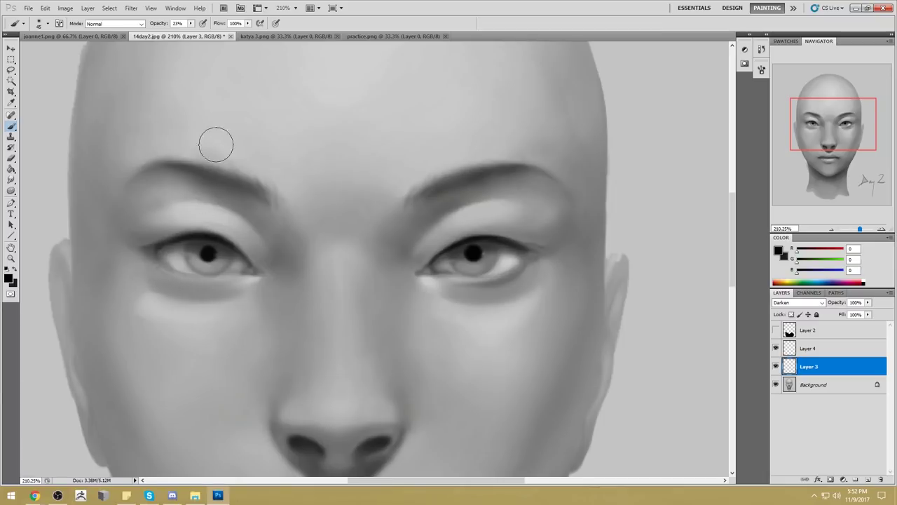
# Try shading the outer corner of the left-hand eye at 10% brush opacity, and undo it.
pyautogui.click(190, 23)
pyautogui.moveTo(192, 32); pyautogui.dragTo(185, 32)
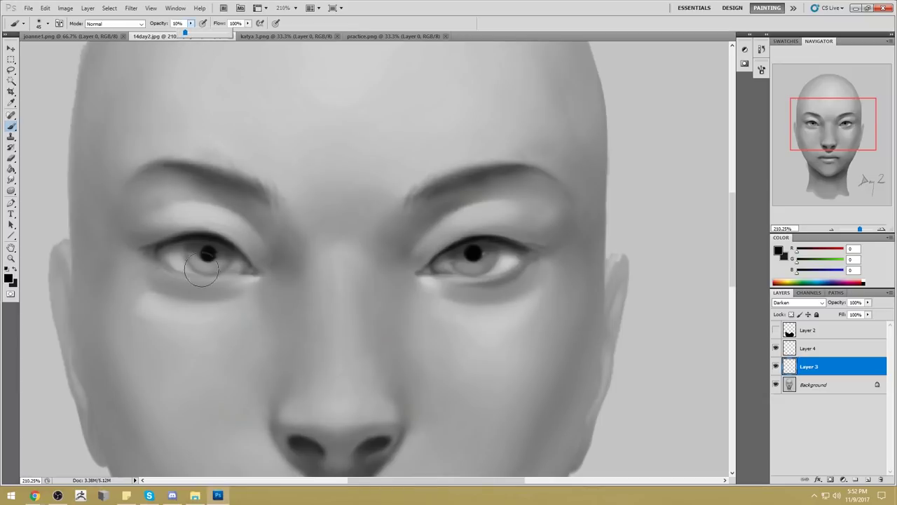
pyautogui.click(154, 266)
pyautogui.hotkey('ctrl', 'z')
pyautogui.hotkey('ctrl', 'z')
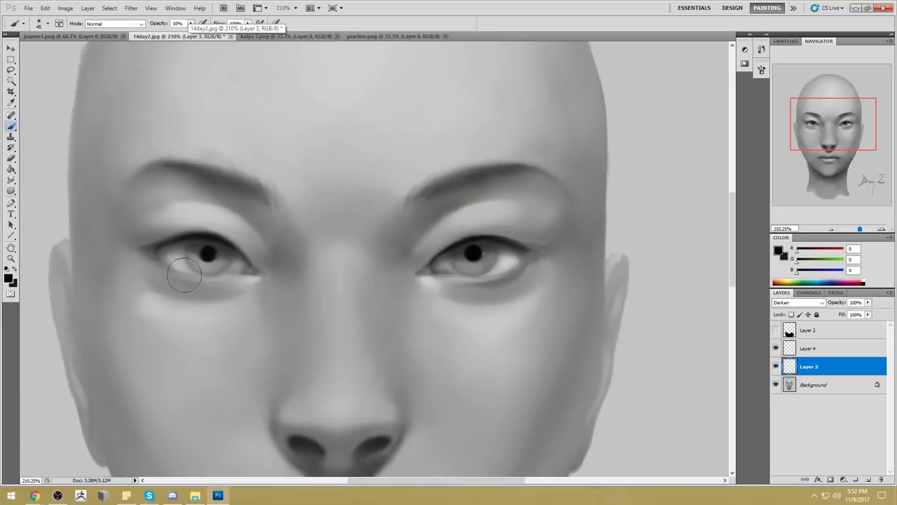
# Set the brush to 69% opacity and 40 px, and sample the light grey (206) at the right-hand eye's inner corner.
pyautogui.click(190, 24)
pyautogui.moveTo(188, 32); pyautogui.dragTo(218, 32)
pyautogui.keyDown('alt'); pyautogui.click(431, 279); pyautogui.keyUp('alt')
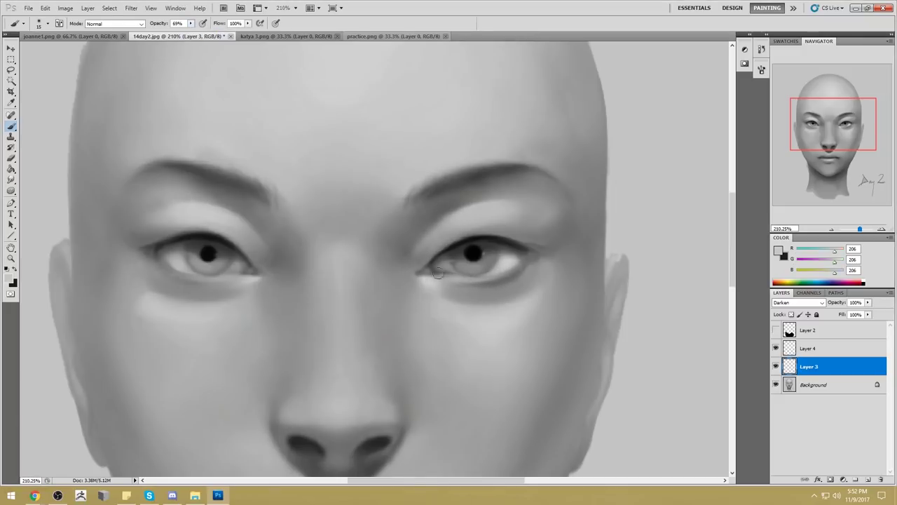
pyautogui.press(']')
pyautogui.press(']')
pyautogui.press(']')
pyautogui.press(']')
pyautogui.press(']')
# Switch to the Smudge tool and merge Layer 3 down into the Background.
pyautogui.click(12, 181)
pyautogui.click(42, 197)
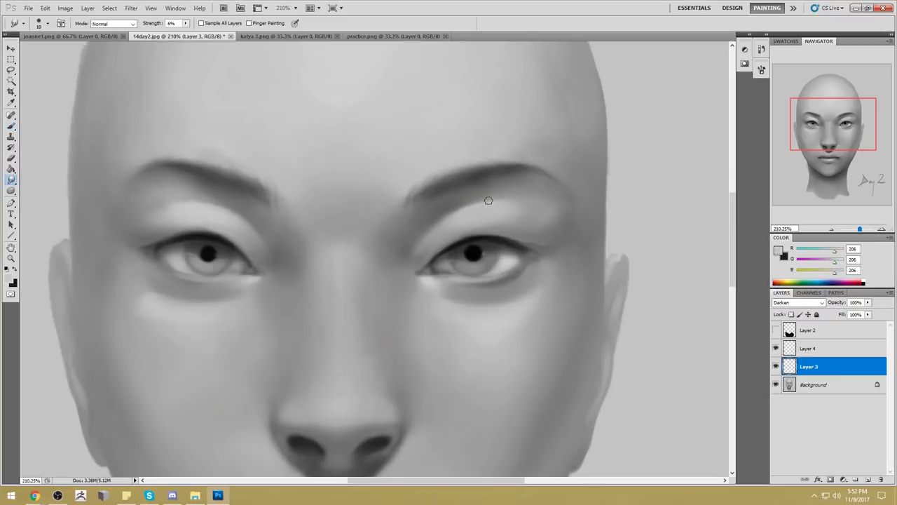
pyautogui.rightClick(836, 370)
pyautogui.click(838, 342)
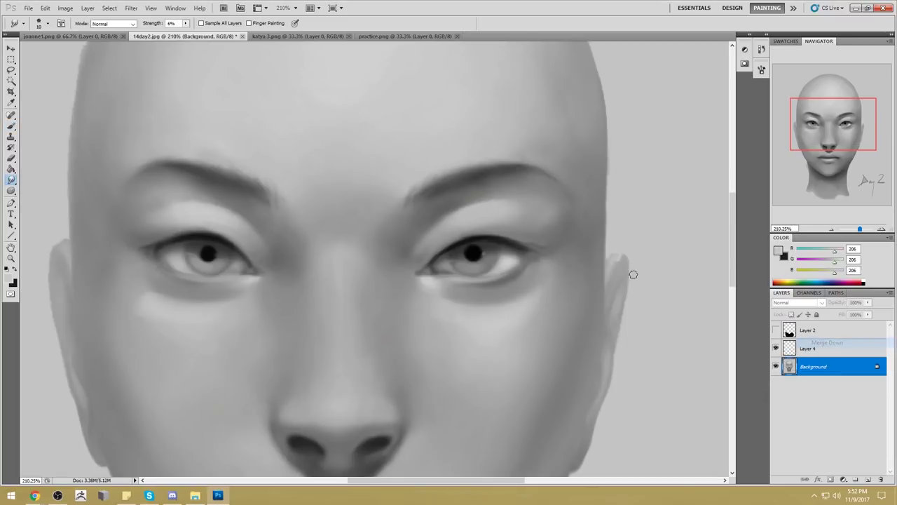
pyautogui.press('[')
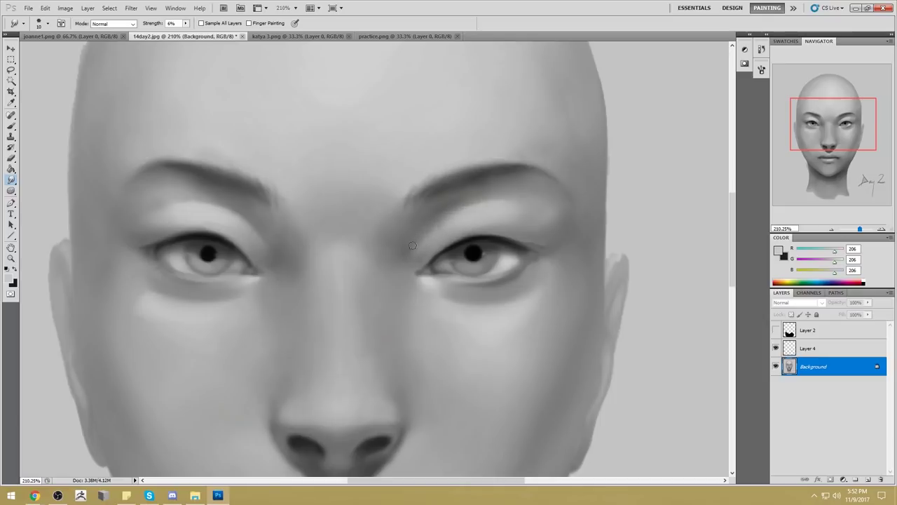
# Smudge the inner corner and upper lid of the right-hand eye with a 9 px smudge brush at 6% strength.
pyautogui.press(']')
pyautogui.press('[')
pyautogui.press('[')
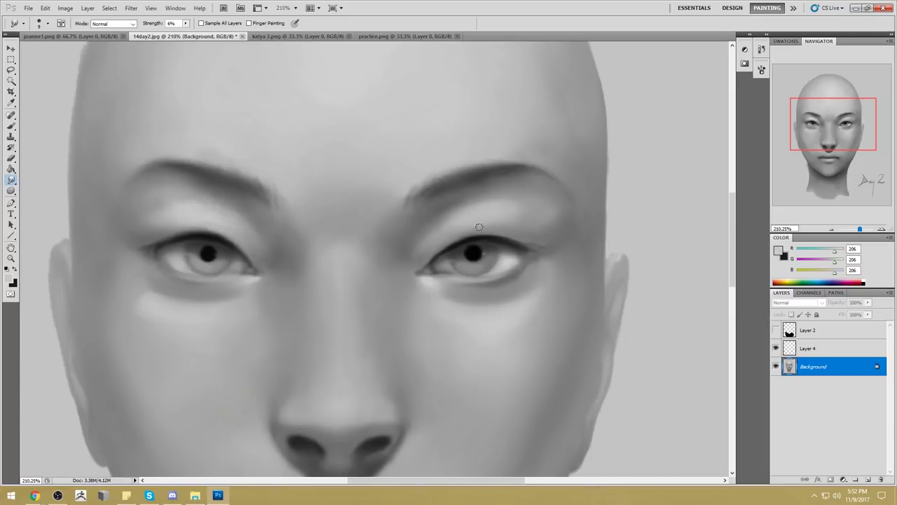
# Try darkening the area below the right-hand eye with a 175 px brush in Darken mode, and undo the stroke.
pyautogui.hotkey('ctrl', '0')
pyautogui.press('b')
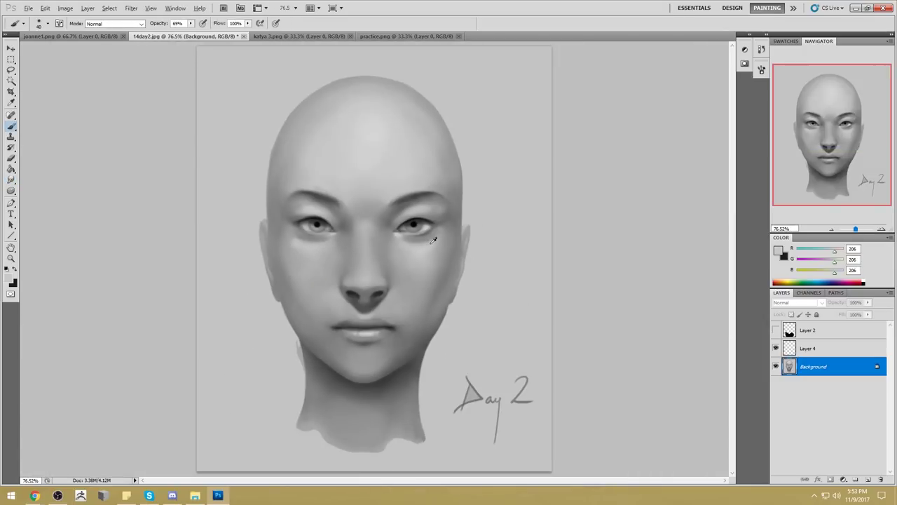
pyautogui.keyDown('alt'); pyautogui.click(425, 255); pyautogui.keyUp('alt')
pyautogui.press(']')
pyautogui.press(']')
pyautogui.press(']')
pyautogui.press(']')
pyautogui.press(']')
pyautogui.press(']')
pyautogui.press(']')
pyautogui.press(']')
pyautogui.press(']')
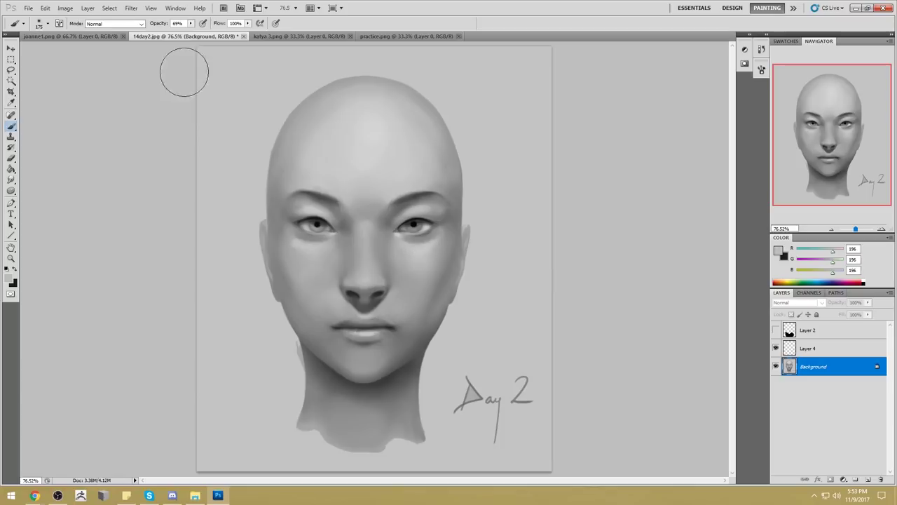
pyautogui.click(131, 25)
pyautogui.click(93, 31)
pyautogui.keyDown('alt'); pyautogui.click(444, 242); pyautogui.keyUp('alt')
pyautogui.moveTo(443, 237); pyautogui.dragTo(390, 236)
pyautogui.hotkey('ctrl', 'z')
# Set the Darken brush to 34% opacity and 400 px, and sample the grey (185) of the cheek below the right-hand eye.
pyautogui.moveTo(191, 23); pyautogui.dragTo(174, 32)
pyautogui.press(']')
pyautogui.press(']')
pyautogui.press(']')
pyautogui.press(']')
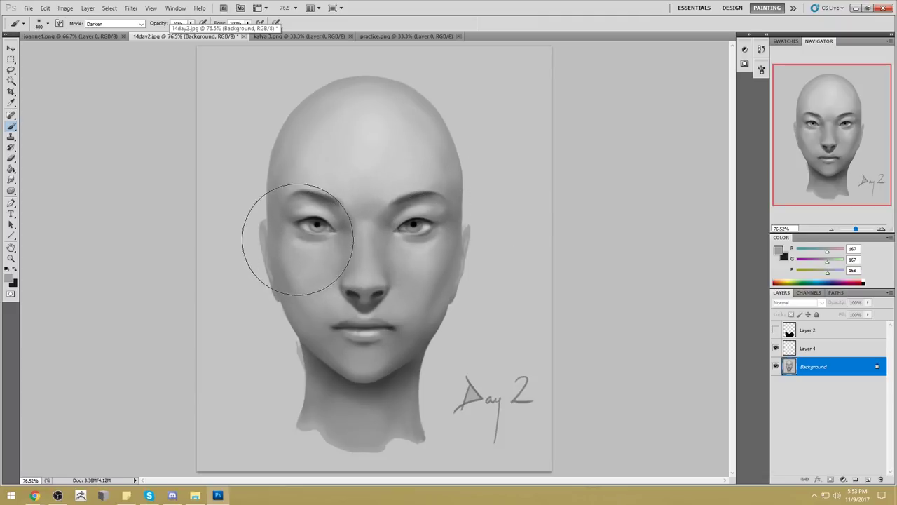
pyautogui.keyDown('alt'); pyautogui.click(420, 251); pyautogui.keyUp('alt')
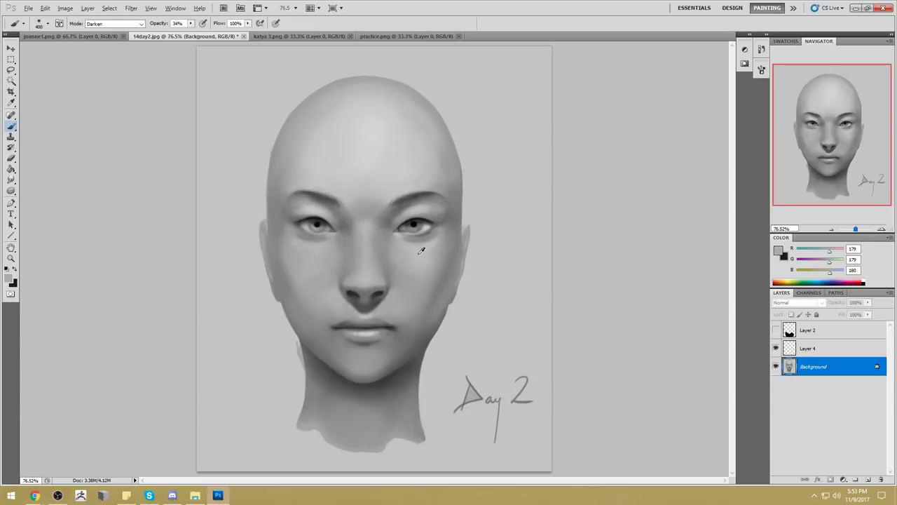
pyautogui.keyDown('alt'); pyautogui.click(432, 253); pyautogui.keyUp('alt')
# Switch the brush to Lighten mode with an 80 px textured tip, and sample the light grey (190) below the right-hand eye.
pyautogui.click(116, 23)
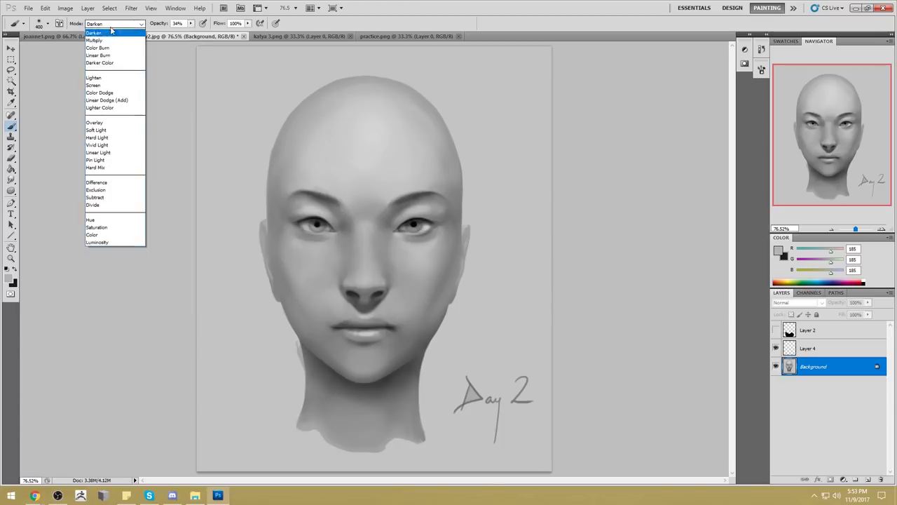
pyautogui.click(105, 113)
pyautogui.keyDown('alt'); pyautogui.click(420, 252); pyautogui.keyUp('alt')
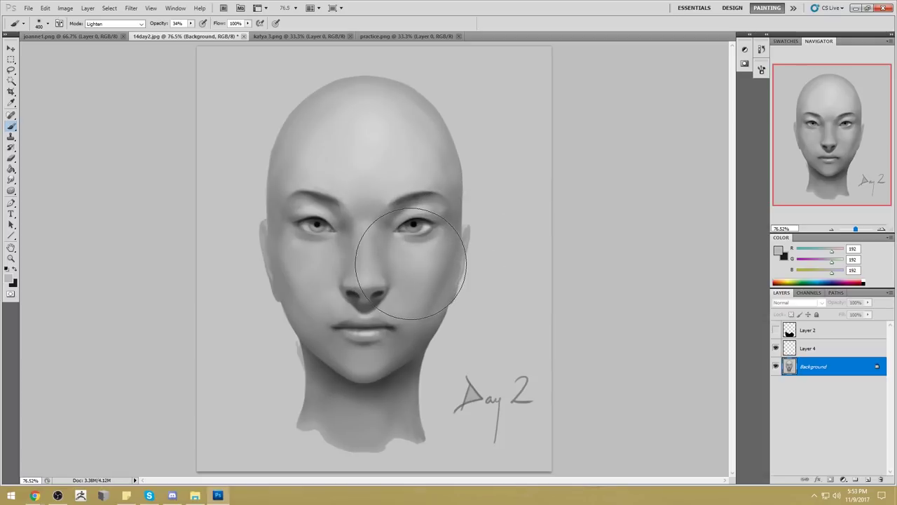
pyautogui.rightClick(416, 228)
pyautogui.click(509, 309)
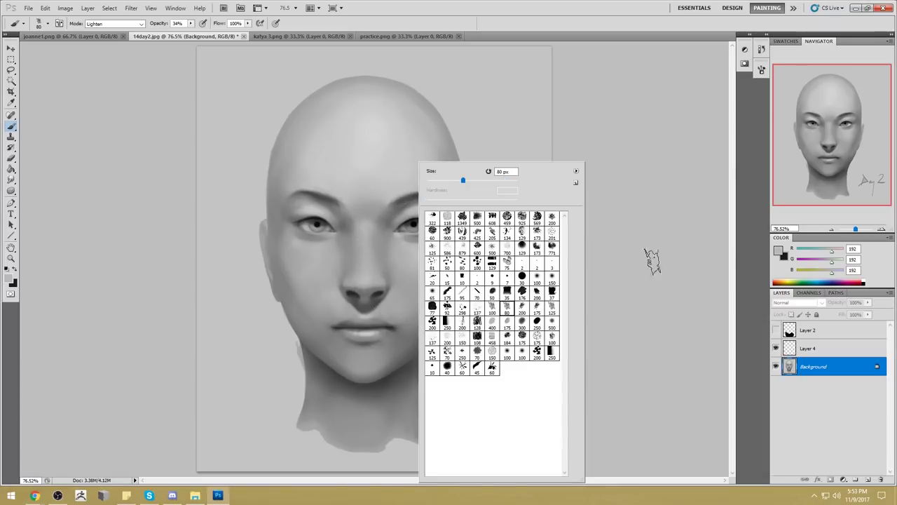
pyautogui.click(611, 274)
pyautogui.keyDown('alt'); pyautogui.click(414, 255); pyautogui.keyUp('alt')
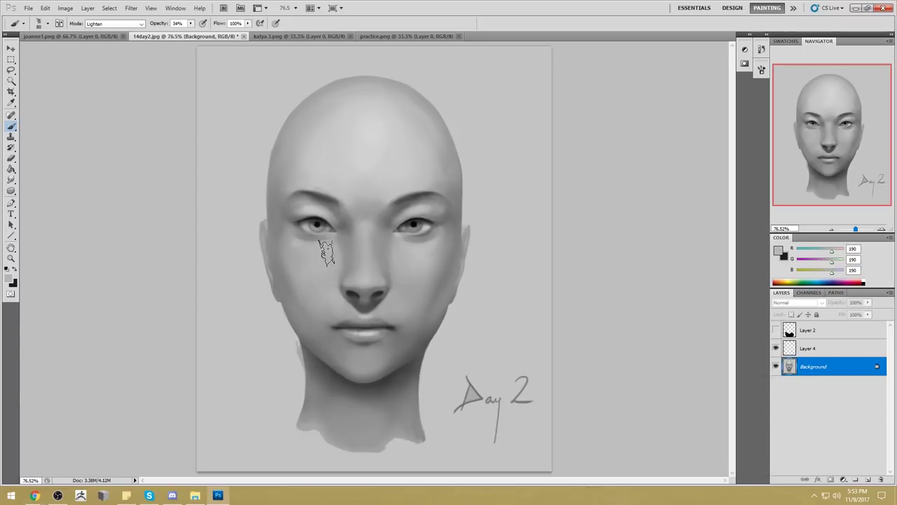
# Set the textured brush to 30 px in Normal mode with a light grey (225) foreground colour.
pyautogui.press('[')
pyautogui.press('[')
pyautogui.press('[')
pyautogui.press('[')
pyautogui.click(119, 24)
pyautogui.click(98, 33)
pyautogui.click(779, 250)
pyautogui.click(635, 113)
pyautogui.click(856, 97)
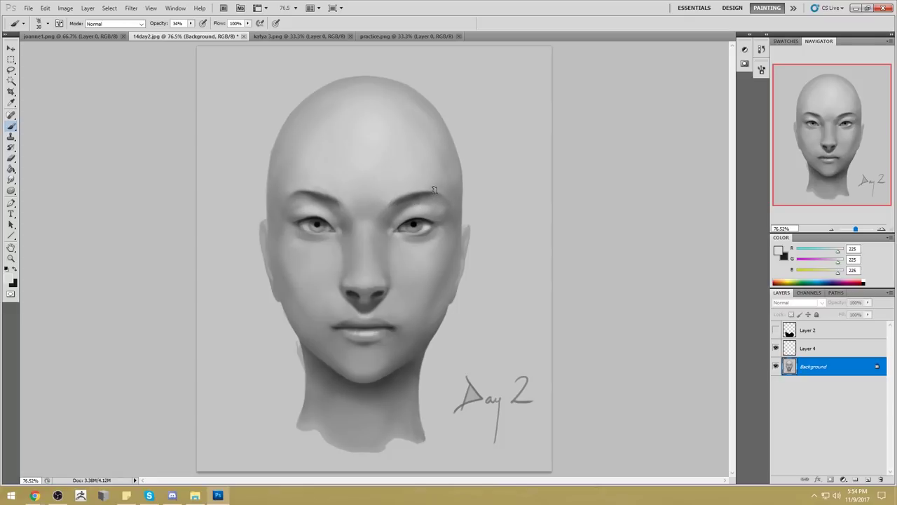
# Create a new layer above the Background and set up a soft round 100 px black brush.
pyautogui.keyDown('alt'); pyautogui.click(420, 220); pyautogui.keyUp('alt')
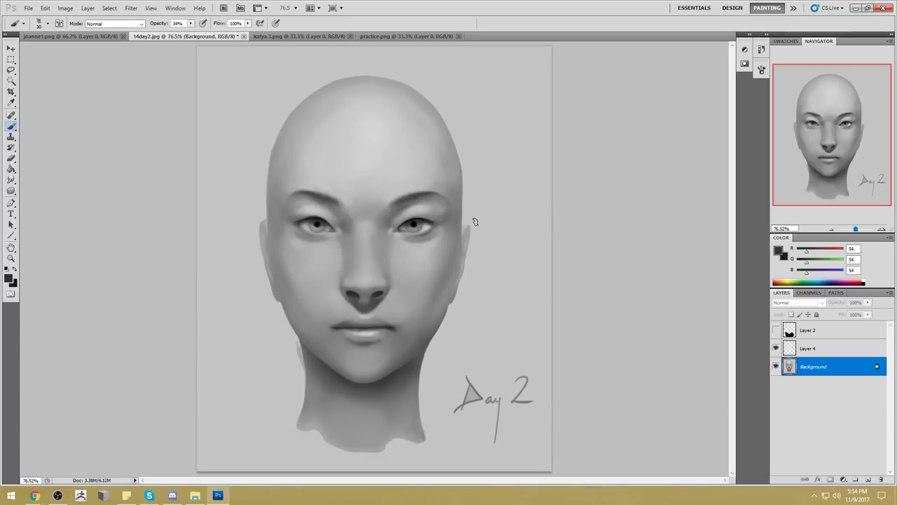
pyautogui.rightClick(415, 209)
pyautogui.doubleClick(543, 282)
pyautogui.press('d')
pyautogui.click(868, 479)
pyautogui.press('[')
pyautogui.press('[')
pyautogui.press('[')
pyautogui.press('[')
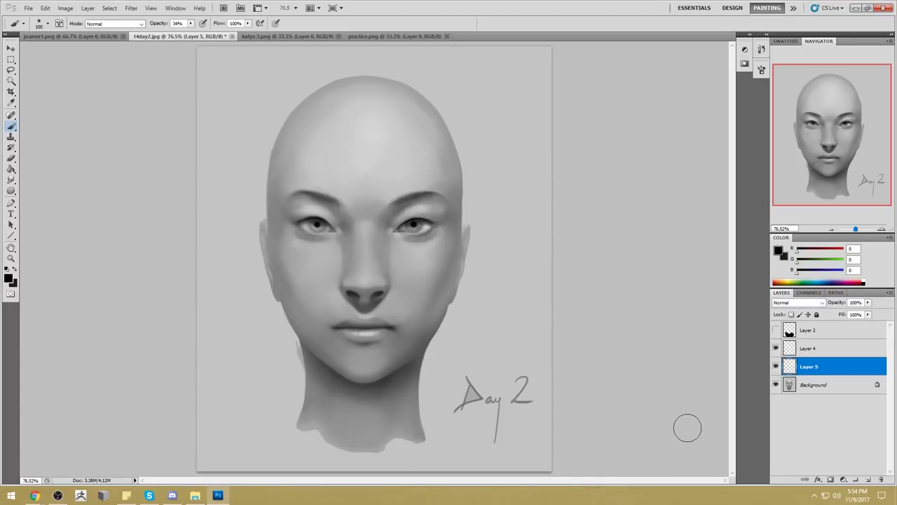
# Darken both irises on Layer 5 with a 70 px black brush at 34% opacity.
pyautogui.press(']')
pyautogui.moveTo(419, 224); pyautogui.dragTo(417, 227)
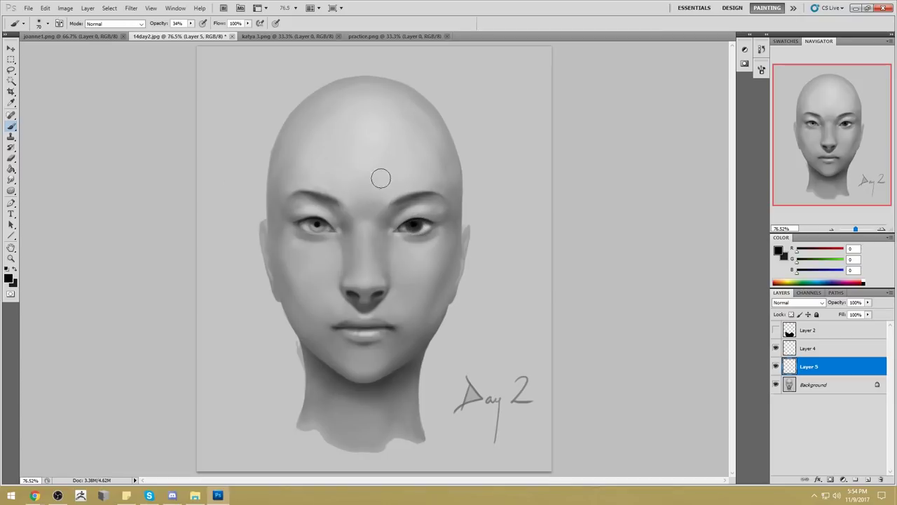
pyautogui.moveTo(319, 229); pyautogui.dragTo(321, 225)
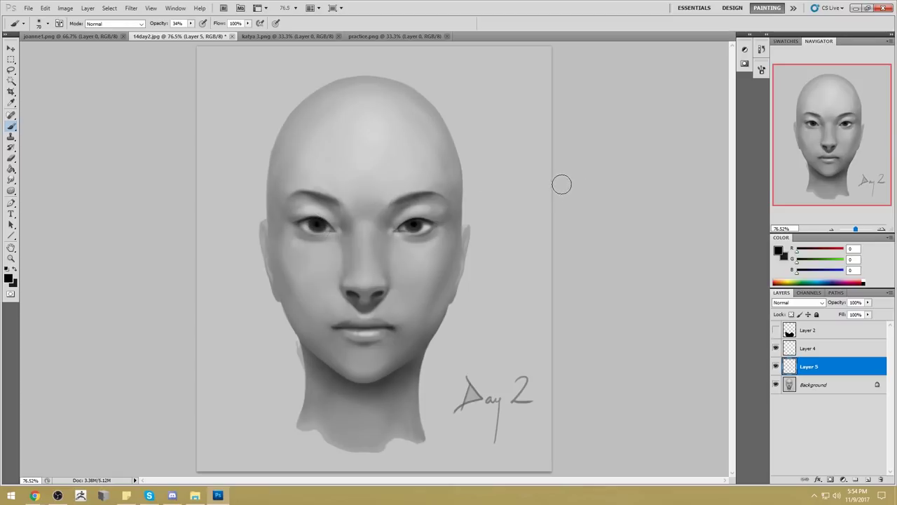
# Erase the dark spill around both irises with a 25 px textured eraser at 100% opacity.
pyautogui.press('e')
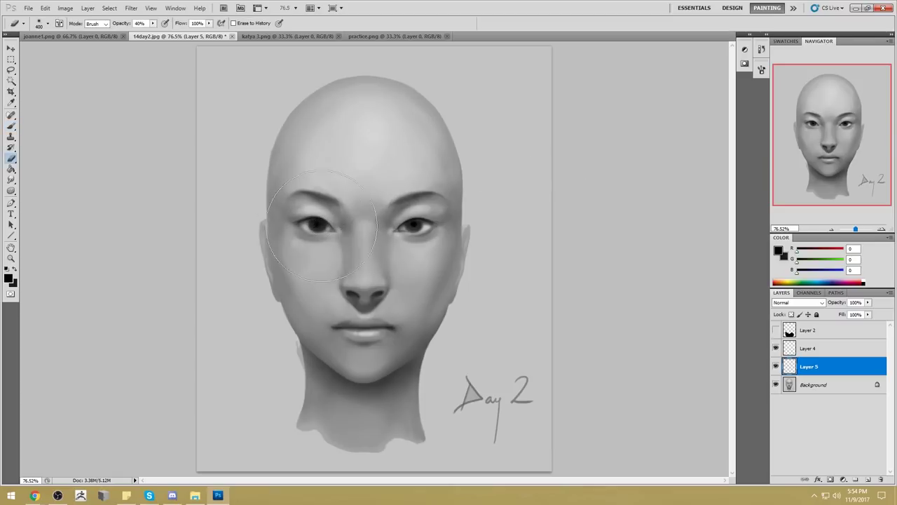
pyautogui.rightClick(396, 166)
pyautogui.click(483, 309)
pyautogui.click(564, 277)
pyautogui.click(154, 23)
pyautogui.moveTo(153, 32); pyautogui.dragTo(182, 34)
pyautogui.click(164, 84)
pyautogui.press('[')
pyautogui.press('[')
pyautogui.press('[')
pyautogui.press('[')
pyautogui.press('[')
pyautogui.press('[')
# Compare the eyes with Layer 5 hidden and shown, reduce its fill slightly, and merge it down into the Background.
pyautogui.click(776, 366)
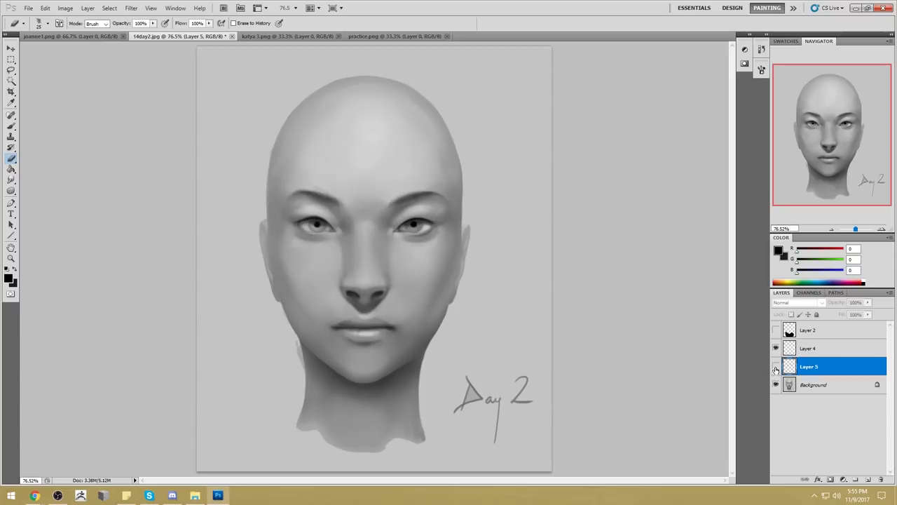
pyautogui.click(776, 366)
pyautogui.click(867, 314)
pyautogui.moveTo(861, 328); pyautogui.dragTo(858, 330)
pyautogui.rightClick(809, 368)
pyautogui.click(836, 339)
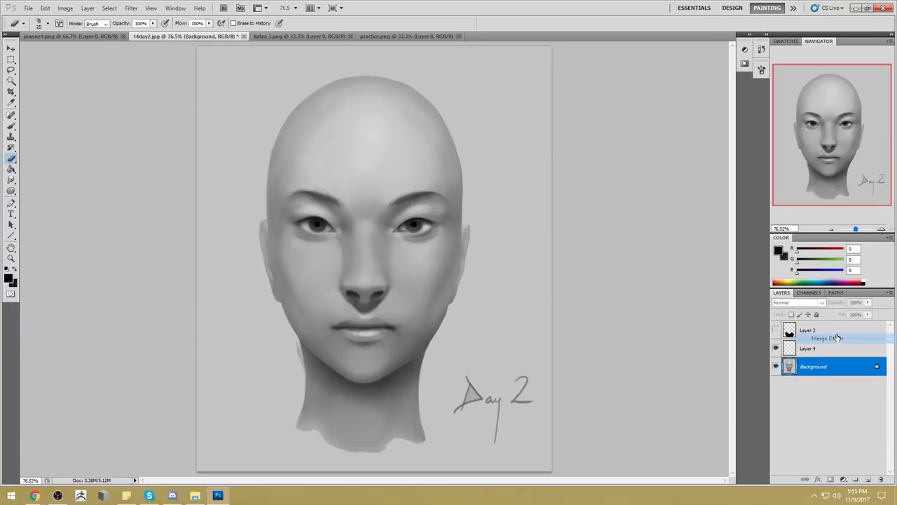
# Set up a textured 25 px brush at 92% opacity with the dark grey (72) sampled from the left-hand iris.
pyautogui.press('b')
pyautogui.hotkey('ctrl', 'space')
pyautogui.moveTo(418, 248); pyautogui.dragTo(444, 243)
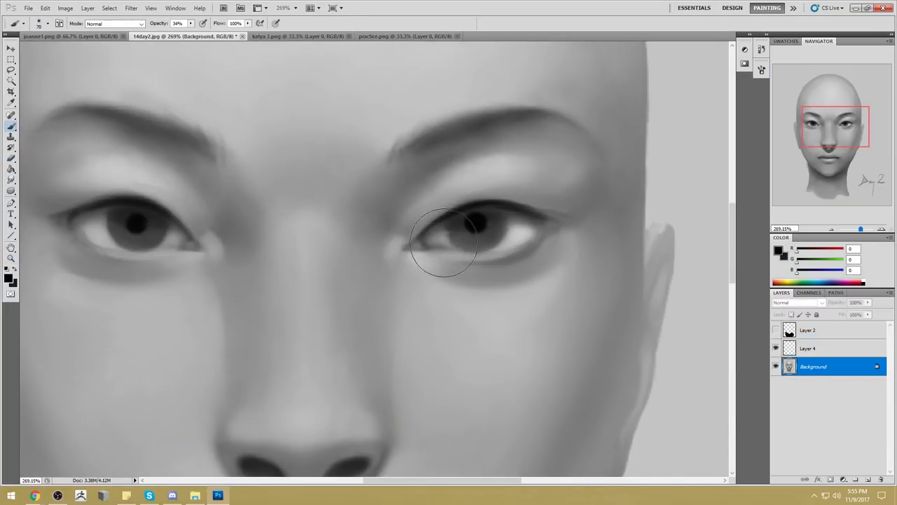
pyautogui.rightClick(301, 161)
pyautogui.click(395, 308)
pyautogui.keyDown('alt'); pyautogui.click(120, 225); pyautogui.keyUp('alt')
pyautogui.press('[')
pyautogui.press('[')
pyautogui.press('[')
pyautogui.moveTo(190, 23); pyautogui.dragTo(219, 35)
pyautogui.press('[')
pyautogui.press('[')
pyautogui.press('[')
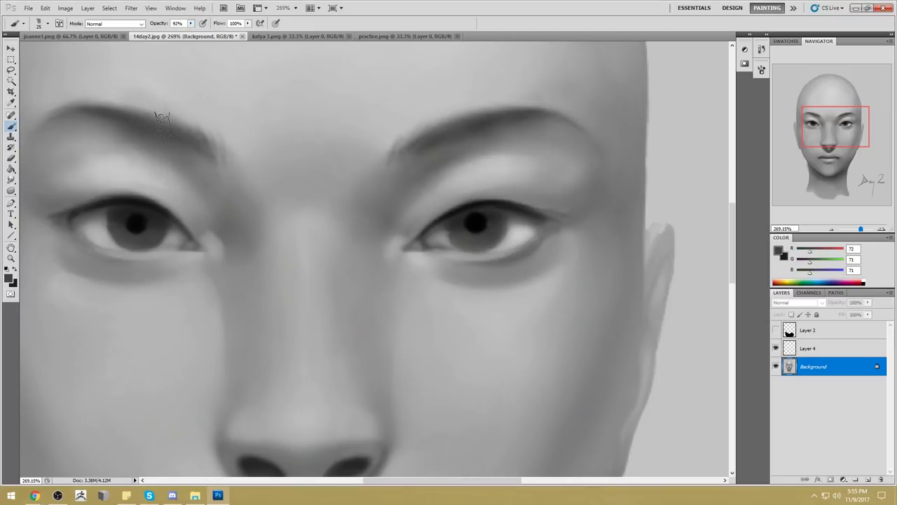
# Define the outer rim and pupil of the left-hand iris with sampled dark tones.
pyautogui.keyDown('alt'); pyautogui.click(113, 216); pyautogui.keyUp('alt')
pyautogui.keyDown('alt'); pyautogui.click(115, 215); pyautogui.keyUp('alt')
pyautogui.moveTo(113, 215); pyautogui.dragTo(112, 232)
pyautogui.keyDown('alt'); pyautogui.click(121, 209); pyautogui.keyUp('alt')
pyautogui.keyDown('alt'); pyautogui.click(120, 236); pyautogui.keyUp('alt')
pyautogui.keyDown('alt'); pyautogui.click(109, 216); pyautogui.keyUp('alt')
pyautogui.keyDown('alt'); pyautogui.click(123, 234); pyautogui.keyUp('alt')
pyautogui.keyDown('alt'); pyautogui.click(136, 224); pyautogui.keyUp('alt')
# Define the rim of the right-hand iris and the lash line above it with sampled dark greys and black.
pyautogui.keyDown('alt'); pyautogui.click(461, 227); pyautogui.keyUp('alt')
pyautogui.keyDown('alt'); pyautogui.click(462, 218); pyautogui.keyUp('alt')
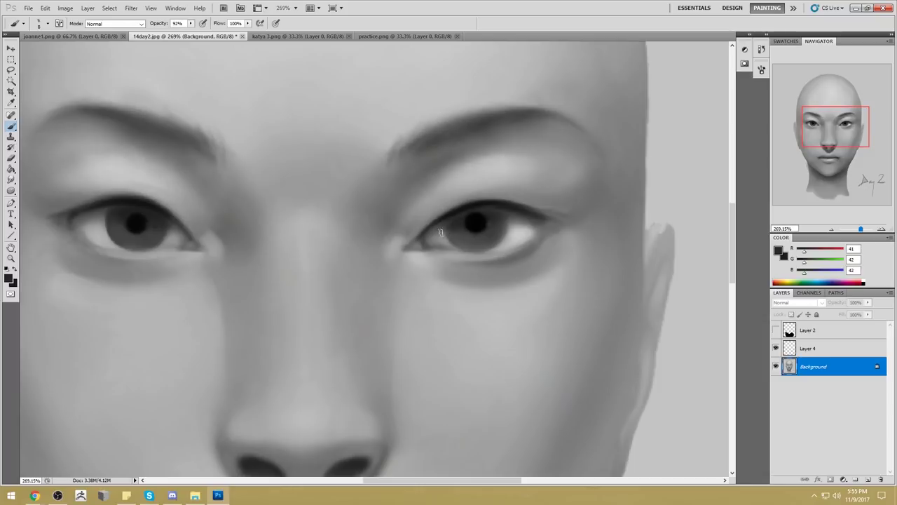
pyautogui.keyDown('alt'); pyautogui.click(465, 225); pyautogui.keyUp('alt')
pyautogui.keyDown('alt'); pyautogui.click(495, 217); pyautogui.keyUp('alt')
pyautogui.keyDown('alt'); pyautogui.click(486, 213); pyautogui.keyUp('alt')
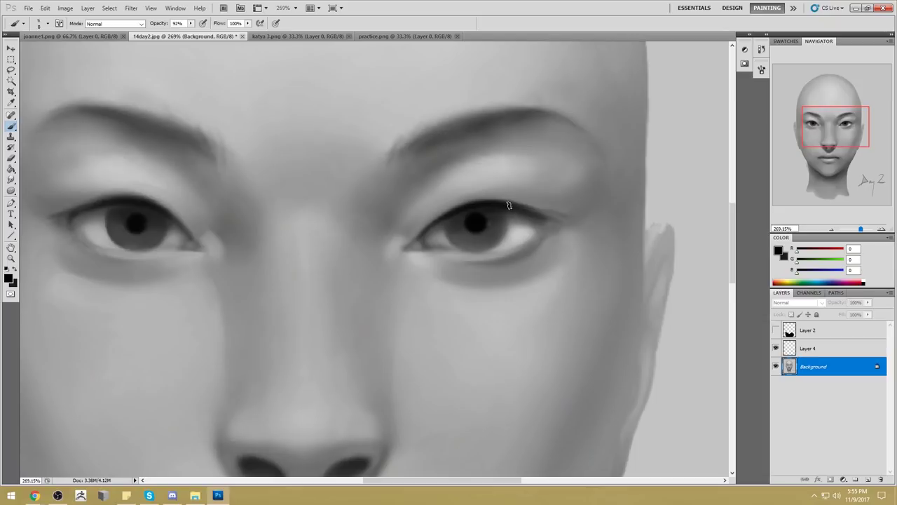
pyautogui.press('alt')
pyautogui.press('alt')
pyautogui.keyDown('alt'); pyautogui.click(458, 221); pyautogui.keyUp('alt')
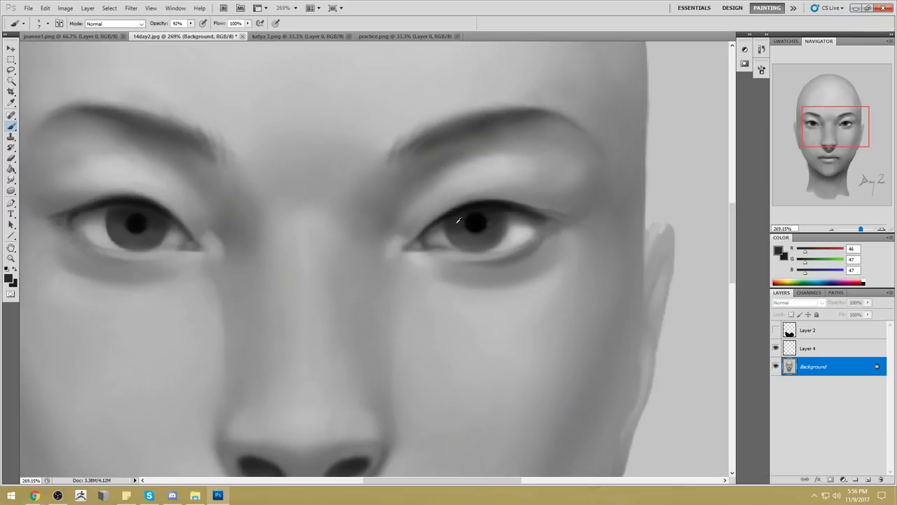
pyautogui.keyDown('alt'); pyautogui.click(457, 221); pyautogui.keyUp('alt')
pyautogui.keyDown('alt'); pyautogui.click(465, 250); pyautogui.keyUp('alt')
# Touch up the left-hand pupil and iris rim with sampled dark tones, and sample the lower-lid grey (169) below the right-hand iris.
pyautogui.keyDown('alt'); pyautogui.click(139, 221); pyautogui.keyUp('alt')
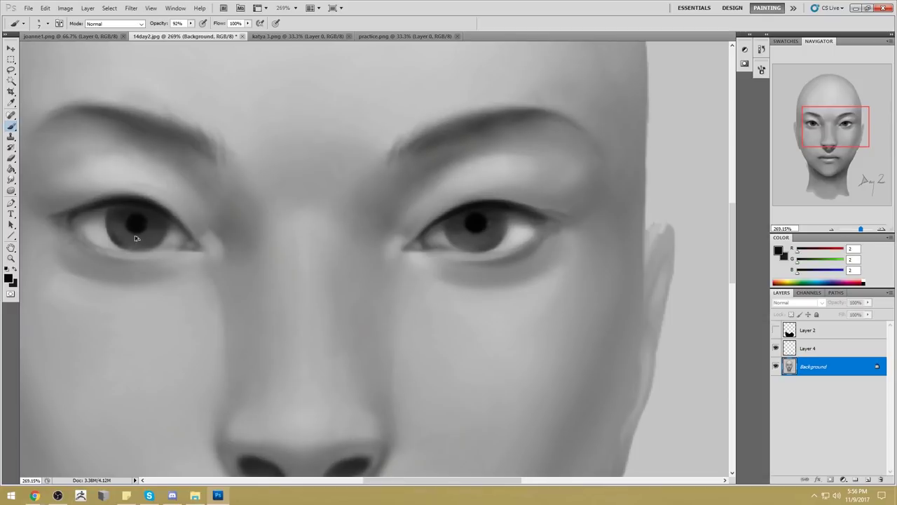
pyautogui.keyDown('alt'); pyautogui.click(154, 241); pyautogui.keyUp('alt')
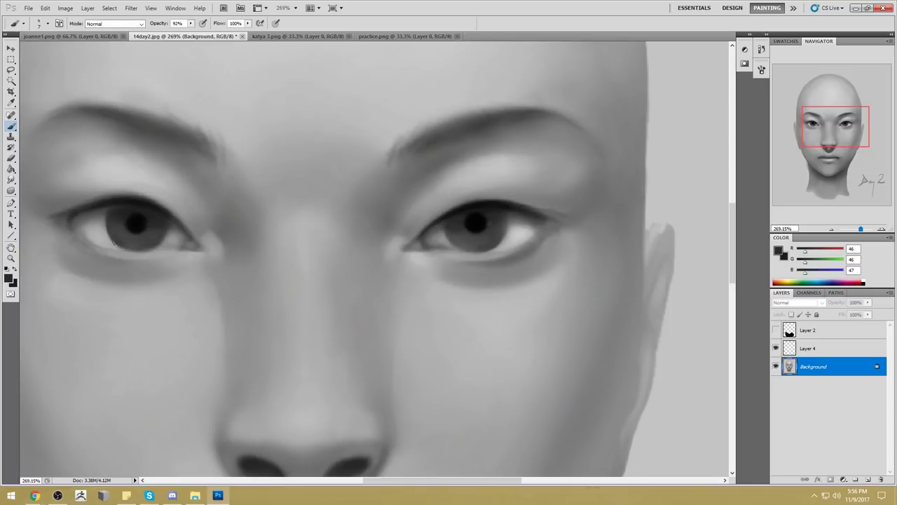
pyautogui.keyDown('alt'); pyautogui.click(482, 253); pyautogui.keyUp('alt')
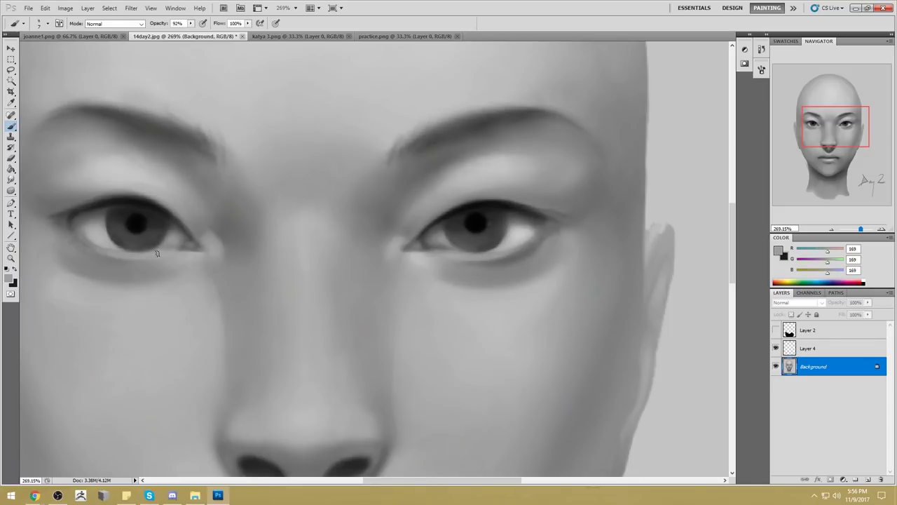
# Switch to a soft 250 px brush in Darken mode and sample the mid grey (158) at the right-hand eye's outer corner.
pyautogui.scroll(-4, 542, 349)
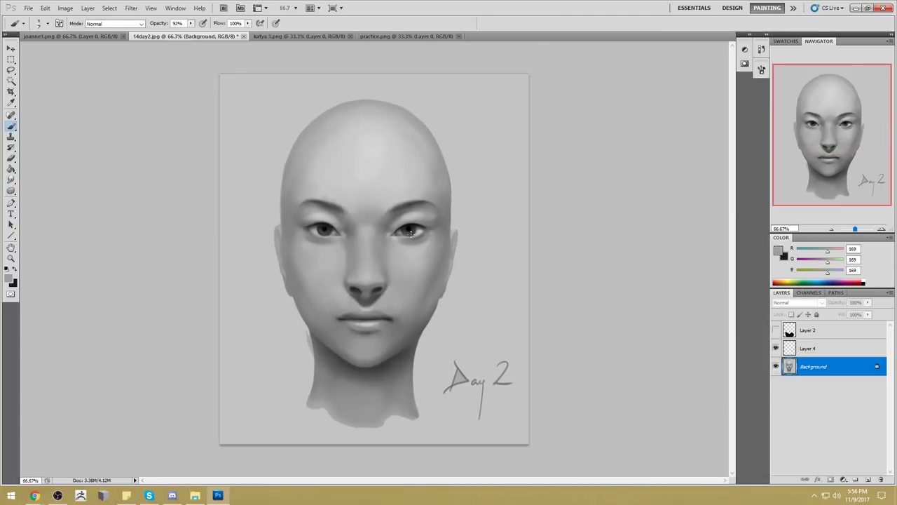
pyautogui.rightClick(419, 234)
pyautogui.click(547, 284)
pyautogui.click(591, 271)
pyautogui.keyDown('alt'); pyautogui.click(429, 231); pyautogui.keyUp('alt')
pyautogui.press(']')
pyautogui.press(']')
pyautogui.press(']')
pyautogui.press(']')
pyautogui.press(']')
pyautogui.click(115, 24)
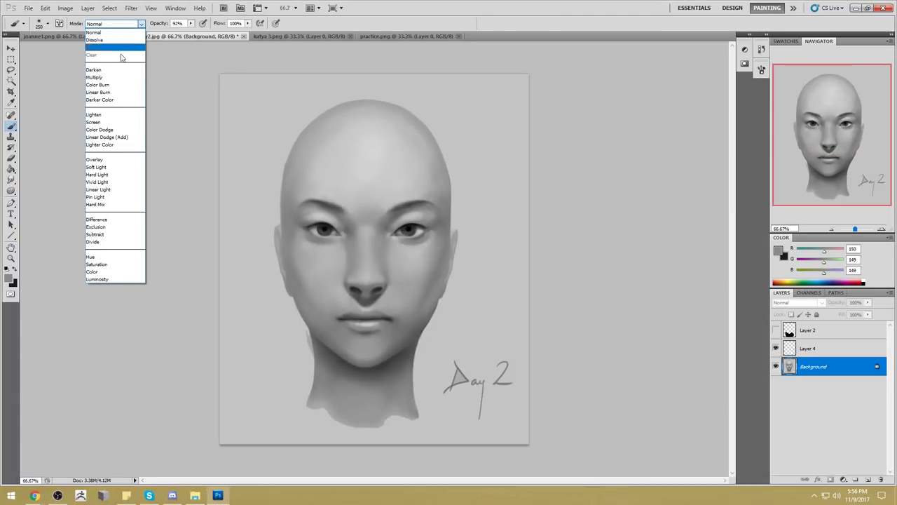
pyautogui.click(122, 69)
pyautogui.keyDown('alt'); pyautogui.click(424, 233); pyautogui.keyUp('alt')
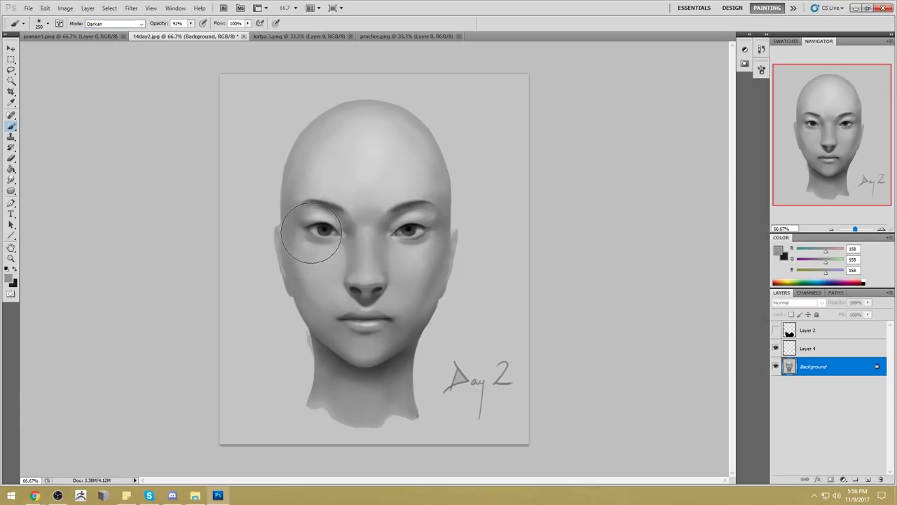
# Deepen the tones around both eyes with a 150 px Darken brush at 92% opacity, using sampled dark grey (83) and black.
pyautogui.keyDown('alt'); pyautogui.click(415, 228); pyautogui.keyUp('alt')
pyautogui.keyDown('alt'); pyautogui.click(420, 228); pyautogui.keyUp('alt')
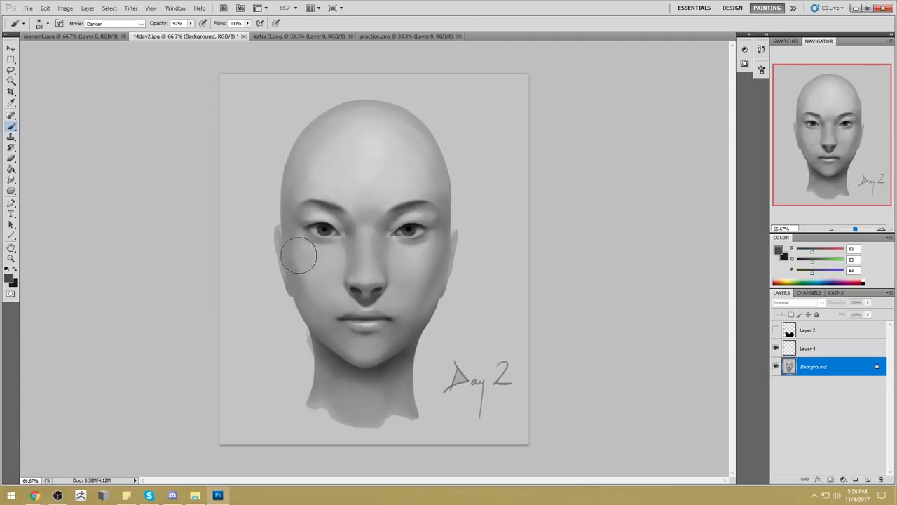
pyautogui.press('alt')
pyautogui.press('alt')
pyautogui.keyDown('alt'); pyautogui.click(394, 237); pyautogui.keyUp('alt')
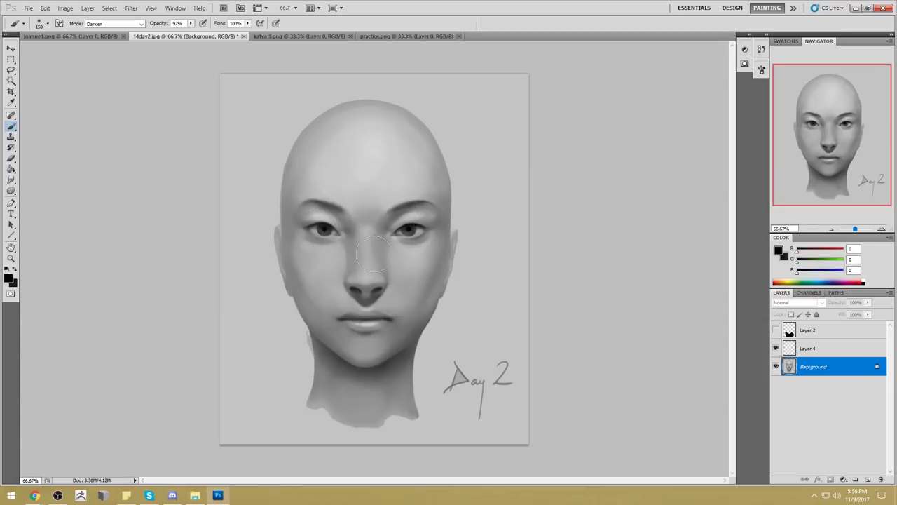
# Open the portrait in the Liquify filter to adjust the facial proportions.
pyautogui.click(131, 8)
pyautogui.click(146, 62)
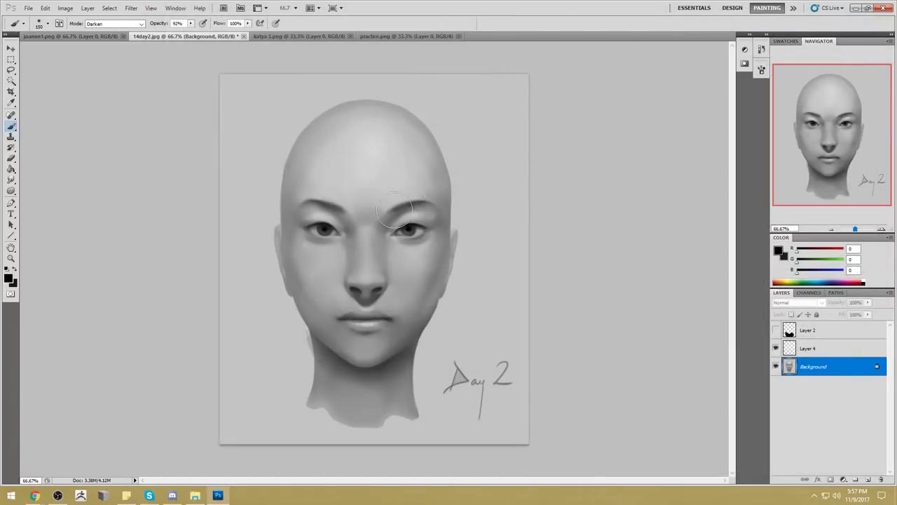
# Create a new layer above the Background and set up a soft round 100 px brush with white (255) as the foreground colour.
pyautogui.rightClick(425, 159)
pyautogui.click(544, 282)
pyautogui.click(656, 261)
pyautogui.click(868, 479)
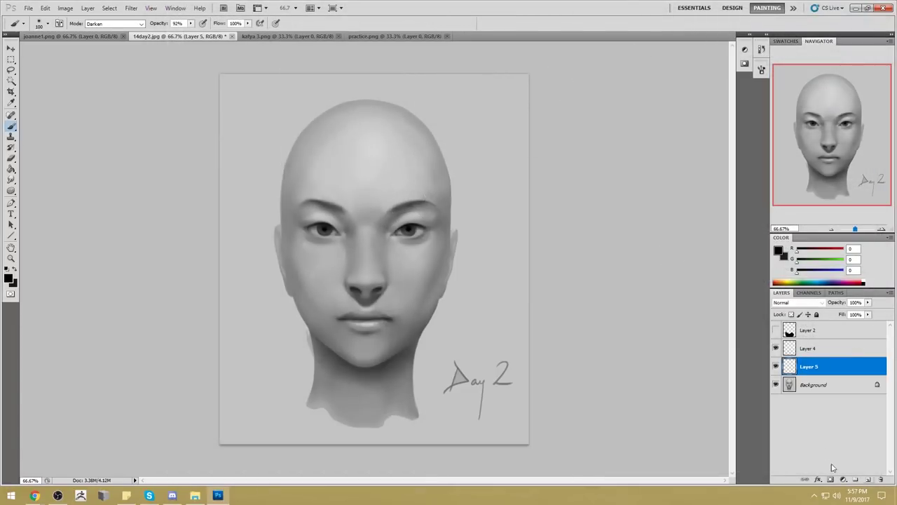
pyautogui.click(778, 251)
pyautogui.moveTo(634, 107); pyautogui.dragTo(616, 106)
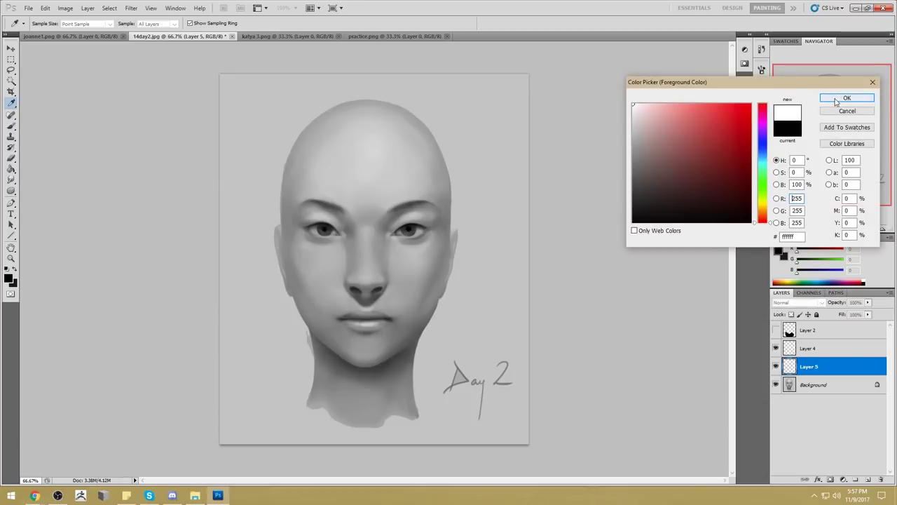
pyautogui.click(846, 98)
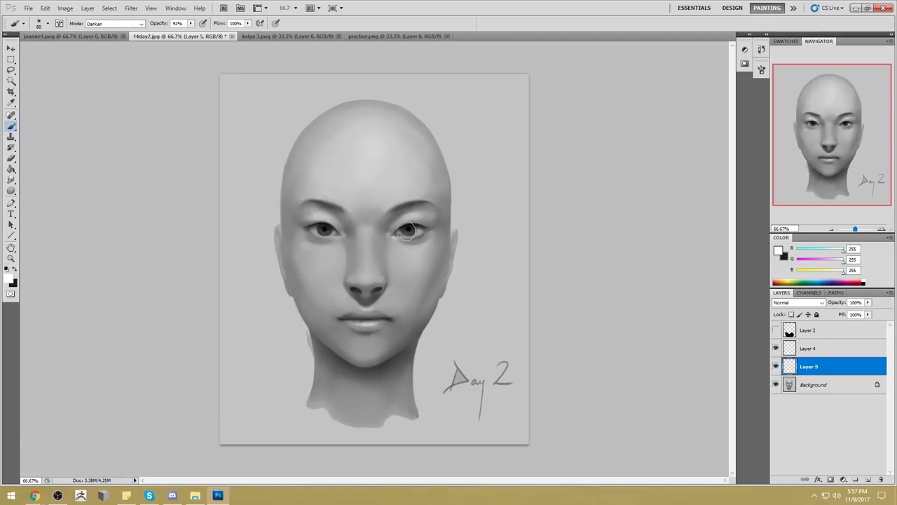
# Lighten the irises on Layer 5 with an 80 px white brush in Normal mode at reduced opacity.
pyautogui.click(322, 230)
pyautogui.click(189, 24)
pyautogui.click(120, 24)
pyautogui.click(105, 31)
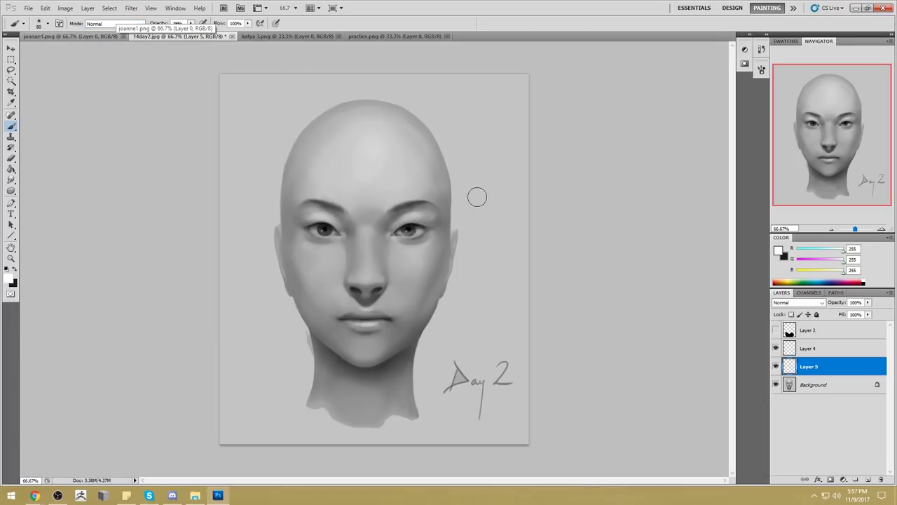
# Darken the eye area on Layer 5 with a 125 px Darken brush at 39% opacity, using sampled near-black (21).
pyautogui.press(']')
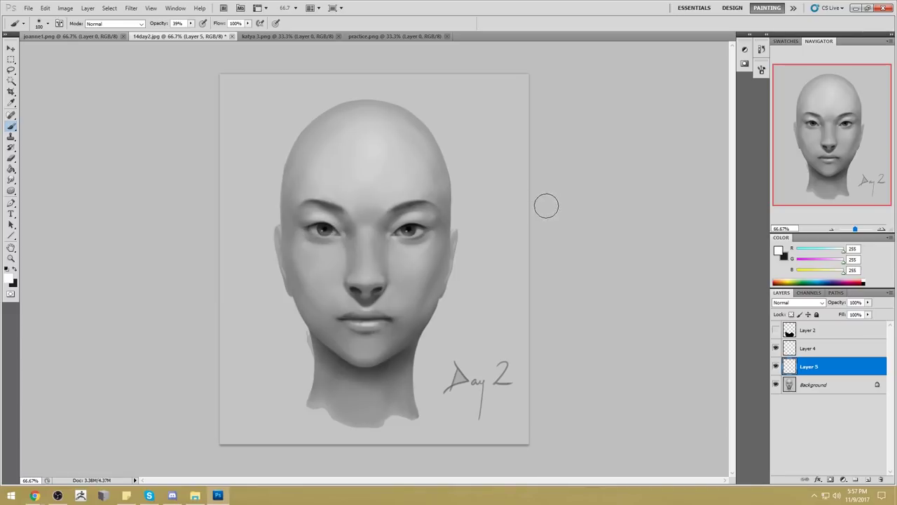
pyautogui.keyDown('alt'); pyautogui.click(415, 225); pyautogui.keyUp('alt')
pyautogui.click(117, 22)
pyautogui.click(114, 56)
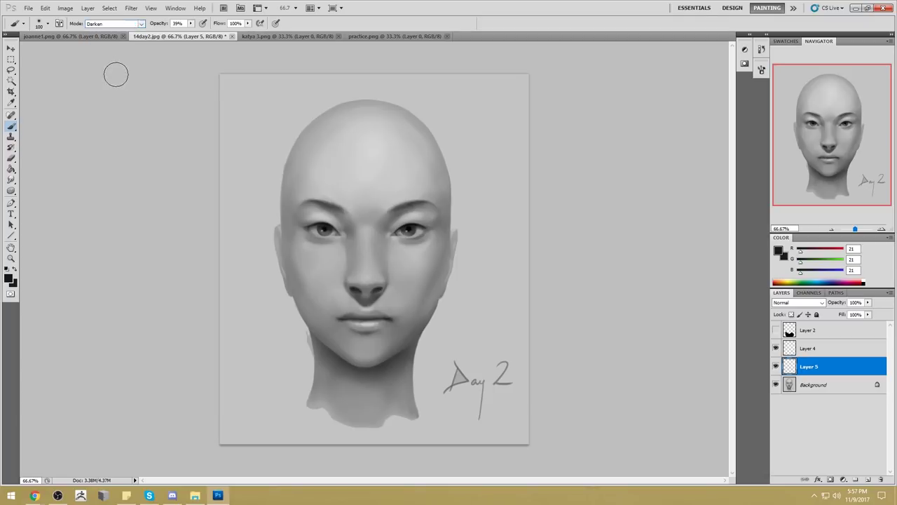
pyautogui.press(']')
pyautogui.press(']')
pyautogui.press(']')
pyautogui.press('[')
pyautogui.press('[')
pyautogui.click(131, 8)
pyautogui.click(203, 62)
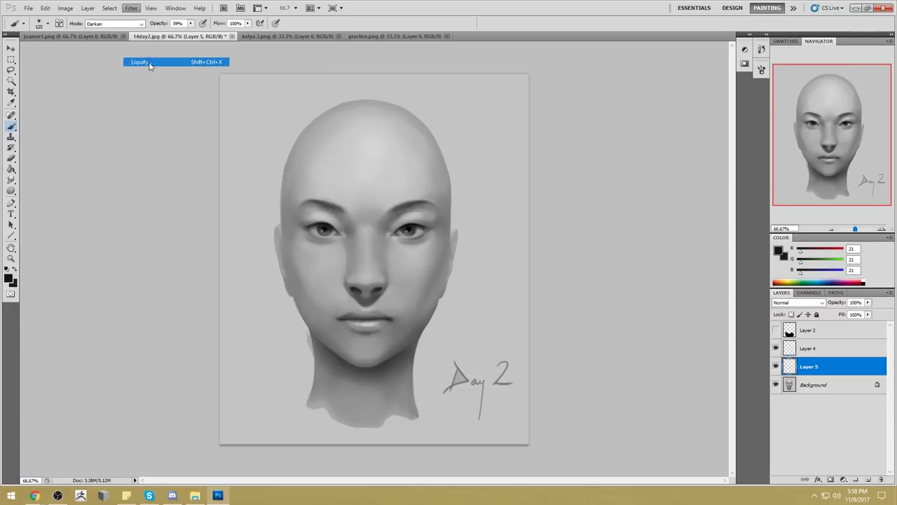
pyautogui.click(823, 40)
# Merge Layer 5 into the Background and nudge the eyebrows into shape in Liquify with brush size 136.
pyautogui.rightClick(853, 360)
pyautogui.click(853, 337)
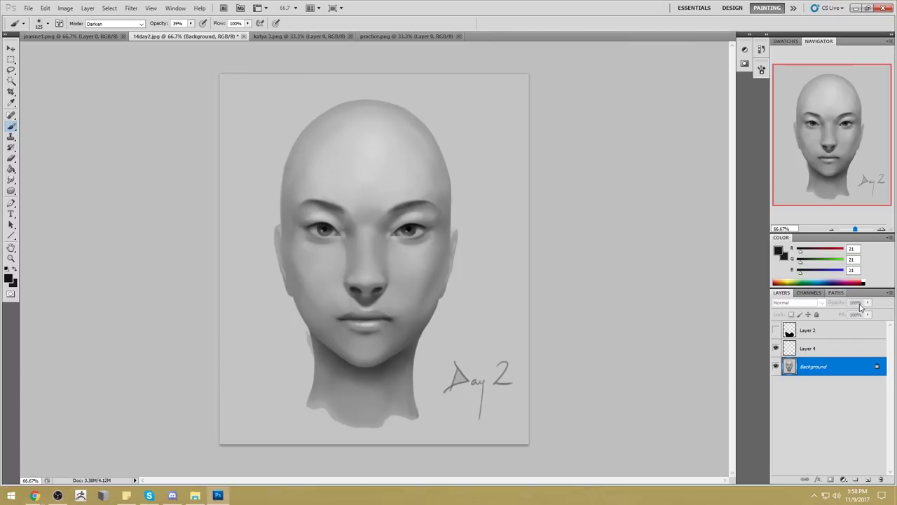
pyautogui.click(131, 8)
pyautogui.click(158, 62)
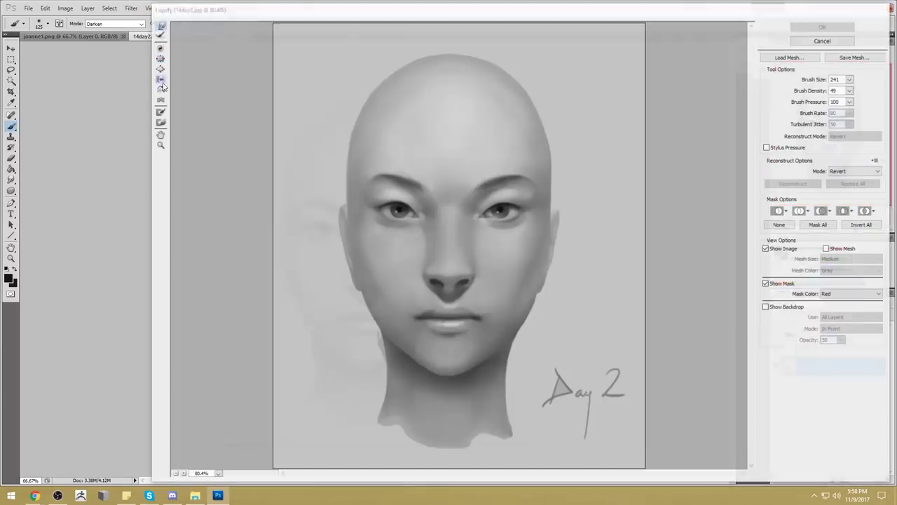
pyautogui.click(850, 79)
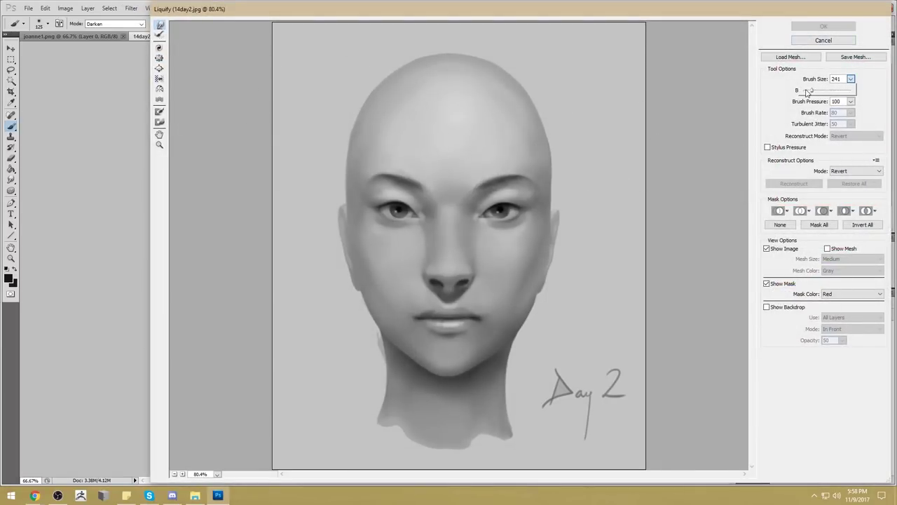
pyautogui.moveTo(400, 187); pyautogui.dragTo(405, 190)
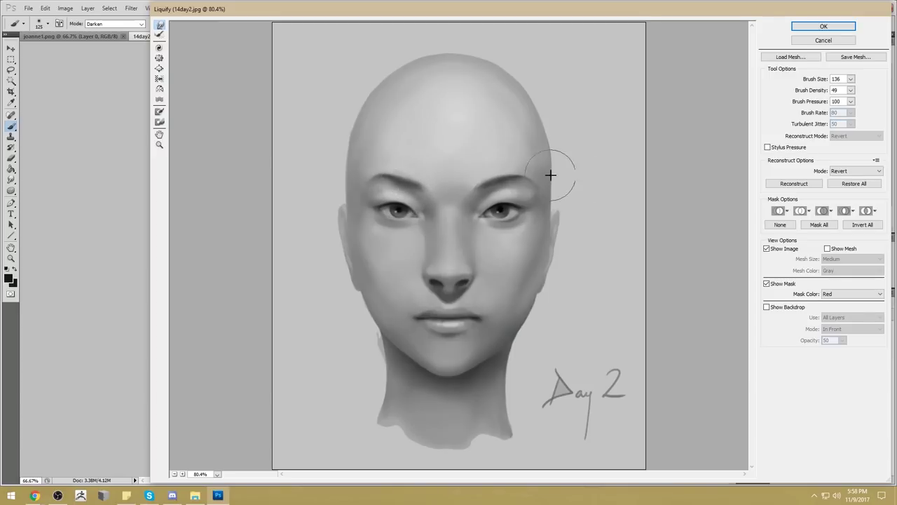
pyautogui.click(832, 26)
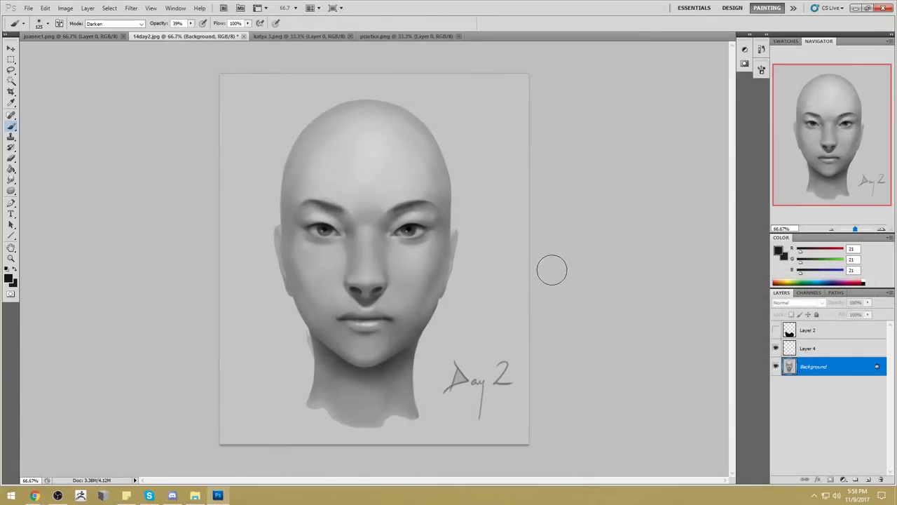
# Brighten the cheeks below the eyes with a 45 px textured brush in light grey (227), Normal mode at 61% opacity.
pyautogui.rightClick(518, 234)
pyautogui.doubleClick(499, 307)
pyautogui.click(778, 251)
pyautogui.moveTo(652, 130); pyautogui.dragTo(595, 118)
pyautogui.click(847, 98)
pyautogui.press('b')
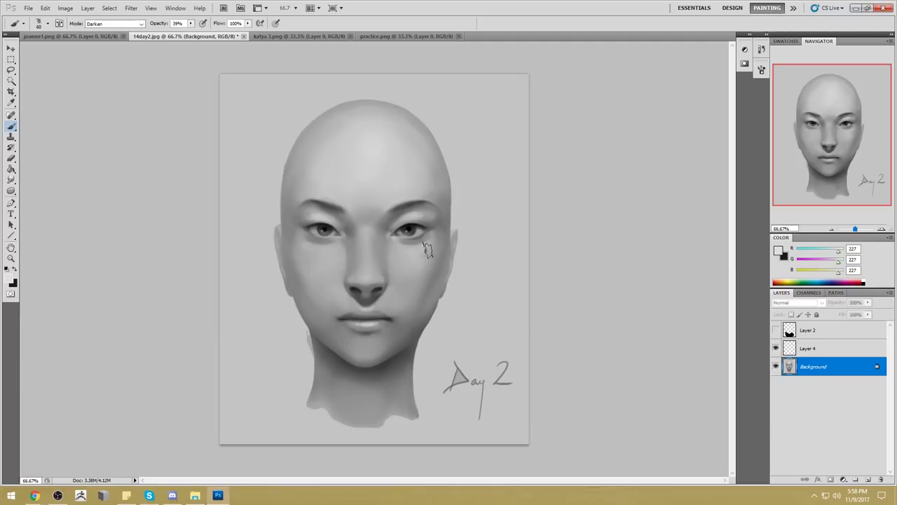
pyautogui.click(120, 25)
pyautogui.click(112, 32)
pyautogui.moveTo(191, 25); pyautogui.dragTo(198, 34)
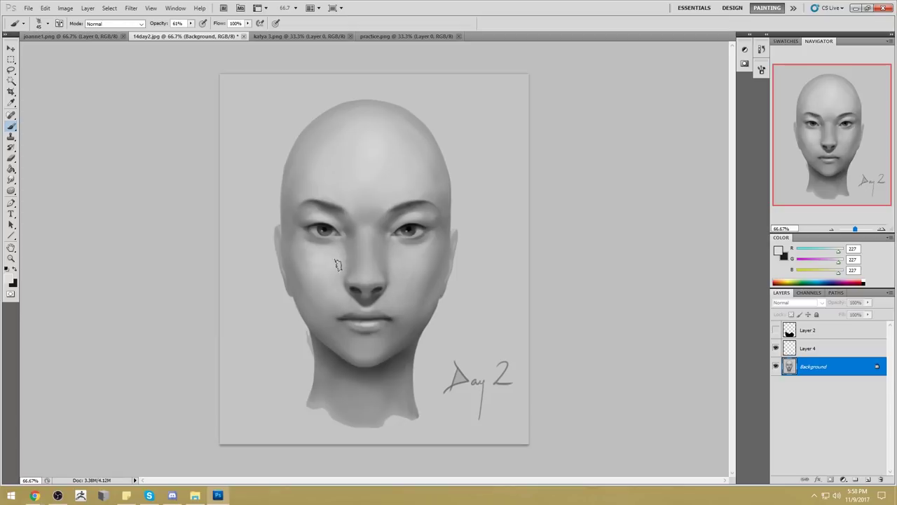
# Refine the nose bridge and sides with sampled mid greys (185), adjusting the brush opacity and blend mode.
pyautogui.keyDown('alt'); pyautogui.click(363, 244); pyautogui.keyUp('alt')
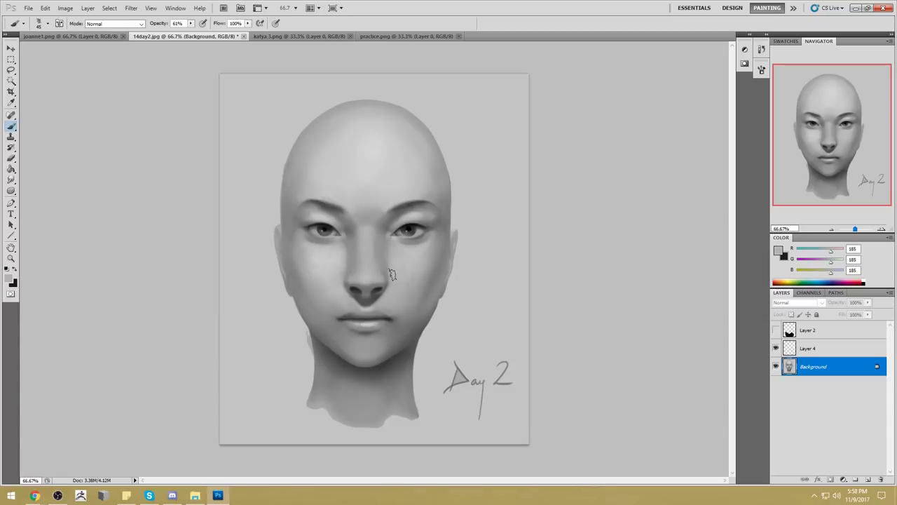
pyautogui.click(190, 23)
pyautogui.click(179, 32)
pyautogui.click(137, 66)
pyautogui.keyDown('alt'); pyautogui.click(373, 279); pyautogui.keyUp('alt')
pyautogui.keyDown('alt'); pyautogui.click(368, 240); pyautogui.keyUp('alt')
pyautogui.click(115, 23)
pyautogui.click(106, 116)
# Paint sampled tones beside the nose in Normal mode at 70% opacity, and smudge the bridge at 6% strength.
pyautogui.click(129, 24)
pyautogui.click(113, 34)
pyautogui.moveTo(191, 23); pyautogui.dragTo(210, 34)
pyautogui.keyDown('alt'); pyautogui.click(343, 284); pyautogui.keyUp('alt')
pyautogui.keyDown('alt'); pyautogui.click(349, 276); pyautogui.keyUp('alt')
pyautogui.keyDown('alt'); pyautogui.click(336, 284); pyautogui.keyUp('alt')
pyautogui.moveTo(11, 180); pyautogui.dragTo(63, 199)
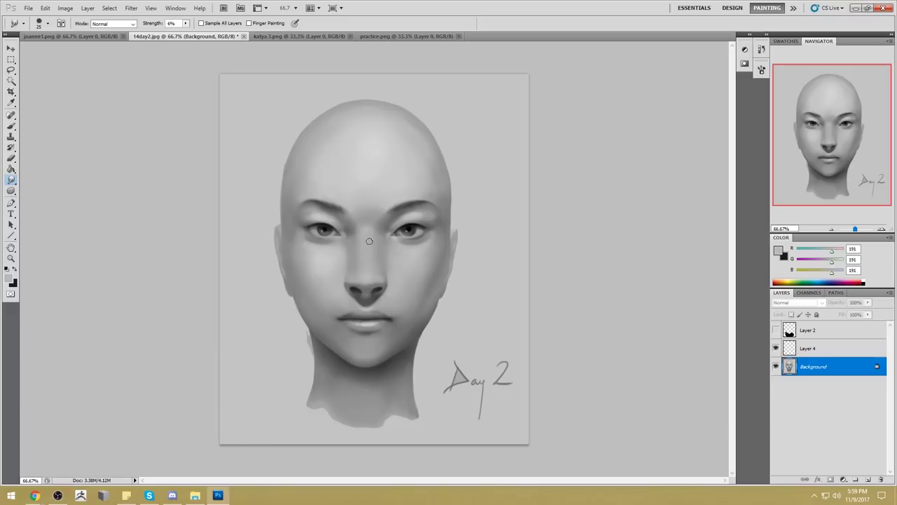
# Shade the sides of the nose with a soft round 100 px Darken brush at 70% opacity, using sampled mid grey (161).
pyautogui.press('b')
pyautogui.keyDown('alt'); pyautogui.click(381, 253); pyautogui.keyUp('alt')
pyautogui.rightClick(379, 227)
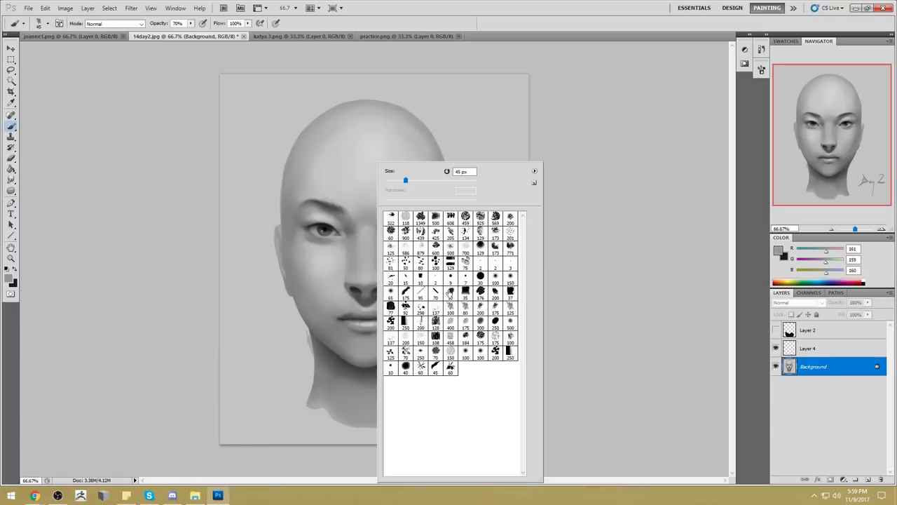
pyautogui.doubleClick(498, 279)
pyautogui.click(114, 23)
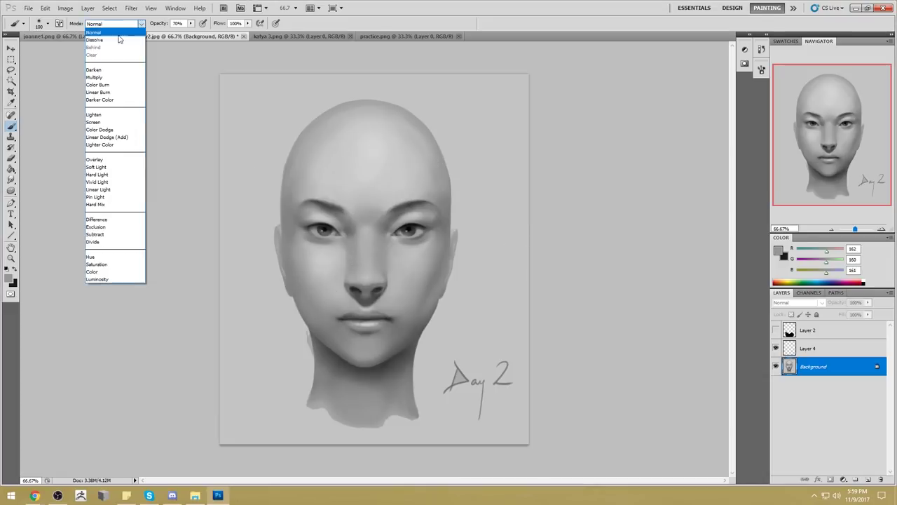
pyautogui.click(115, 67)
pyautogui.keyDown('alt'); pyautogui.click(354, 249); pyautogui.keyUp('alt')
pyautogui.moveTo(354, 258)
pyautogui.mouseDown()
pyautogui.moveTo(361, 283)
pyautogui.moveTo(355, 273)
pyautogui.moveTo(350, 280)
pyautogui.mouseUp()
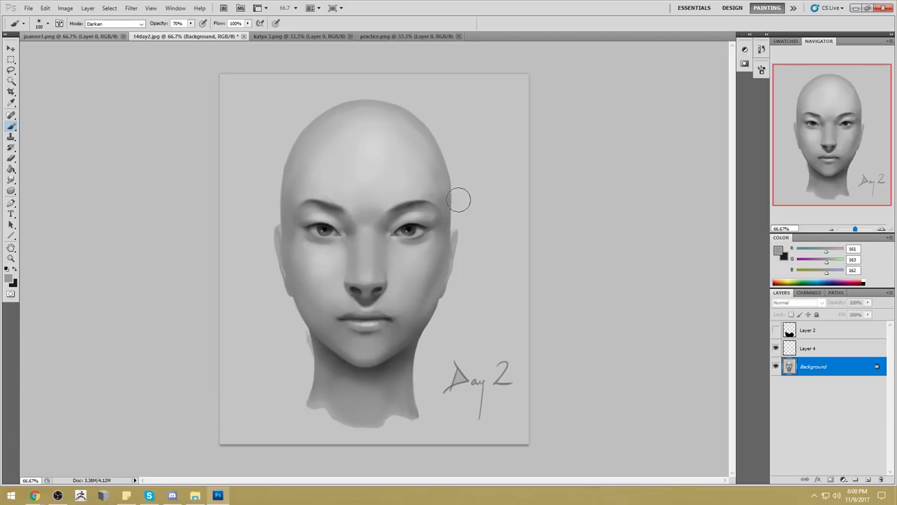
# Soften the under-eye and nose bridge tones with a Normal brush at 95% opacity, and smudge between the brows at 6% strength.
pyautogui.keyDown('alt'); pyautogui.click(409, 248); pyautogui.keyUp('alt')
pyautogui.click(113, 23)
pyautogui.click(102, 37)
pyautogui.moveTo(190, 29); pyautogui.dragTo(206, 37)
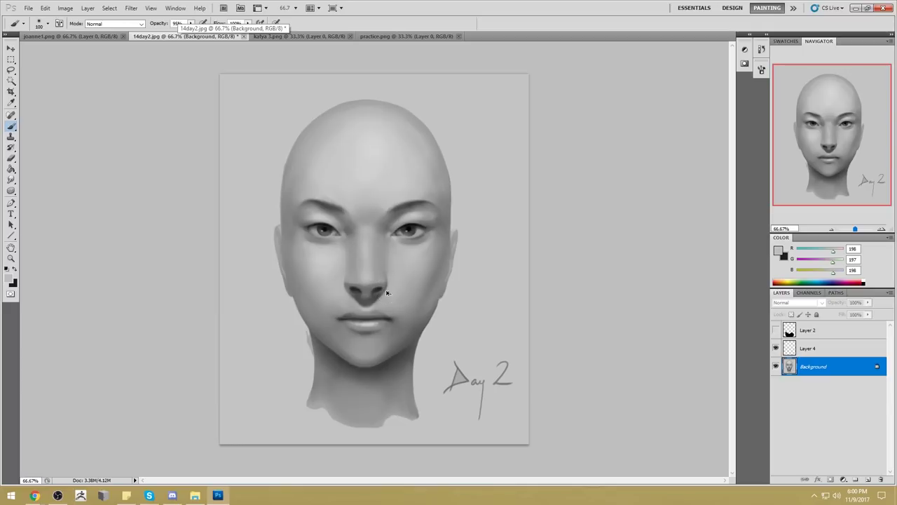
pyautogui.press(']')
pyautogui.press(']')
pyautogui.press(']')
pyautogui.keyDown('alt'); pyautogui.click(366, 228); pyautogui.keyUp('alt')
pyautogui.click(12, 181)
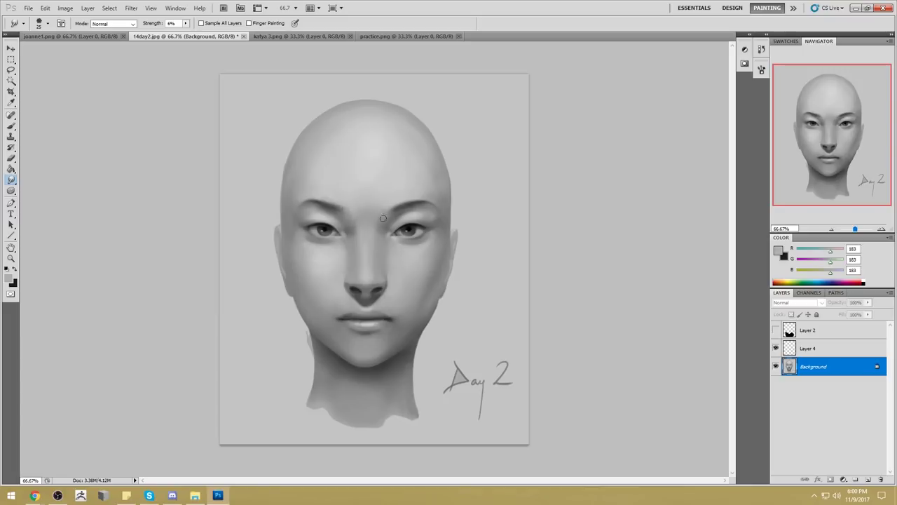
# Reshape both eyebrows in Liquify with brush size 136 and apply the change.
pyautogui.click(131, 8)
pyautogui.click(143, 58)
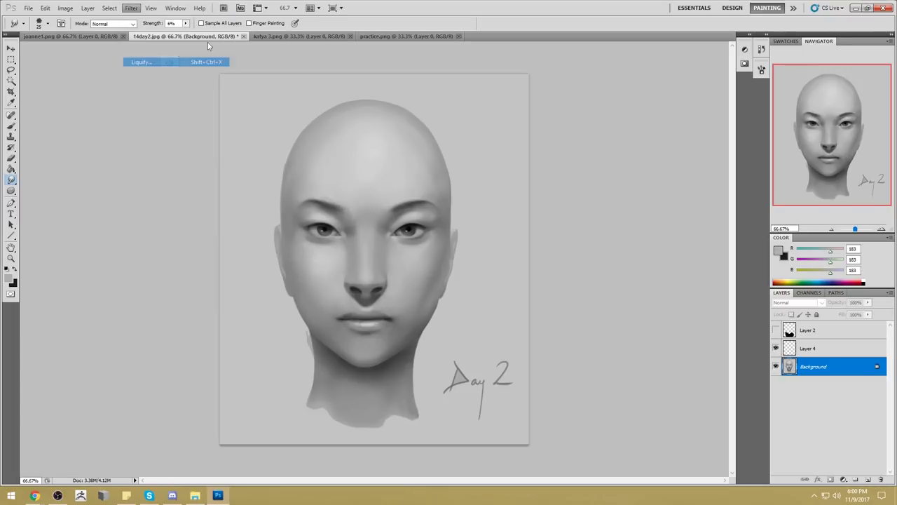
pyautogui.click(850, 79)
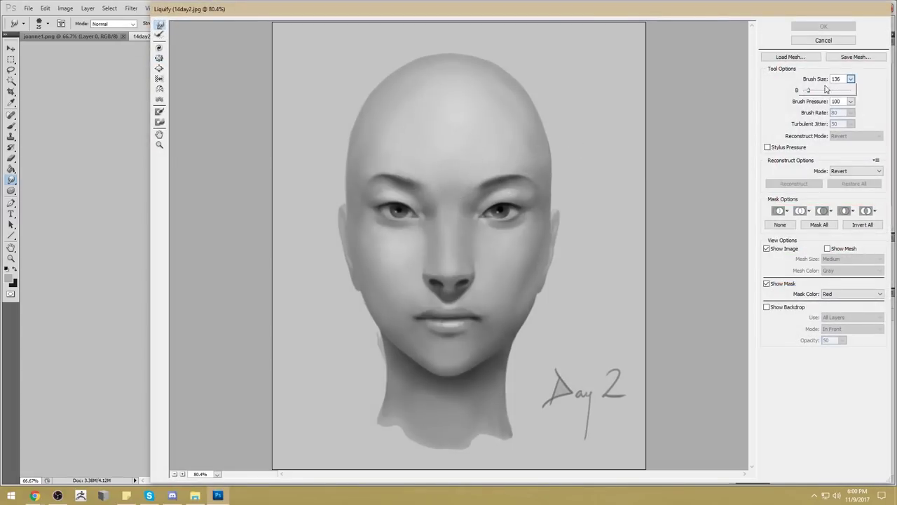
pyautogui.moveTo(814, 90); pyautogui.dragTo(810, 90)
pyautogui.moveTo(523, 174); pyautogui.dragTo(519, 178)
pyautogui.moveTo(385, 175); pyautogui.dragTo(379, 177)
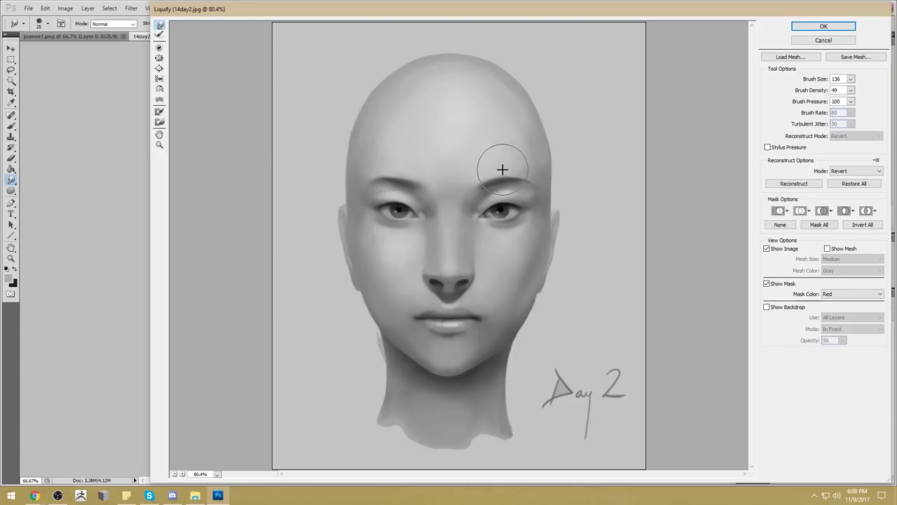
pyautogui.click(824, 25)
# Touch up the right-hand eyebrow with a 90 px Normal brush at 95% opacity, using sampled dark grey (84).
pyautogui.keyDown('alt'); pyautogui.click(413, 203); pyautogui.keyUp('alt')
pyautogui.press('[')
pyautogui.press('[')
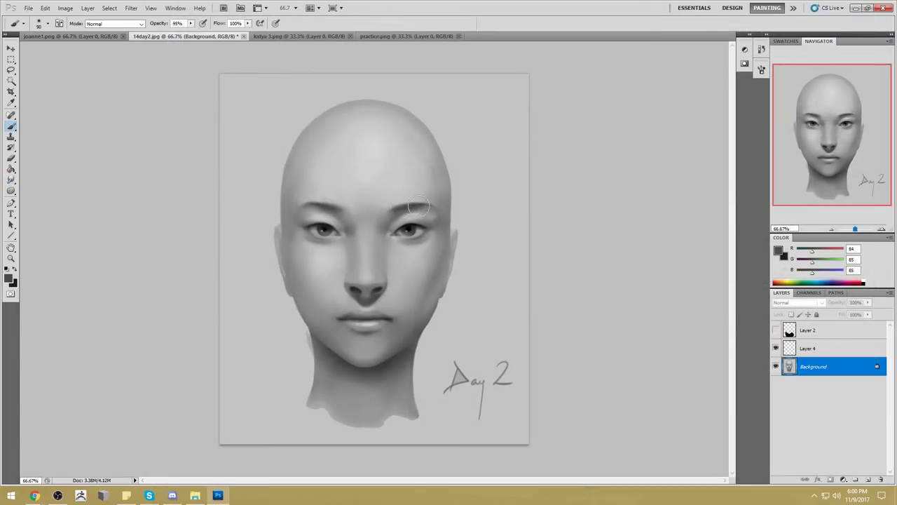
# Soften the right-hand upper eyelid with a 200 px Normal brush, using sampled light grey (192).
pyautogui.press(']')
pyautogui.press(']')
pyautogui.press(']')
pyautogui.press(']')
pyautogui.press(']')
pyautogui.press(']')
pyautogui.press('[')
pyautogui.keyDown('alt'); pyautogui.click(409, 215); pyautogui.keyUp('alt')
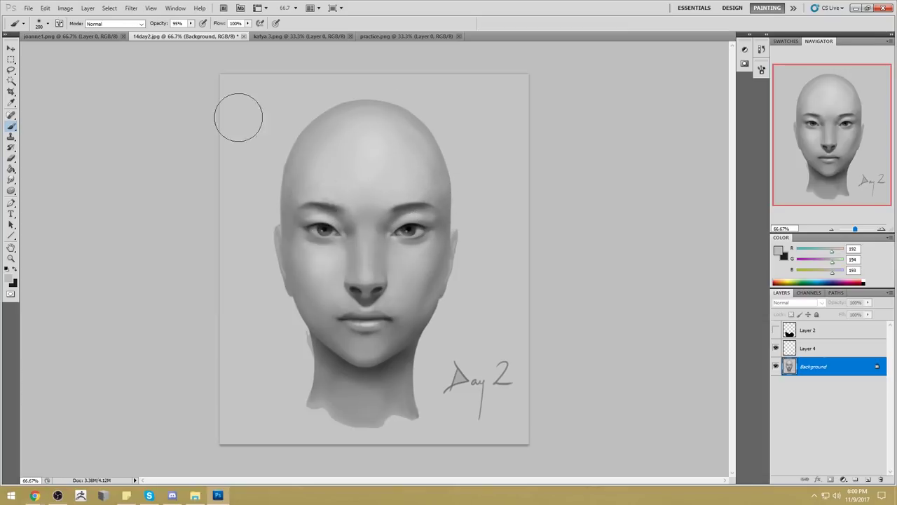
# Lighten the right-hand eyelid and brow area with a 200 px Lighten brush at 41% opacity, using sampled light greys (201, 206).
pyautogui.click(116, 24)
pyautogui.click(93, 114)
pyautogui.keyDown('alt'); pyautogui.click(416, 214); pyautogui.keyUp('alt')
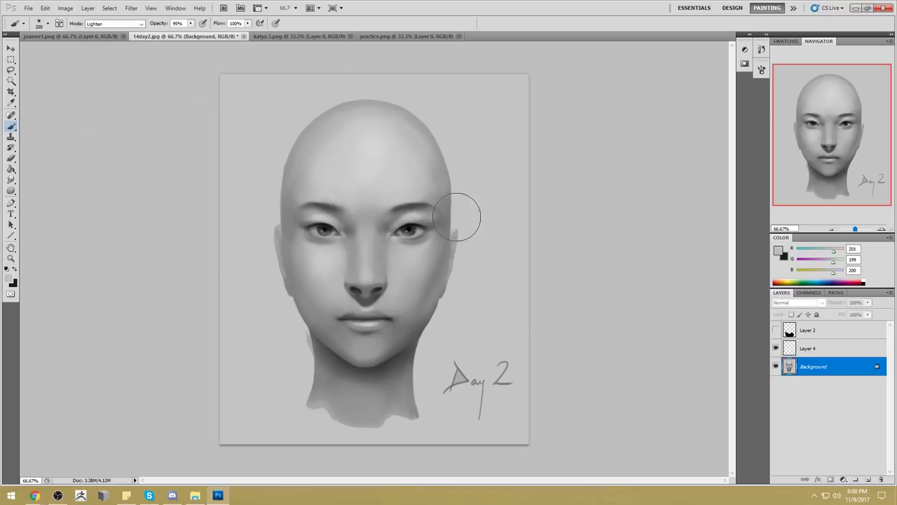
pyautogui.click(191, 23)
pyautogui.moveTo(189, 33); pyautogui.dragTo(167, 32)
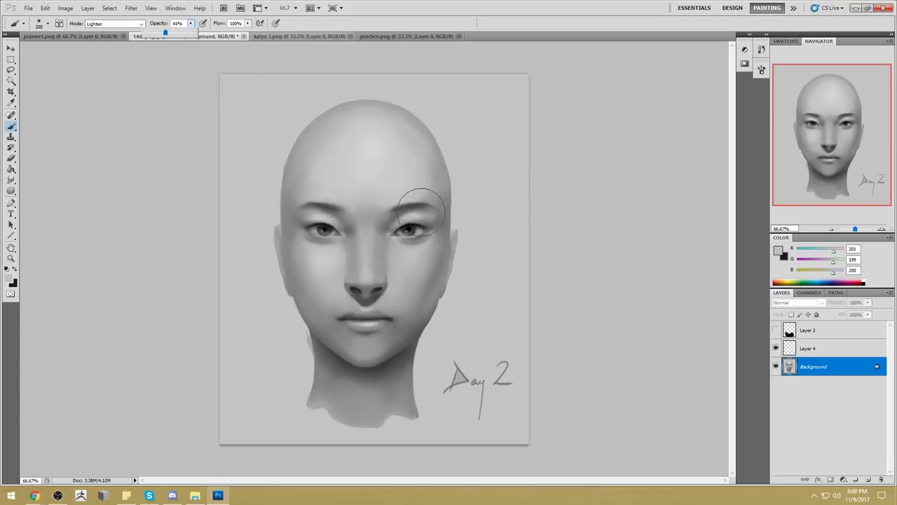
pyautogui.click(409, 209)
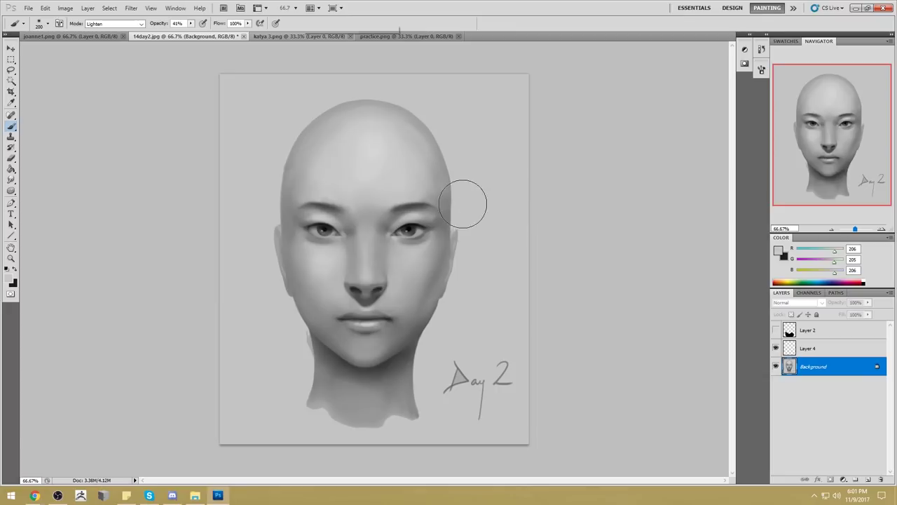
# Blend the nose bridge between the eyes with a 200 px Normal brush at 60% opacity, using repeatedly sampled mid greys.
pyautogui.keyDown('alt'); pyautogui.click(392, 216); pyautogui.keyUp('alt')
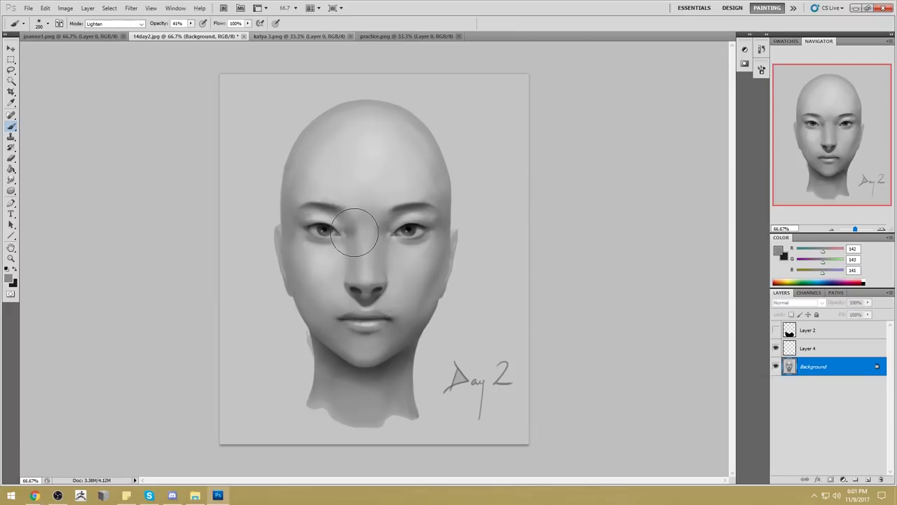
pyautogui.keyDown('alt'); pyautogui.click(371, 226); pyautogui.keyUp('alt')
pyautogui.click(112, 23)
pyautogui.click(106, 33)
pyautogui.moveTo(191, 24); pyautogui.dragTo(201, 33)
pyautogui.keyDown('alt'); pyautogui.click(356, 236); pyautogui.keyUp('alt')
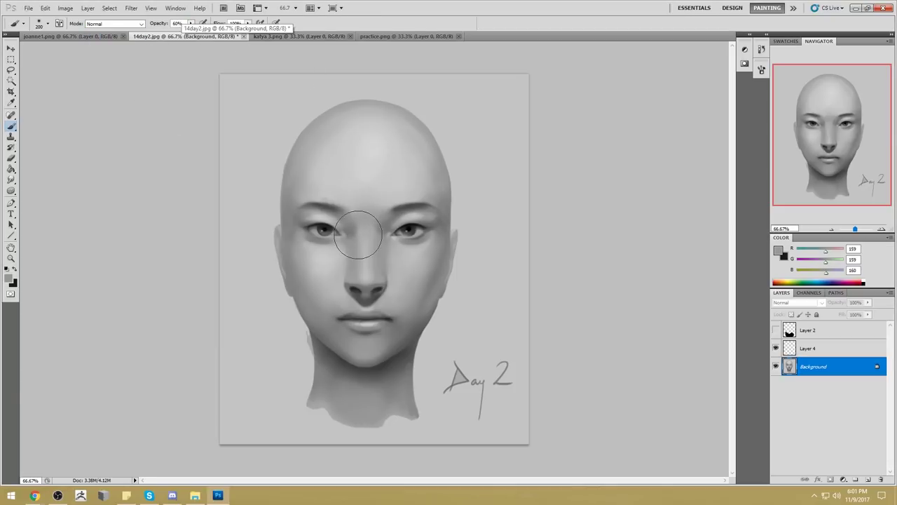
pyautogui.keyDown('alt'); pyautogui.click(382, 228); pyautogui.keyUp('alt')
pyautogui.keyDown('alt'); pyautogui.click(354, 227); pyautogui.keyUp('alt')
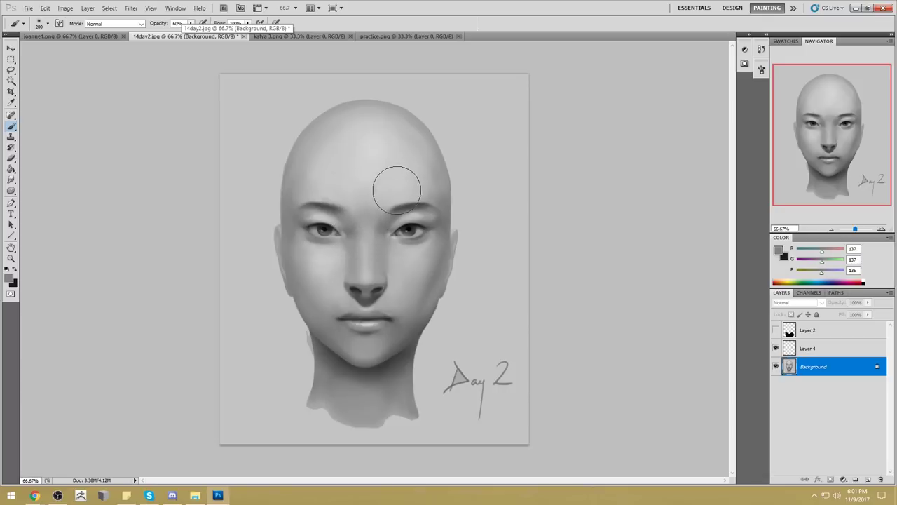
pyautogui.keyDown('alt'); pyautogui.click(366, 220); pyautogui.keyUp('alt')
pyautogui.keyDown('alt'); pyautogui.click(356, 222); pyautogui.keyUp('alt')
pyautogui.keyDown('alt'); pyautogui.click(374, 229); pyautogui.keyUp('alt')
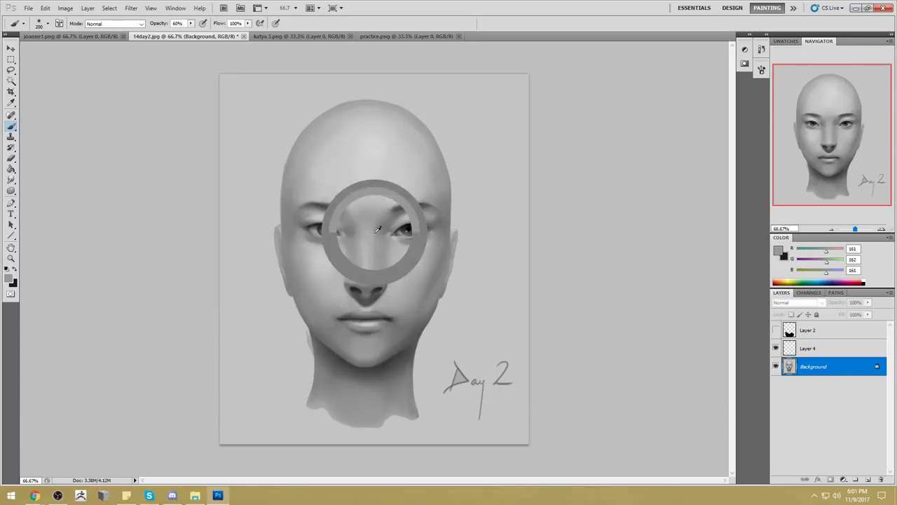
pyautogui.keyDown('alt'); pyautogui.click(372, 226); pyautogui.keyUp('alt')
# Smooth the tones around the nose and lower cheeks with a 400 px brush, using sampled greys (184, 178).
pyautogui.keyDown('alt'); pyautogui.click(377, 256); pyautogui.keyUp('alt')
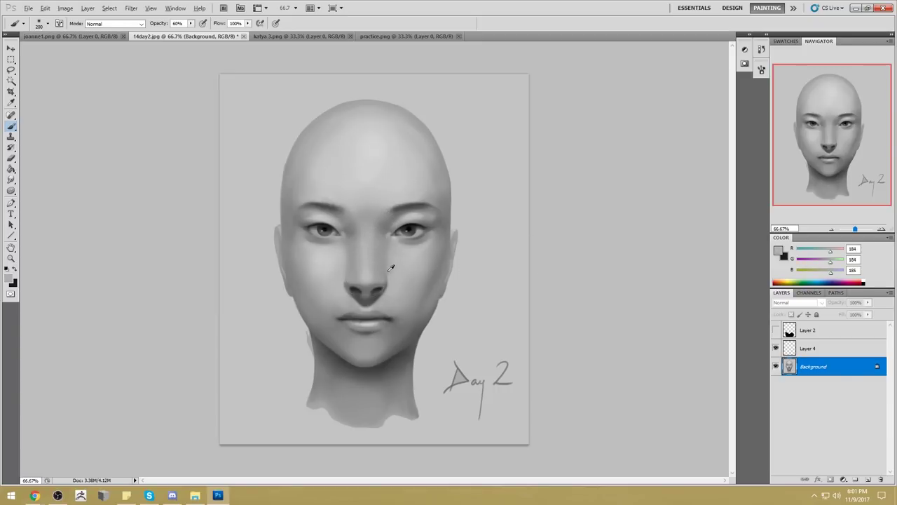
pyautogui.press(']')
pyautogui.press(']')
pyautogui.press(']')
pyautogui.keyDown('alt'); pyautogui.click(387, 297); pyautogui.keyUp('alt')
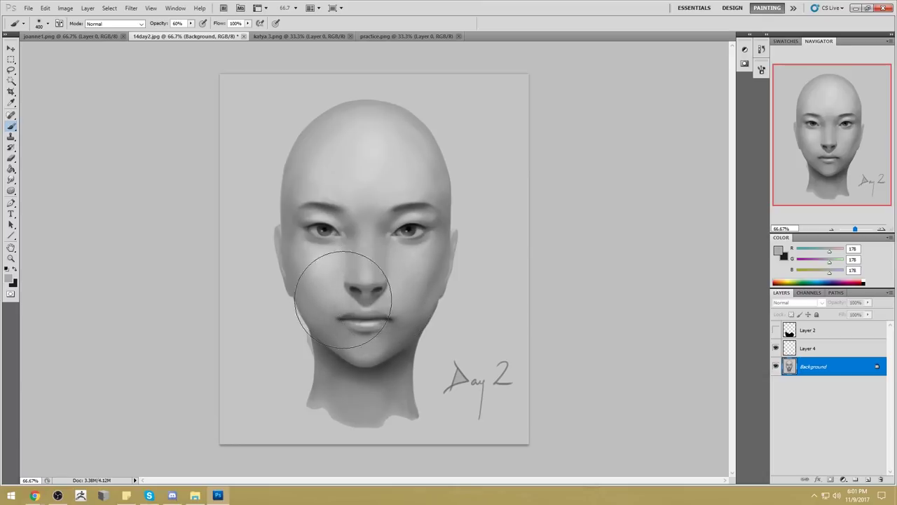
# Reshape the nose tip and nostrils in Liquify at brush density 22, undo the last stroke, and apply the filter.
pyautogui.click(131, 8)
pyautogui.click(202, 60)
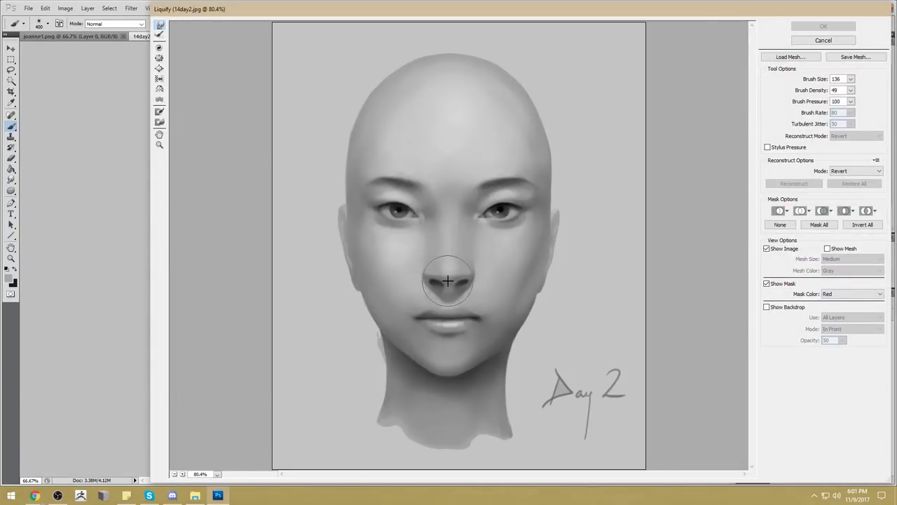
pyautogui.moveTo(444, 279); pyautogui.dragTo(430, 285)
pyautogui.click(850, 90)
pyautogui.moveTo(824, 101); pyautogui.dragTo(814, 102)
pyautogui.click(433, 282)
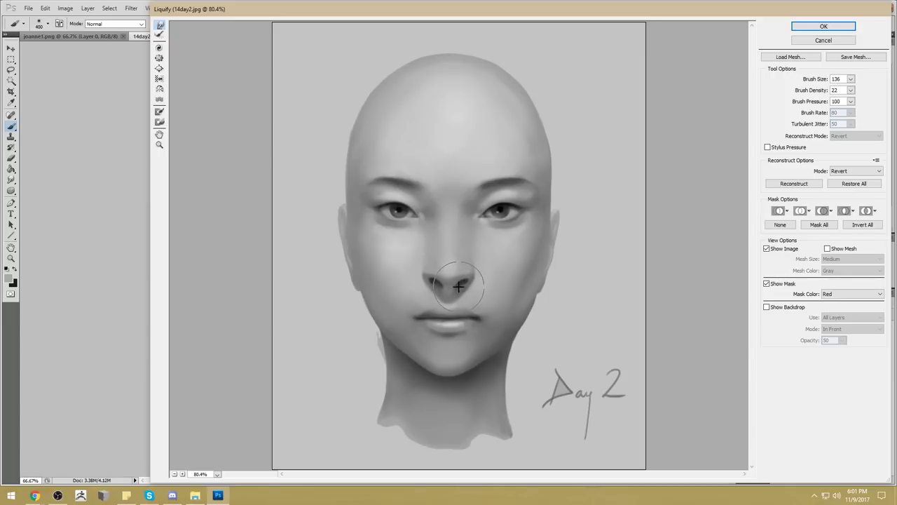
pyautogui.moveTo(476, 273); pyautogui.dragTo(415, 275)
pyautogui.hotkey('ctrl', 'z')
pyautogui.click(820, 26)
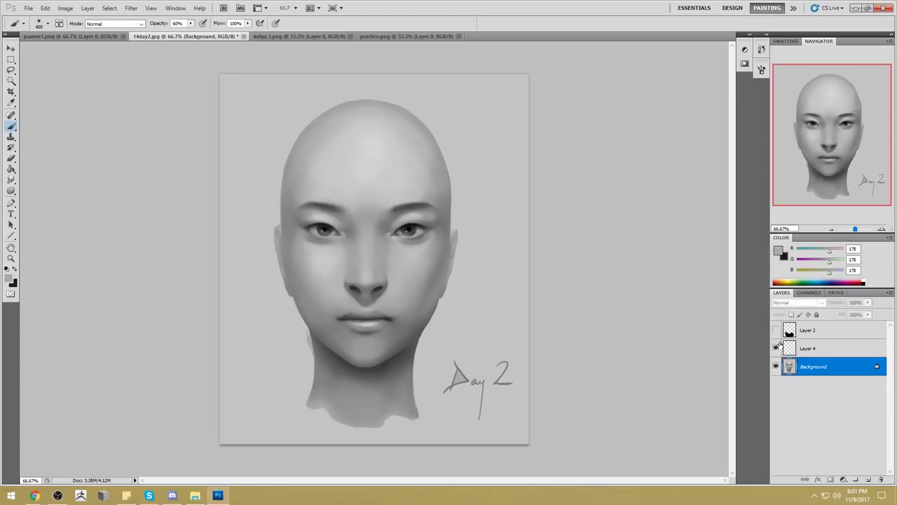
# Merge Layer 4 into the Background and clean the jaw and neck edges with a 30 px textured brush at 100% opacity in light grey (202).
pyautogui.rightClick(806, 351)
pyautogui.click(820, 319)
pyautogui.rightClick(367, 232)
pyautogui.click(457, 310)
pyautogui.click(190, 25)
pyautogui.moveTo(193, 29); pyautogui.dragTo(219, 44)
pyautogui.keyDown('alt'); pyautogui.click(282, 293); pyautogui.keyUp('alt')
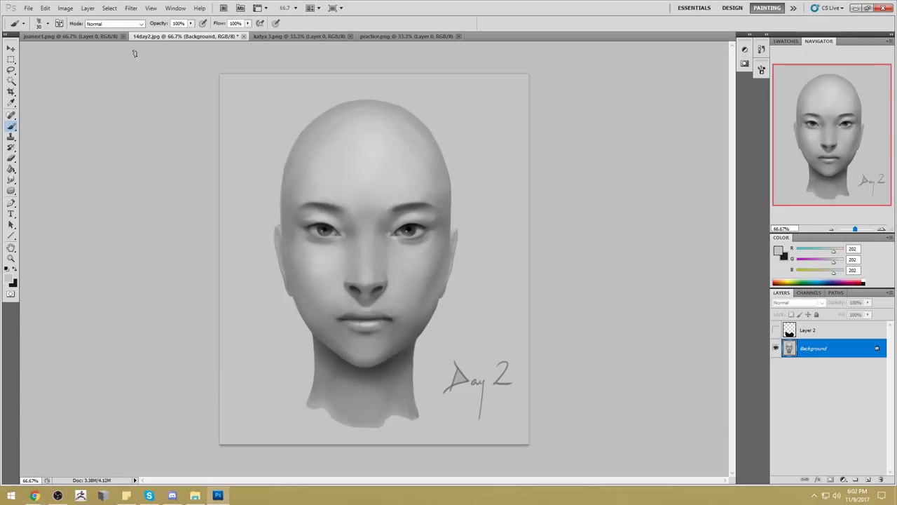
# Slim the neck in Liquify with a brush size of 271 and apply the filter to the portrait.
pyautogui.press('super+Down')
pyautogui.click(126, 7)
pyautogui.click(203, 61)
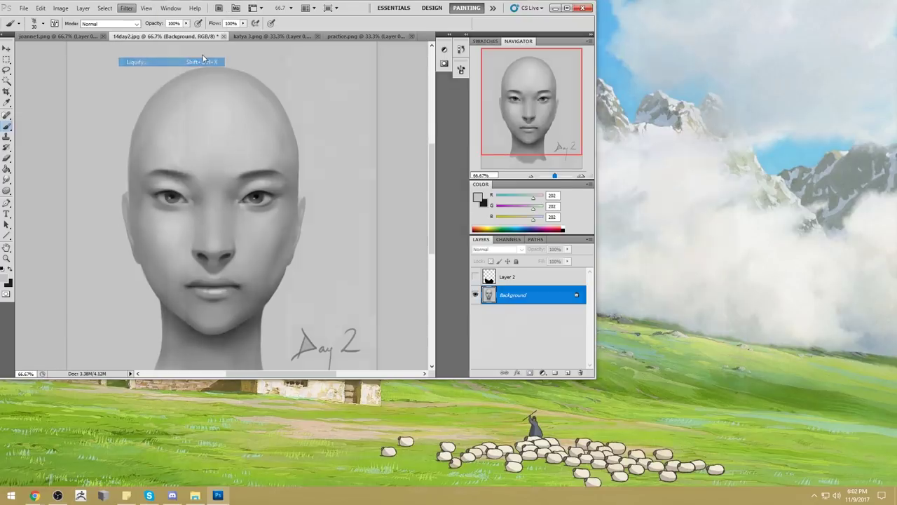
pyautogui.click(850, 80)
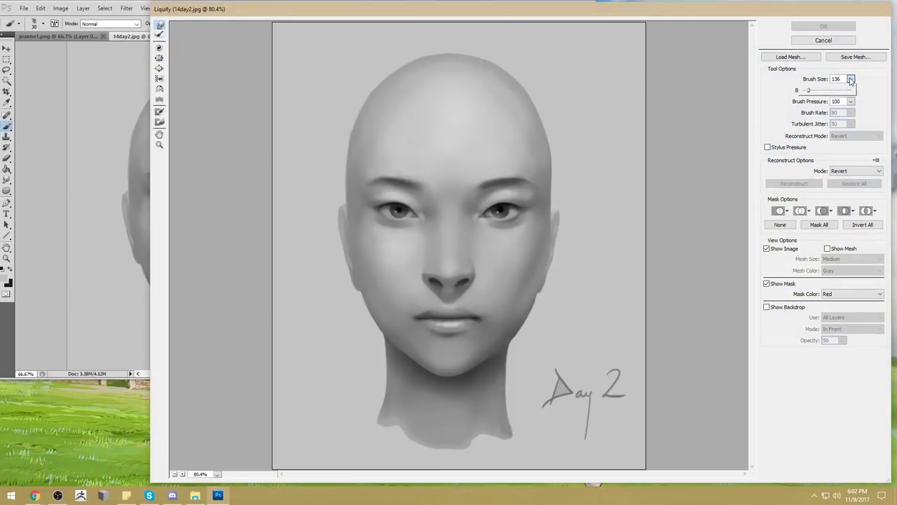
pyautogui.moveTo(817, 94); pyautogui.dragTo(820, 91)
pyautogui.moveTo(517, 344); pyautogui.dragTo(512, 339)
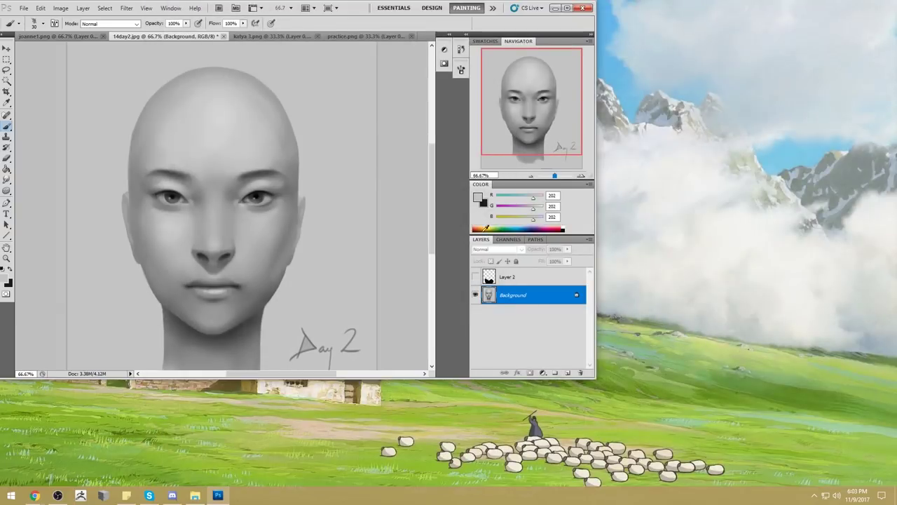
pyautogui.click(567, 8)
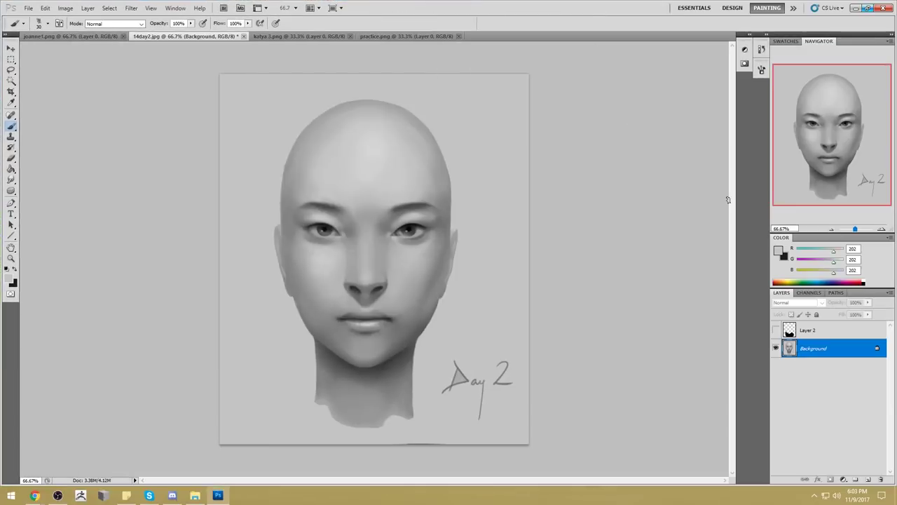
# Widen both sides of the neck outward in Liquify with a brush size of 556 and density of 22.
pyautogui.click(130, 8)
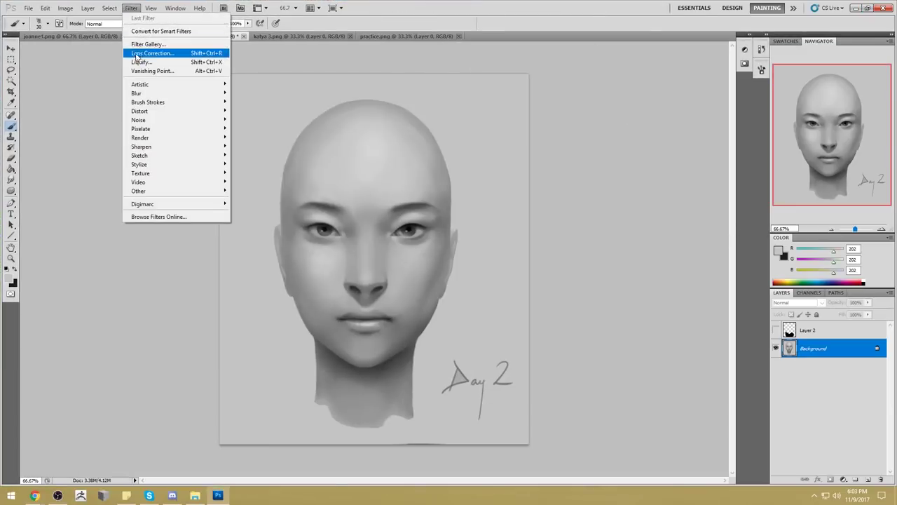
pyautogui.click(157, 53)
pyautogui.click(850, 89)
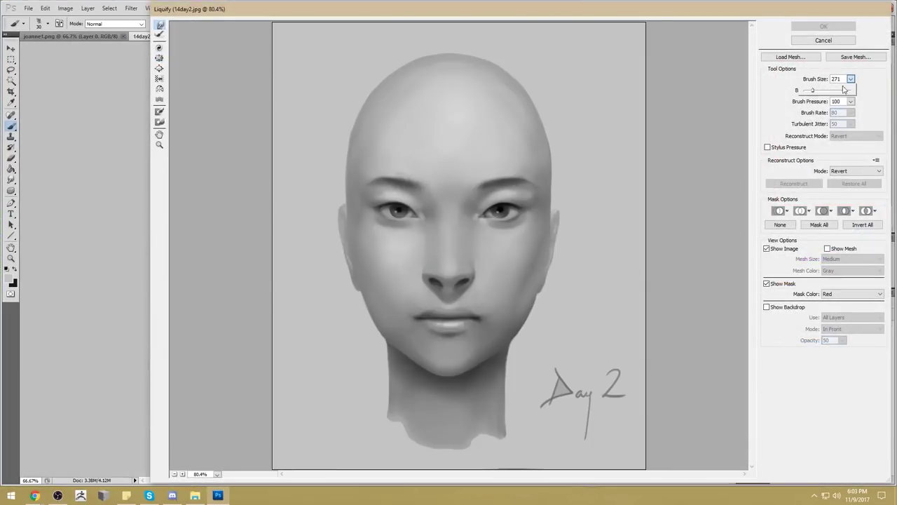
pyautogui.moveTo(511, 383); pyautogui.dragTo(520, 384)
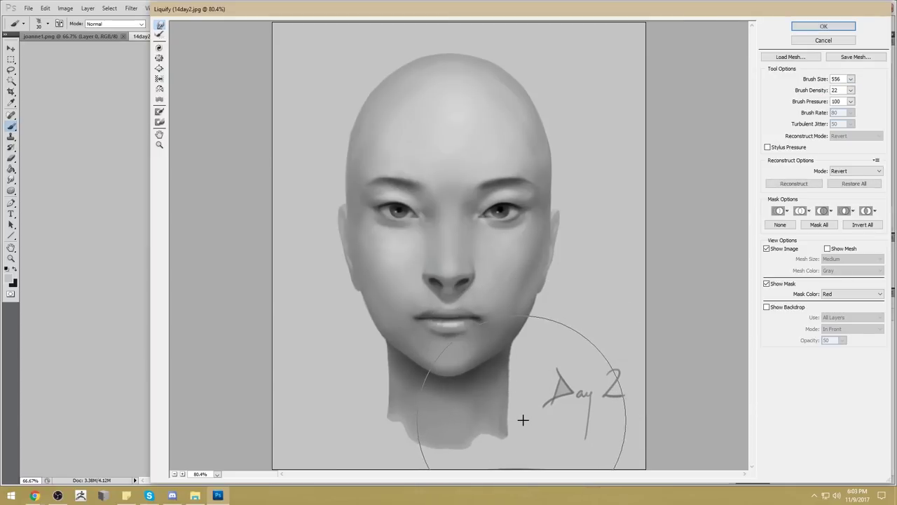
pyautogui.moveTo(523, 418); pyautogui.dragTo(530, 414)
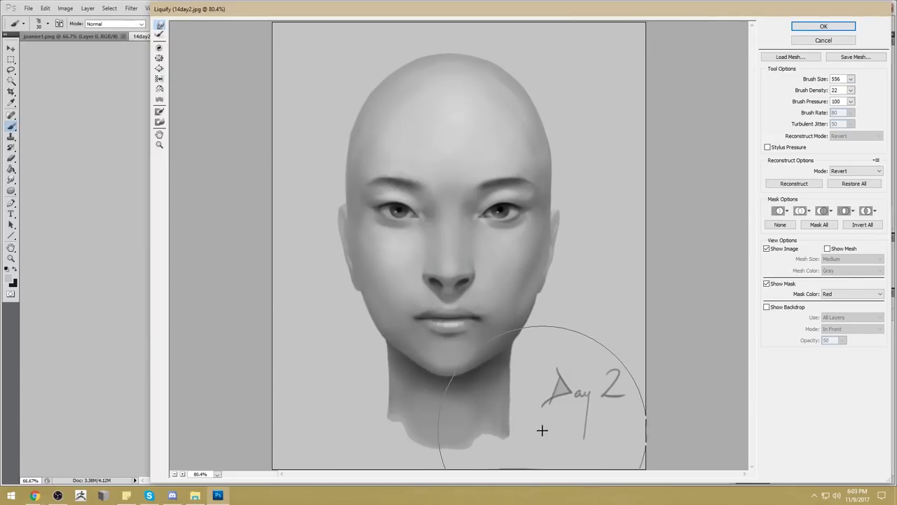
pyautogui.moveTo(580, 393)
pyautogui.mouseDown()
pyautogui.moveTo(570, 363)
pyautogui.moveTo(567, 374)
pyautogui.mouseUp()
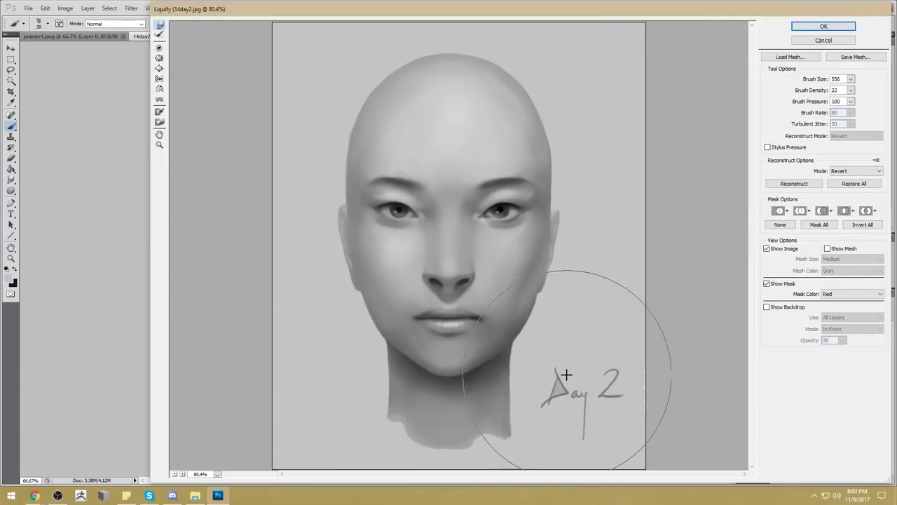
pyautogui.moveTo(372, 372)
pyautogui.mouseDown()
pyautogui.moveTo(354, 424)
pyautogui.moveTo(338, 383)
pyautogui.moveTo(343, 358)
pyautogui.mouseUp()
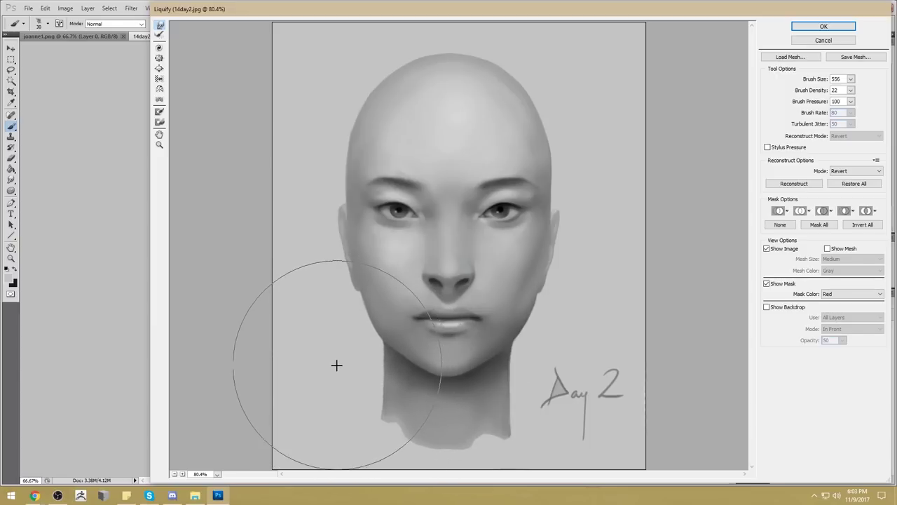
pyautogui.moveTo(554, 359); pyautogui.dragTo(561, 357)
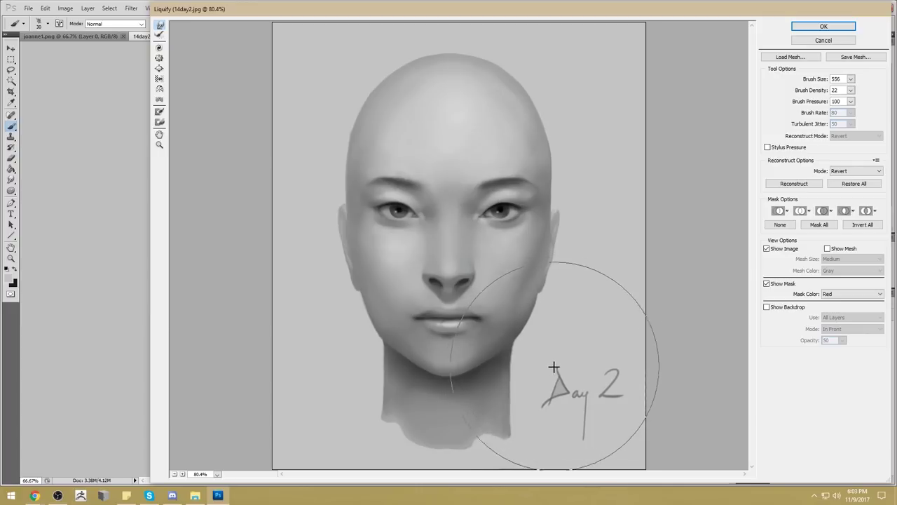
pyautogui.moveTo(536, 422); pyautogui.dragTo(539, 425)
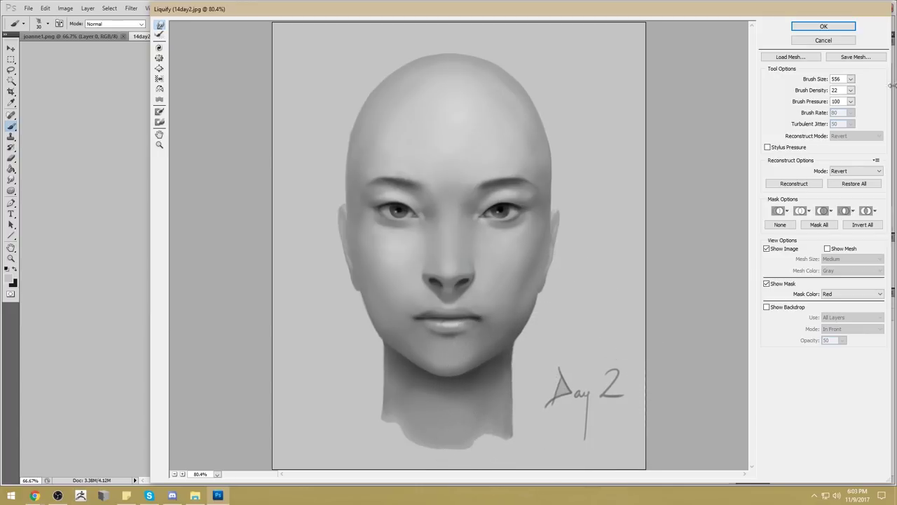
# Refine the neck edge and its lower corner beside the Day 2 lettering with Liquify brush size 286, and apply the filter.
pyautogui.moveTo(852, 81); pyautogui.dragTo(820, 92)
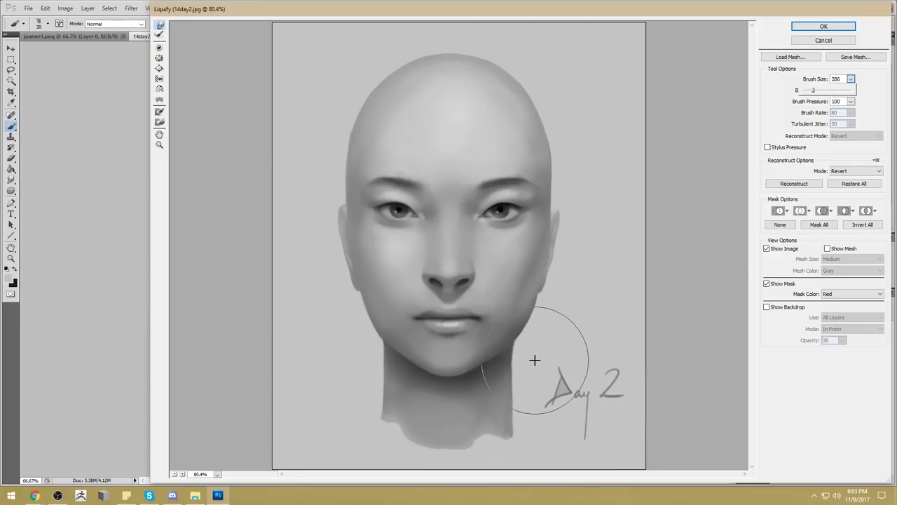
pyautogui.moveTo(531, 353); pyautogui.dragTo(536, 356)
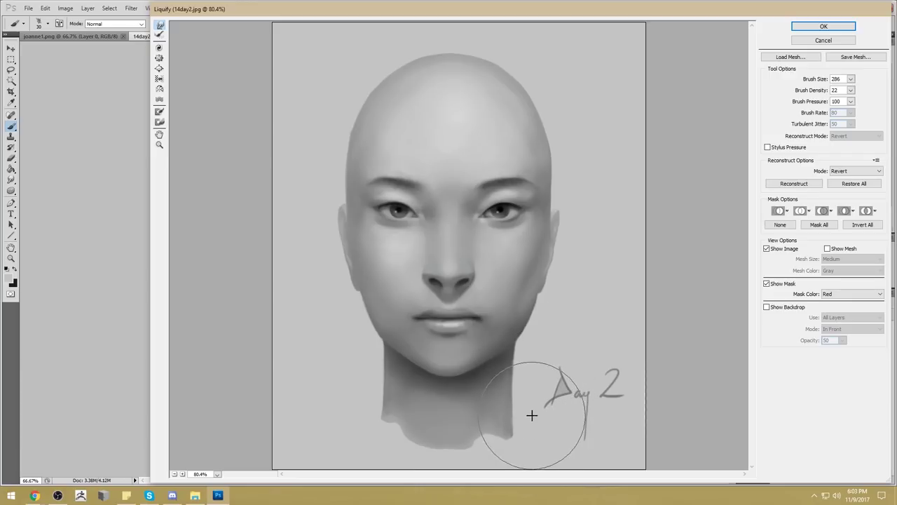
pyautogui.moveTo(517, 441); pyautogui.dragTo(521, 436)
pyautogui.moveTo(621, 402); pyautogui.dragTo(643, 398)
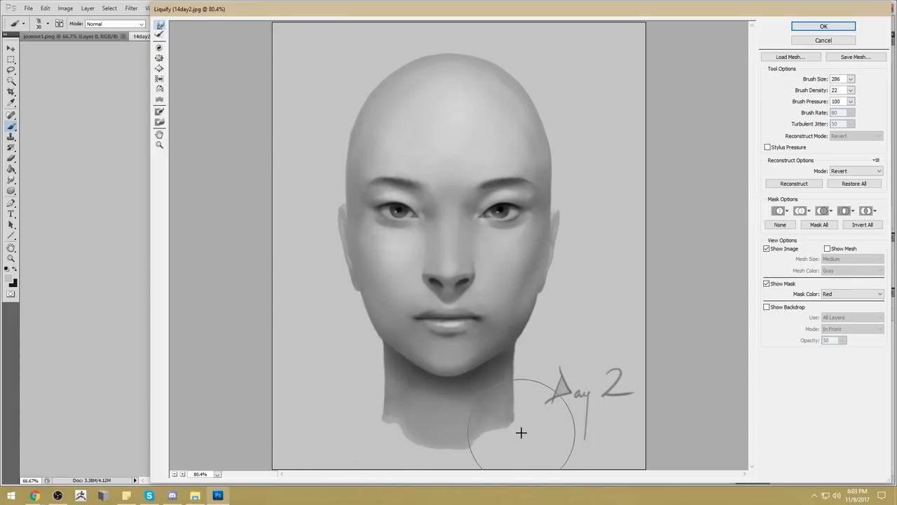
pyautogui.click(821, 27)
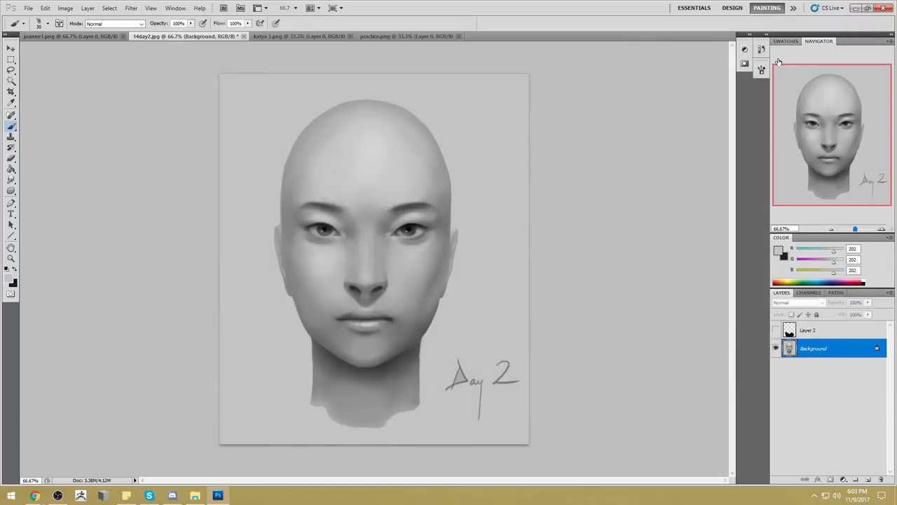
# Paste the whole finished painting in place as a new layer over the original 14day2.jpg history state, and hide it for a before-and-after comparison.
pyautogui.hotkey('ctrl', 'z')
pyautogui.hotkey('ctrl', 'z')
pyautogui.hotkey('ctrl', 'a')
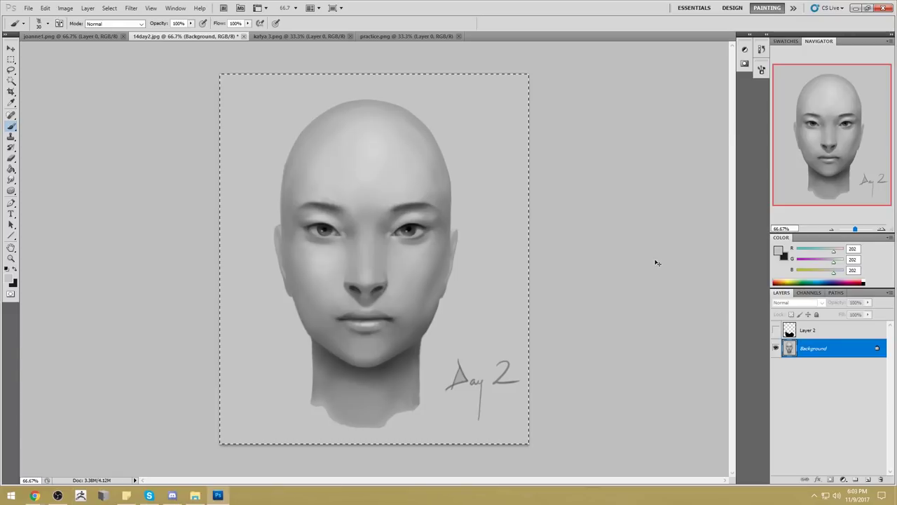
pyautogui.click(760, 50)
pyautogui.scroll(10, 708, 70)
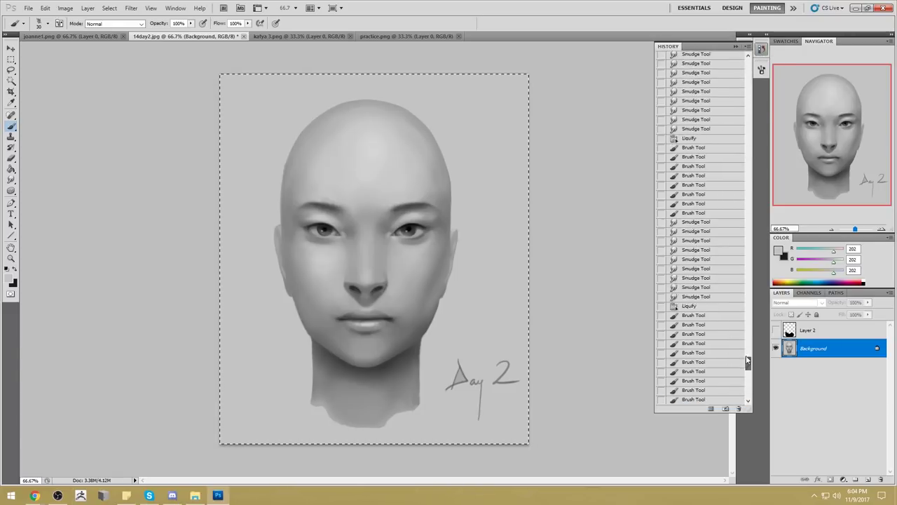
pyautogui.click(696, 74)
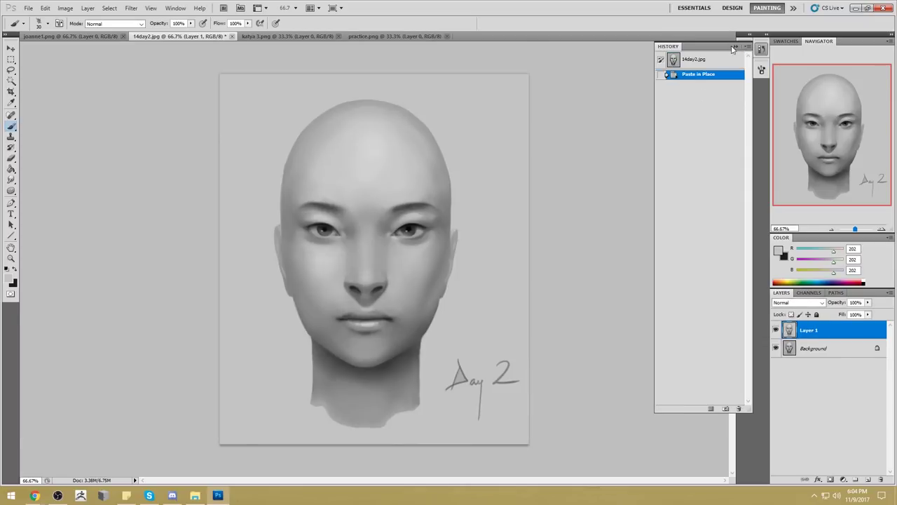
pyautogui.click(735, 47)
pyautogui.click(775, 330)
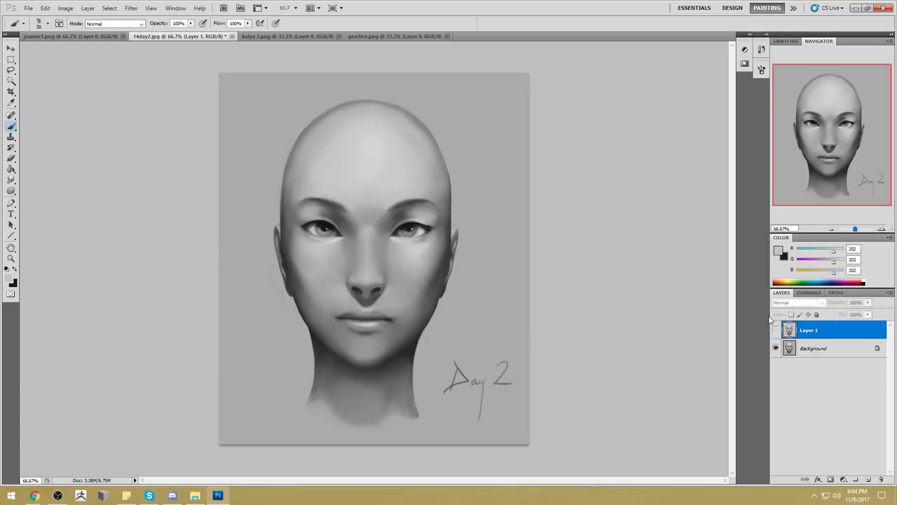
# Compare the finished painting with the original by repeatedly showing and hiding Layer 1, leaving it visible.
pyautogui.click(775, 330)
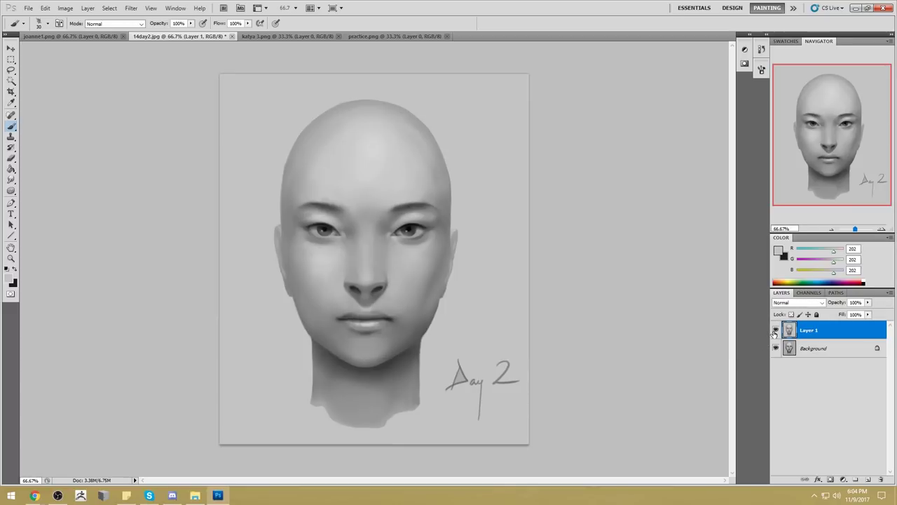
pyautogui.click(775, 331)
pyautogui.click(775, 330)
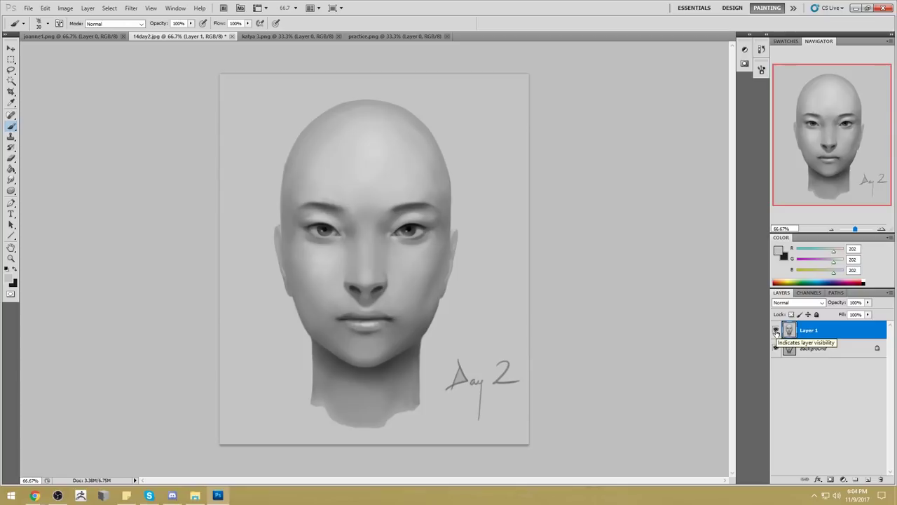
pyautogui.click(775, 330)
pyautogui.click(775, 330)
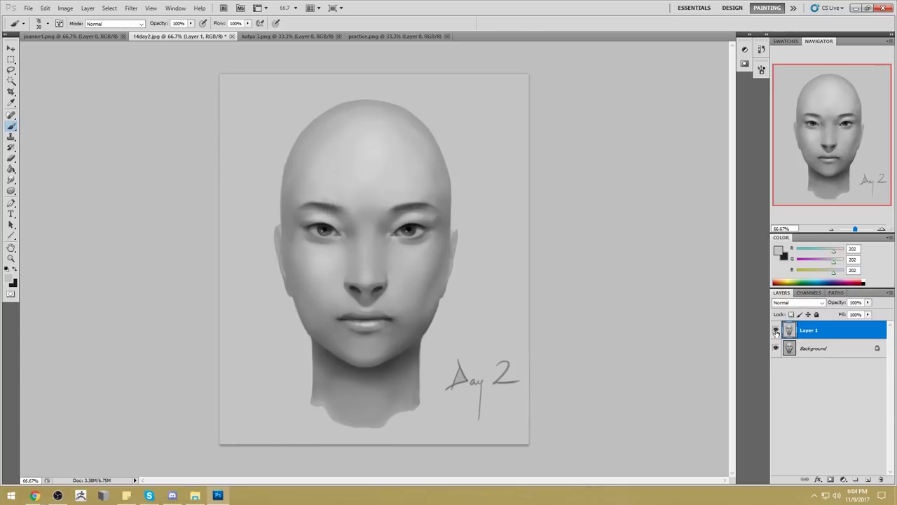
pyautogui.click(775, 330)
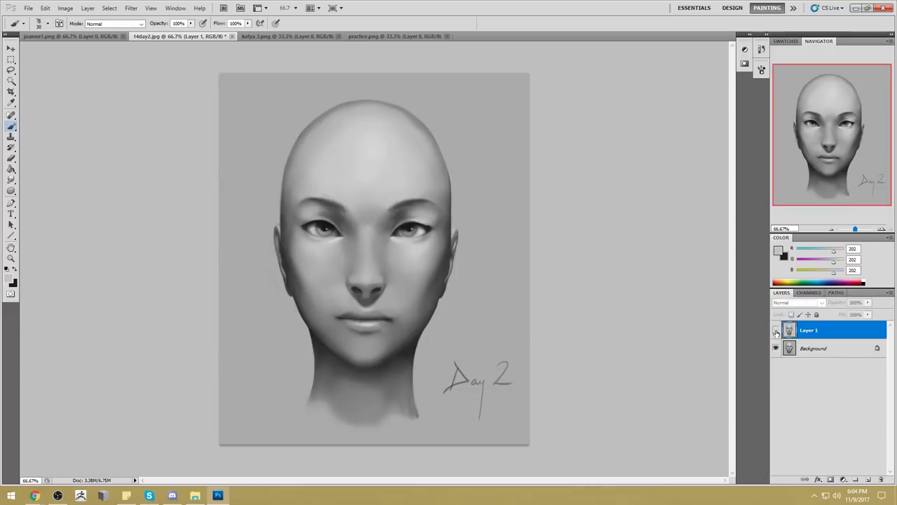
pyautogui.click(775, 330)
pyautogui.click(775, 330)
pyautogui.click(775, 330)
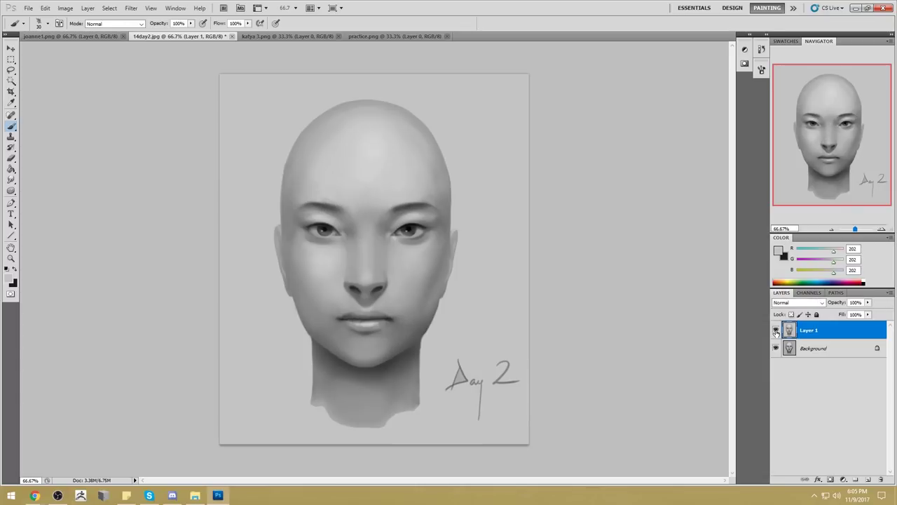
pyautogui.click(776, 330)
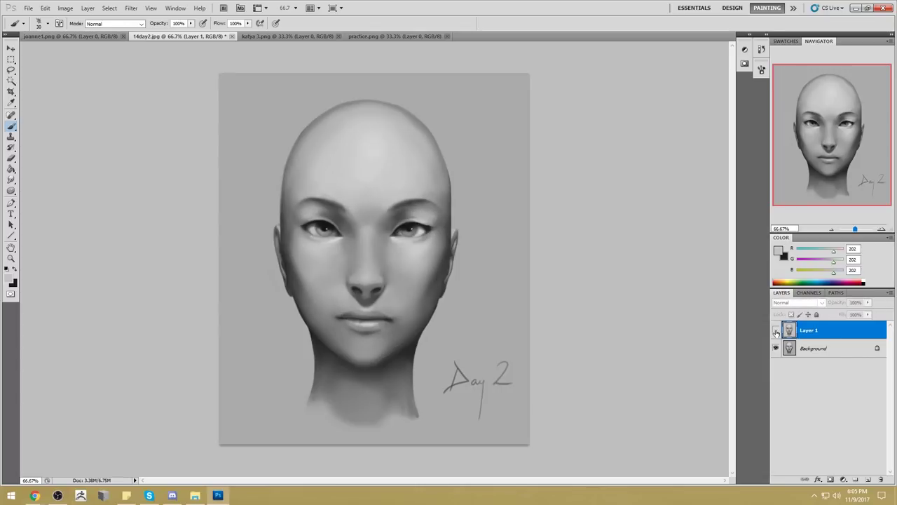
pyautogui.click(776, 330)
pyautogui.click(775, 330)
pyautogui.click(775, 330)
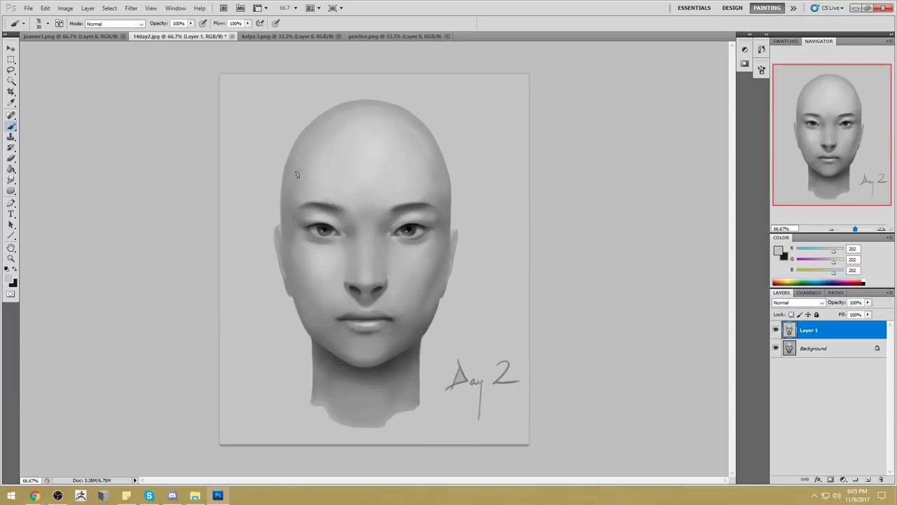
# Try dark brush strokes down the side of the face and on the background beside the ear, and undo them.
pyautogui.moveTo(297, 176); pyautogui.dragTo(303, 311)
pyautogui.moveTo(278, 232); pyautogui.dragTo(299, 301)
pyautogui.keyDown('alt'); pyautogui.click(329, 351); pyautogui.keyUp('alt')
pyautogui.moveTo(299, 336); pyautogui.dragTo(318, 188)
pyautogui.hotkey('ctrl', 'alt', 'z')
pyautogui.hotkey('ctrl', 'alt', 'z')
pyautogui.hotkey('ctrl', 'alt', 'z')
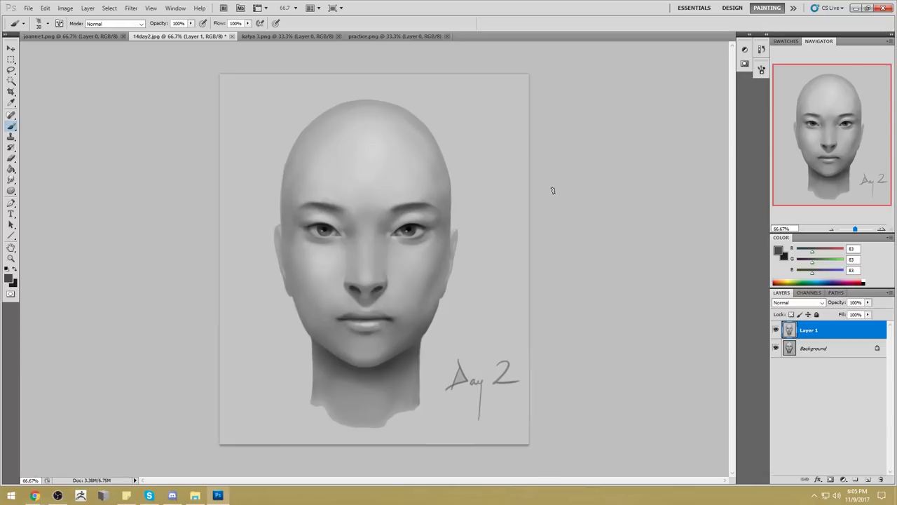
pyautogui.moveTo(467, 256); pyautogui.dragTo(485, 268)
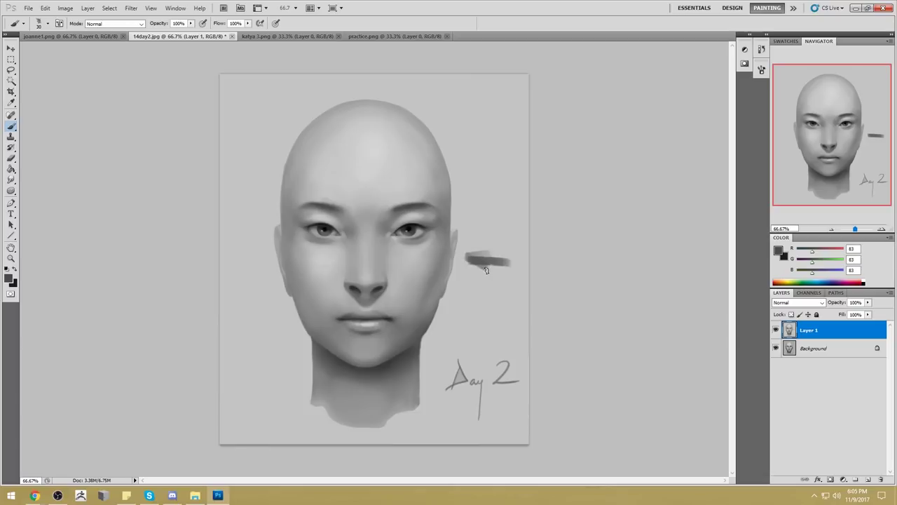
pyautogui.hotkey('ctrl', 'z')
pyautogui.hotkey('ctrl', 'alt', 'z')
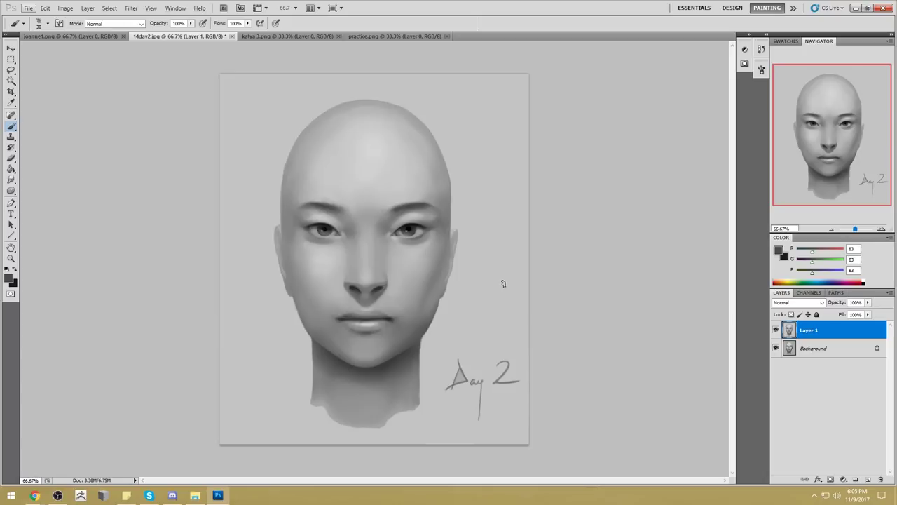
# Hide Layer 1 and add a new empty layer directly above the Background.
pyautogui.click(776, 330)
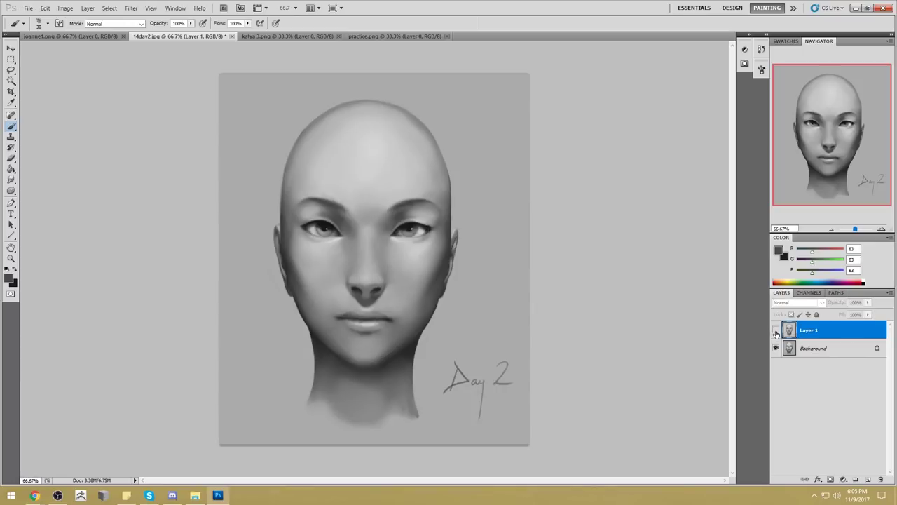
pyautogui.click(825, 354)
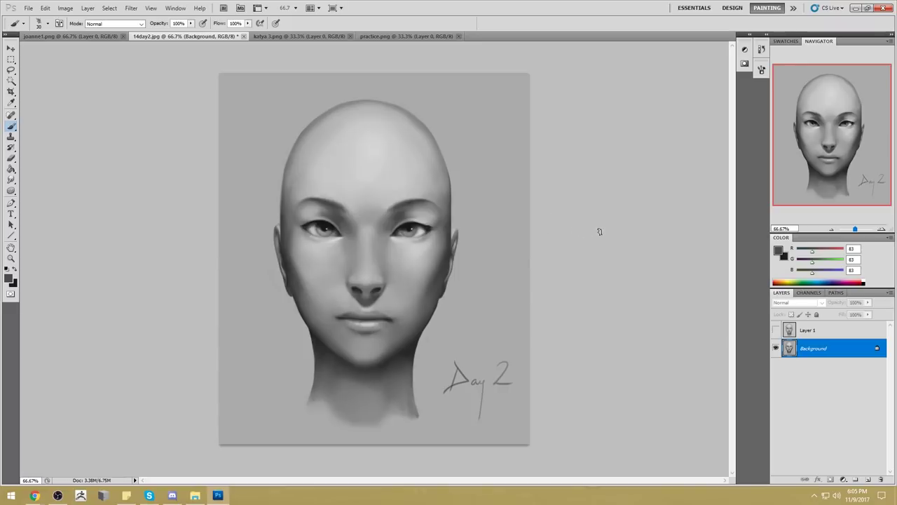
pyautogui.click(868, 479)
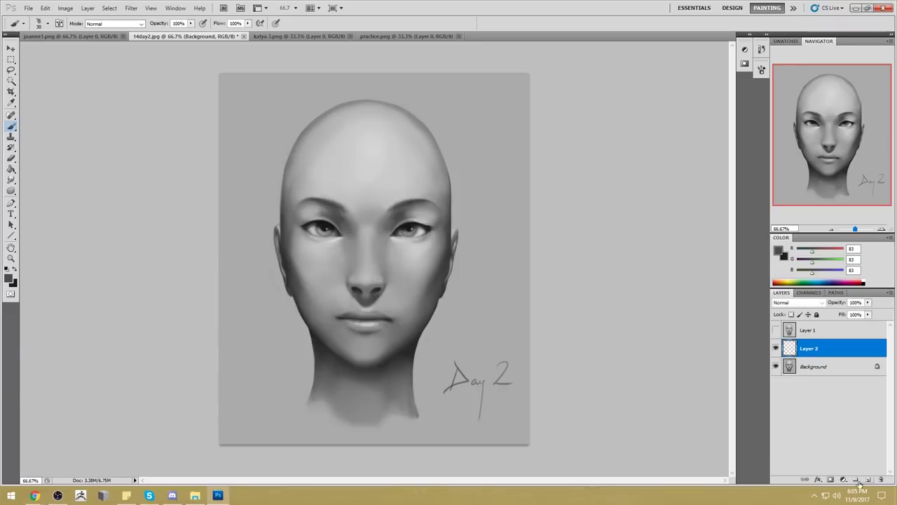
# Sketch a small light bulb above an oval head shape in the canvas's upper corner with a thin dark brush.
pyautogui.moveTo(502, 87)
pyautogui.mouseDown()
pyautogui.moveTo(479, 169)
pyautogui.moveTo(502, 190)
pyautogui.moveTo(499, 133)
pyautogui.moveTo(483, 183)
pyautogui.moveTo(490, 138)
pyautogui.mouseUp()
pyautogui.hotkey('ctrl', 'z')
pyautogui.hotkey('ctrl', 'alt', 'z')
pyautogui.hotkey('ctrl', 'alt', 'z')
pyautogui.hotkey('ctrl', 'alt', 'z')
pyautogui.moveTo(500, 106); pyautogui.dragTo(514, 171)
pyautogui.moveTo(501, 128)
pyautogui.mouseDown()
pyautogui.moveTo(504, 192)
pyautogui.moveTo(496, 118)
pyautogui.mouseUp()
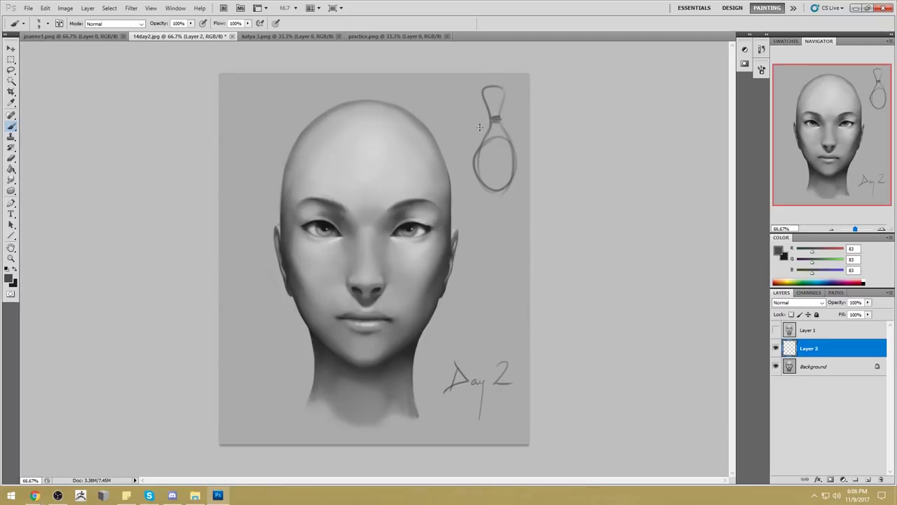
# Scribble zigzag strokes over the face, frame the light bulb sketch with a box, and undo all the sketch strokes.
pyautogui.moveTo(344, 131)
pyautogui.mouseDown()
pyautogui.moveTo(427, 228)
pyautogui.moveTo(346, 431)
pyautogui.moveTo(403, 401)
pyautogui.mouseUp()
pyautogui.moveTo(516, 80)
pyautogui.mouseDown()
pyautogui.moveTo(473, 126)
pyautogui.moveTo(516, 78)
pyautogui.mouseUp()
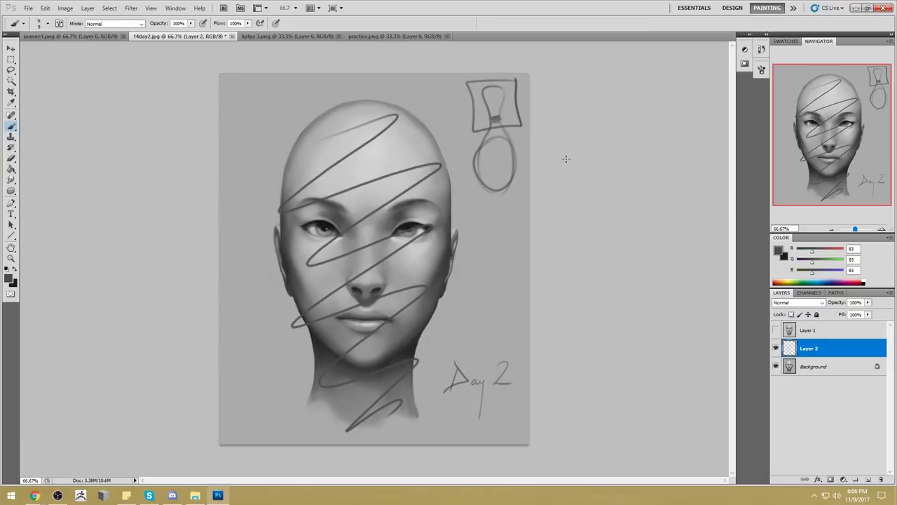
pyautogui.hotkey('ctrl', 'alt', 'z')
pyautogui.hotkey('ctrl', 'alt', 'z')
pyautogui.hotkey('ctrl', 'alt', 'z')
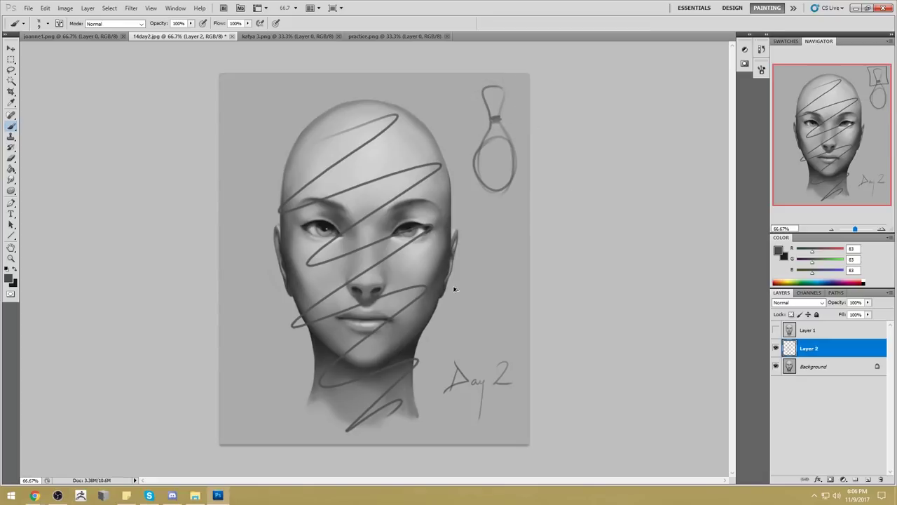
pyautogui.hotkey('ctrl', 'alt', 'z')
pyautogui.hotkey('ctrl', 'alt', 'z')
pyautogui.hotkey('ctrl', 'alt', 'z')
pyautogui.hotkey('ctrl', 'alt', 'z')
pyautogui.hotkey('ctrl', 'alt', 'z')
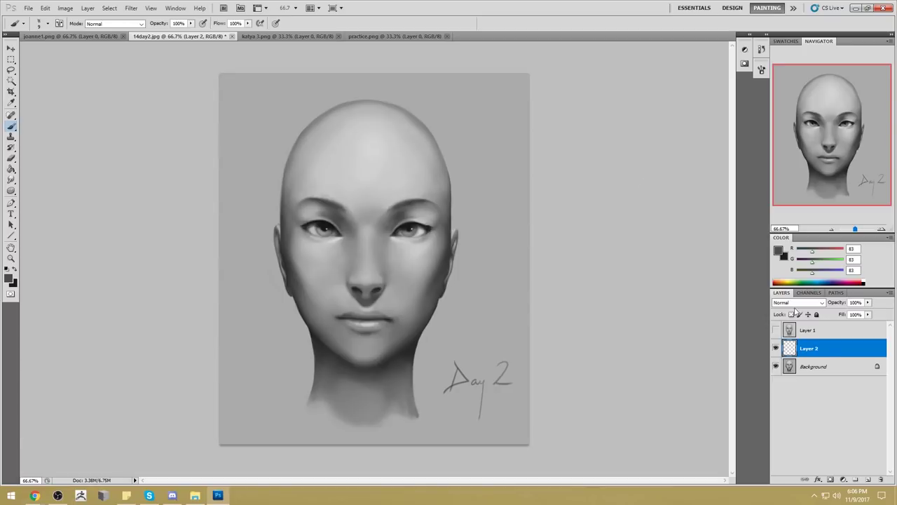
# Show Layer 1 again, compare it once more with the original, and merge all layers into the Background.
pyautogui.click(776, 330)
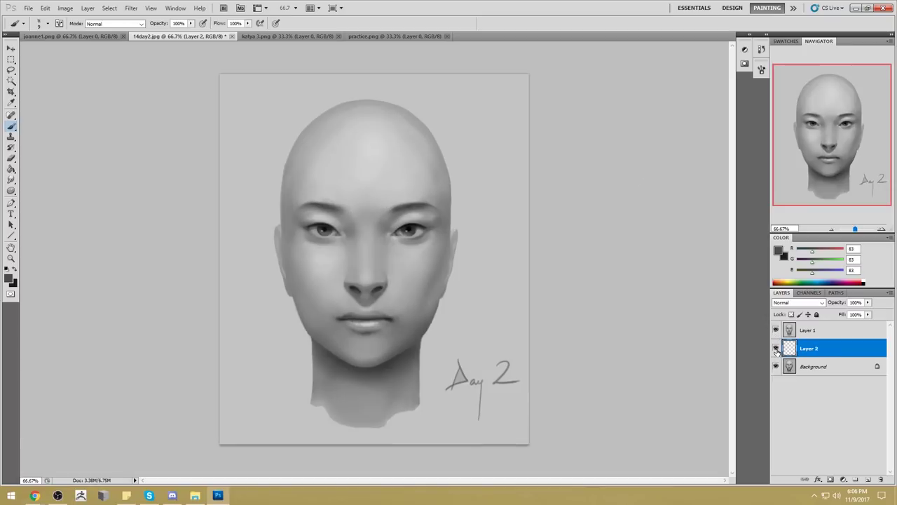
pyautogui.rightClick(803, 344)
pyautogui.click(834, 317)
pyautogui.click(776, 330)
pyautogui.click(776, 330)
pyautogui.rightClick(826, 330)
pyautogui.click(852, 300)
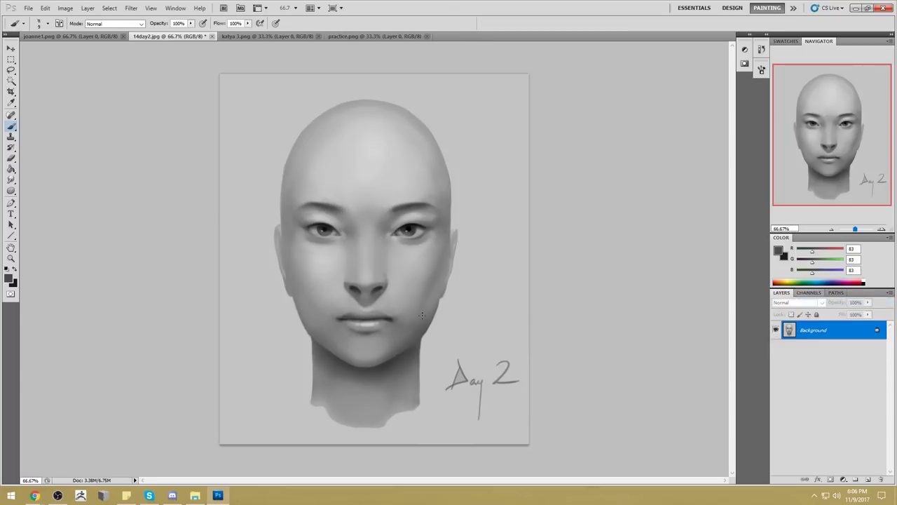
# Circle the Day 2 lettering with the brush and close 14day2.jpg, saving its changes.
pyautogui.moveTo(522, 333); pyautogui.dragTo(539, 352)
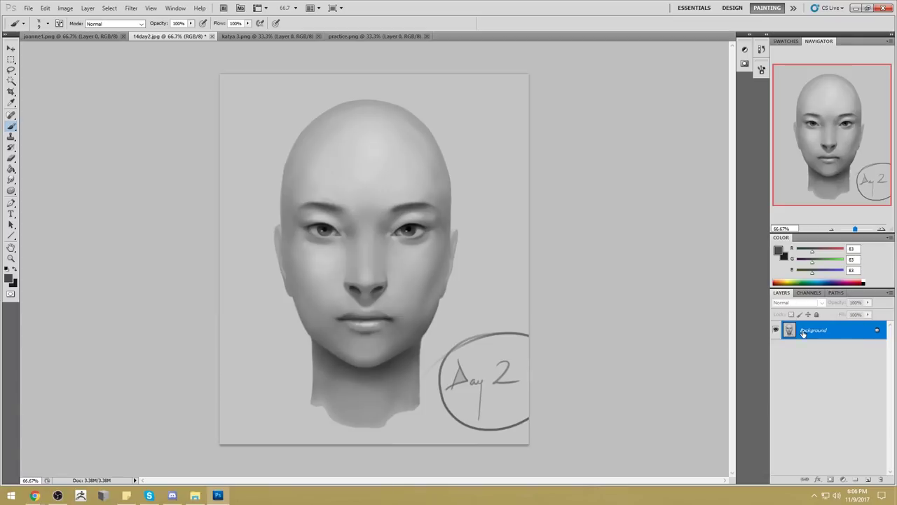
pyautogui.click(212, 35)
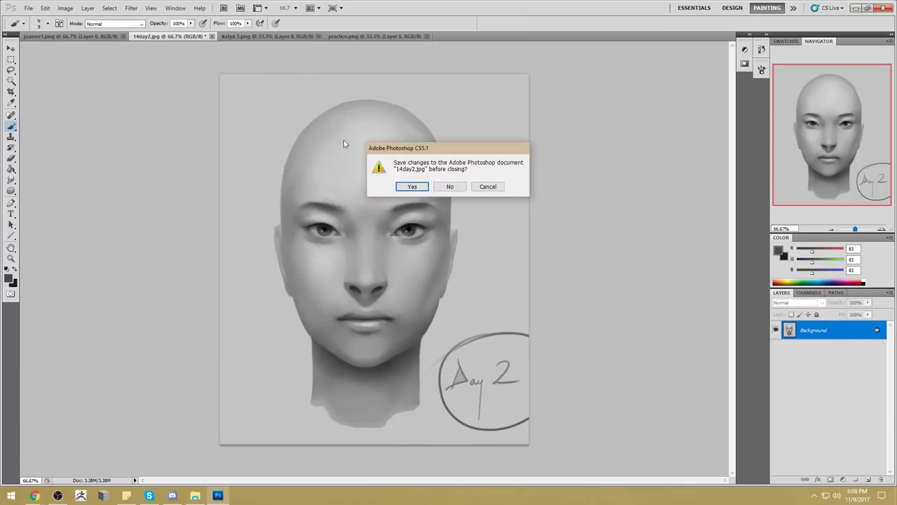
pyautogui.click(412, 187)
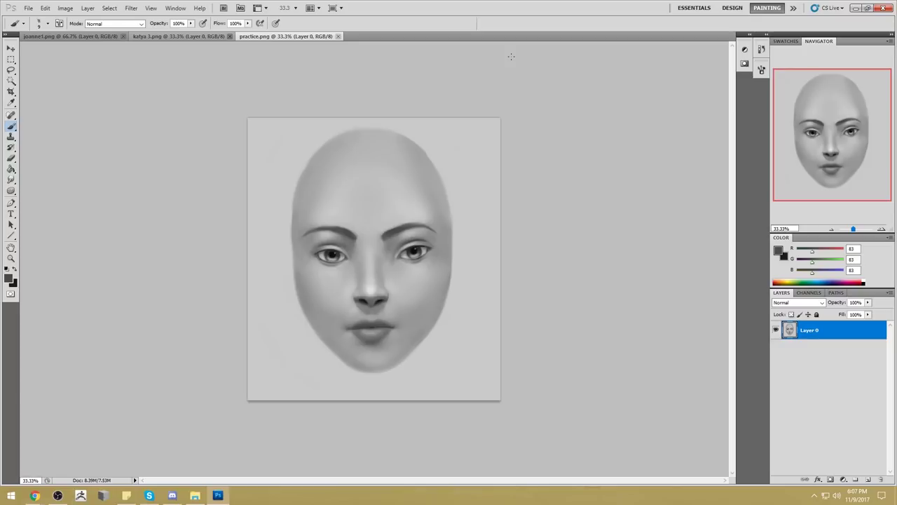
# Open practice.png in Liquify and nudge the brow and temple areas with brush size 751 and density 22.
pyautogui.click(131, 8)
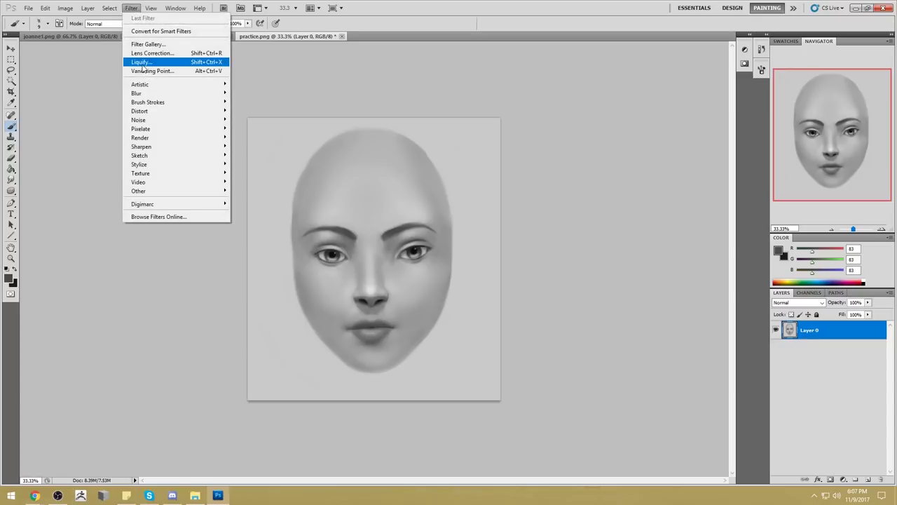
pyautogui.click(150, 64)
pyautogui.moveTo(851, 79)
pyautogui.mouseDown()
pyautogui.moveTo(810, 93)
pyautogui.moveTo(825, 93)
pyautogui.mouseUp()
pyautogui.moveTo(418, 216); pyautogui.dragTo(413, 213)
pyautogui.moveTo(497, 229); pyautogui.dragTo(500, 225)
pyautogui.moveTo(562, 222); pyautogui.dragTo(561, 231)
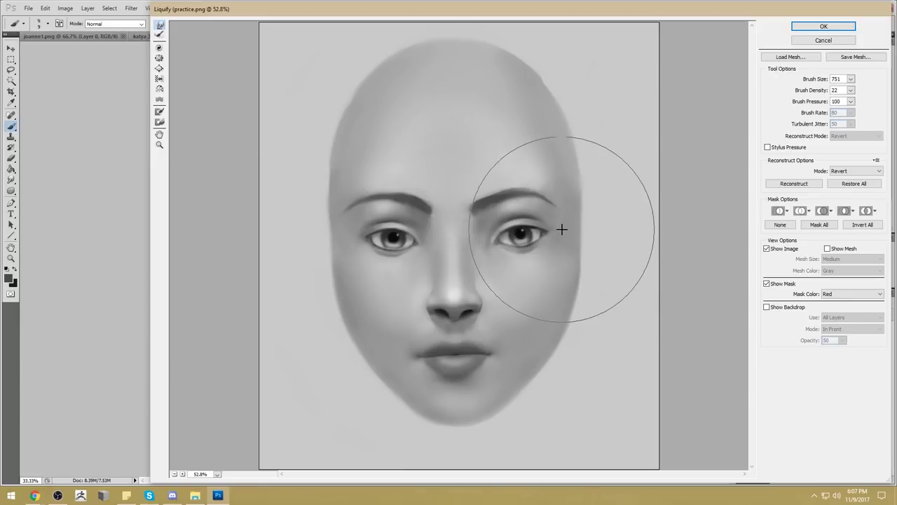
# Reshape both eyebrows into slimmer, more arched forms in Liquify with brush size 346.
pyautogui.moveTo(851, 79)
pyautogui.mouseDown()
pyautogui.moveTo(818, 91)
pyautogui.moveTo(699, 94)
pyautogui.mouseUp()
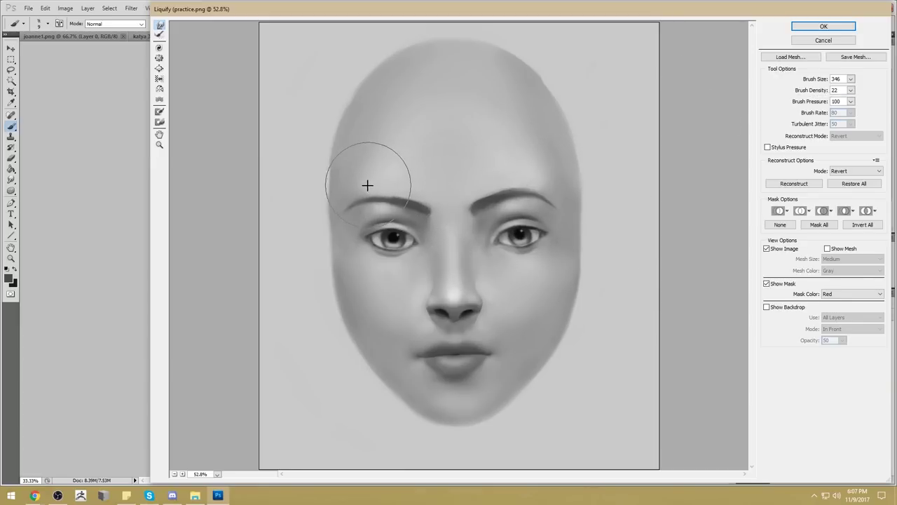
pyautogui.moveTo(341, 213); pyautogui.dragTo(311, 212)
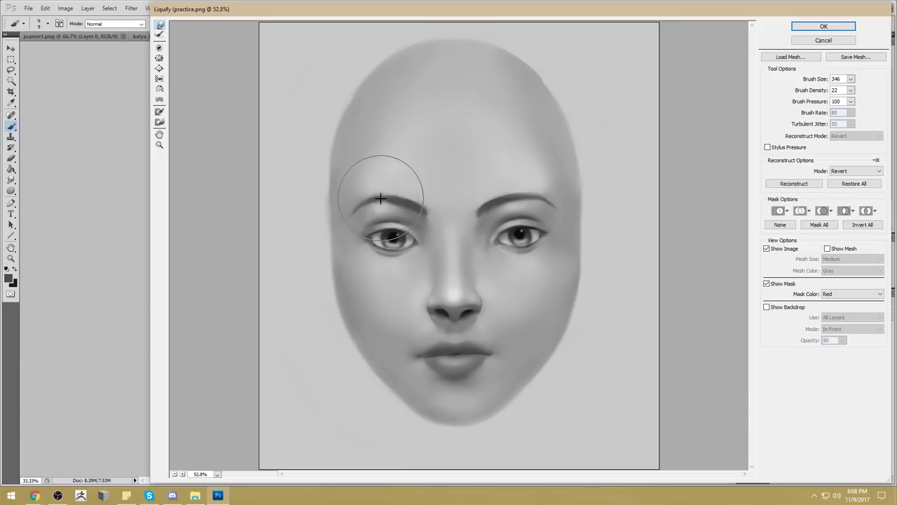
pyautogui.moveTo(515, 192); pyautogui.dragTo(502, 188)
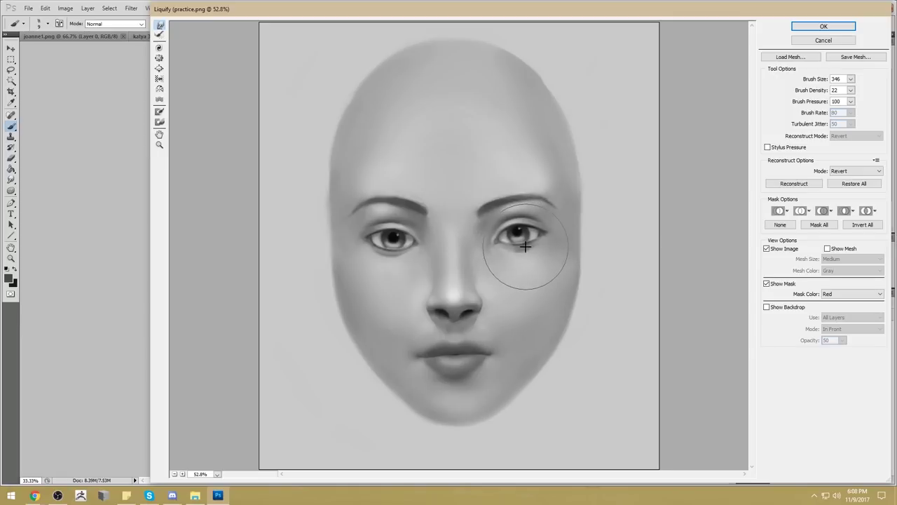
# Nudge the viewer's left eye slightly upward in Liquify with brush size 286.
pyautogui.click(851, 78)
pyautogui.click(392, 239)
pyautogui.moveTo(392, 241); pyautogui.dragTo(392, 235)
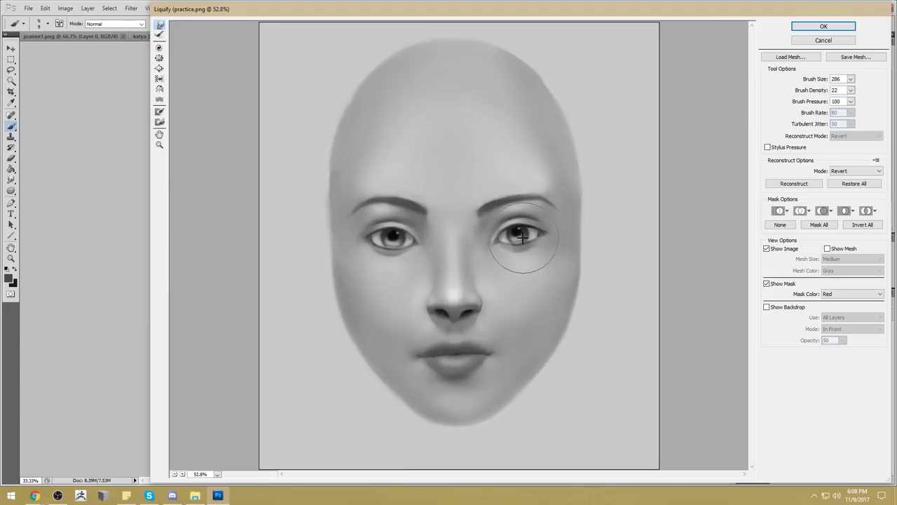
# Adjust the area around the viewer's right eye in Liquify with brush size 466.
pyautogui.hotkey('ctrl', '-')
pyautogui.hotkey('ctrl', '-')
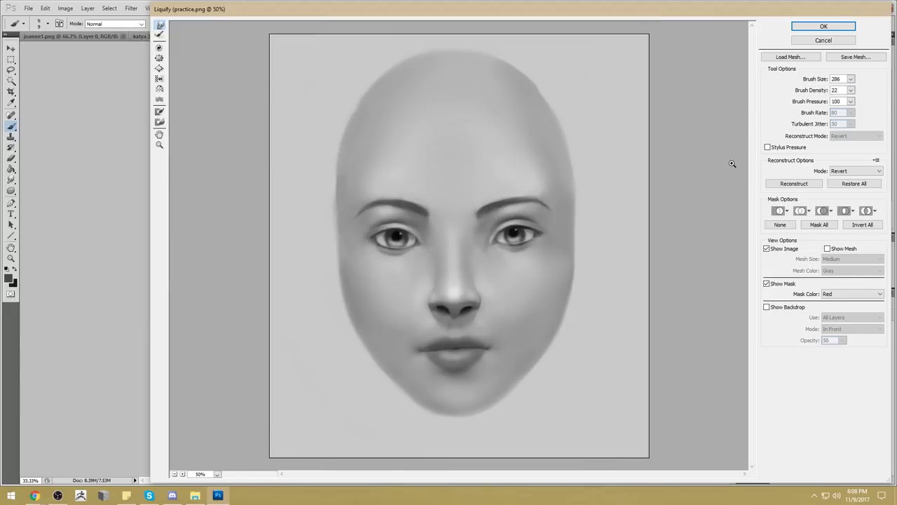
pyautogui.click(851, 79)
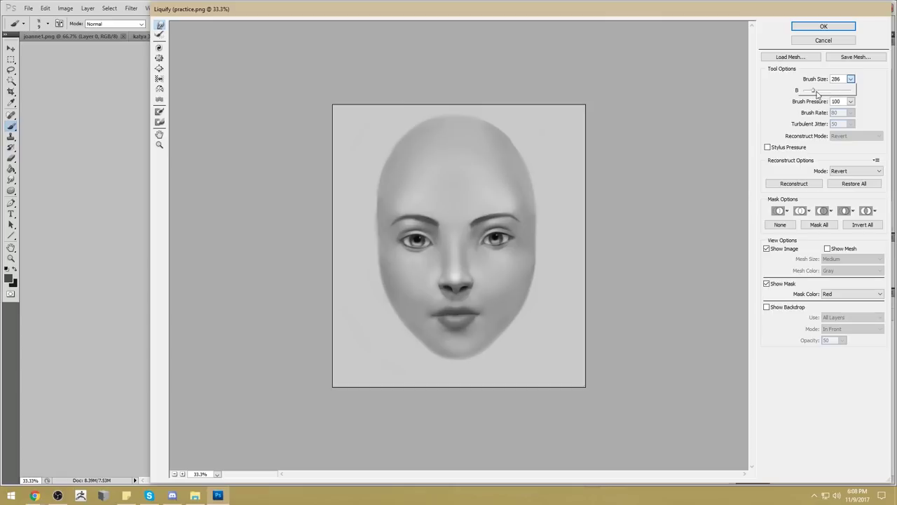
pyautogui.click(475, 245)
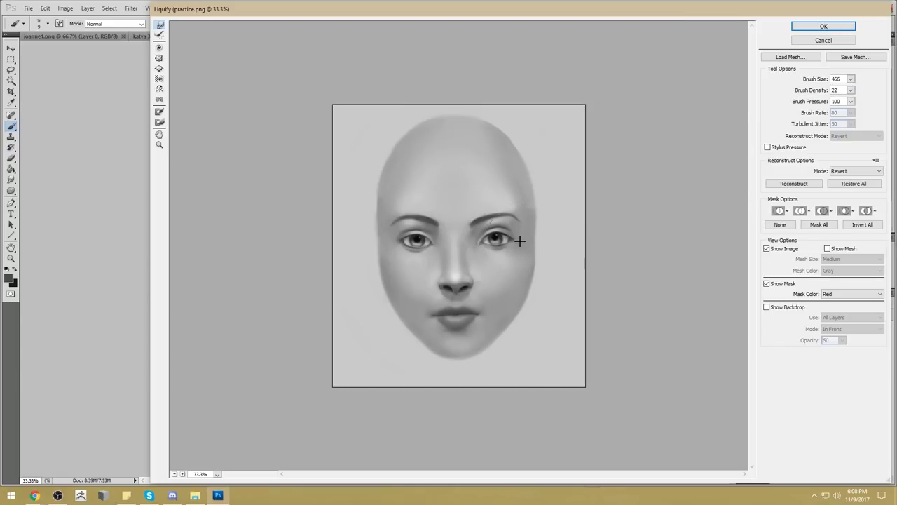
# Reshape the jaw contour, mouth and nose in Liquify with brush size 586.
pyautogui.click(850, 79)
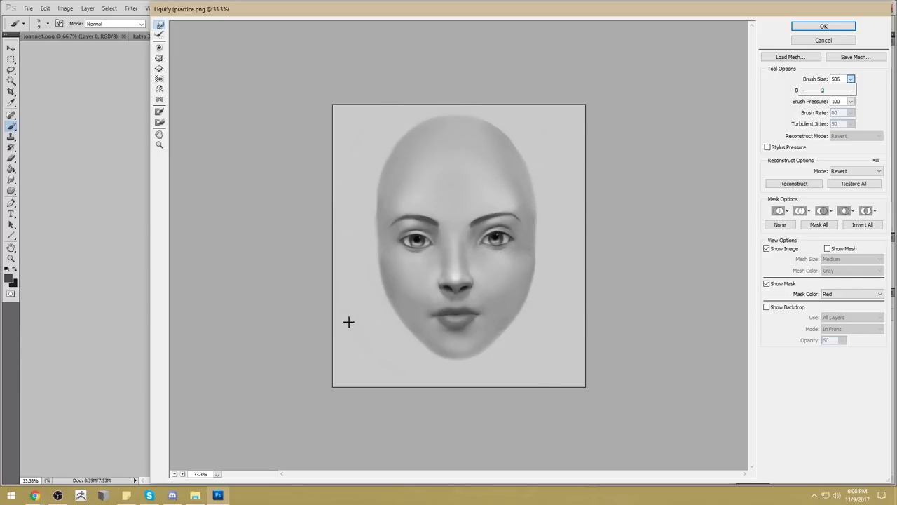
pyautogui.click(379, 298)
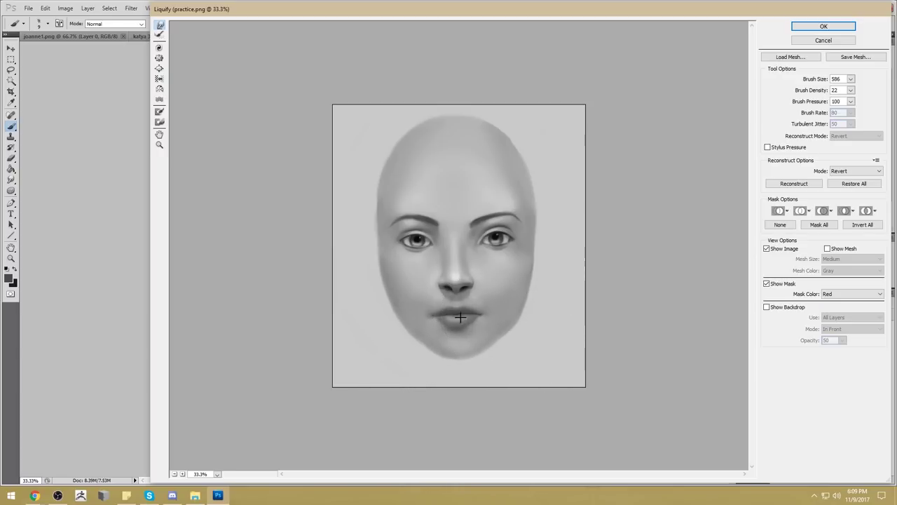
pyautogui.moveTo(457, 285)
pyautogui.mouseDown()
pyautogui.moveTo(434, 278)
pyautogui.moveTo(481, 278)
pyautogui.moveTo(422, 291)
pyautogui.mouseUp()
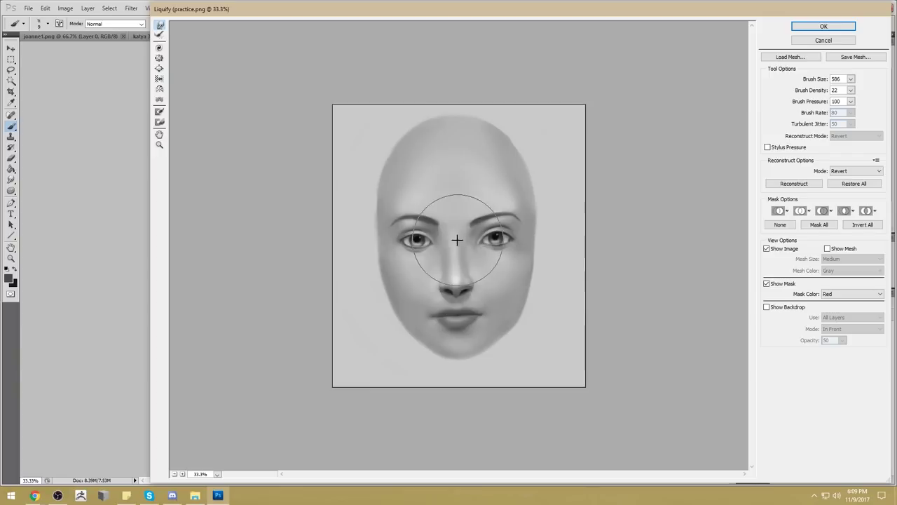
# Refine the eyebrow and eye on the viewer's right in Liquify with brush sizes 241, 451 and 181.
pyautogui.click(850, 79)
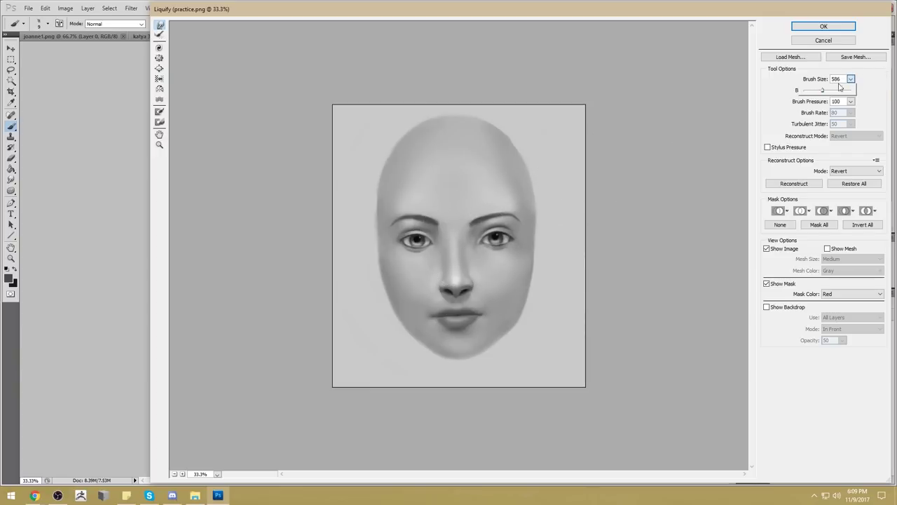
pyautogui.click(509, 209)
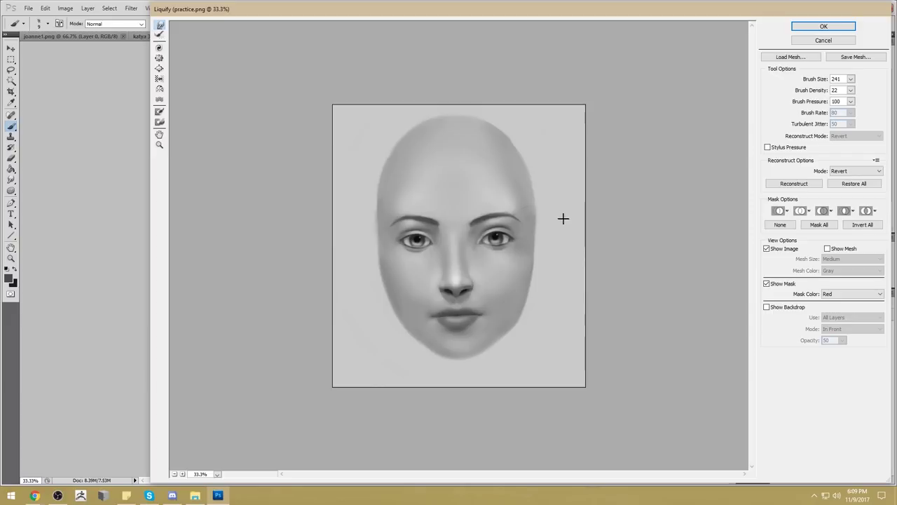
pyautogui.moveTo(853, 81); pyautogui.dragTo(818, 94)
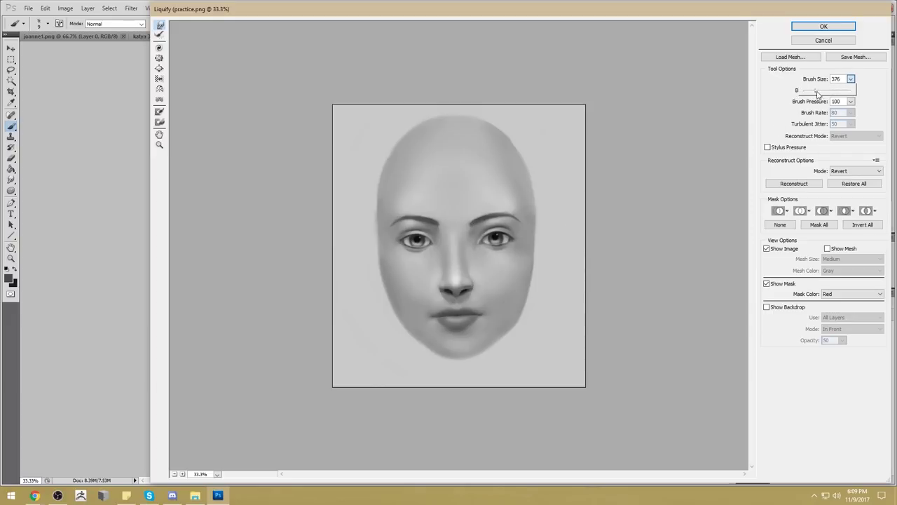
pyautogui.click(483, 231)
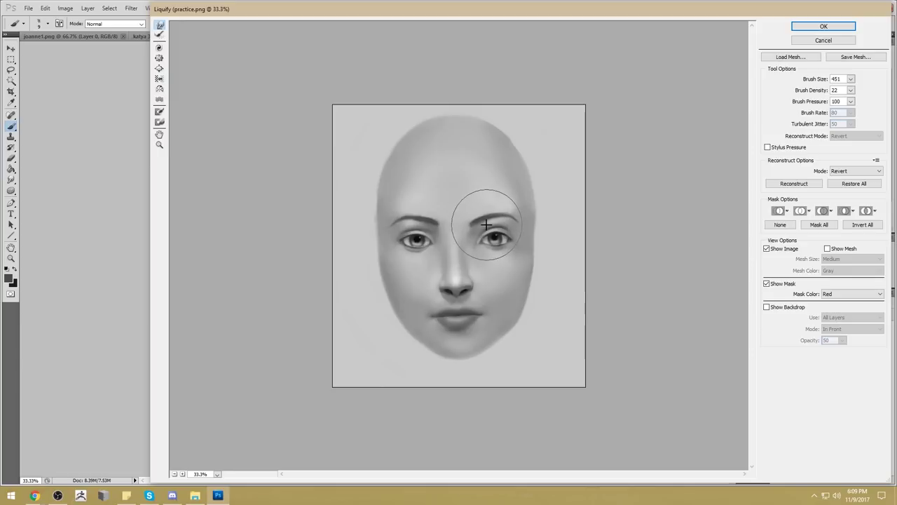
pyautogui.click(850, 79)
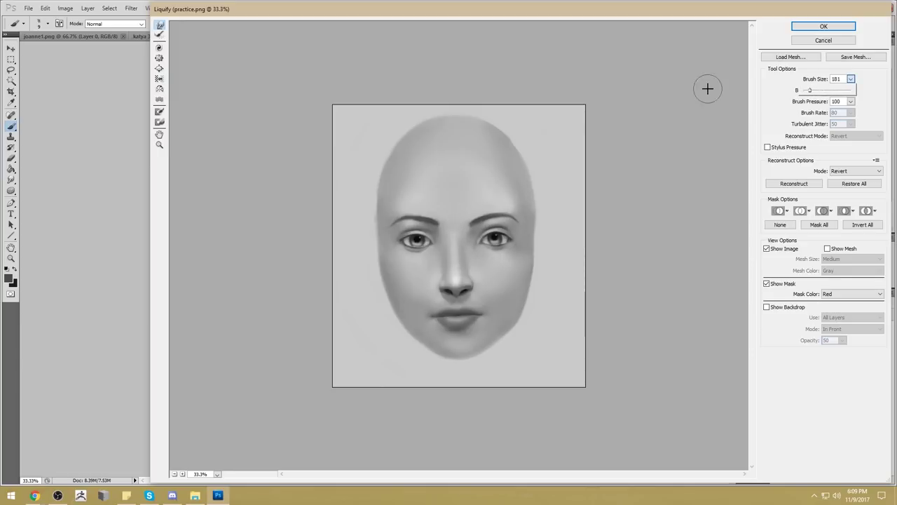
pyautogui.moveTo(500, 224); pyautogui.dragTo(504, 224)
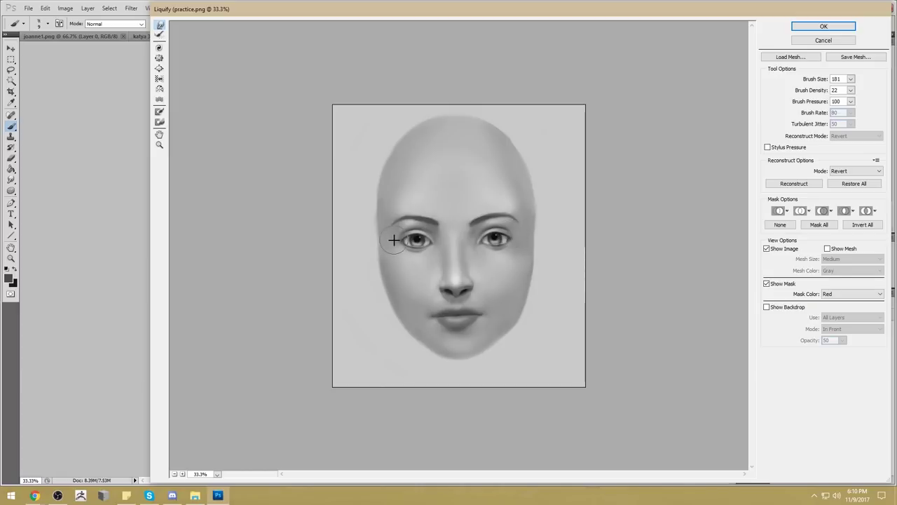
# Nudge the eyes into better alignment with Liquify brush size 331 and apply the changes.
pyautogui.click(851, 79)
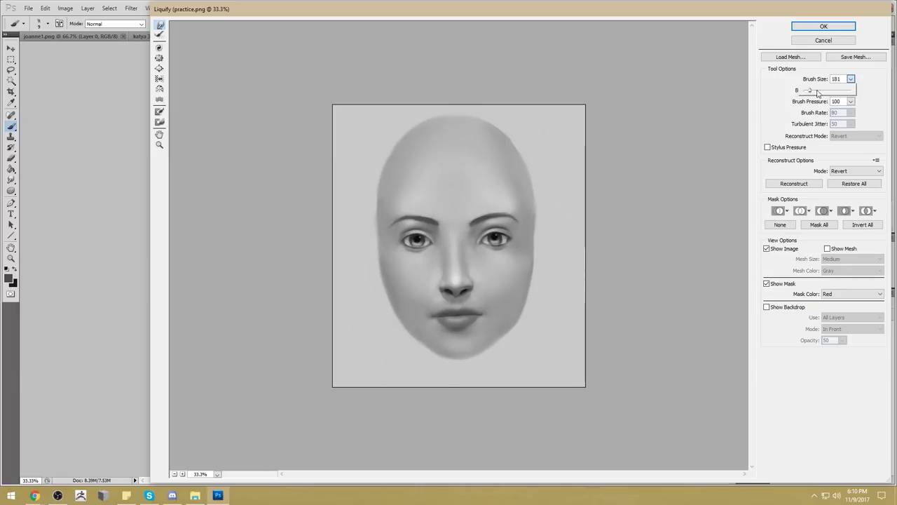
pyautogui.click(516, 240)
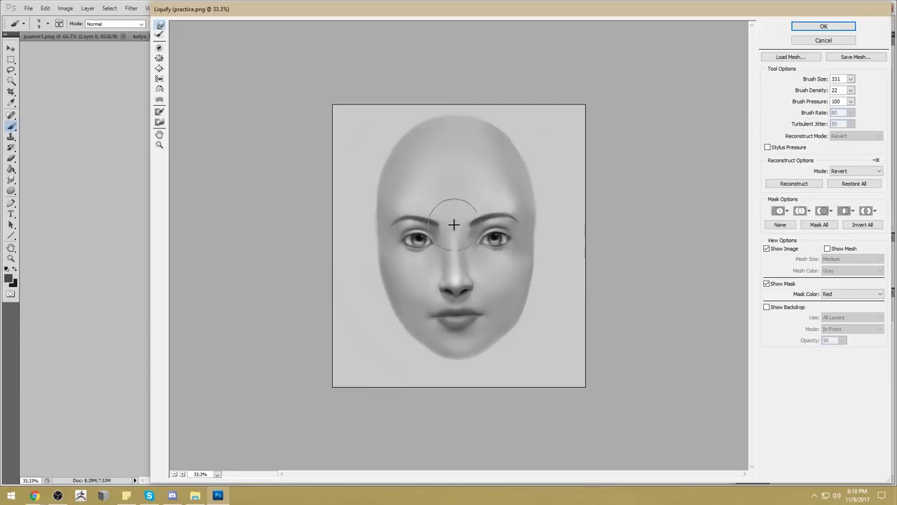
pyautogui.press('Return')
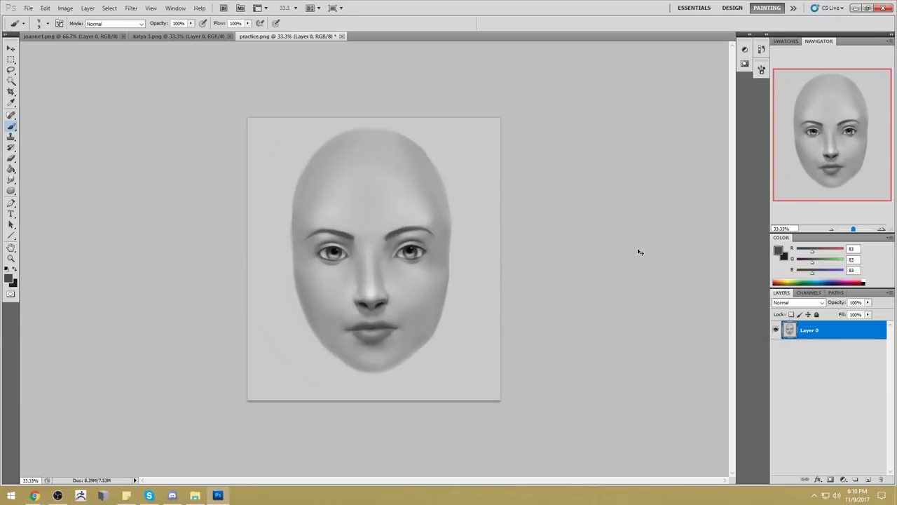
# Flip the portrait horizontally and push the face contour on the viewer's left slightly inward in Liquify with brush size 736.
pyautogui.hotkey('ctrl', 'z')
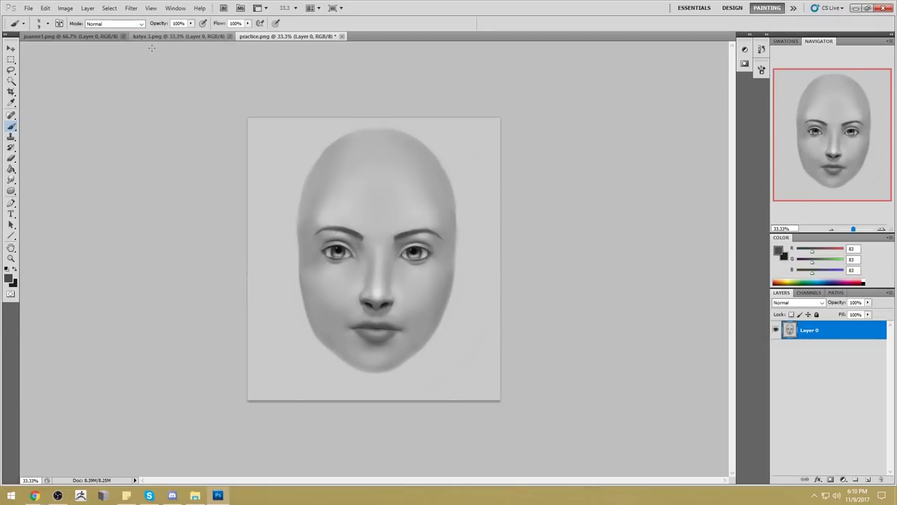
pyautogui.click(129, 9)
pyautogui.click(140, 59)
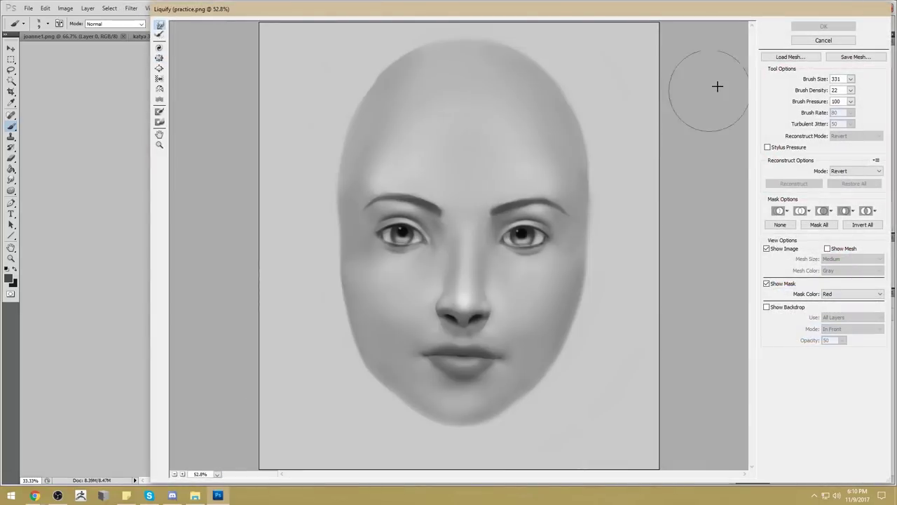
pyautogui.click(850, 79)
pyautogui.moveTo(819, 91); pyautogui.dragTo(827, 92)
pyautogui.click(304, 171)
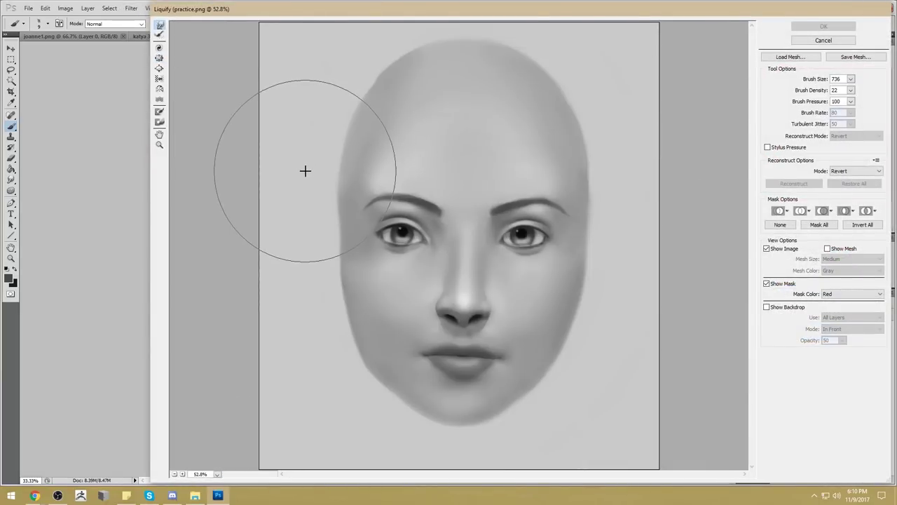
pyautogui.moveTo(274, 250); pyautogui.dragTo(287, 276)
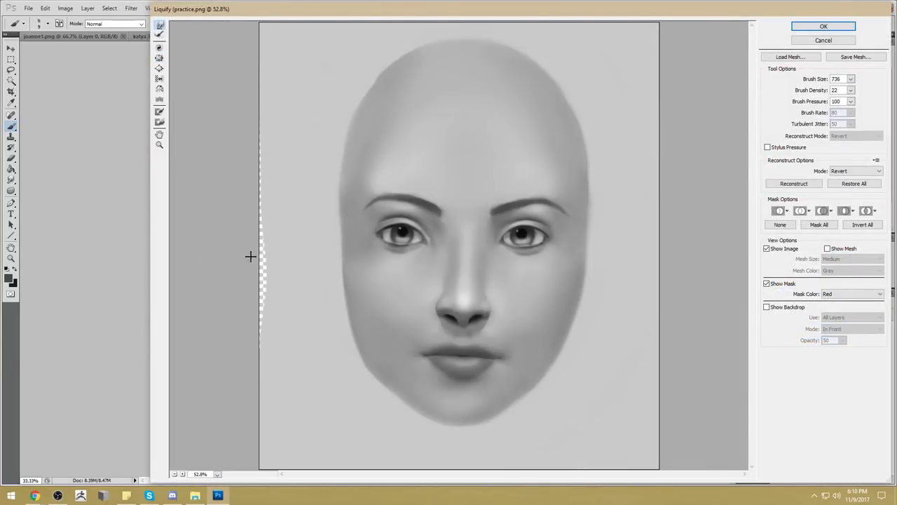
pyautogui.moveTo(246, 187)
pyautogui.mouseDown()
pyautogui.moveTo(320, 302)
pyautogui.moveTo(322, 355)
pyautogui.moveTo(321, 336)
pyautogui.moveTo(345, 389)
pyautogui.mouseUp()
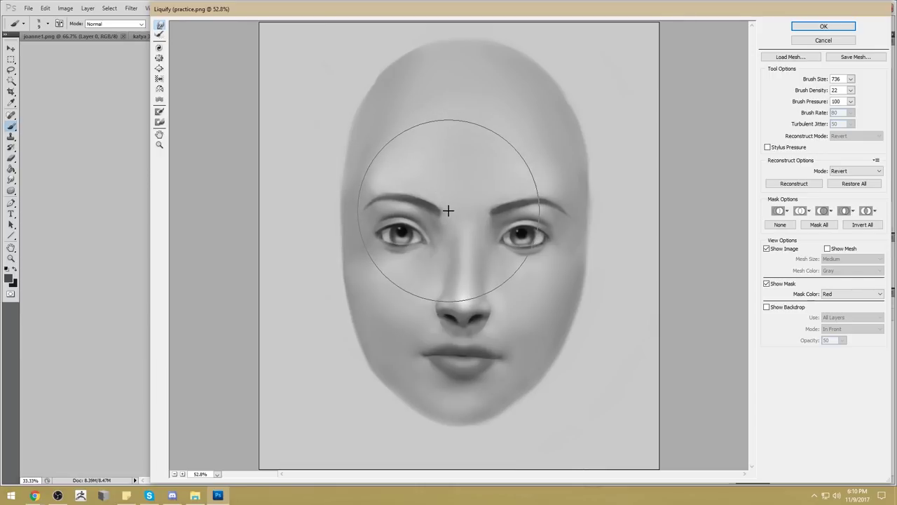
# Adjust the inner ends of both eyebrows and the inner eye area in Liquify with brush sizes 436 and 256.
pyautogui.click(851, 78)
pyautogui.click(815, 91)
pyautogui.click(471, 210)
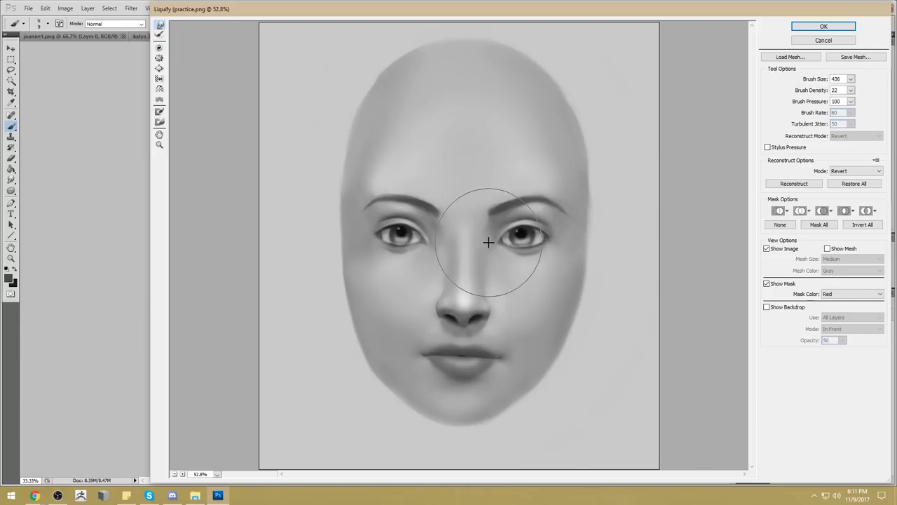
pyautogui.click(852, 80)
pyautogui.click(849, 80)
pyautogui.click(505, 218)
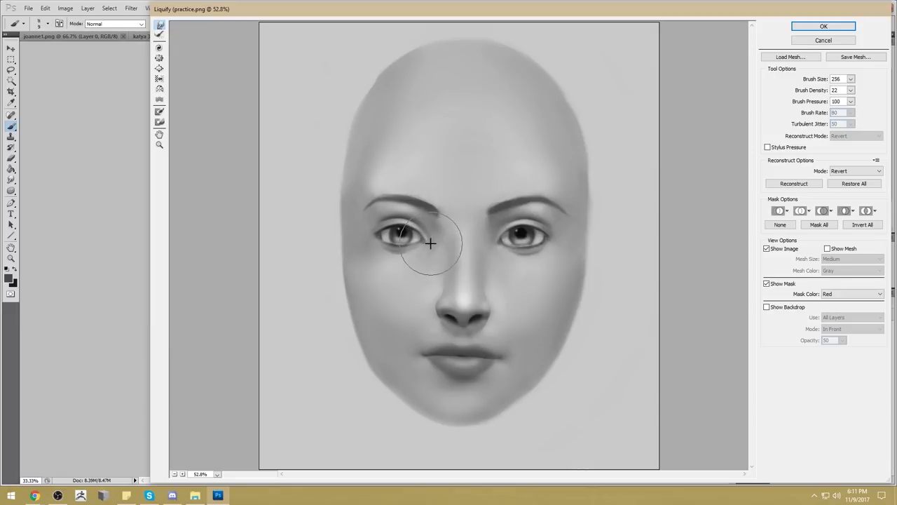
# Reshape the iris and inner corner of the viewer's left eye with Liquify brush size 151 and apply the changes.
pyautogui.click(850, 79)
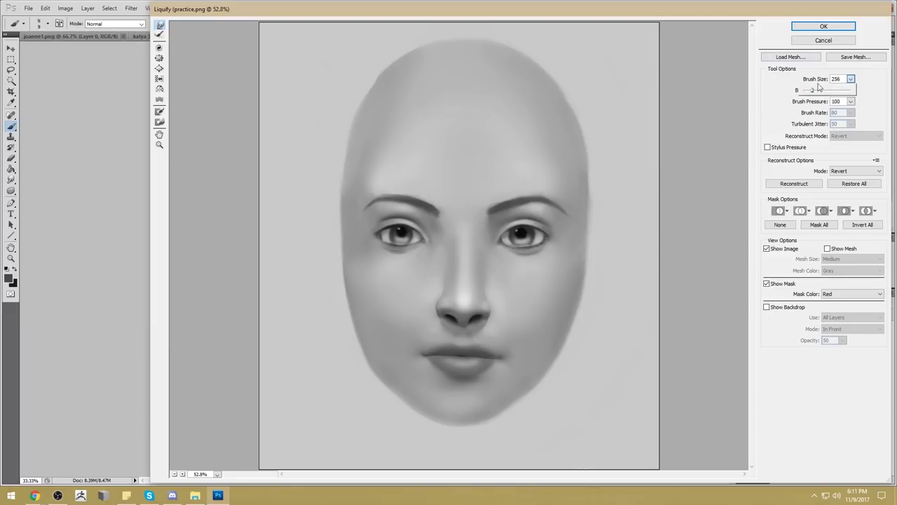
pyautogui.click(401, 236)
pyautogui.moveTo(407, 239); pyautogui.dragTo(423, 241)
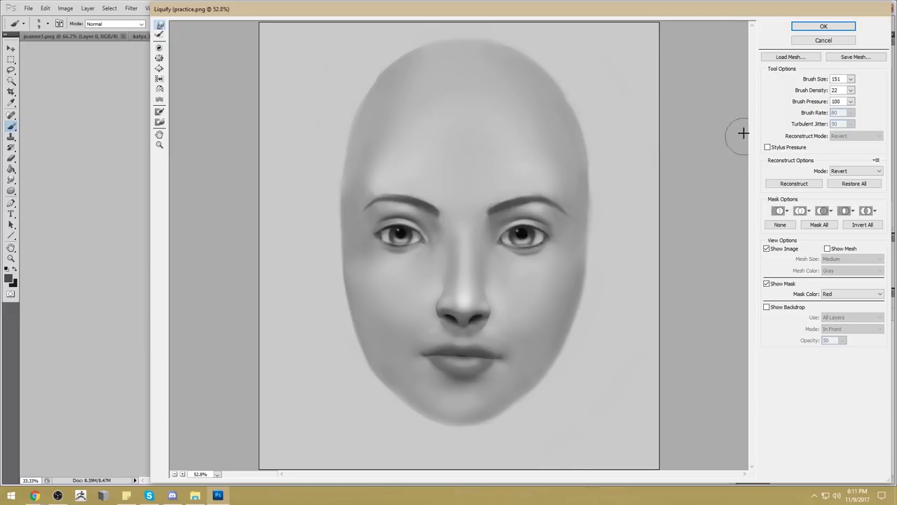
pyautogui.click(824, 26)
# Toggle the last Liquify edit to compare before and after, and flip the portrait back horizontally.
pyautogui.hotkey('ctrl', 'z')
pyautogui.hotkey('ctrl', 'z')
pyautogui.hotkey('ctrl', 'z')
pyautogui.hotkey('ctrl', 'z')
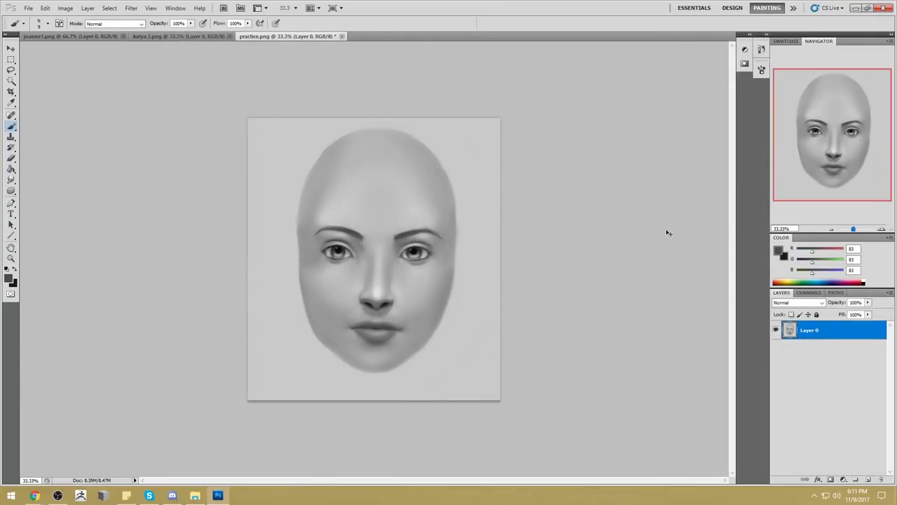
pyautogui.hotkey('ctrl', 'z')
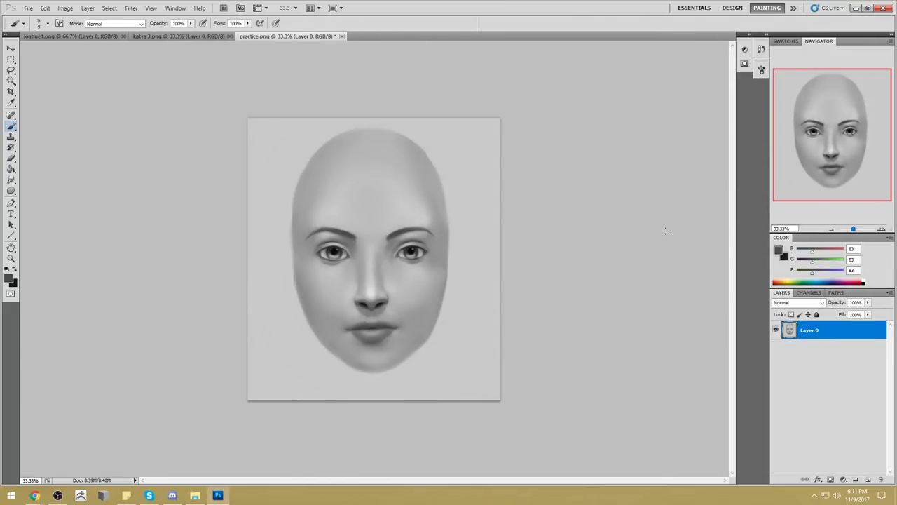
# Nudge the eye on the viewer's right in Liquify with brush size 286 and apply the change.
pyautogui.click(132, 8)
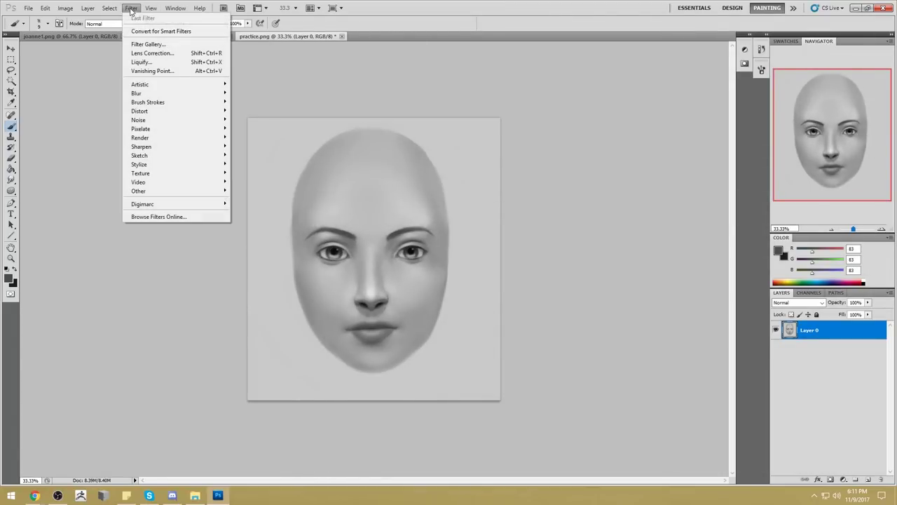
pyautogui.click(142, 61)
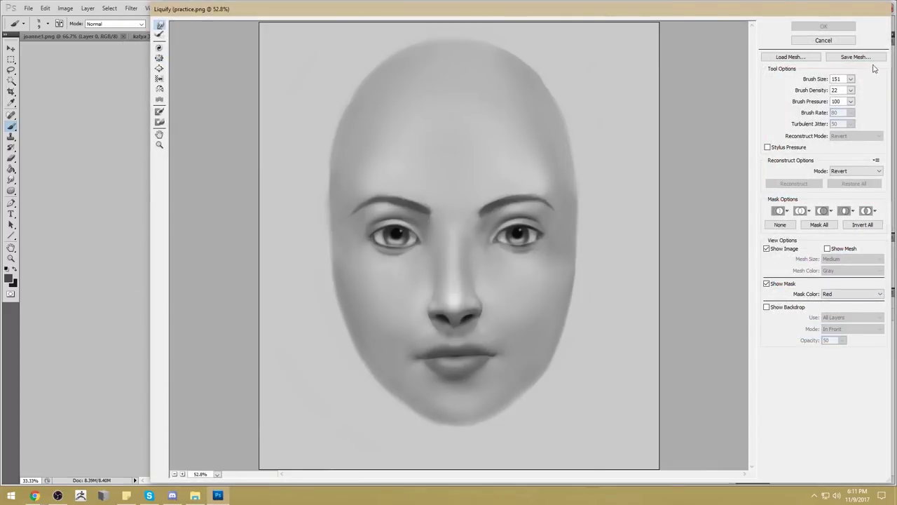
pyautogui.click(850, 79)
pyautogui.moveTo(811, 92); pyautogui.dragTo(814, 92)
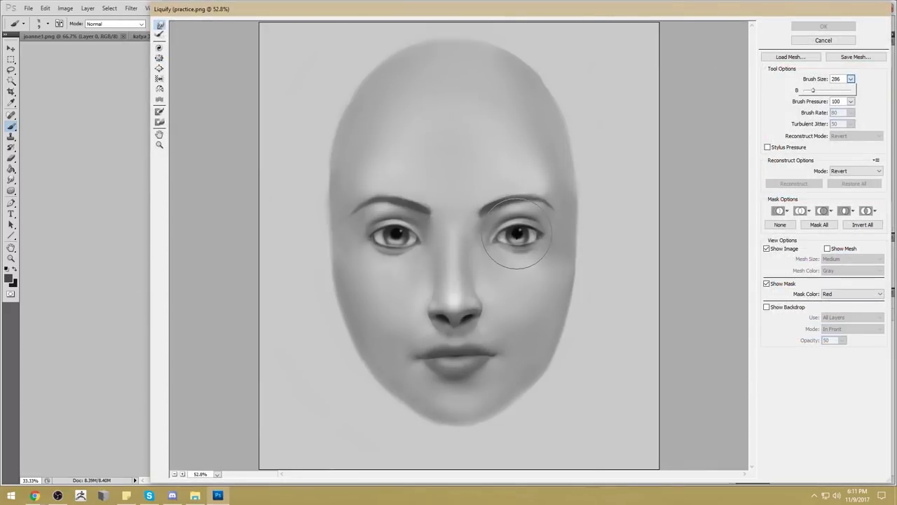
pyautogui.click(512, 235)
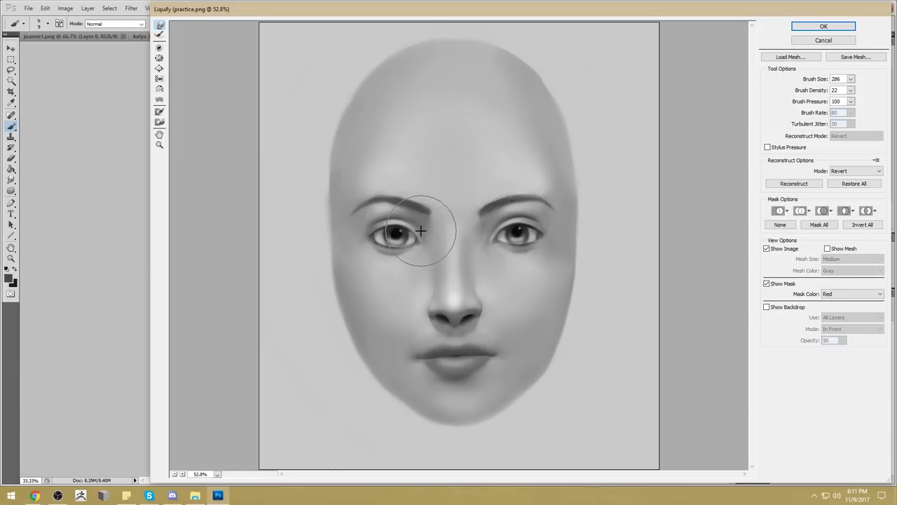
pyautogui.click(824, 26)
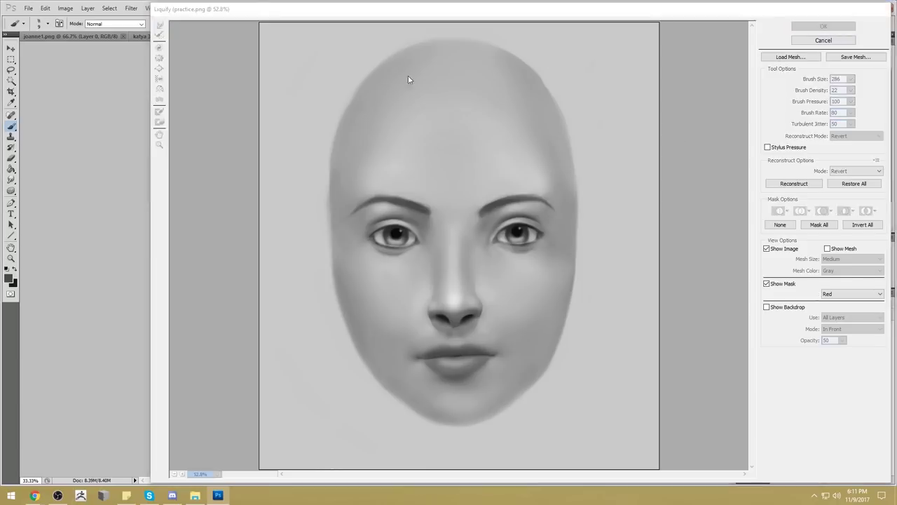
# Soften the outer ends of both eyebrows with the Smudge tool at 6% strength.
pyautogui.click(10, 180)
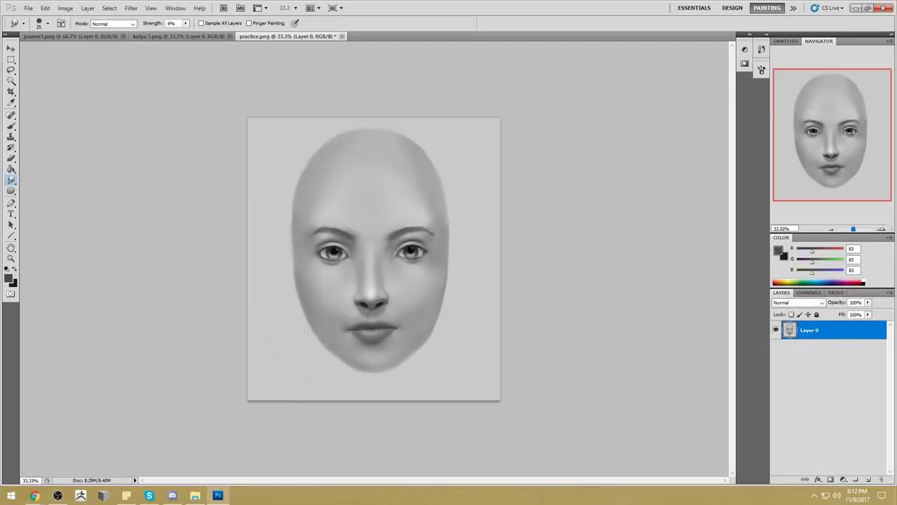
# Set up a large soft round brush in Darken mode with a mid grey sampled from the face.
pyautogui.press('b')
pyautogui.rightClick(386, 160)
pyautogui.click(499, 282)
pyautogui.click(621, 256)
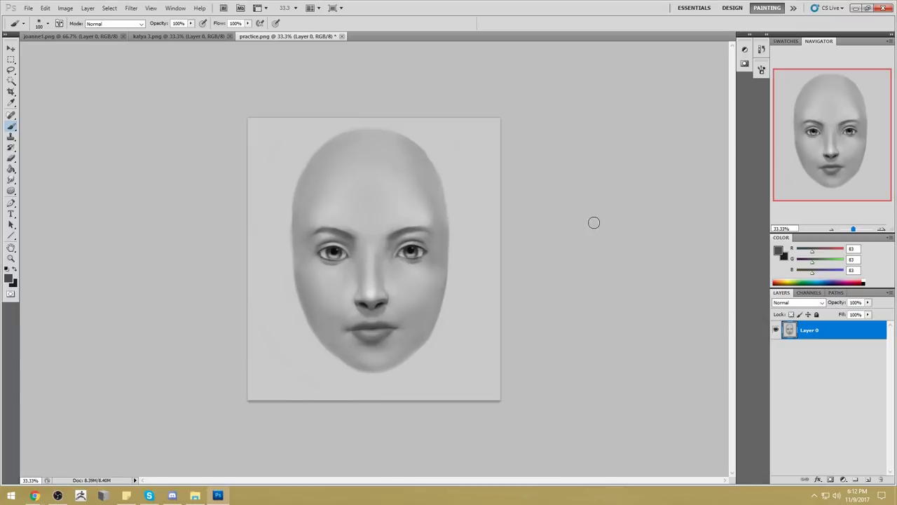
pyautogui.press(']')
pyautogui.press(']')
pyautogui.press(']')
pyautogui.press(']')
pyautogui.press(']')
pyautogui.press(']')
pyautogui.press(']')
pyautogui.keyDown('alt'); pyautogui.click(435, 245); pyautogui.keyUp('alt')
pyautogui.click(114, 23)
pyautogui.click(115, 66)
# Shade the temples and sides of the forehead with a 500 px Darken brush, sampling greys from the surrounding skin.
pyautogui.press('[')
pyautogui.press('[')
pyautogui.press('[')
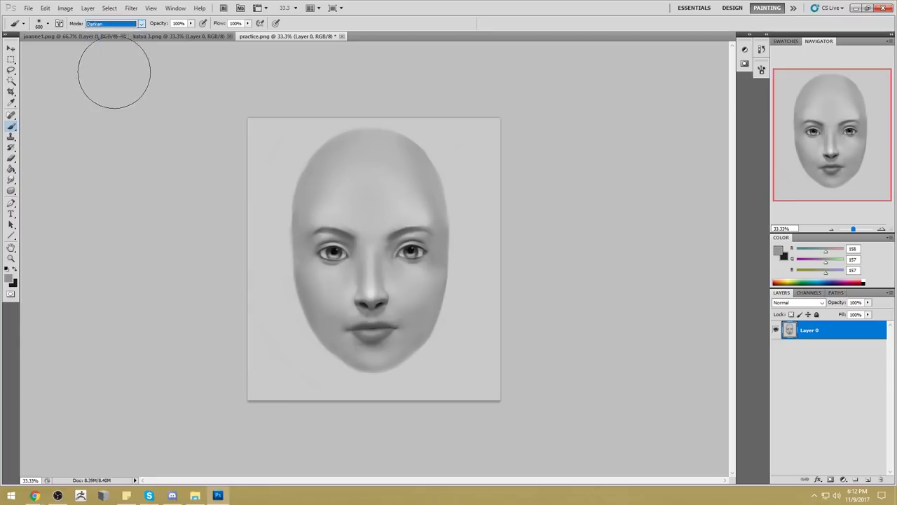
pyautogui.press(']')
pyautogui.press(']')
pyautogui.keyDown('alt'); pyautogui.click(434, 201); pyautogui.keyUp('alt')
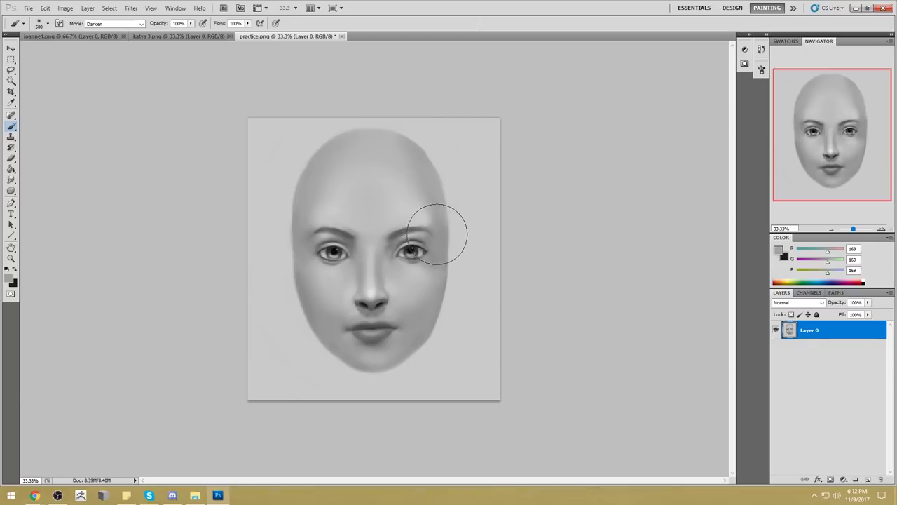
pyautogui.keyDown('alt'); pyautogui.click(309, 216); pyautogui.keyUp('alt')
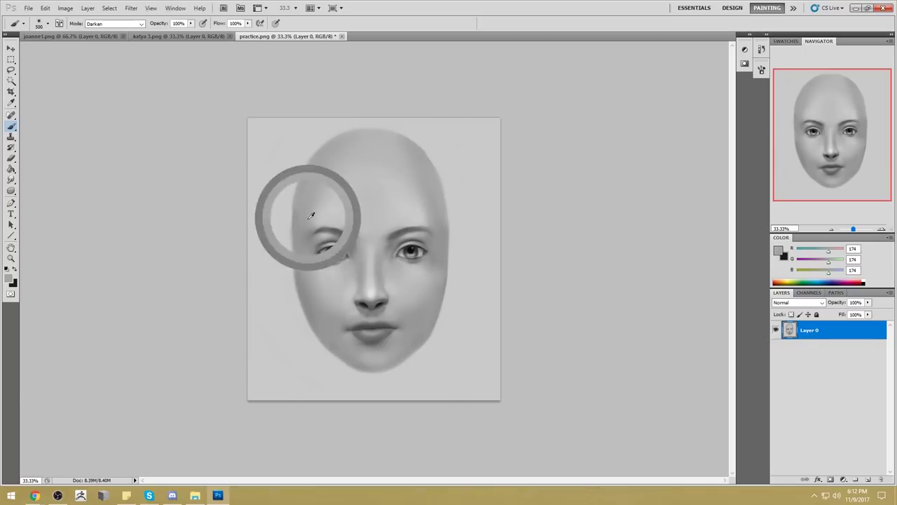
pyautogui.keyDown('alt'); pyautogui.click(369, 194); pyautogui.keyUp('alt')
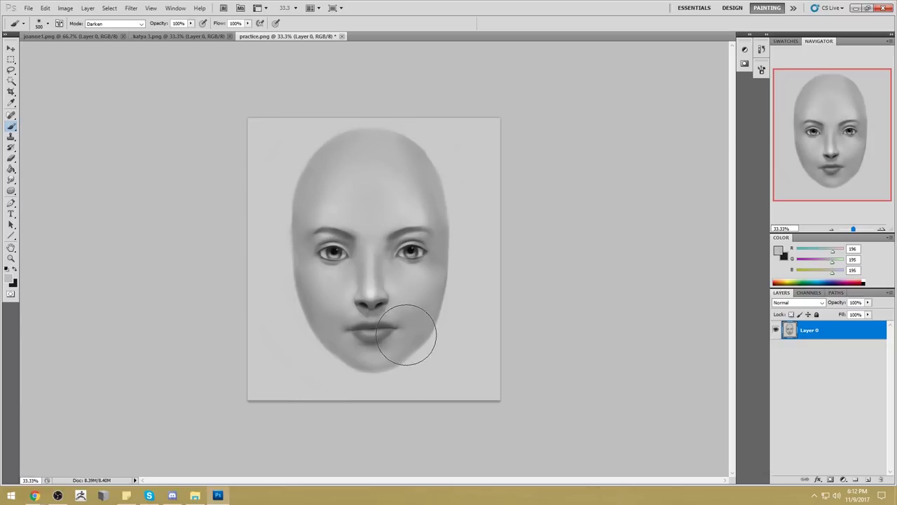
# Lighten the upper forehead with a 1000 px brush in Lighten mode, using a light grey sampled from the forehead.
pyautogui.keyDown('alt'); pyautogui.click(368, 195); pyautogui.keyUp('alt')
pyautogui.press(']')
pyautogui.press(']')
pyautogui.press(']')
pyautogui.press(']')
pyautogui.press(']')
pyautogui.keyDown('alt'); pyautogui.click(451, 161); pyautogui.keyUp('alt')
pyautogui.click(114, 23)
pyautogui.click(109, 111)
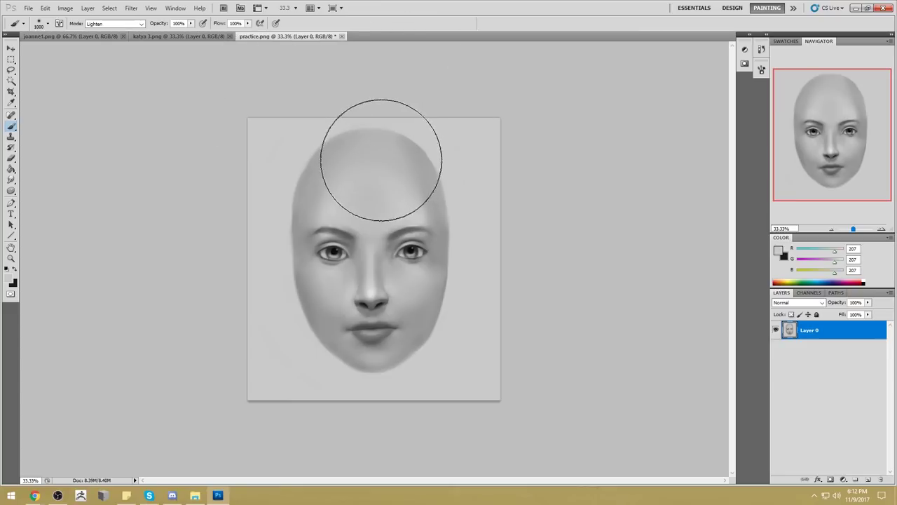
pyautogui.moveTo(381, 165)
pyautogui.mouseDown()
pyautogui.moveTo(400, 161)
pyautogui.moveTo(422, 184)
pyautogui.moveTo(441, 176)
pyautogui.moveTo(363, 130)
pyautogui.mouseUp()
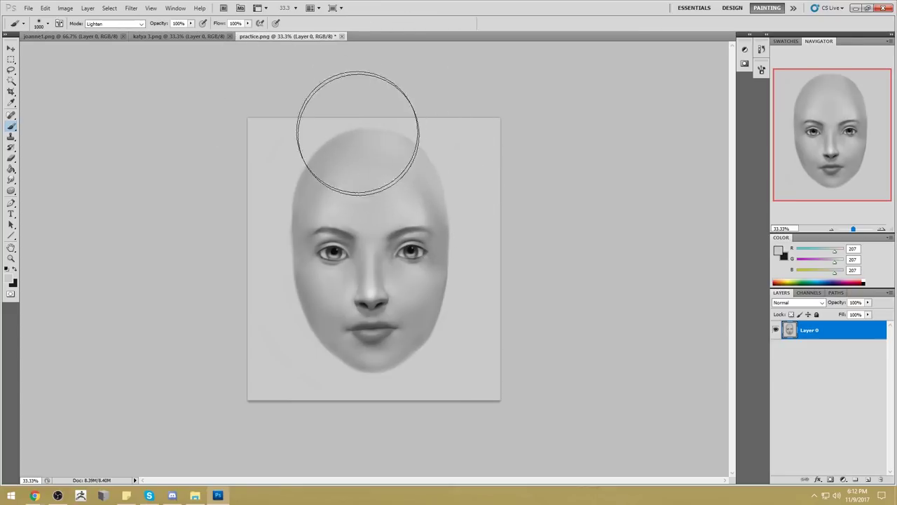
# Brighten the cheeks in Lighten mode at 28% opacity, sampling greys from the skin on both sides of the face.
pyautogui.moveTo(190, 23); pyautogui.dragTo(157, 35)
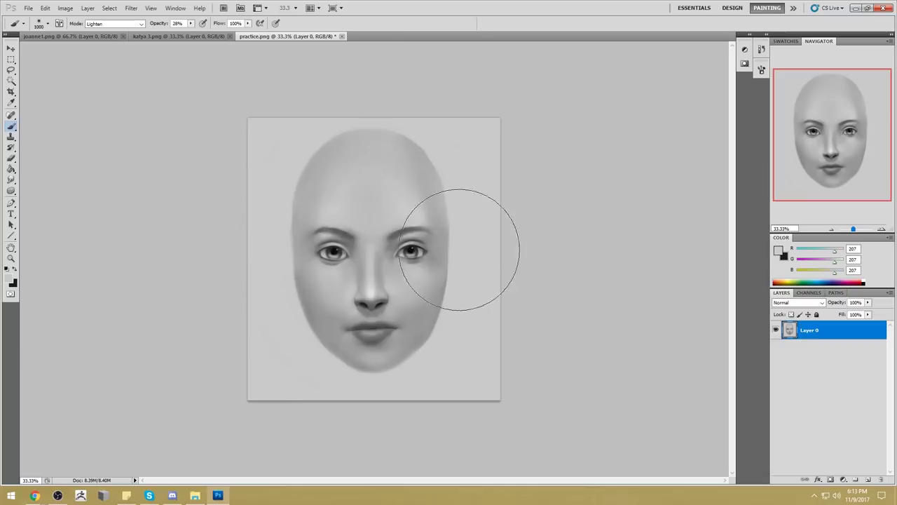
pyautogui.keyDown('alt'); pyautogui.click(310, 280); pyautogui.keyUp('alt')
pyautogui.keyDown('alt'); pyautogui.click(424, 279); pyautogui.keyUp('alt')
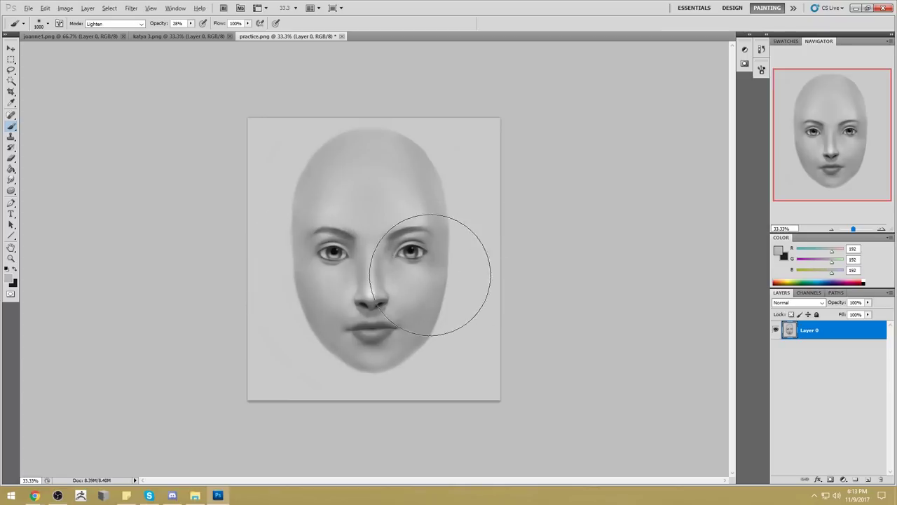
pyautogui.keyDown('alt'); pyautogui.click(428, 275); pyautogui.keyUp('alt')
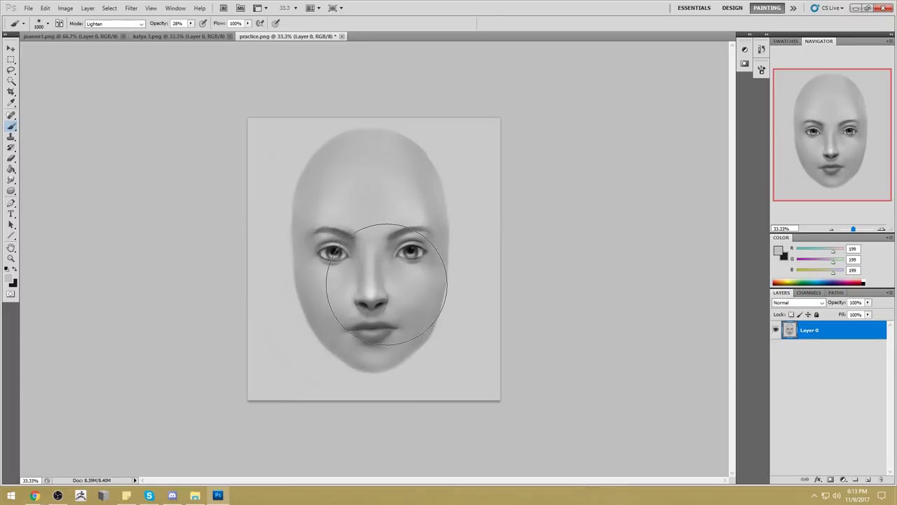
pyautogui.keyDown('alt'); pyautogui.click(362, 279); pyautogui.keyUp('alt')
# Shade between the inner brows and the nose bridge with a 600 px Darken brush, sampling dark greys from the brows.
pyautogui.press('[')
pyautogui.press('[')
pyautogui.press('[')
pyautogui.press('[')
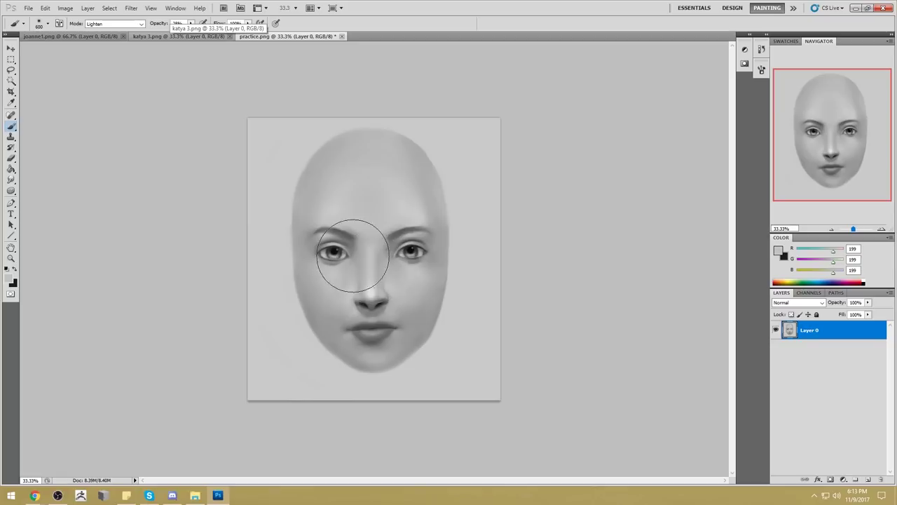
pyautogui.keyDown('alt'); pyautogui.click(390, 239); pyautogui.keyUp('alt')
pyautogui.click(125, 24)
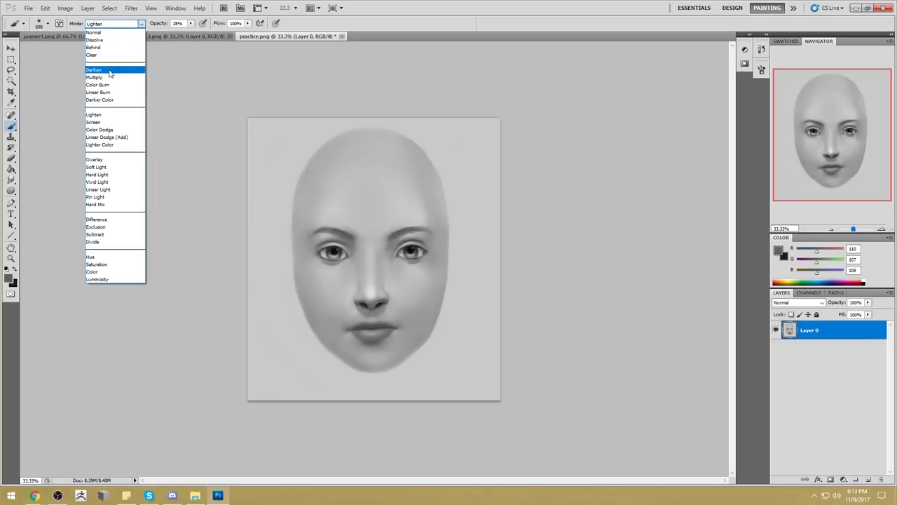
pyautogui.click(124, 67)
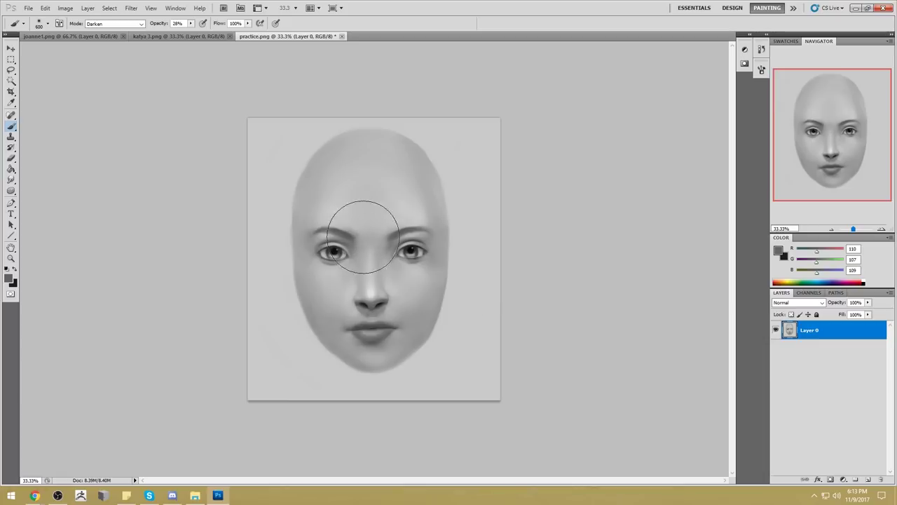
pyautogui.keyDown('alt'); pyautogui.click(391, 243); pyautogui.keyUp('alt')
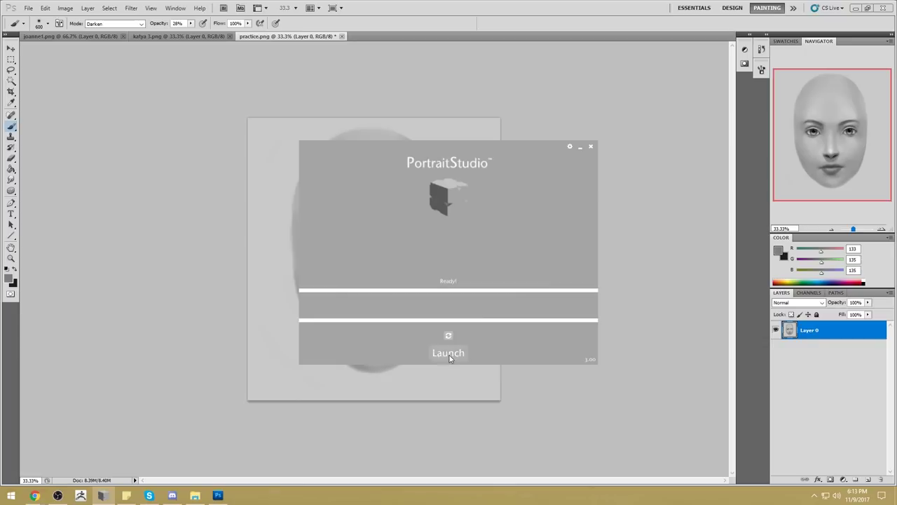
pyautogui.keyDown('alt'); pyautogui.click(392, 236); pyautogui.keyUp('alt')
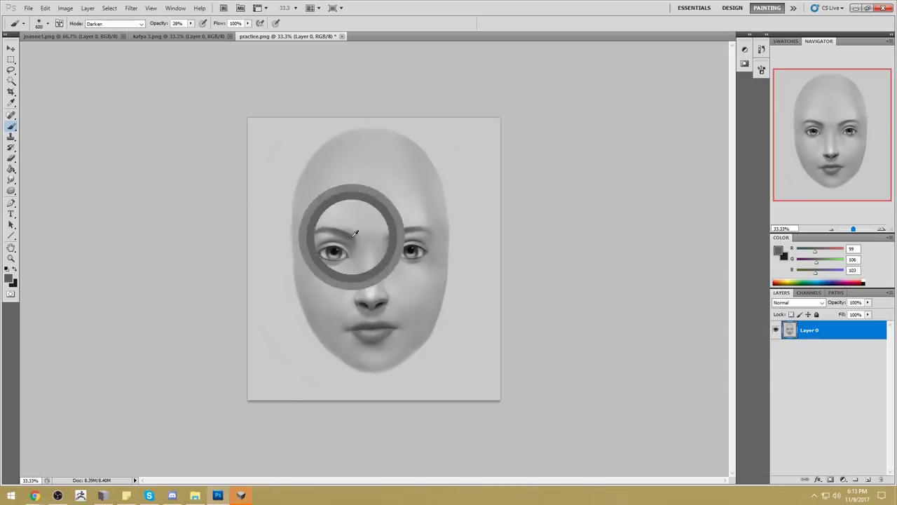
pyautogui.keyDown('alt'); pyautogui.click(381, 246); pyautogui.keyUp('alt')
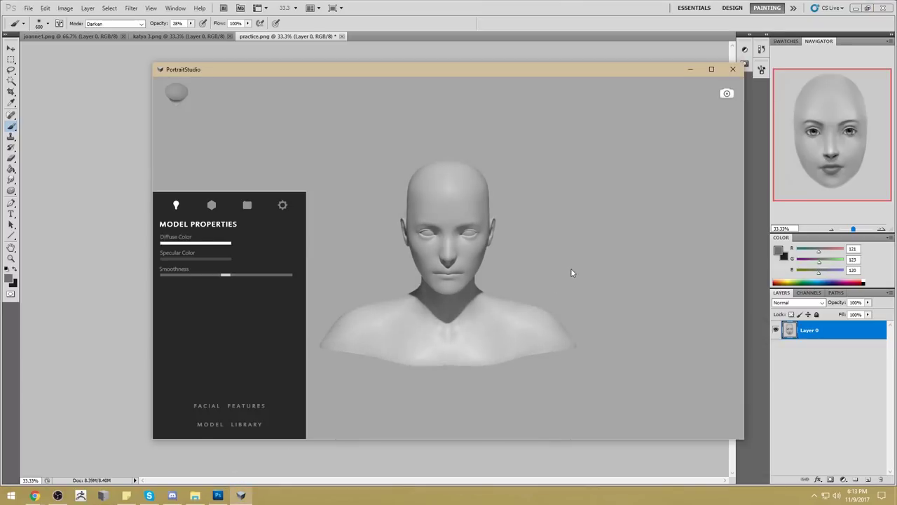
# In PortraitStudio, view the head in close profile and set Glabella Depth to 100 and Glabella Width to 44.
pyautogui.moveTo(572, 272); pyautogui.dragTo(492, 274)
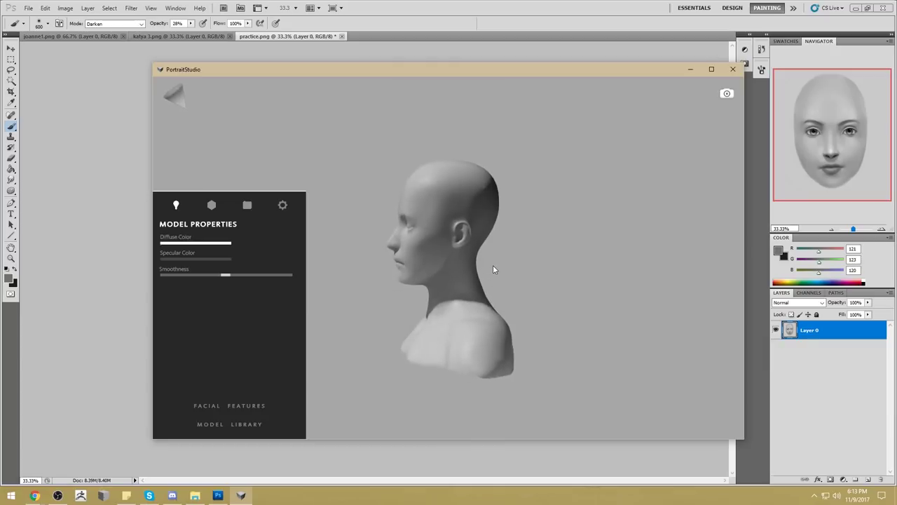
pyautogui.moveTo(462, 226); pyautogui.dragTo(411, 254)
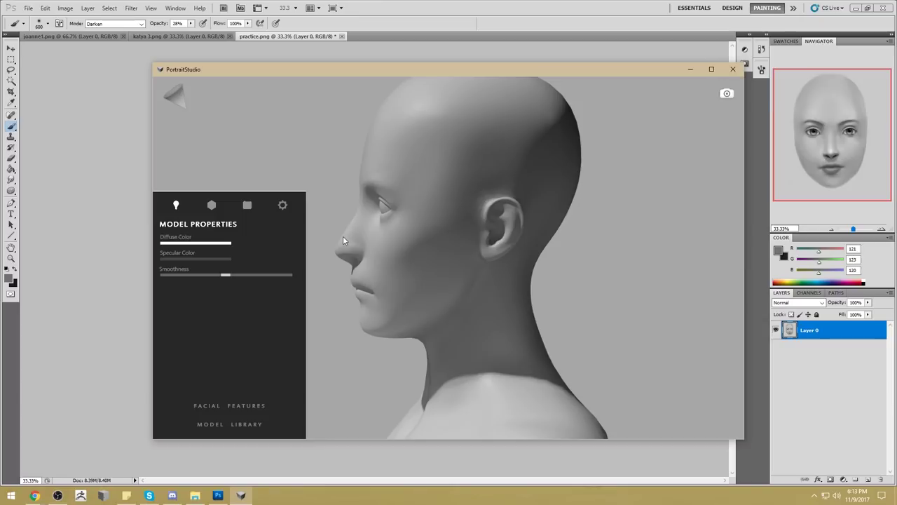
pyautogui.click(221, 406)
pyautogui.scroll(-5, 247, 278)
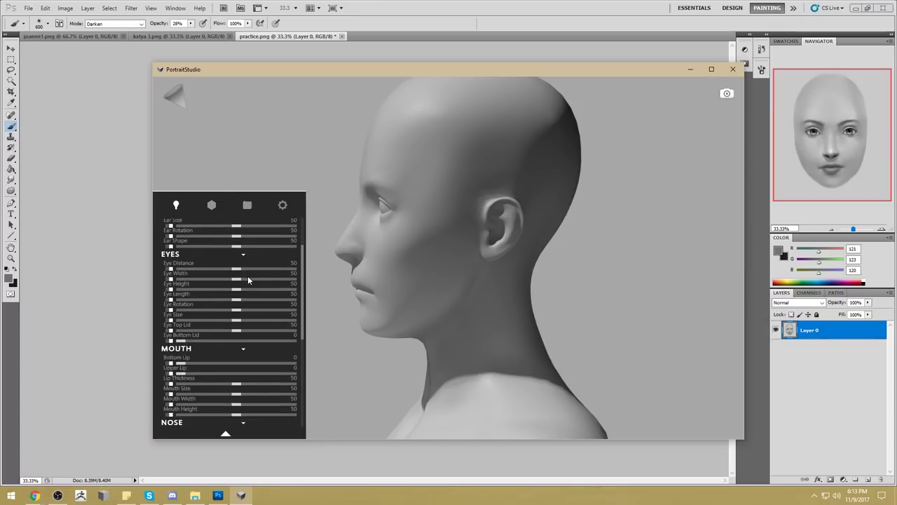
pyautogui.scroll(-1, 269, 292)
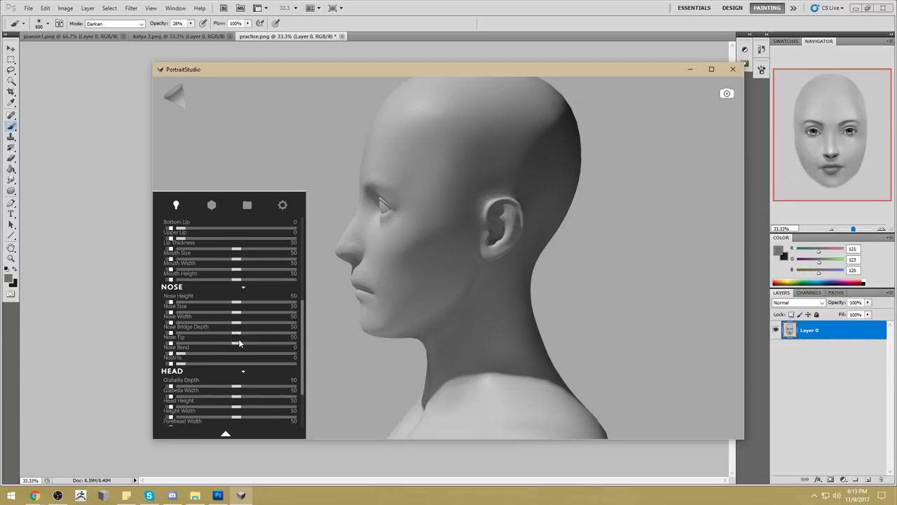
pyautogui.scroll(-1, 237, 338)
pyautogui.moveTo(171, 370); pyautogui.dragTo(310, 374)
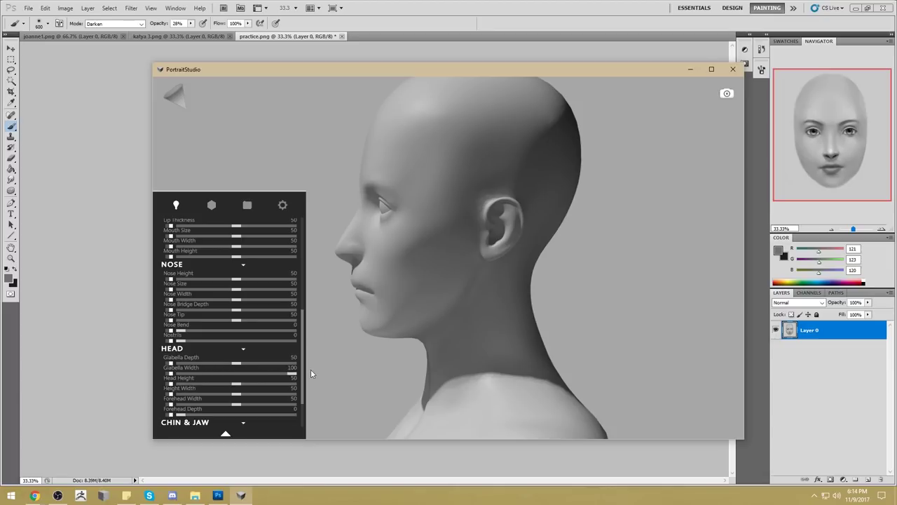
pyautogui.moveTo(238, 373); pyautogui.dragTo(292, 370)
pyautogui.moveTo(244, 367); pyautogui.dragTo(334, 368)
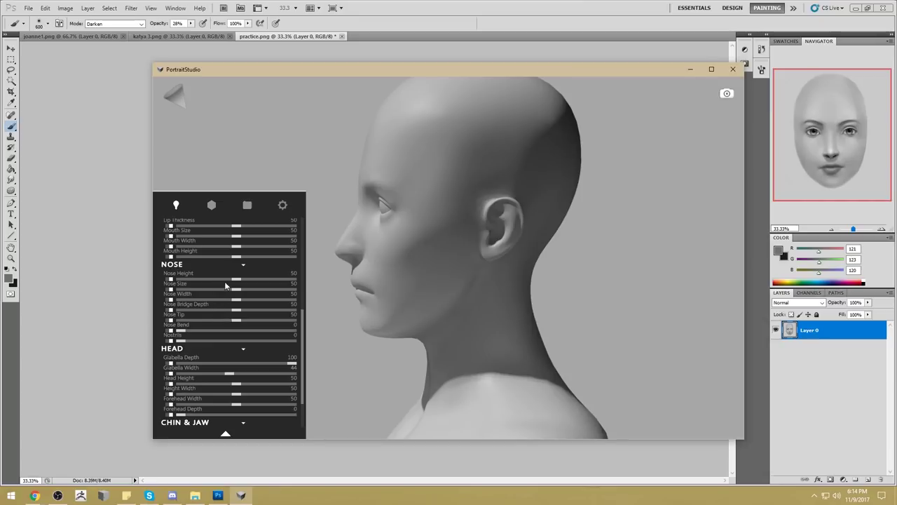
# Set Nose Height to 45 and Nose Bridge Depth to 100, vary the depth settings in front view, and return to Photoshop.
pyautogui.moveTo(240, 279)
pyautogui.mouseDown()
pyautogui.moveTo(274, 282)
pyautogui.moveTo(234, 287)
pyautogui.mouseUp()
pyautogui.moveTo(218, 316); pyautogui.dragTo(338, 315)
pyautogui.moveTo(421, 276); pyautogui.dragTo(480, 285)
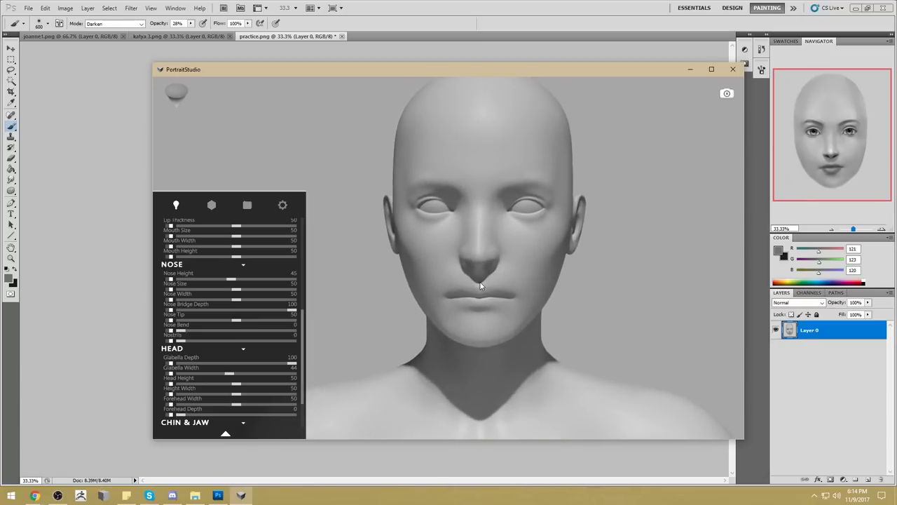
pyautogui.moveTo(290, 312); pyautogui.dragTo(229, 320)
pyautogui.moveTo(292, 365); pyautogui.dragTo(353, 319)
pyautogui.click(612, 15)
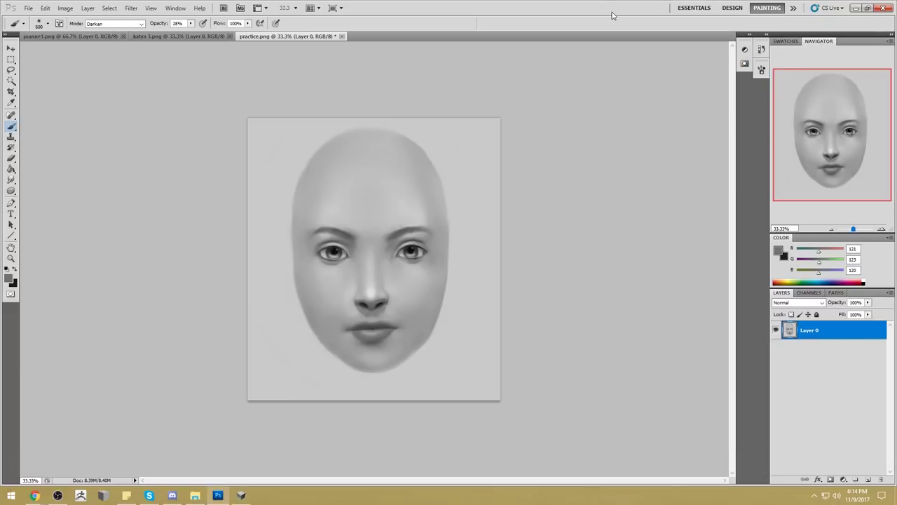
# Copy the whole edited canvas, revert to the original practice.png snapshot, and paste the copy as a new layer above it.
pyautogui.hotkey('ctrl', 'a')
pyautogui.click(761, 49)
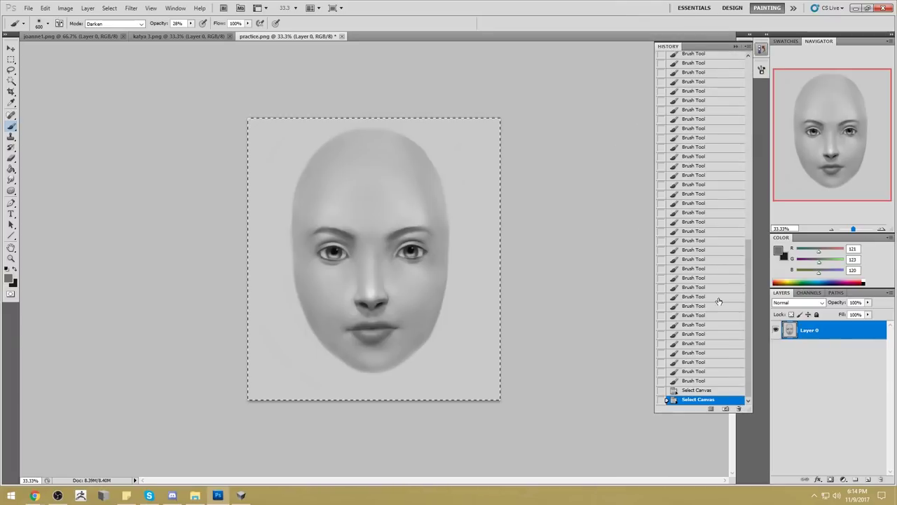
pyautogui.click(729, 60)
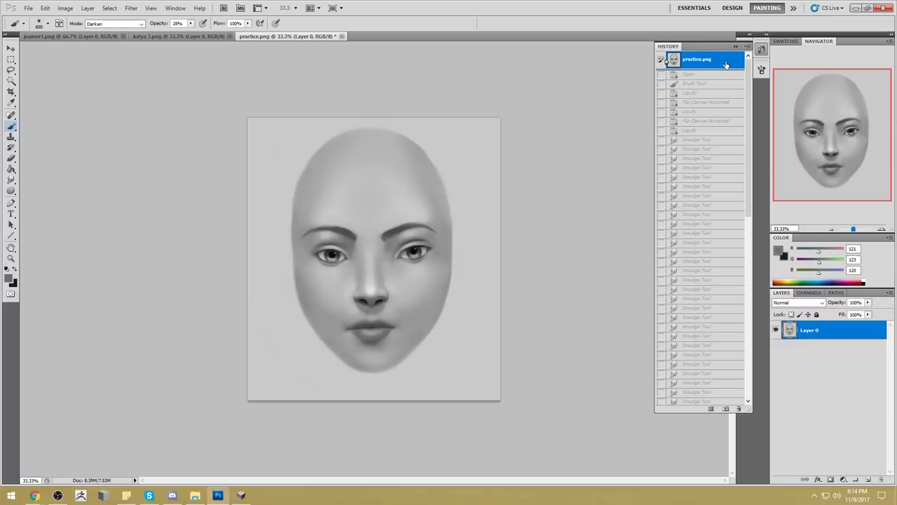
pyautogui.hotkey('ctrl', 'shift', 'v')
pyautogui.click(737, 48)
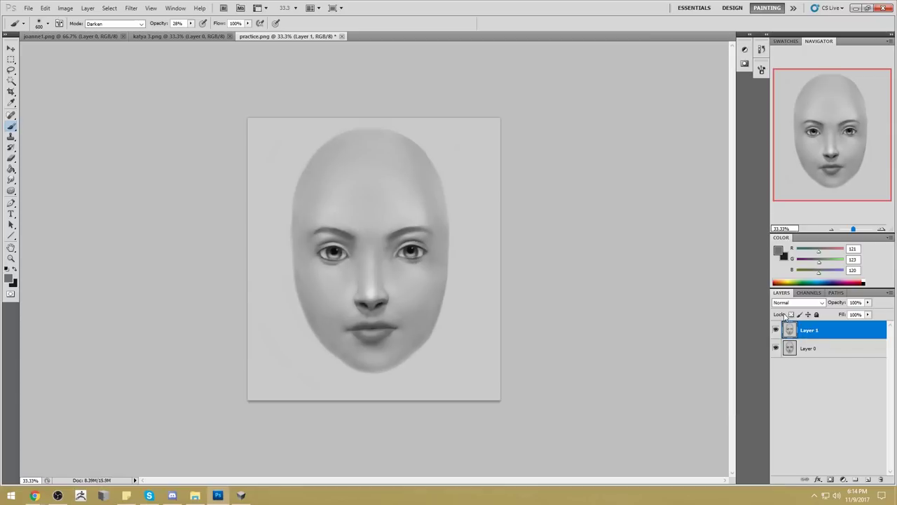
# Select the background around the face on Layer 1, invert the selection to the face, and hide its outline.
pyautogui.click(11, 81)
pyautogui.click(467, 361)
pyautogui.press('m')
pyautogui.rightClick(459, 294)
pyautogui.click(485, 311)
pyautogui.hotkey('ctrl', 'h')
# Sample a near-black from the nostril and shade the face edges with a 1000 px Darken brush, undoing a stroke and lowering opacity to 13%.
pyautogui.press('b')
pyautogui.keyDown('alt'); pyautogui.click(380, 303); pyautogui.keyUp('alt')
pyautogui.press(']')
pyautogui.press(']')
pyautogui.press(']')
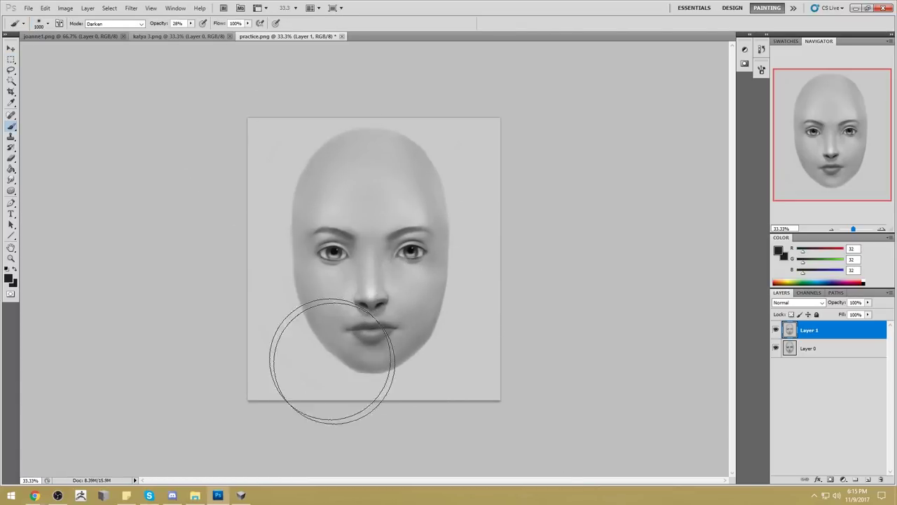
pyautogui.hotkey('ctrl', 'z')
pyautogui.moveTo(190, 23); pyautogui.dragTo(182, 32)
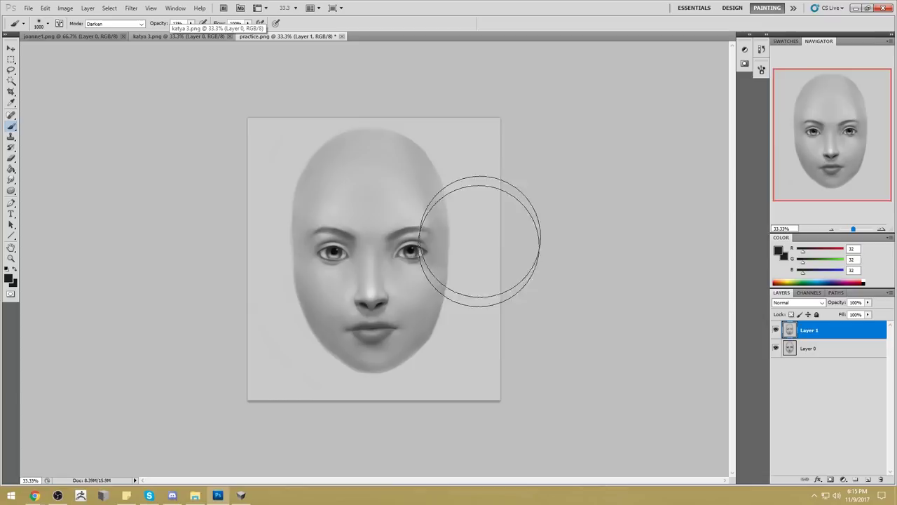
# Compare the original and edited face by repeatedly hiding and showing Layer 1.
pyautogui.click(775, 331)
pyautogui.click(776, 330)
pyautogui.click(775, 330)
pyautogui.click(775, 330)
pyautogui.click(775, 330)
pyautogui.click(775, 330)
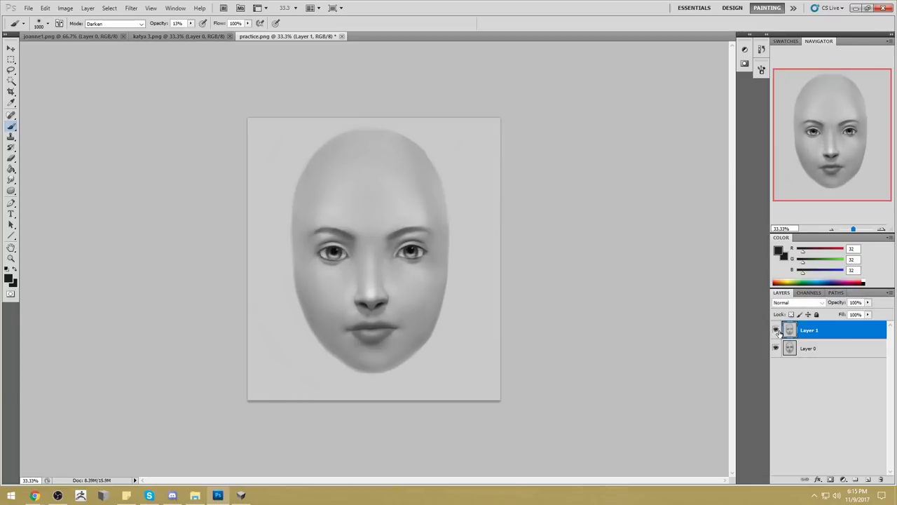
# Highlight the center of the forehead with near-white 249, 249, 249, using the brush in Normal mode at 13% opacity.
pyautogui.click(778, 251)
pyautogui.click(633, 105)
pyautogui.click(847, 99)
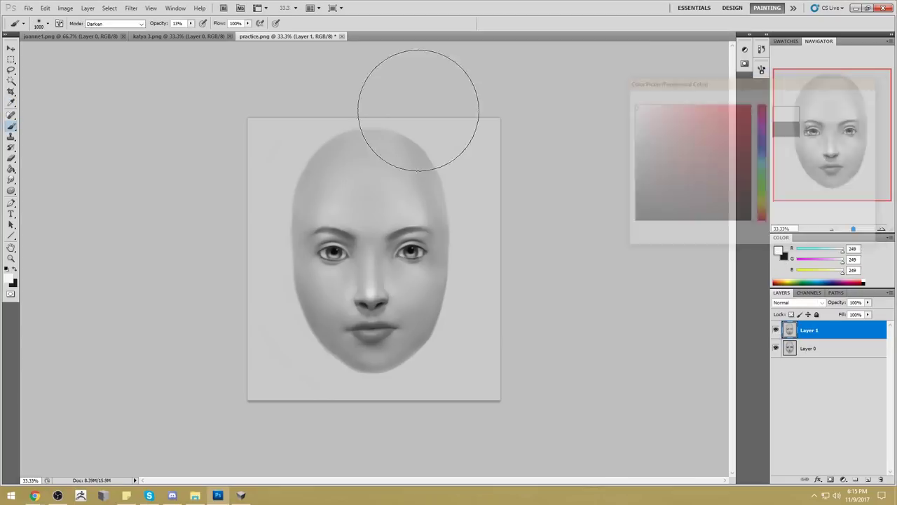
pyautogui.click(115, 26)
pyautogui.click(95, 40)
pyautogui.click(114, 25)
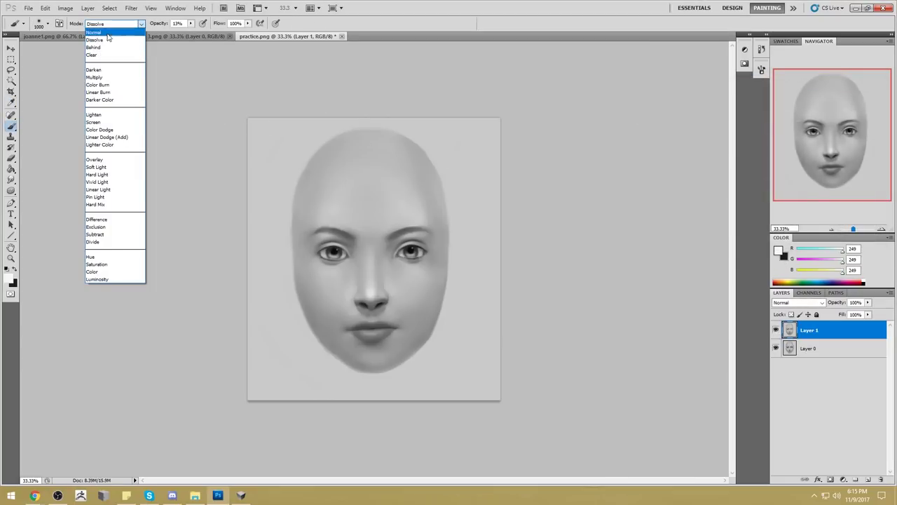
pyautogui.click(94, 32)
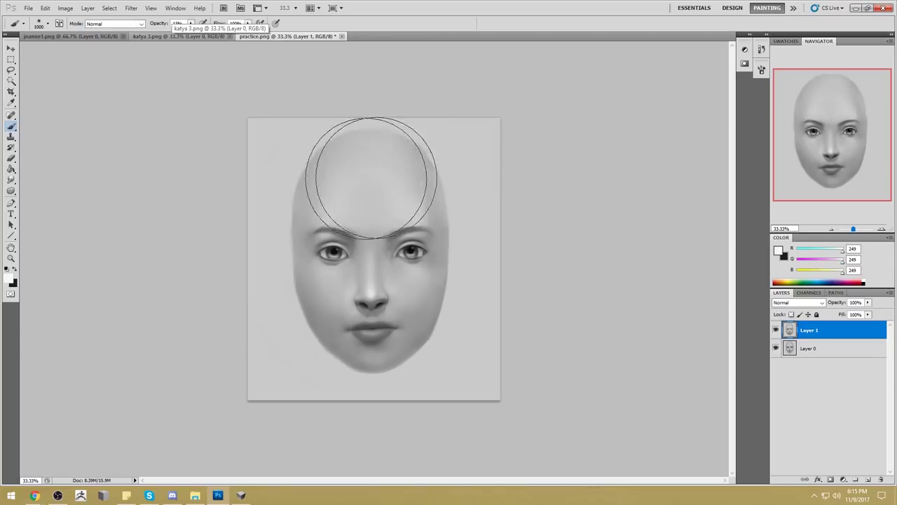
pyautogui.moveTo(371, 178)
pyautogui.mouseDown()
pyautogui.moveTo(369, 164)
pyautogui.moveTo(349, 181)
pyautogui.mouseUp()
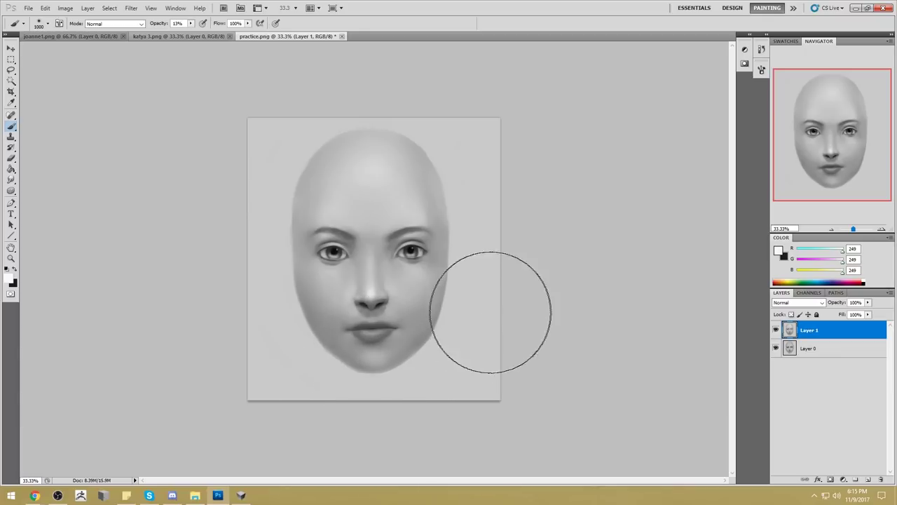
# Check the brightened forehead and corrected features against the original by toggling Layer 1's visibility several times.
pyautogui.click(776, 330)
pyautogui.click(776, 330)
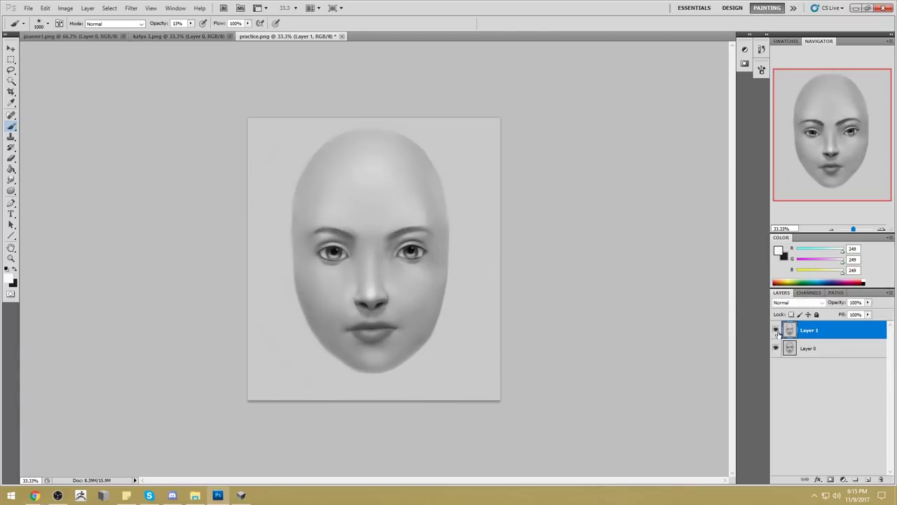
pyautogui.click(776, 331)
pyautogui.click(776, 330)
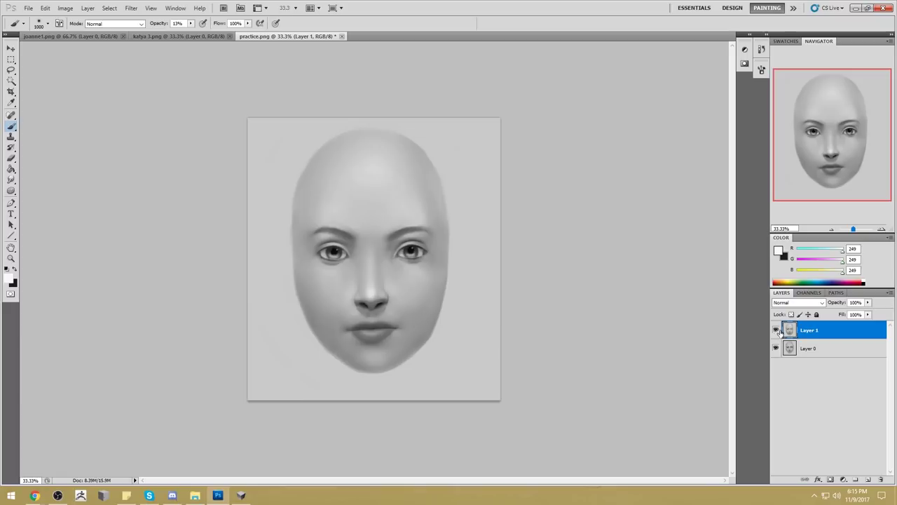
pyautogui.click(776, 330)
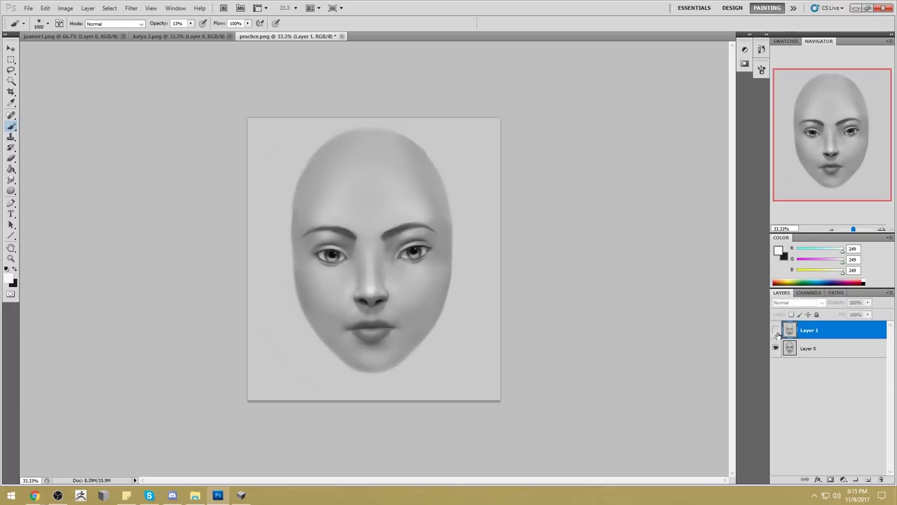
pyautogui.click(776, 330)
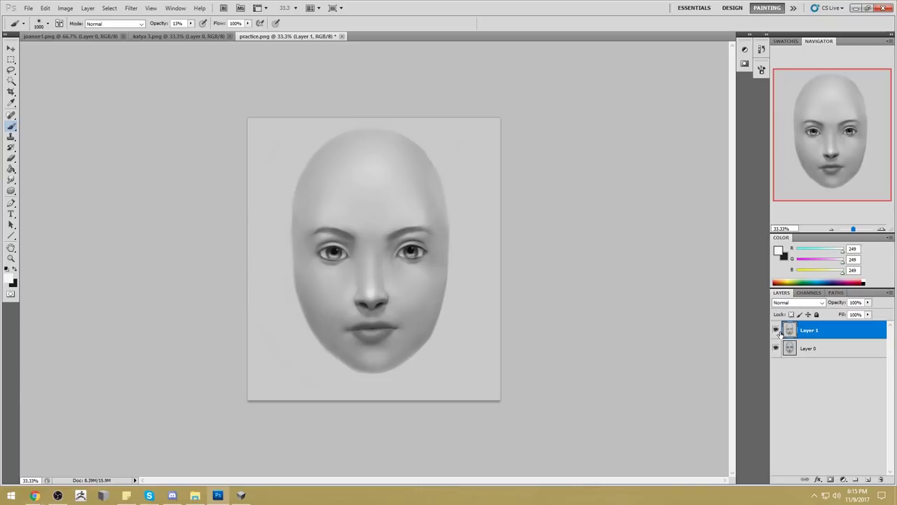
pyautogui.click(776, 331)
pyautogui.click(777, 330)
pyautogui.click(777, 330)
pyautogui.click(776, 331)
pyautogui.click(776, 330)
pyautogui.click(777, 330)
# Merge Layer 1 down into Layer 0 and close practice.png.
pyautogui.rightClick(833, 339)
pyautogui.click(827, 303)
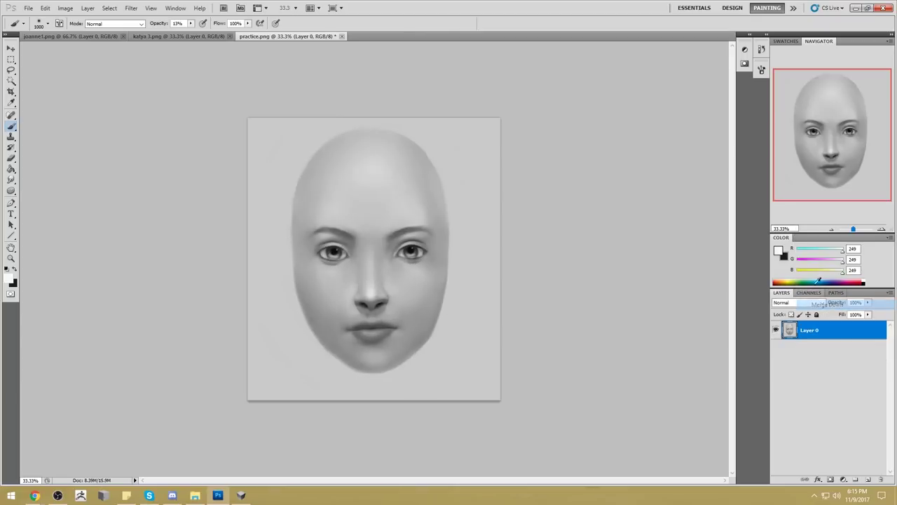
pyautogui.click(343, 37)
pyautogui.click(411, 187)
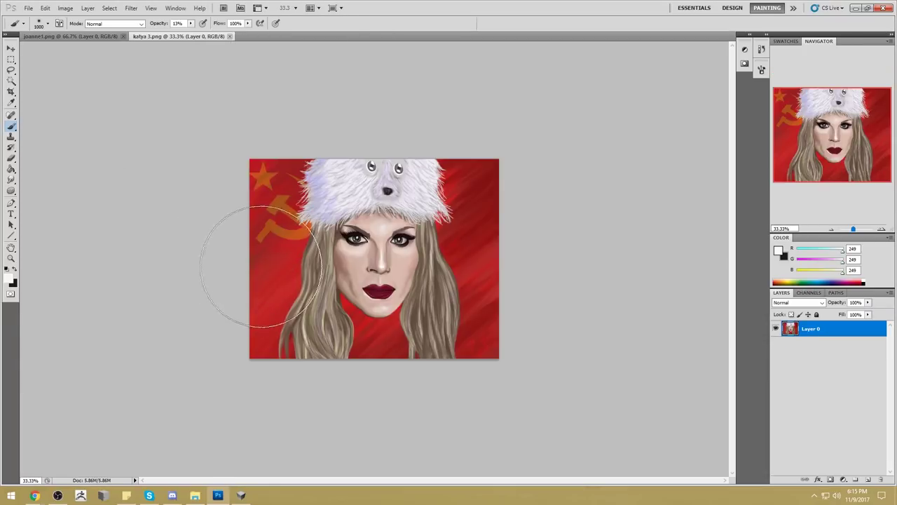
# Look at the joanne1.png painting and return to katya 3.png.
pyautogui.click(84, 36)
pyautogui.click(175, 37)
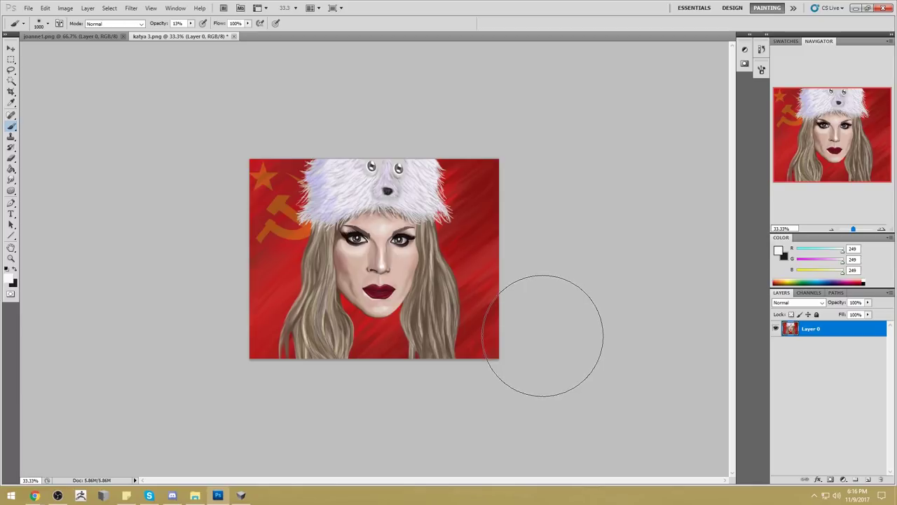
# Add a new layer above Layer 0 with its blending mode kept at Normal.
pyautogui.hotkey('ctrl', 'u')
pyautogui.click(695, 177)
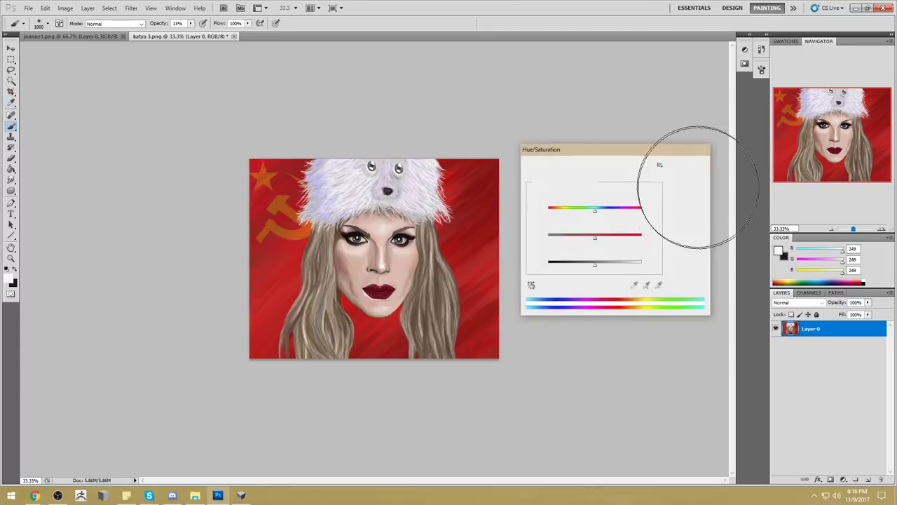
pyautogui.click(867, 480)
pyautogui.click(822, 302)
pyautogui.click(780, 62)
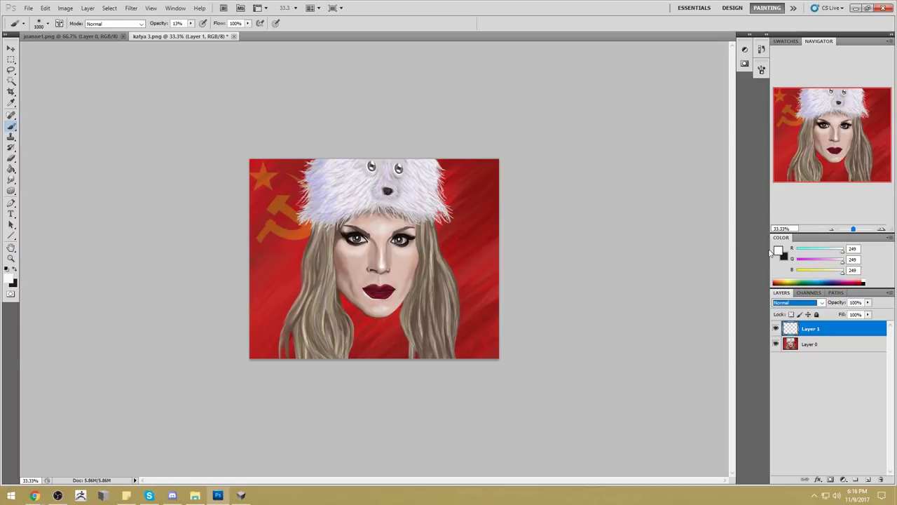
# Set the foreground color to pure white 255, 255, 255 and fill Layer 1 with it using the Paint Bucket.
pyautogui.click(778, 253)
pyautogui.moveTo(662, 122); pyautogui.dragTo(632, 105)
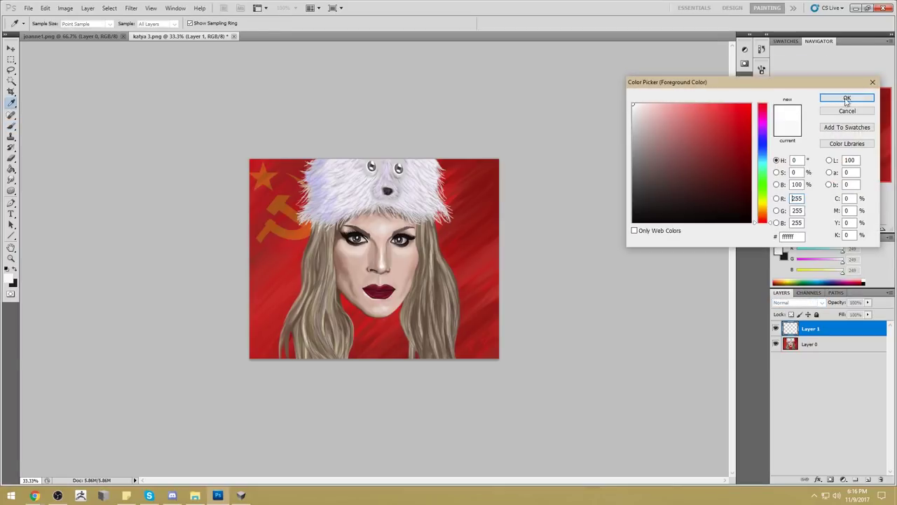
pyautogui.click(846, 98)
pyautogui.press('b')
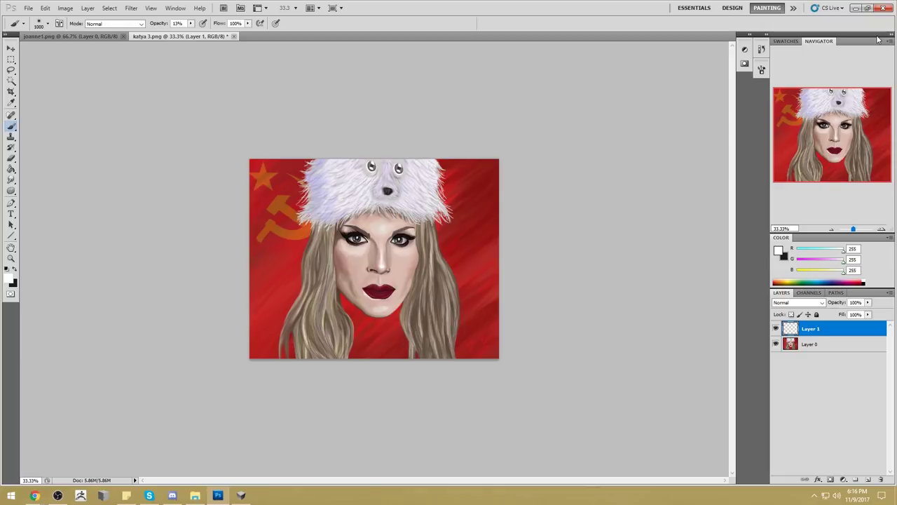
pyautogui.press('g')
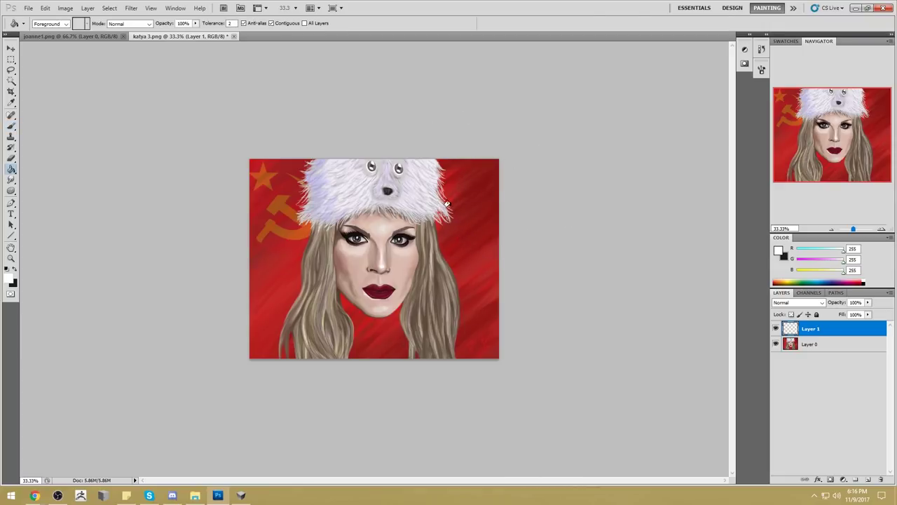
pyautogui.click(460, 199)
# Turn the portrait grayscale by setting the white layer's blending mode to Color and merging it down into Layer 0.
pyautogui.click(799, 302)
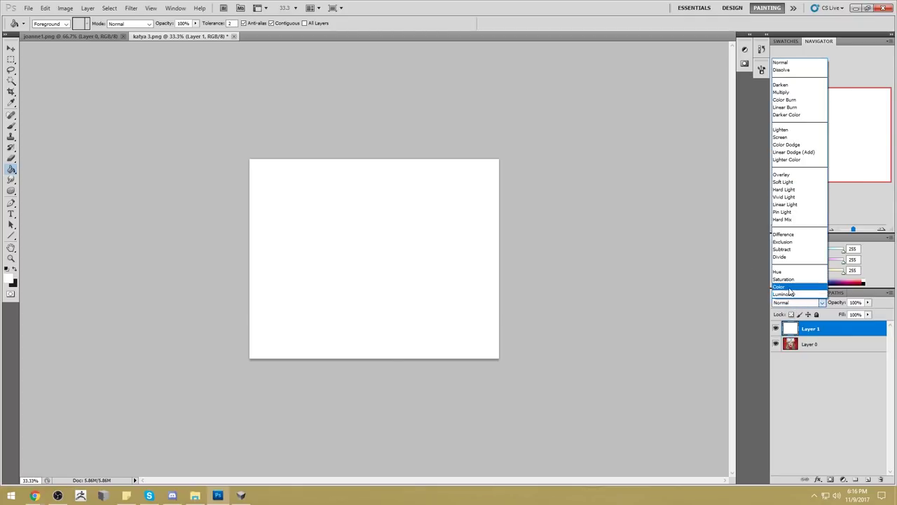
pyautogui.click(788, 282)
pyautogui.click(868, 314)
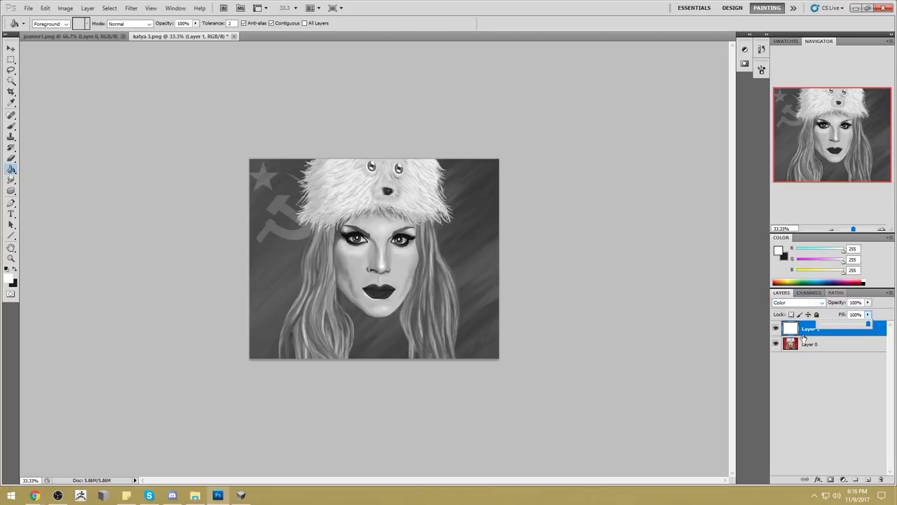
pyautogui.rightClick(803, 337)
pyautogui.click(811, 298)
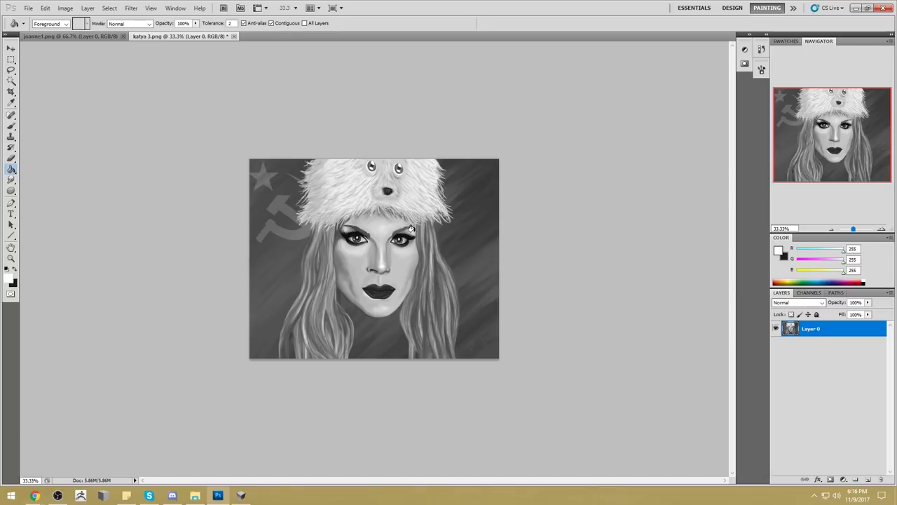
# Start the Liquify filter and reshape the nose and lips with the forward-warp brush at size 286.
pyautogui.press('b')
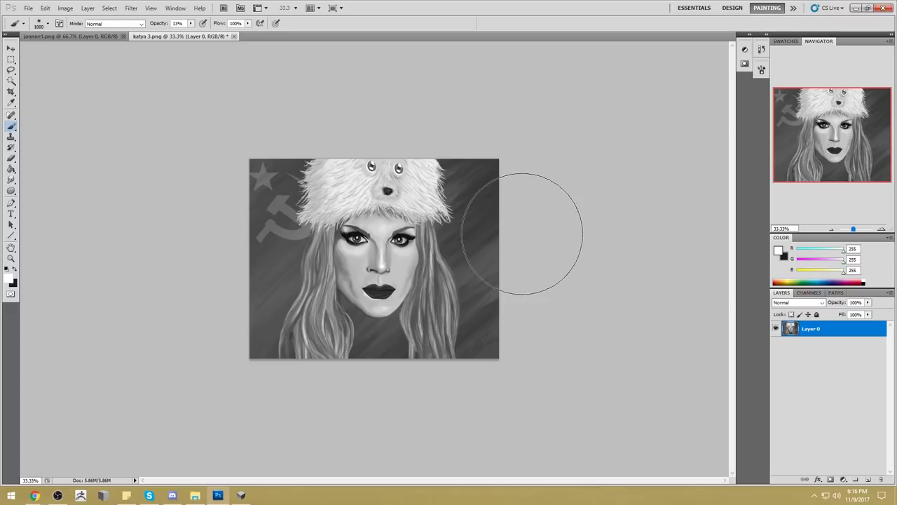
pyautogui.click(131, 8)
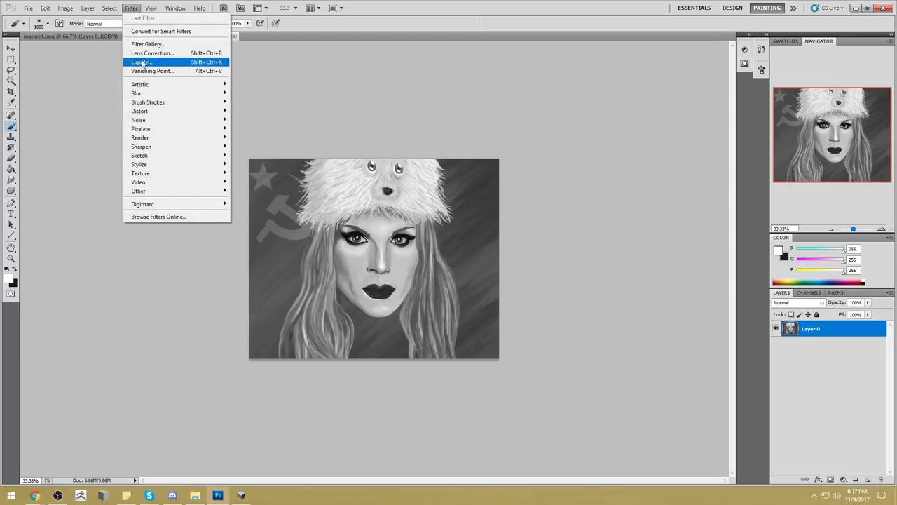
pyautogui.click(142, 61)
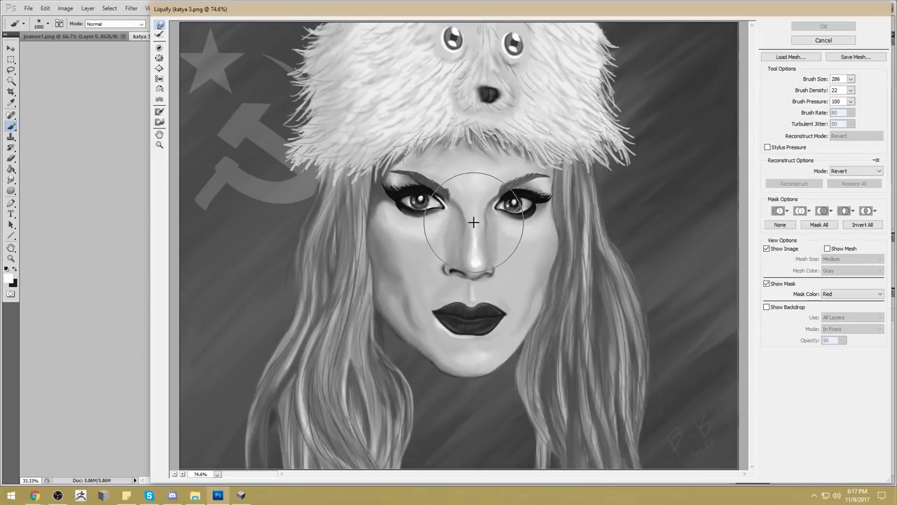
pyautogui.moveTo(469, 229); pyautogui.dragTo(421, 231)
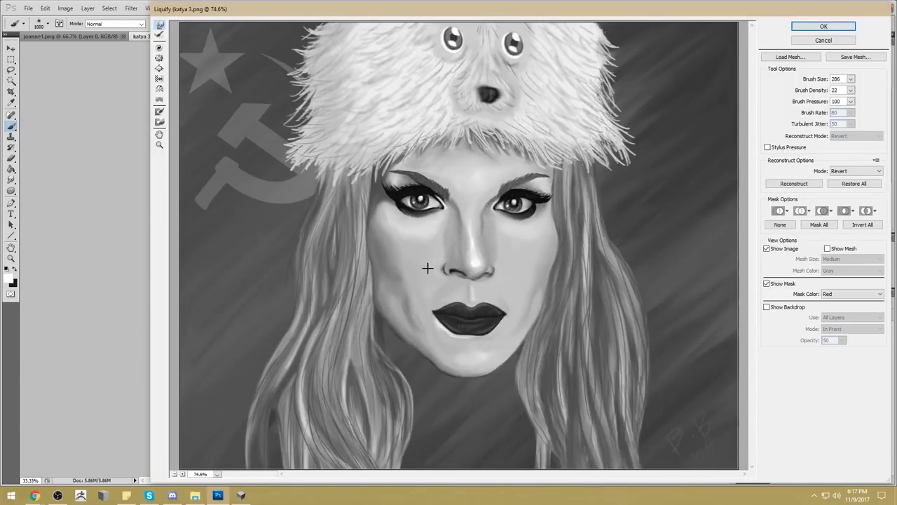
pyautogui.moveTo(497, 265); pyautogui.dragTo(456, 274)
pyautogui.moveTo(466, 311)
pyautogui.mouseDown()
pyautogui.moveTo(481, 327)
pyautogui.moveTo(491, 320)
pyautogui.moveTo(467, 344)
pyautogui.moveTo(411, 314)
pyautogui.moveTo(509, 312)
pyautogui.mouseUp()
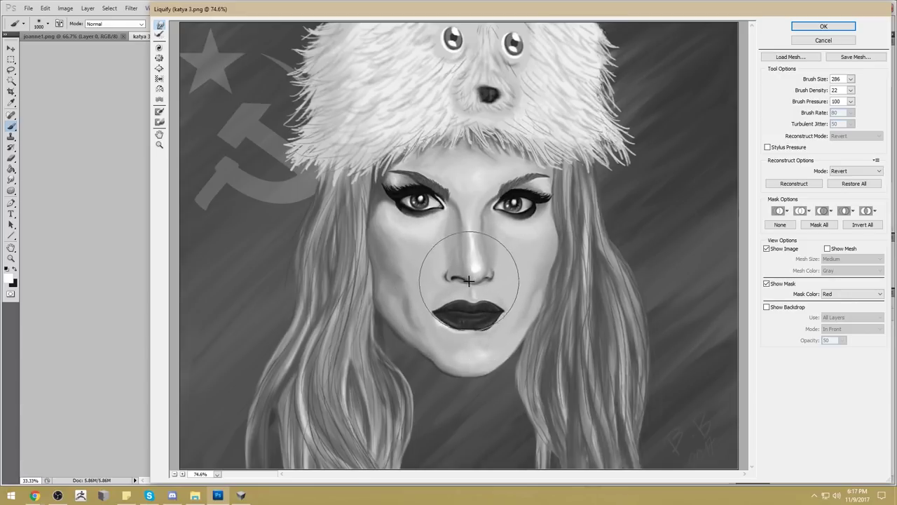
# Enlarge the Liquify brush to 466 and push the jaw on the portrait's left side slightly inward.
pyautogui.click(850, 78)
pyautogui.moveTo(819, 90); pyautogui.dragTo(824, 90)
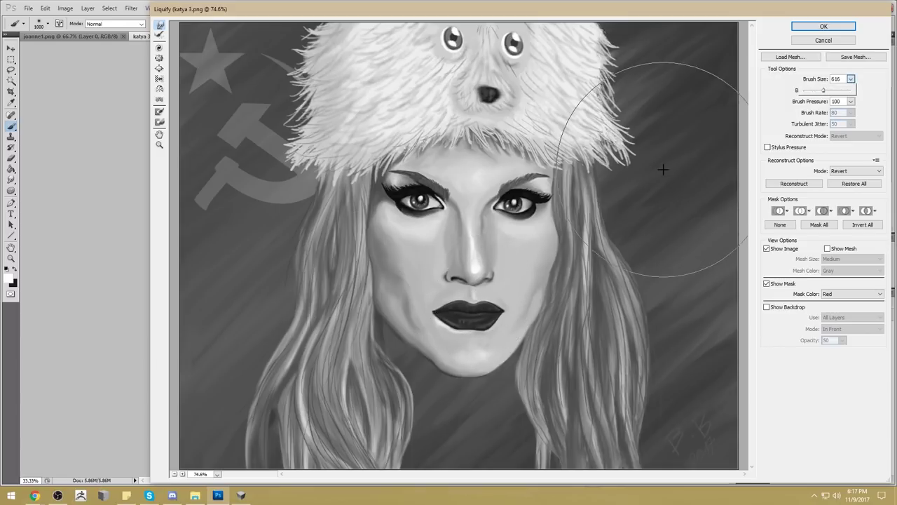
pyautogui.hotkey('ctrl', '-')
pyautogui.moveTo(824, 91); pyautogui.dragTo(818, 92)
pyautogui.moveTo(394, 298); pyautogui.dragTo(399, 300)
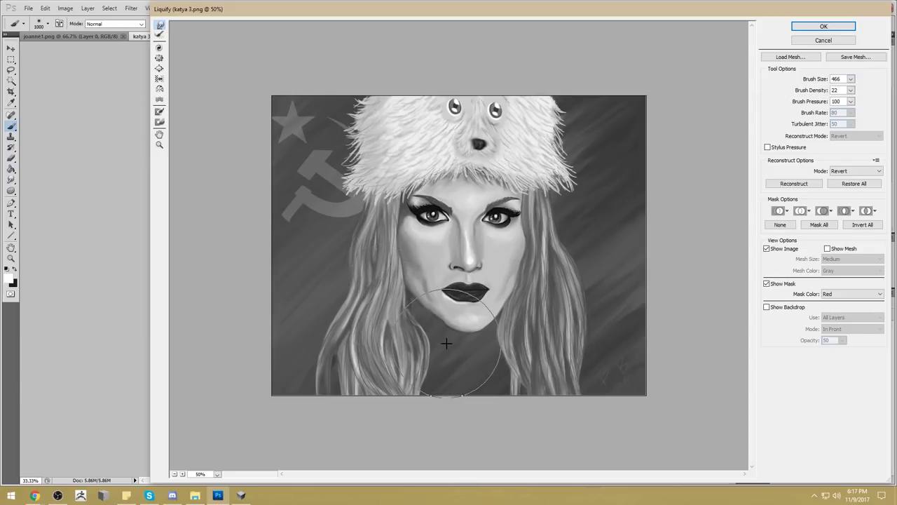
# Reshape the chin, jawline and outer cheek with Liquify brush size 271 and density 10, and undo the last adjustment.
pyautogui.click(850, 90)
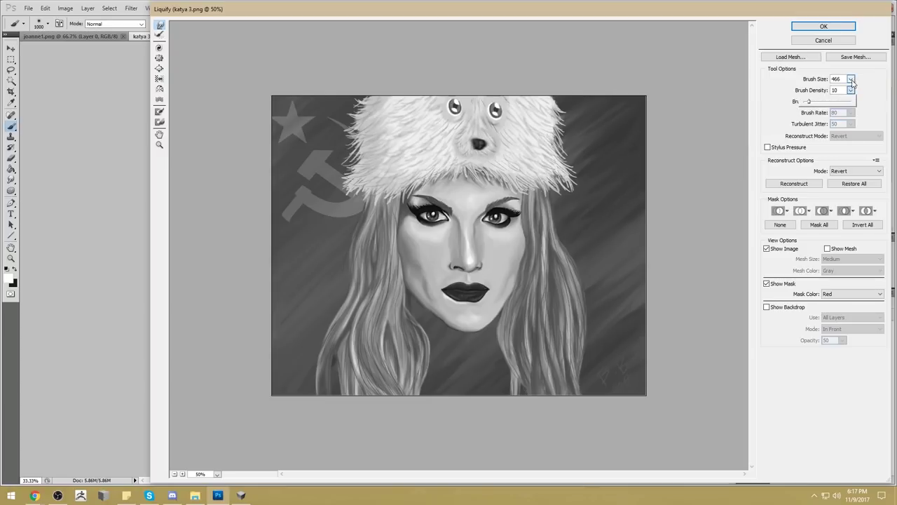
pyautogui.click(851, 79)
pyautogui.moveTo(447, 333)
pyautogui.mouseDown()
pyautogui.moveTo(481, 336)
pyautogui.moveTo(508, 320)
pyautogui.moveTo(502, 315)
pyautogui.mouseUp()
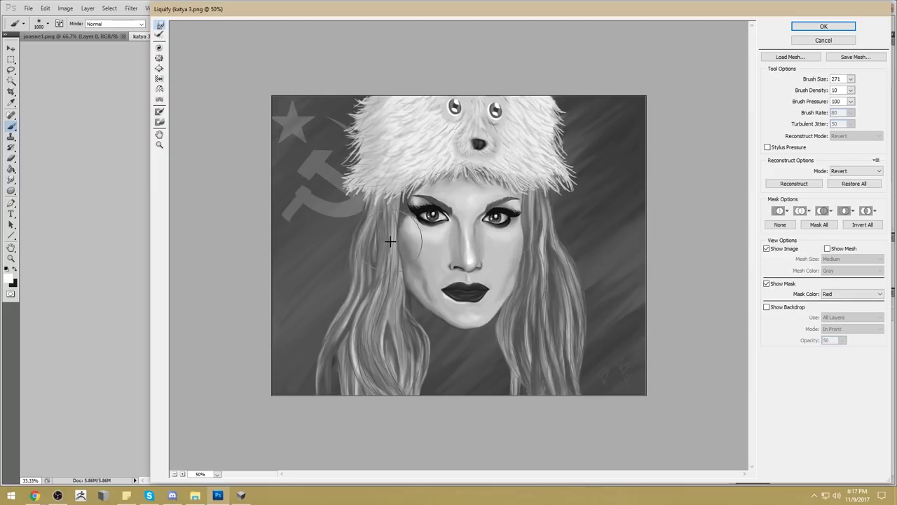
pyautogui.moveTo(386, 230)
pyautogui.mouseDown()
pyautogui.moveTo(397, 247)
pyautogui.moveTo(396, 226)
pyautogui.mouseUp()
pyautogui.hotkey('ctrl', 'z')
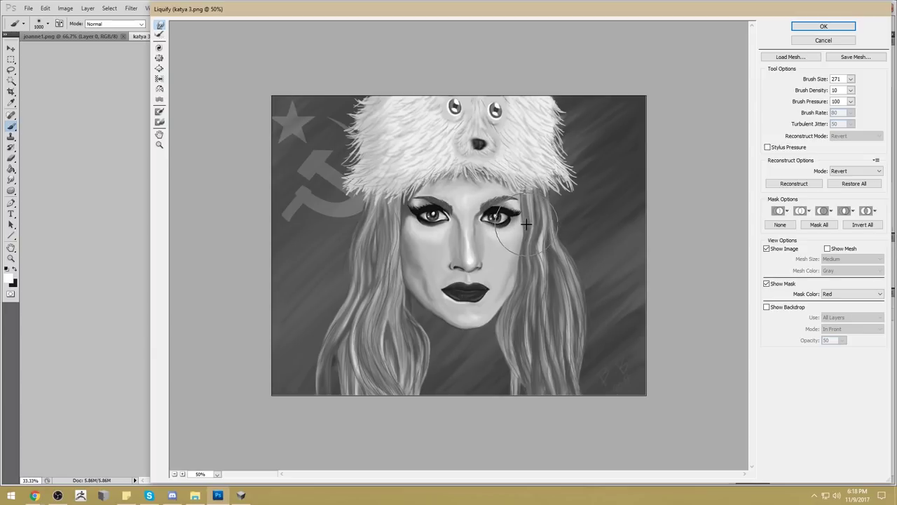
pyautogui.hotkey('ctrl', 'z')
# Push the nose, mouth and chin upward with the Liquify brush at size 765 and density 46.
pyautogui.click(850, 79)
pyautogui.click(825, 90)
pyautogui.click(871, 90)
pyautogui.click(850, 90)
pyautogui.click(825, 102)
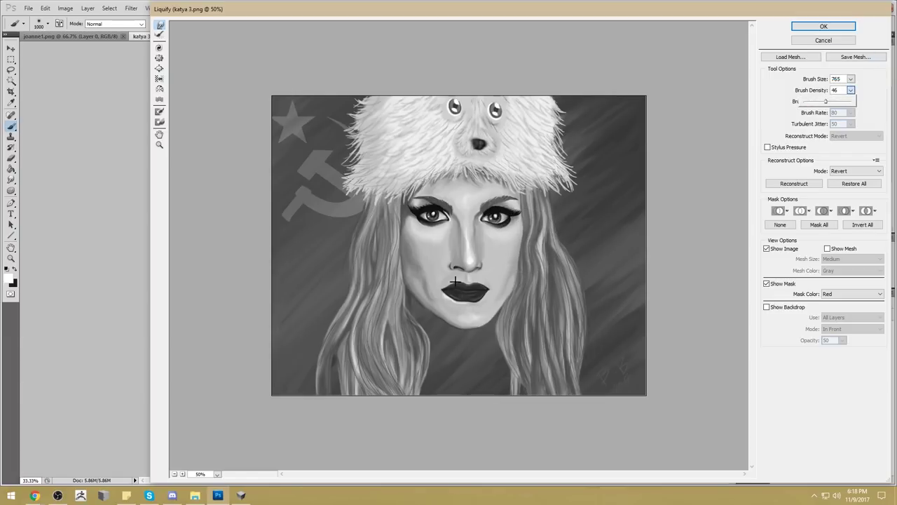
pyautogui.moveTo(463, 303); pyautogui.dragTo(459, 297)
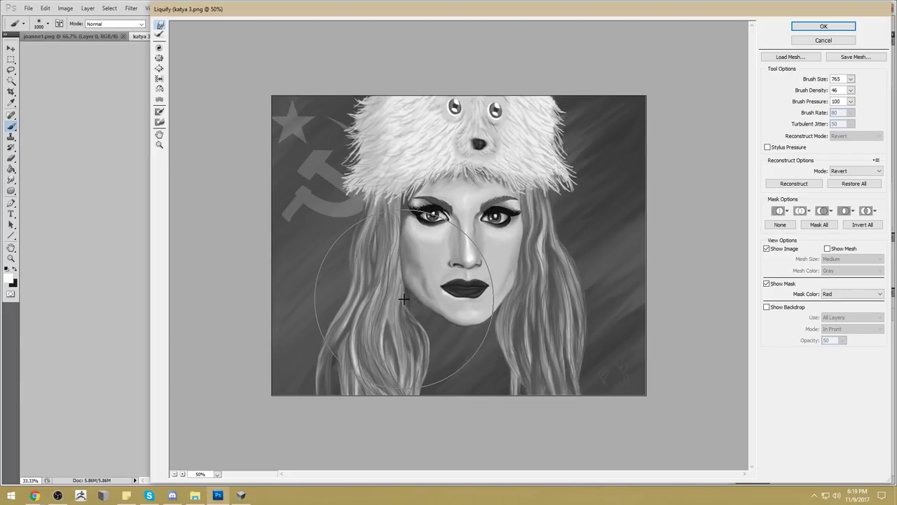
# Refine the corner of the mouth with Liquify brush size 271 and density 19, and apply the filter.
pyautogui.click(850, 78)
pyautogui.moveTo(823, 90)
pyautogui.mouseDown()
pyautogui.moveTo(812, 90)
pyautogui.moveTo(813, 101)
pyautogui.mouseUp()
pyautogui.click(872, 88)
pyautogui.click(850, 89)
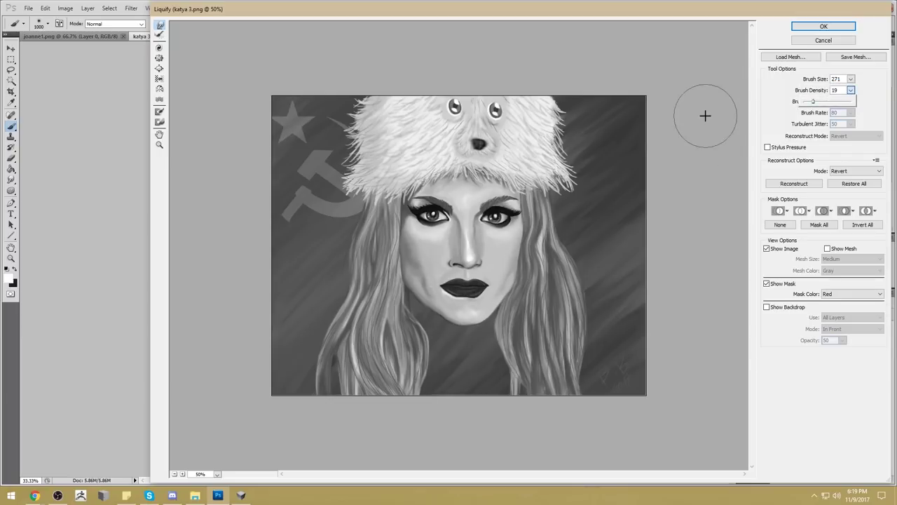
pyautogui.click(439, 286)
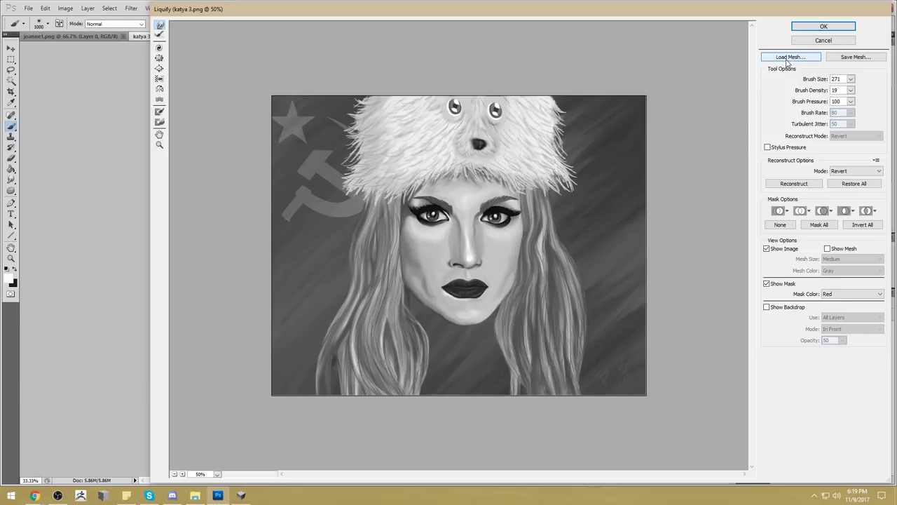
pyautogui.click(824, 26)
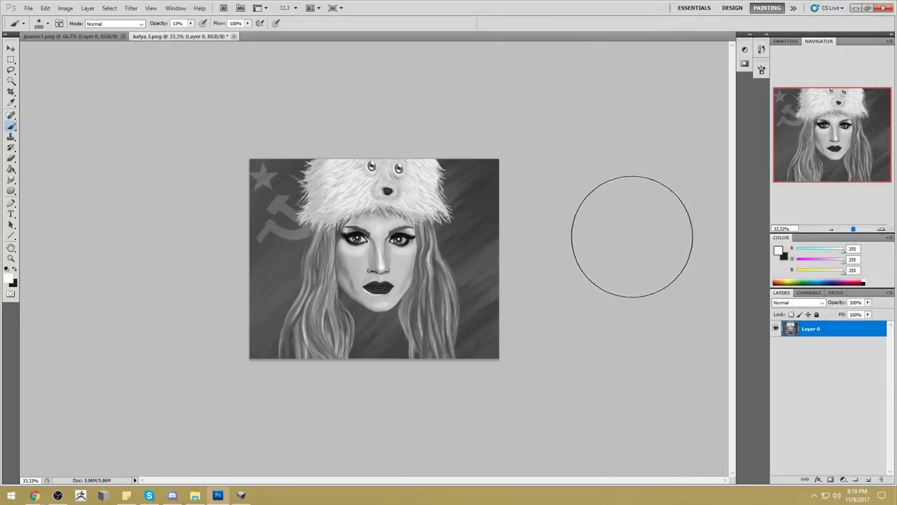
# Copy the whole liquified image, revert the history to the Blending Change state, and paste the copy as a new top layer.
pyautogui.hotkey('ctrl', '+')
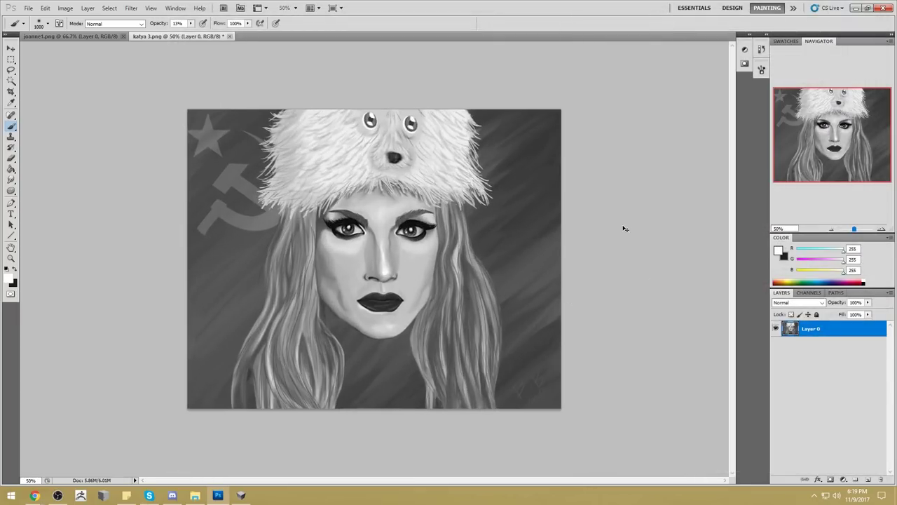
pyautogui.hotkey('ctrl', 'a')
pyautogui.click(762, 51)
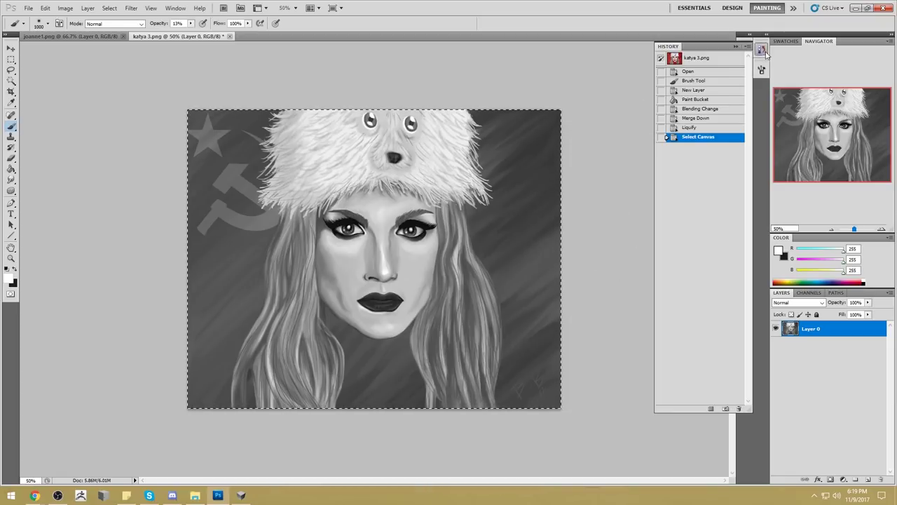
pyautogui.click(702, 73)
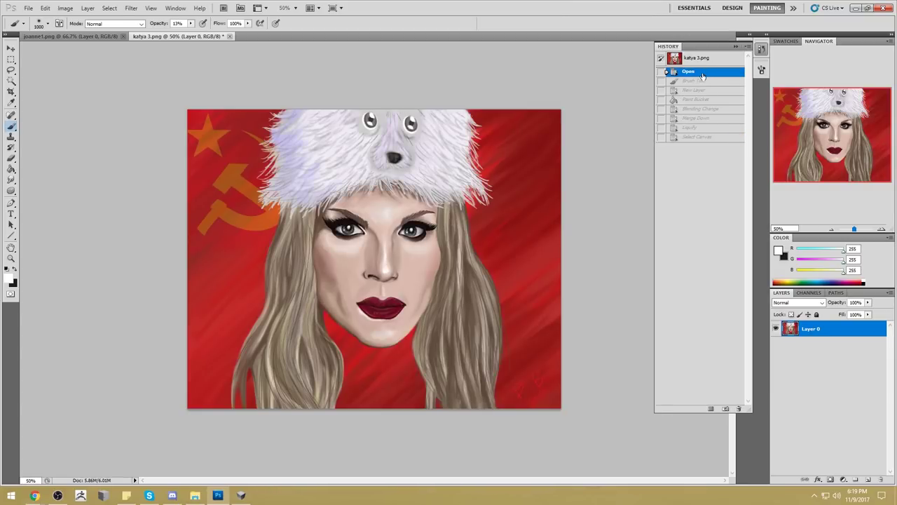
pyautogui.click(703, 91)
pyautogui.click(703, 100)
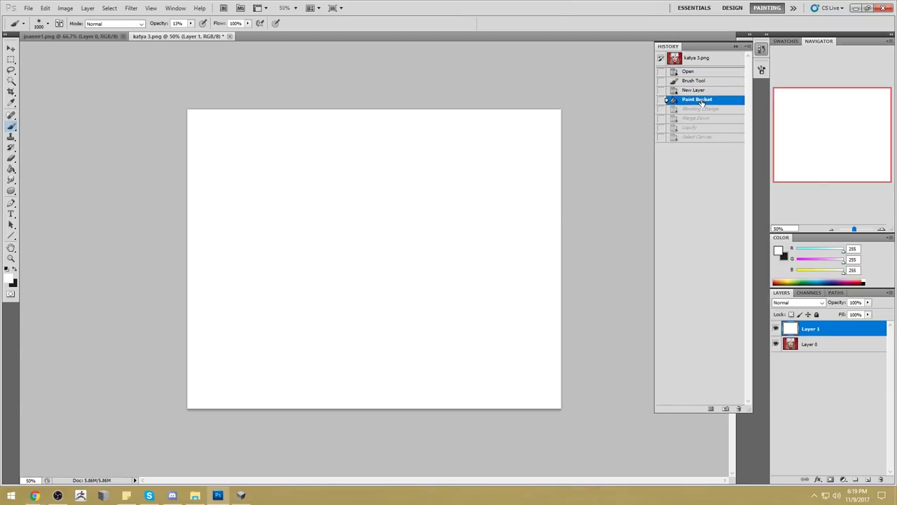
pyautogui.click(699, 110)
pyautogui.hotkey('ctrl', 'shift', 'alt', 'e')
pyautogui.click(736, 47)
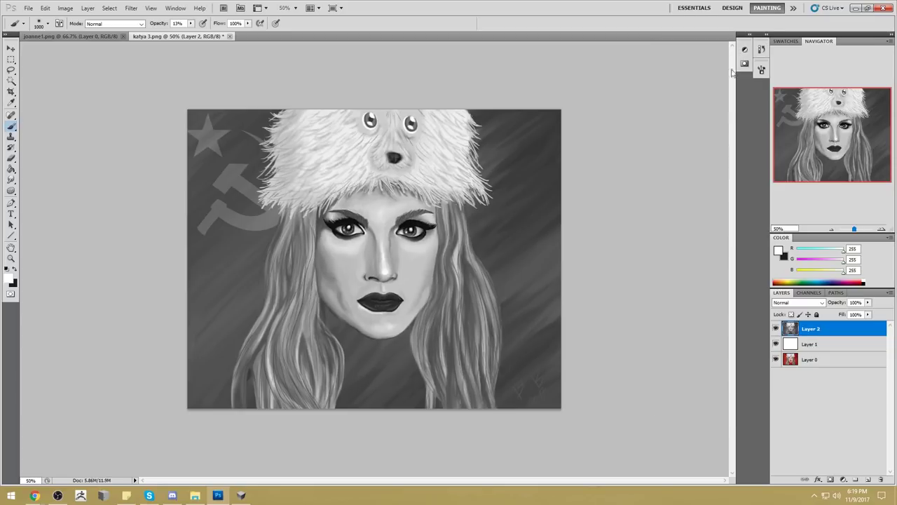
# Compare the liquified face with the original proportions by toggling Layer 2's visibility several times.
pyautogui.click(772, 330)
pyautogui.click(775, 329)
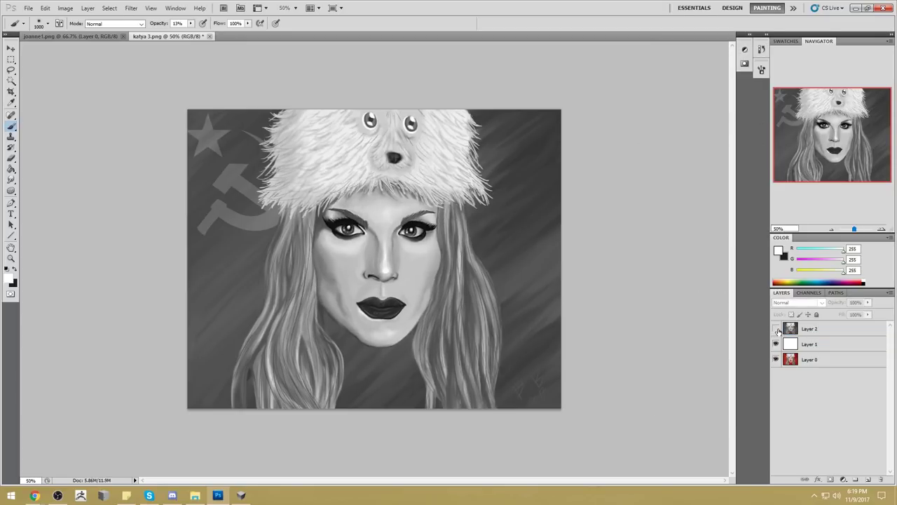
pyautogui.click(776, 329)
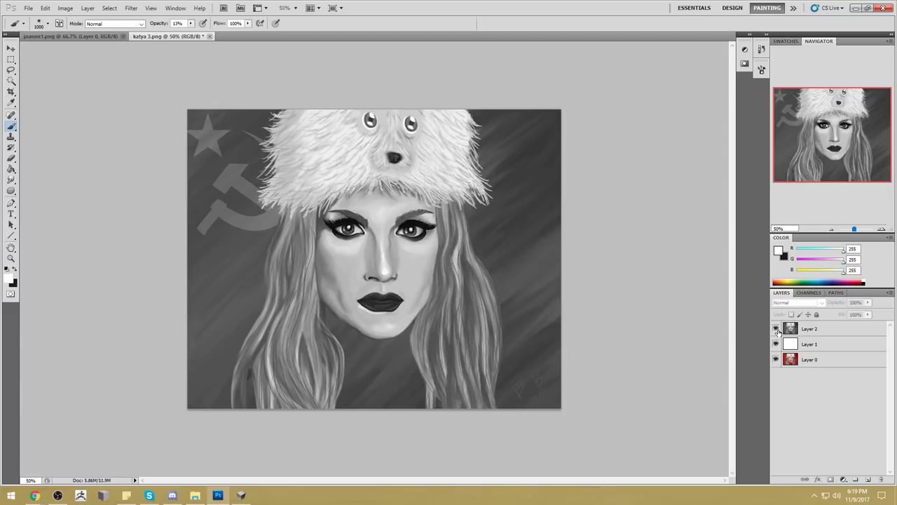
pyautogui.click(776, 330)
pyautogui.click(776, 331)
# Merge the white Layer 1 down into Layer 0, and merge the liquified Layer 2 with it into a single layer.
pyautogui.click(797, 330)
pyautogui.rightClick(808, 344)
pyautogui.click(824, 316)
pyautogui.rightClick(806, 328)
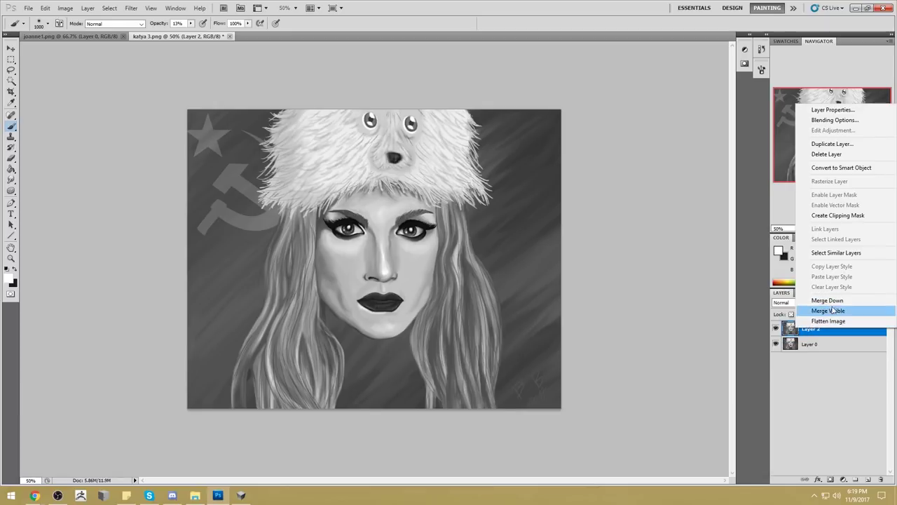
pyautogui.click(827, 310)
# Blend the face shading with the Smudge tool at 6% strength, and deepen the shadows with a 400 px Darken brush at 13% opacity.
pyautogui.moveTo(11, 183); pyautogui.dragTo(54, 196)
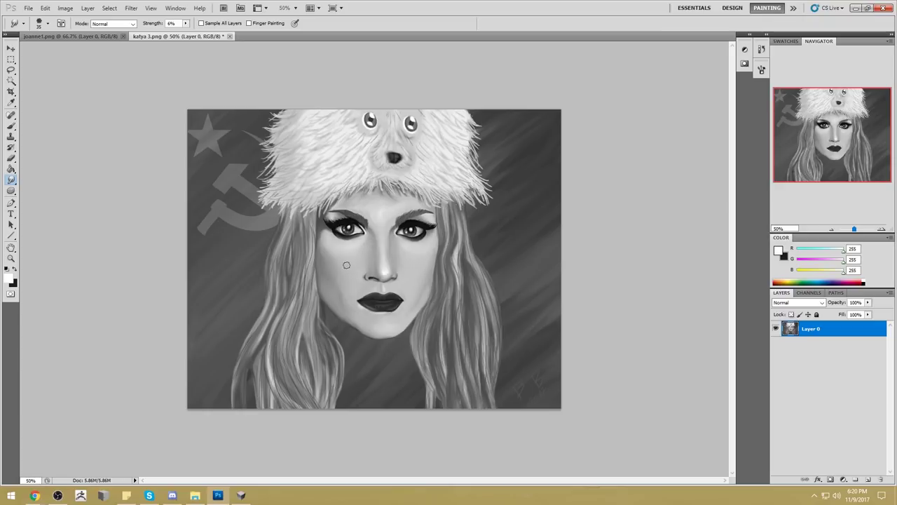
pyautogui.press('b')
pyautogui.keyDown('alt'); pyautogui.click(394, 246); pyautogui.keyUp('alt')
pyautogui.click(120, 24)
pyautogui.click(113, 63)
pyautogui.press('[')
pyautogui.press('[')
pyautogui.press('[')
pyautogui.press('[')
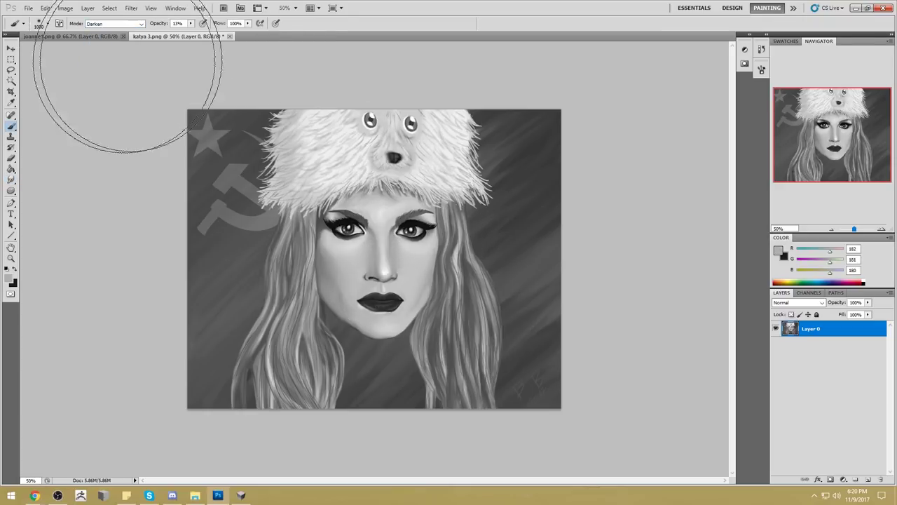
pyautogui.press('[')
pyautogui.press('[')
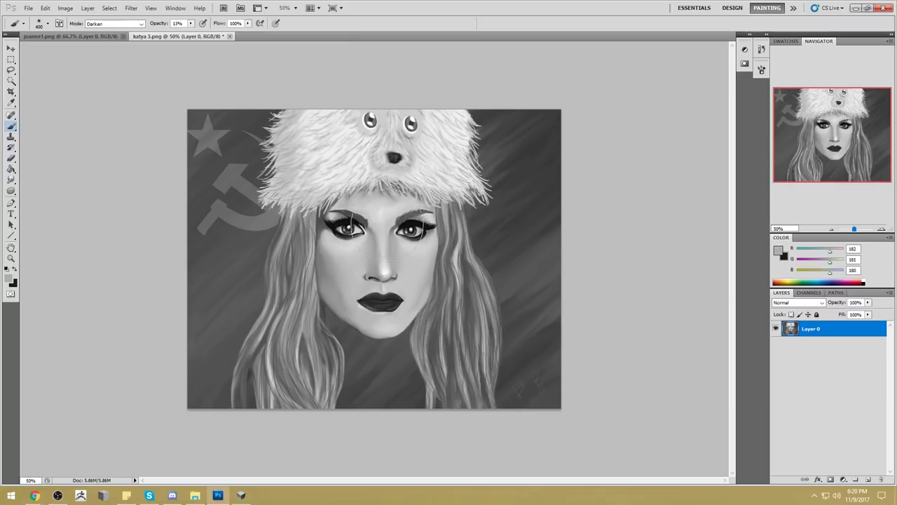
pyautogui.keyDown('alt'); pyautogui.click(397, 218); pyautogui.keyUp('alt')
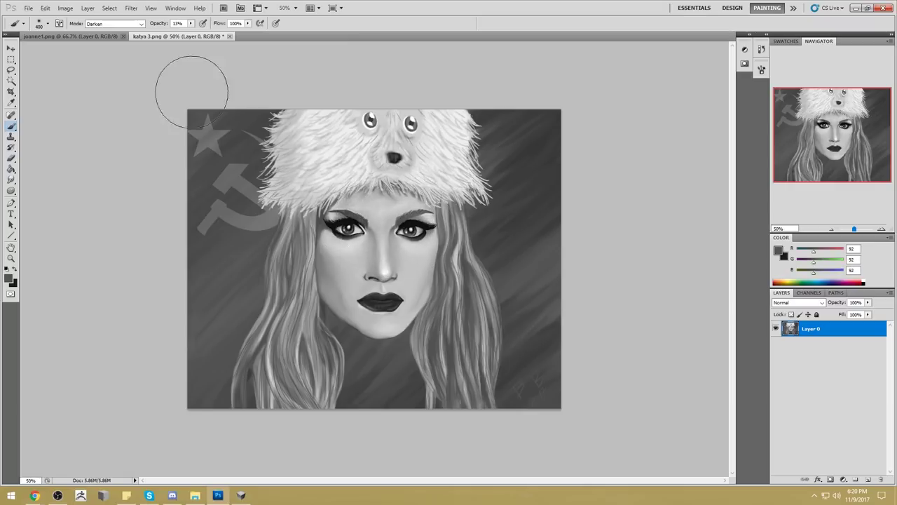
# Shade beside the nose and across the face with greys sampled there, raising the Darken brush opacity to 32% and 46%.
pyautogui.press('3')
pyautogui.press('2')
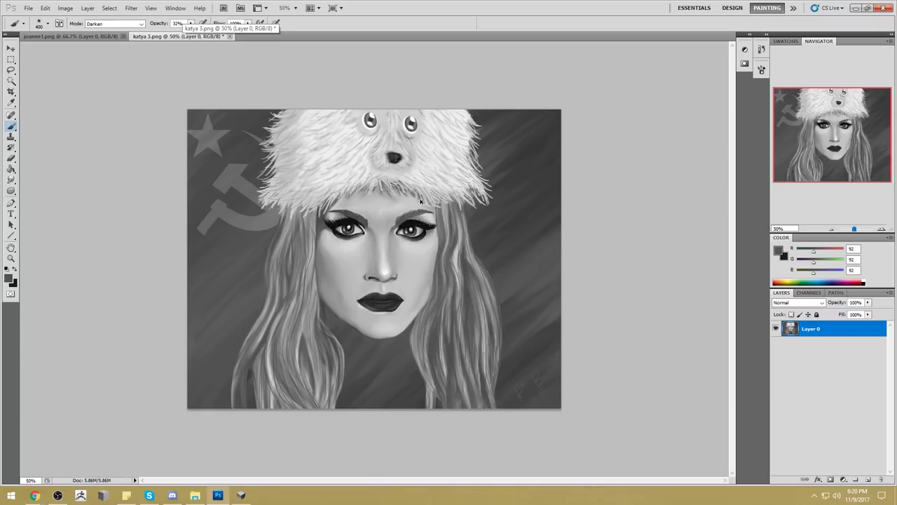
pyautogui.keyDown('alt'); pyautogui.click(394, 229); pyautogui.keyUp('alt')
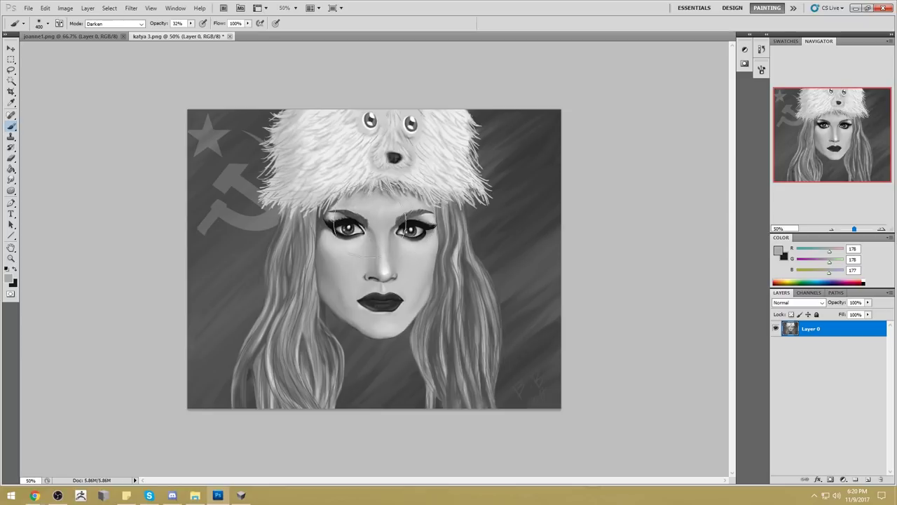
pyautogui.keyDown('alt'); pyautogui.click(397, 247); pyautogui.keyUp('alt')
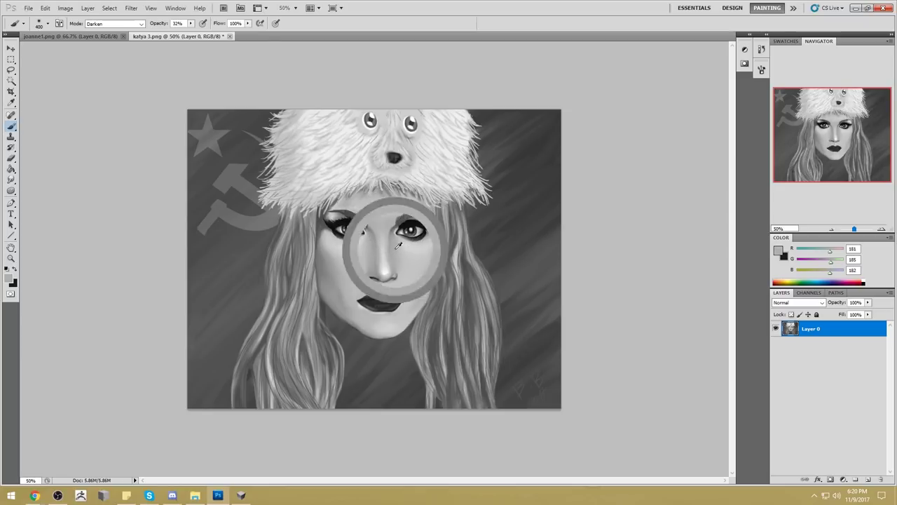
pyautogui.moveTo(189, 25); pyautogui.dragTo(199, 35)
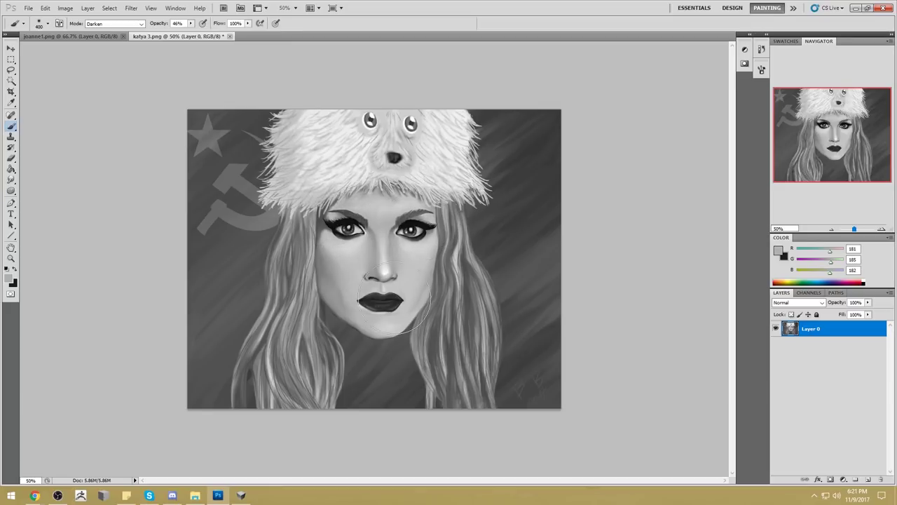
# Repaint the nose and surrounding skin in Normal mode at 46% opacity, using light greys sampled from the nose.
pyautogui.keyDown('alt'); pyautogui.click(378, 242); pyautogui.keyUp('alt')
pyautogui.click(115, 23)
pyautogui.click(112, 28)
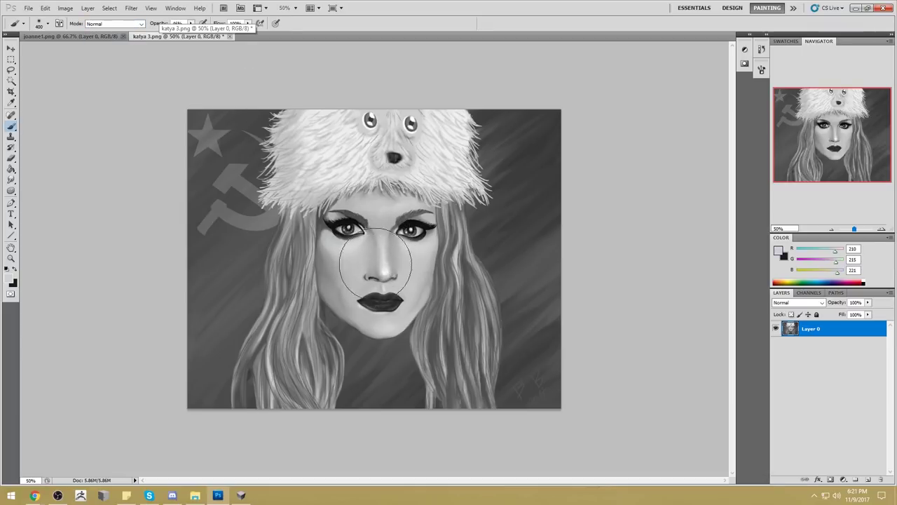
pyautogui.keyDown('alt'); pyautogui.click(384, 258); pyautogui.keyUp('alt')
pyautogui.keyDown('alt'); pyautogui.click(382, 250); pyautogui.keyUp('alt')
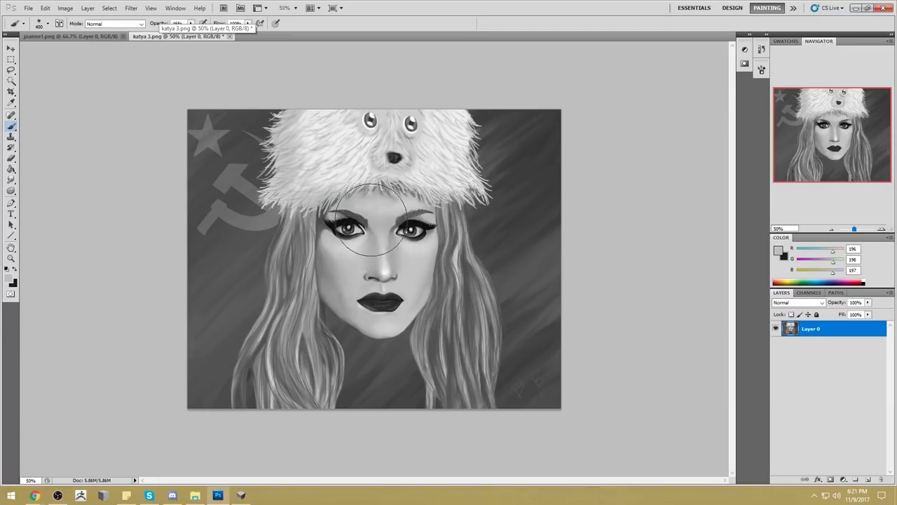
# Brighten the skin around the nose in Lighten mode with a light grey sampled from the nose bridge.
pyautogui.click(114, 24)
pyautogui.click(112, 114)
pyautogui.keyDown('alt'); pyautogui.click(379, 245); pyautogui.keyUp('alt')
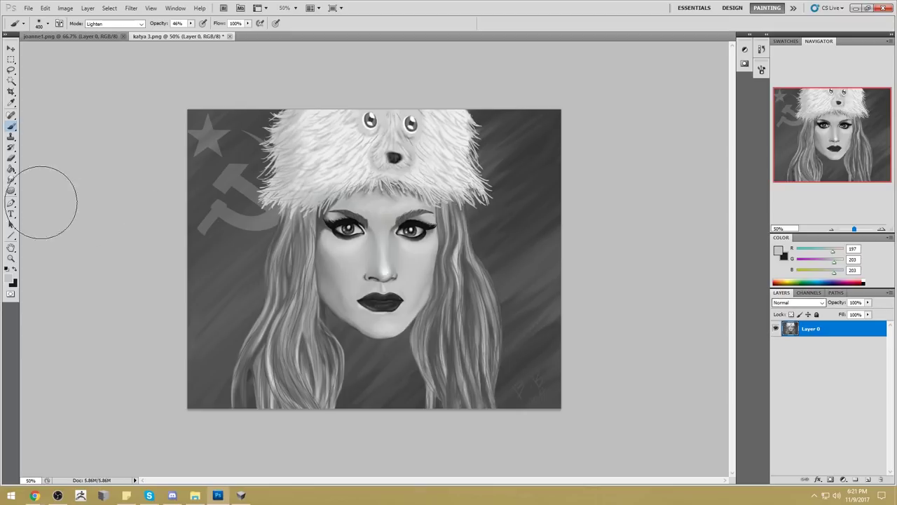
# Soften the edges of the lips with the Blur tool at 39% strength.
pyautogui.click(11, 180)
pyautogui.click(31, 181)
pyautogui.moveTo(390, 295)
pyautogui.mouseDown()
pyautogui.moveTo(363, 298)
pyautogui.moveTo(369, 292)
pyautogui.moveTo(400, 310)
pyautogui.mouseUp()
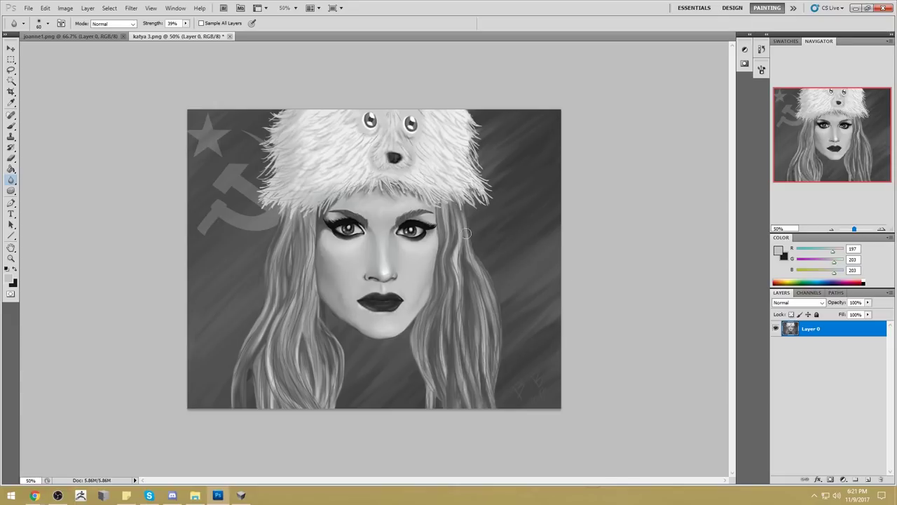
# Copy the whole repainted image, revert the history to the Blending Change state, and paste the copy as a new top layer.
pyautogui.hotkey('ctrl', 'a')
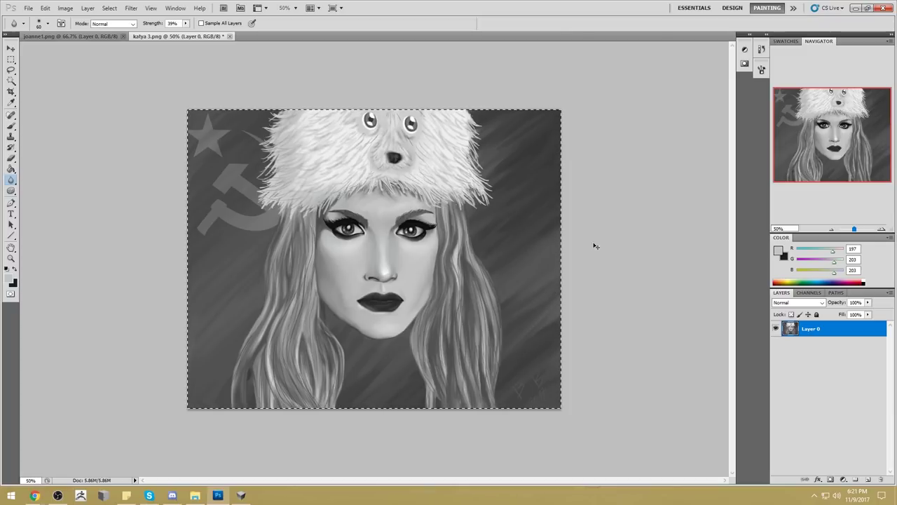
pyautogui.click(763, 51)
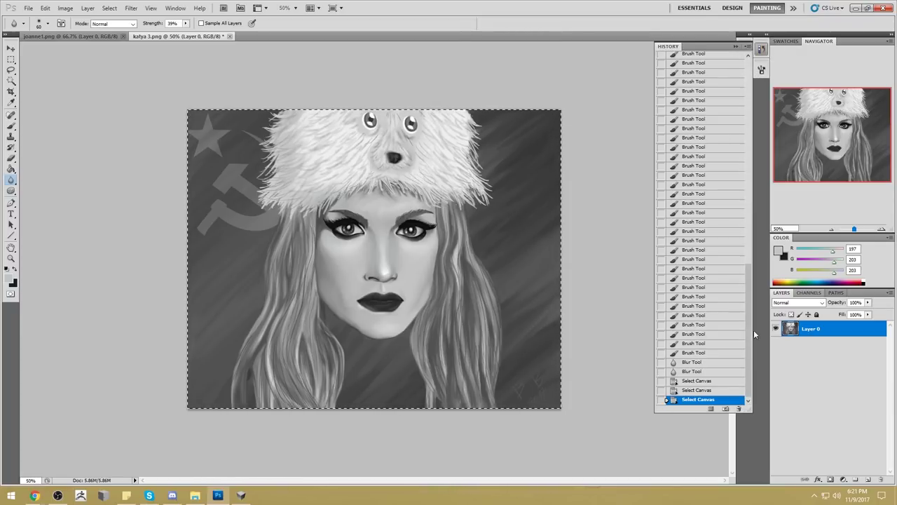
pyautogui.scroll(15, 699, 105)
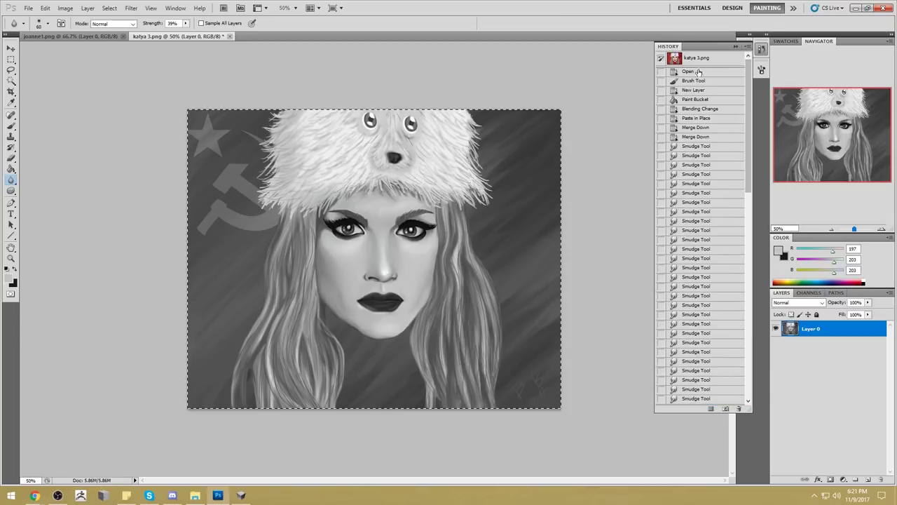
pyautogui.click(700, 110)
pyautogui.hotkey('ctrl', 'shift', 'alt', 'e')
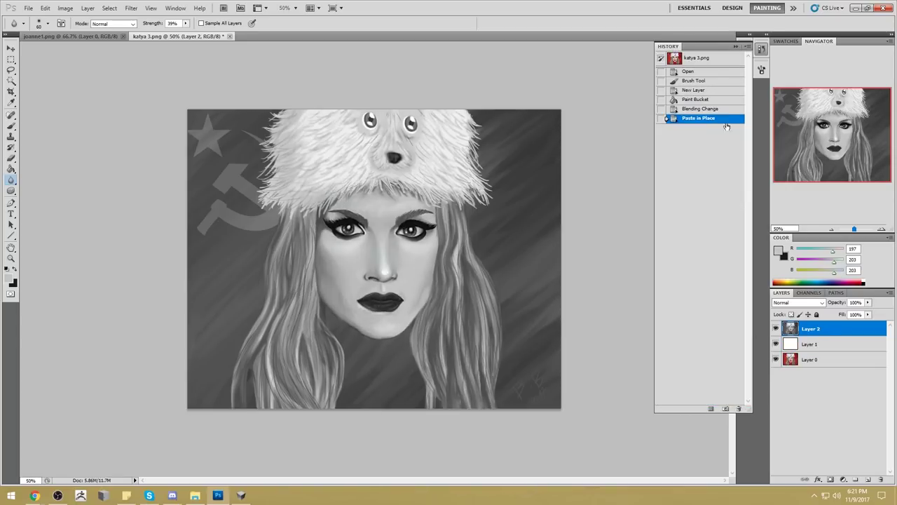
pyautogui.click(736, 46)
# Compare the repainted face with the original by toggling Layer 2's visibility repeatedly, leaving the layer shown.
pyautogui.click(776, 328)
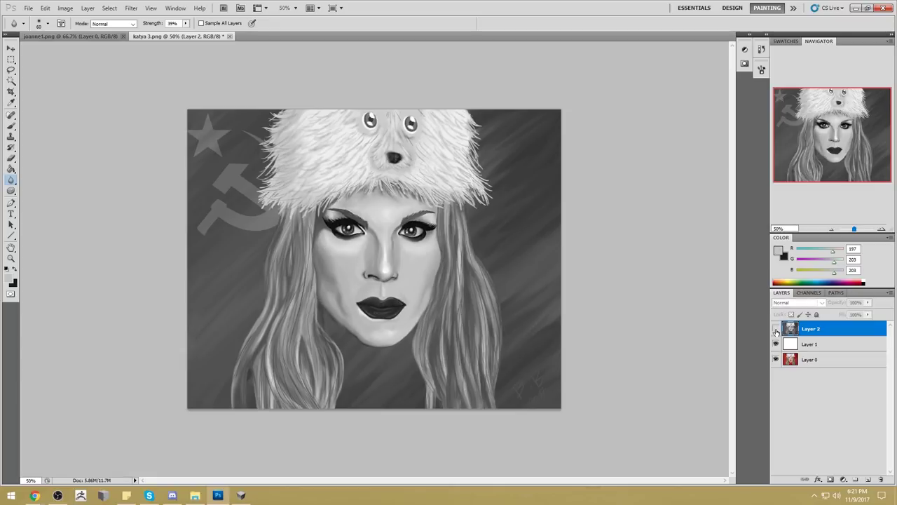
pyautogui.click(776, 329)
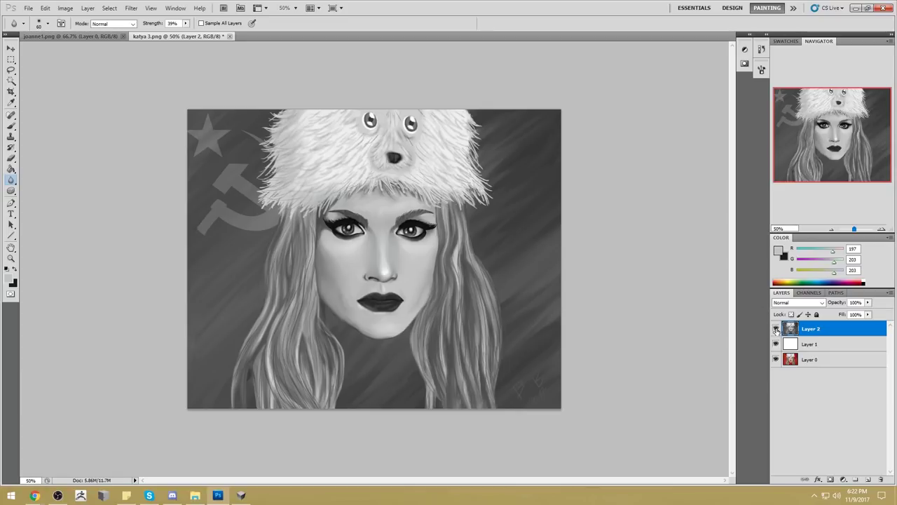
pyautogui.click(776, 330)
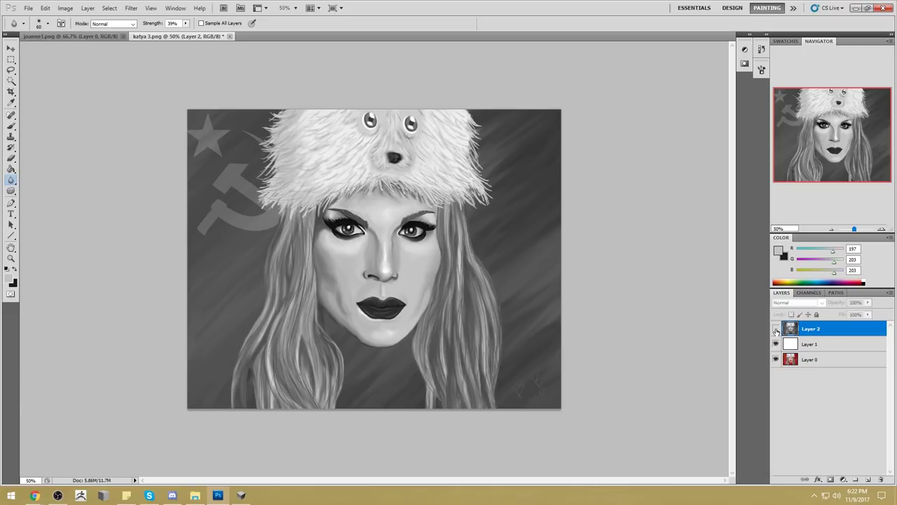
pyautogui.click(776, 328)
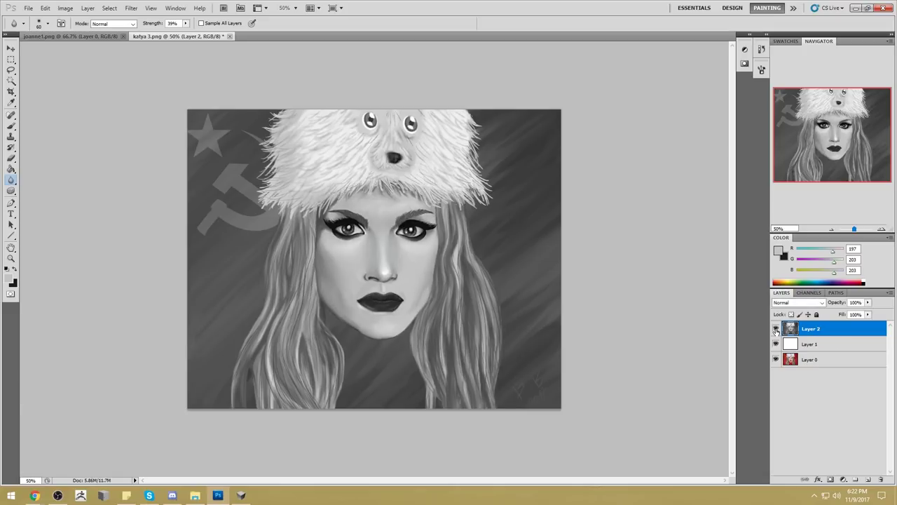
pyautogui.click(776, 329)
pyautogui.click(776, 329)
pyautogui.click(776, 328)
pyautogui.click(776, 328)
pyautogui.click(776, 328)
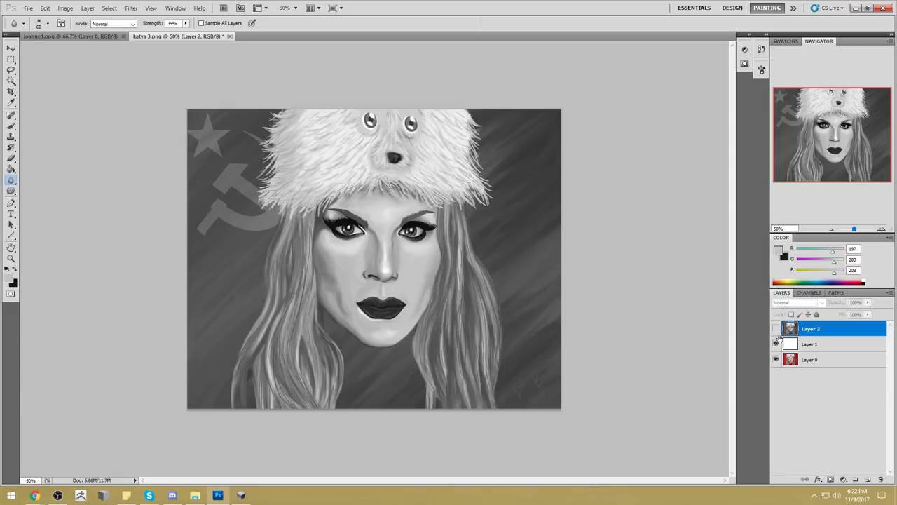
pyautogui.click(776, 330)
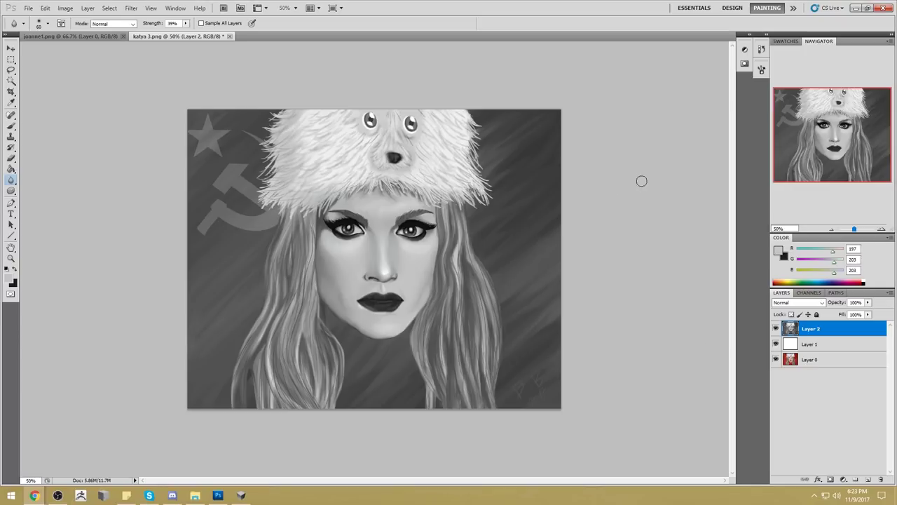
# Flatten the image and close katya 3.png, saving its changes.
pyautogui.rightClick(822, 326)
pyautogui.click(829, 315)
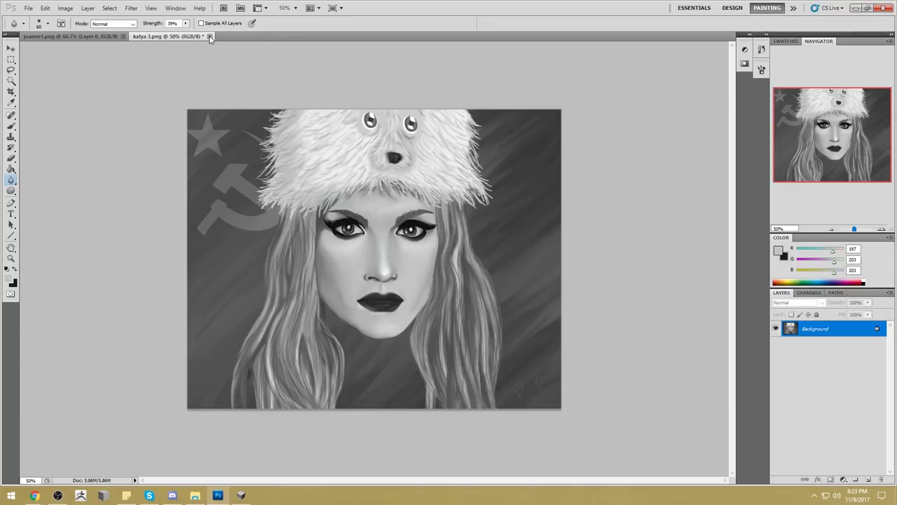
pyautogui.click(209, 35)
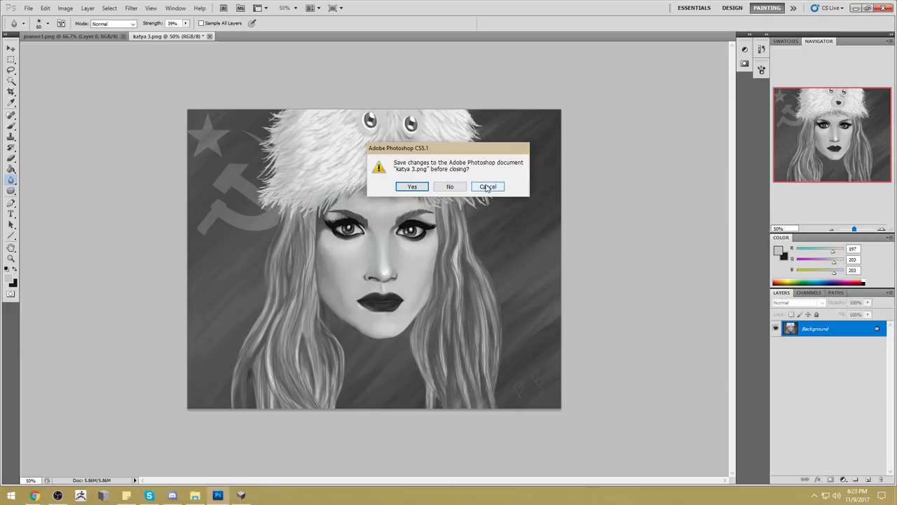
pyautogui.moveTo(440, 148); pyautogui.dragTo(630, 45)
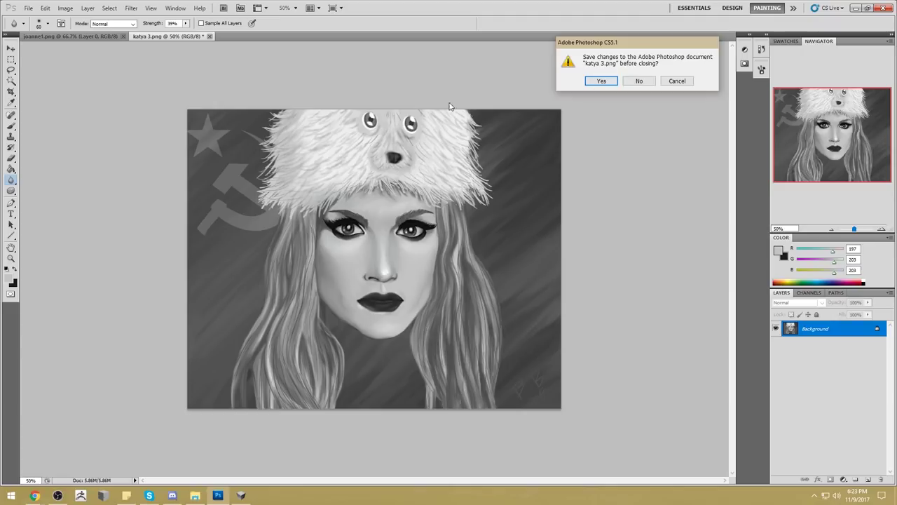
pyautogui.click(602, 81)
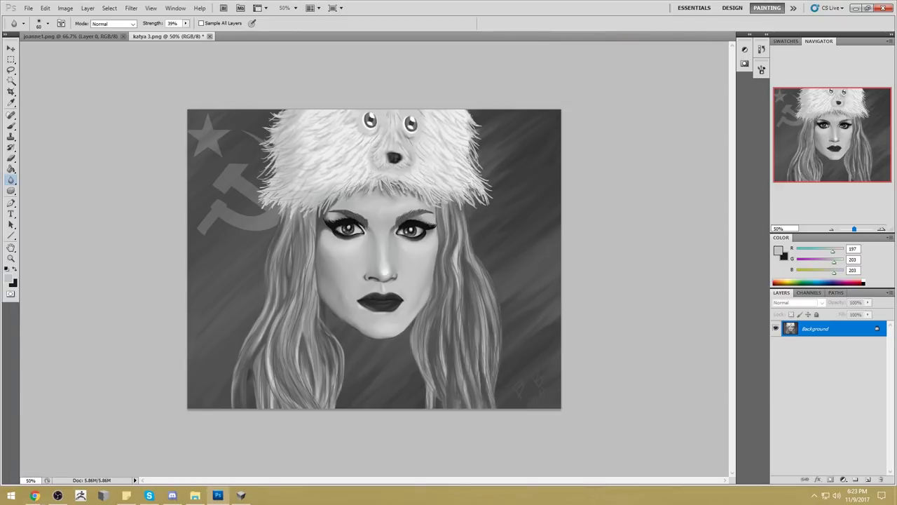
pyautogui.hotkey('ctrl', 'w')
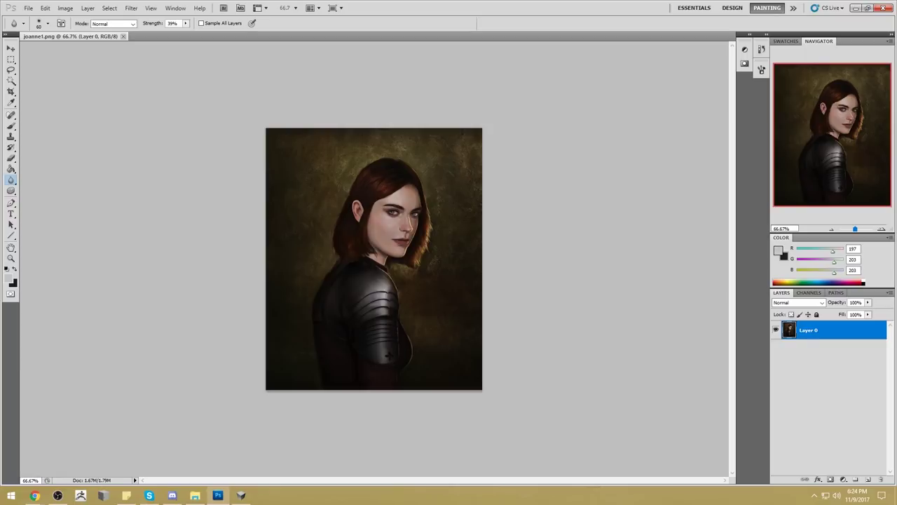
# Set the 400 px brush to Darken mode and sample a dark brown from the hair in joanne1.png.
pyautogui.press('b')
pyautogui.keyDown('alt'); pyautogui.click(414, 246); pyautogui.keyUp('alt')
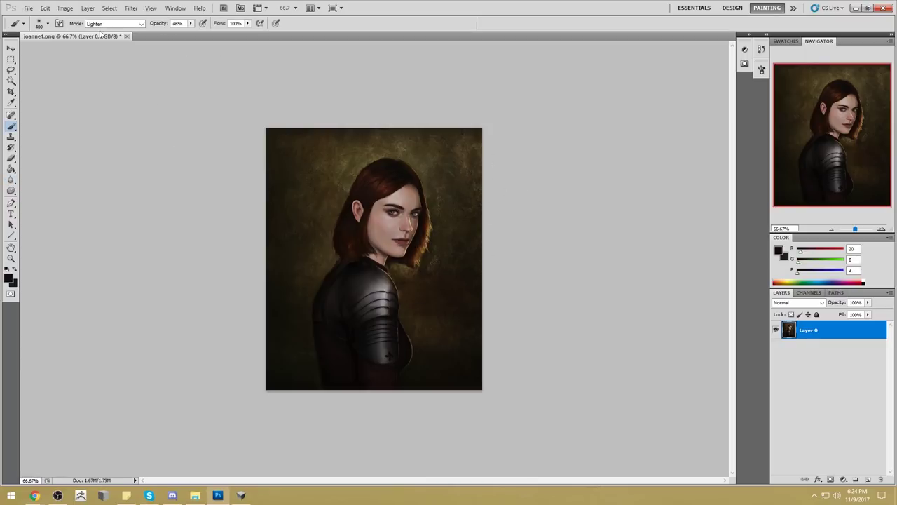
pyautogui.click(103, 24)
pyautogui.click(98, 69)
pyautogui.keyDown('alt'); pyautogui.click(368, 234); pyautogui.keyUp('alt')
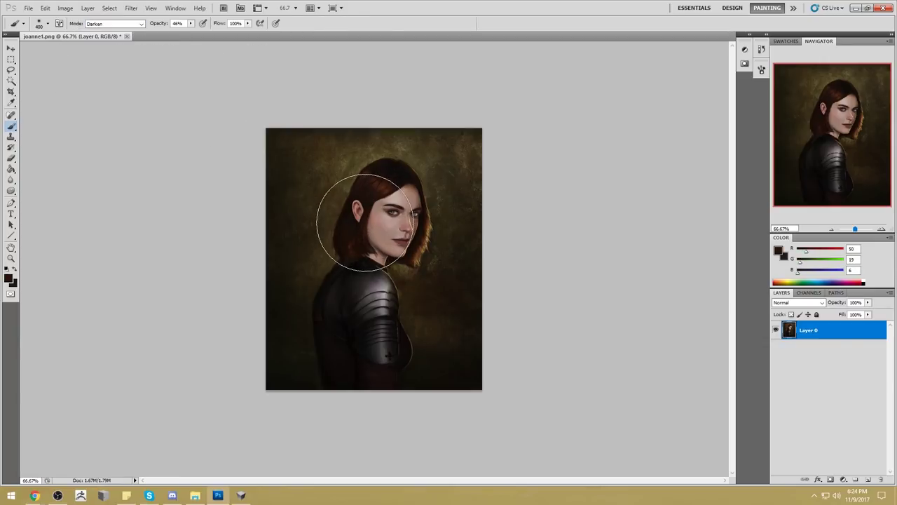
# Add a new layer above Layer 0 and set its blending mode to Darken.
pyautogui.click(867, 479)
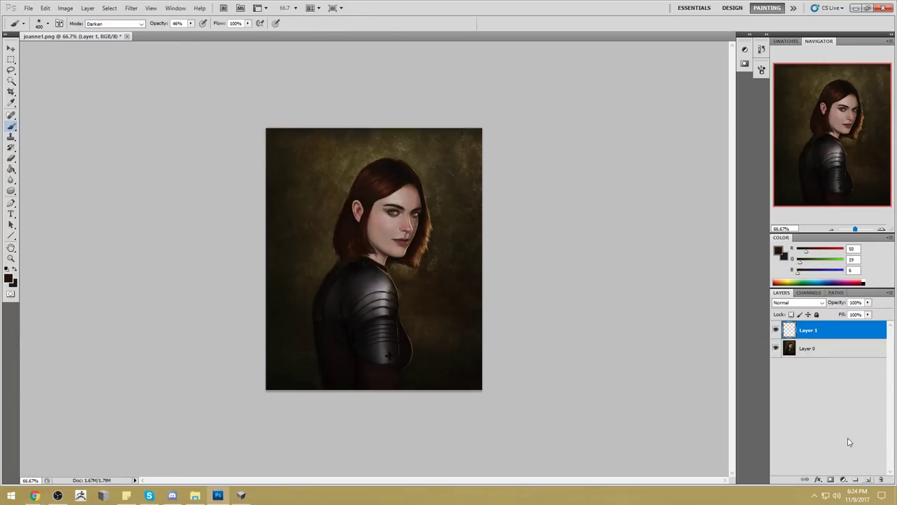
pyautogui.click(806, 303)
pyautogui.click(793, 84)
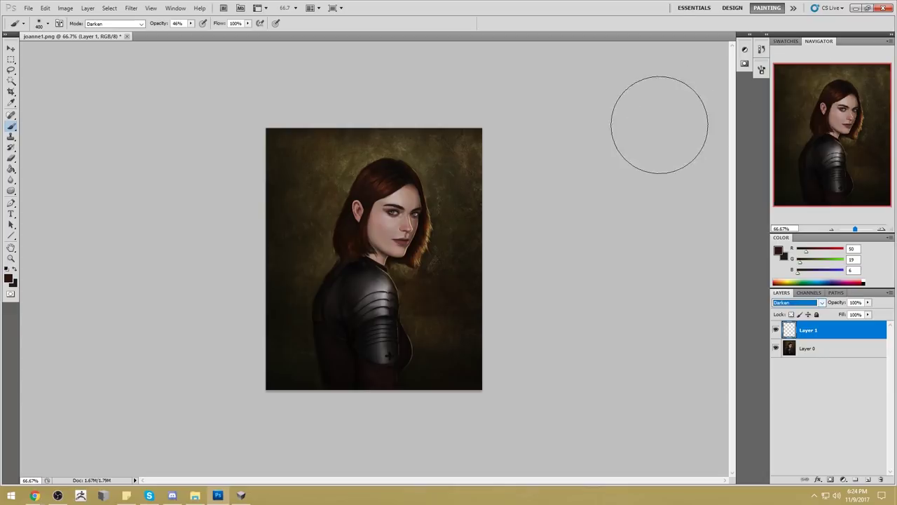
# Glaze dark tones sampled from the portrait over the face and hair on Layer 1, lowering the brush opacity to 17%.
pyautogui.moveTo(374, 241)
pyautogui.mouseDown()
pyautogui.moveTo(402, 248)
pyautogui.moveTo(413, 236)
pyautogui.mouseUp()
pyautogui.click(190, 24)
pyautogui.click(177, 32)
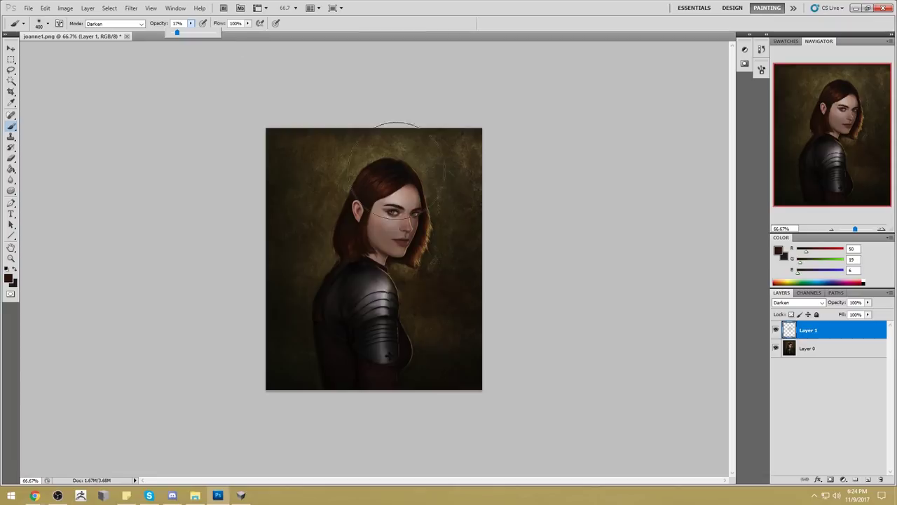
pyautogui.keyDown('alt'); pyautogui.click(395, 245); pyautogui.keyUp('alt')
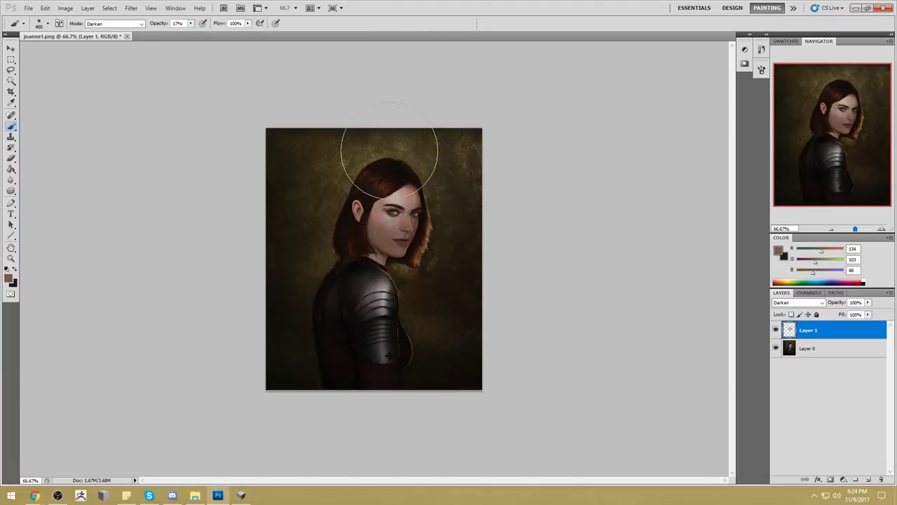
pyautogui.keyDown('alt'); pyautogui.click(375, 195); pyautogui.keyUp('alt')
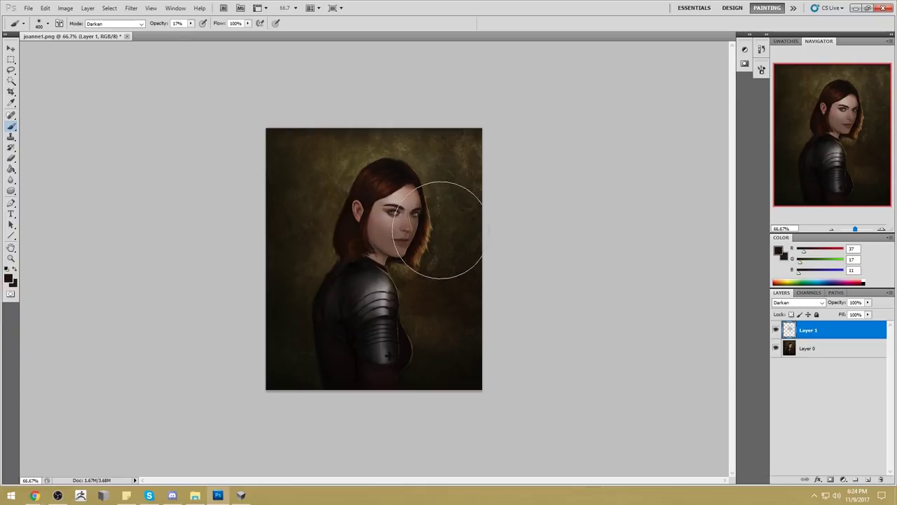
# Erase the Layer 1 glaze around the nose's rim highlight, using a soft round eraser reduced to 40 px.
pyautogui.press('z')
pyautogui.moveTo(301, 171)
pyautogui.mouseDown()
pyautogui.moveTo(356, 231)
pyautogui.moveTo(371, 318)
pyautogui.mouseUp()
pyautogui.press('e')
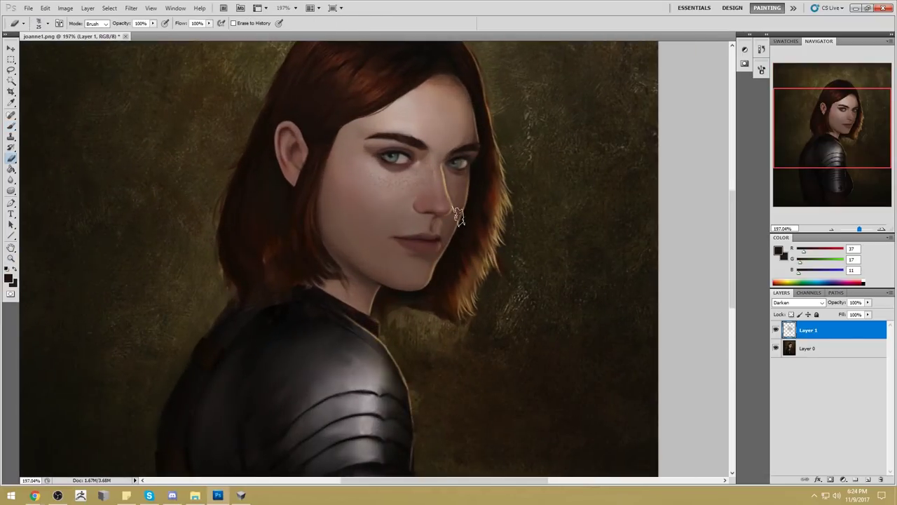
pyautogui.rightClick(474, 168)
pyautogui.click(593, 281)
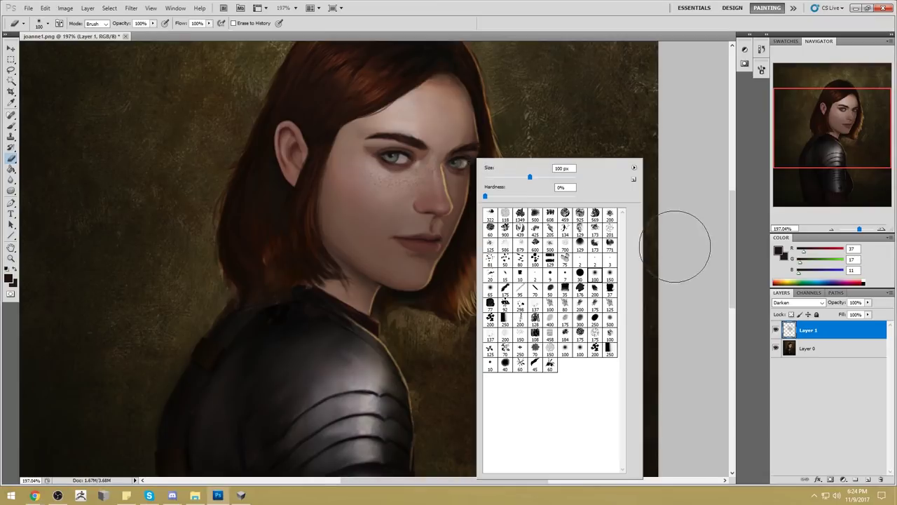
pyautogui.click(686, 245)
pyautogui.press('[')
pyautogui.press('[')
pyautogui.press('[')
pyautogui.press('[')
pyautogui.press('[')
pyautogui.press('[')
pyautogui.press('[')
pyautogui.press('[')
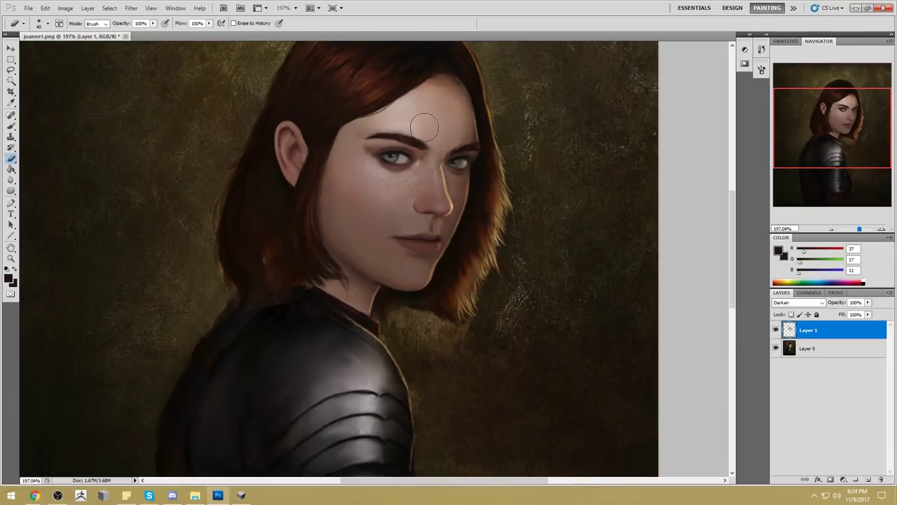
# Sample a warm brown skin tone (RGB 159, 112, 86) from the nose for the 17% Darken brush.
pyautogui.press('b')
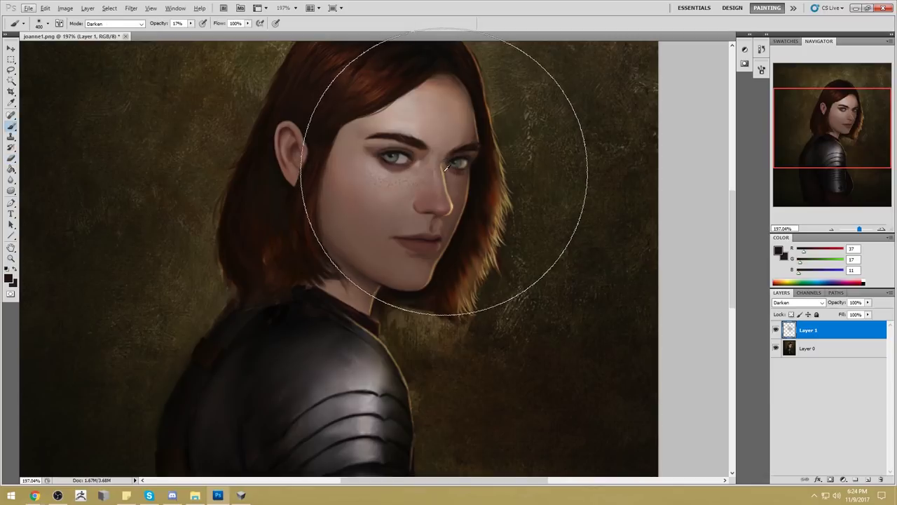
pyautogui.keyDown('alt'); pyautogui.click(443, 171); pyautogui.keyUp('alt')
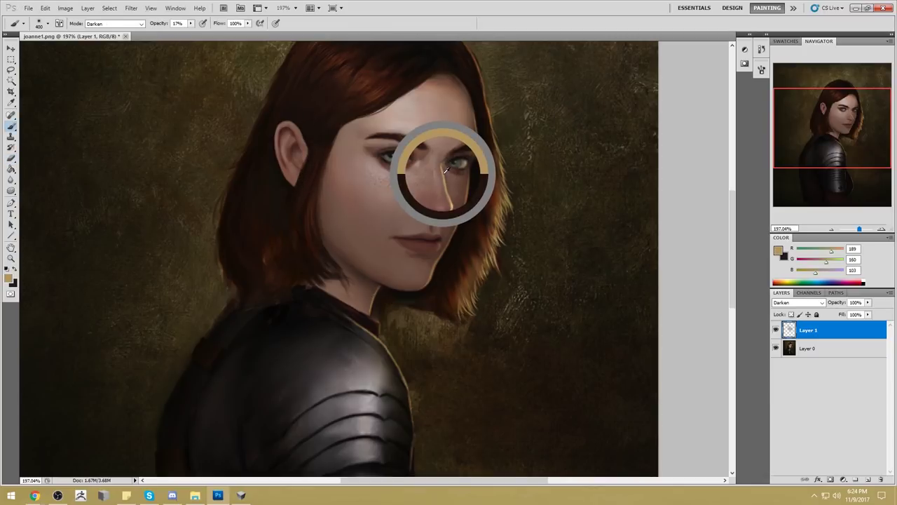
pyautogui.keyDown('alt'); pyautogui.click(440, 165); pyautogui.keyUp('alt')
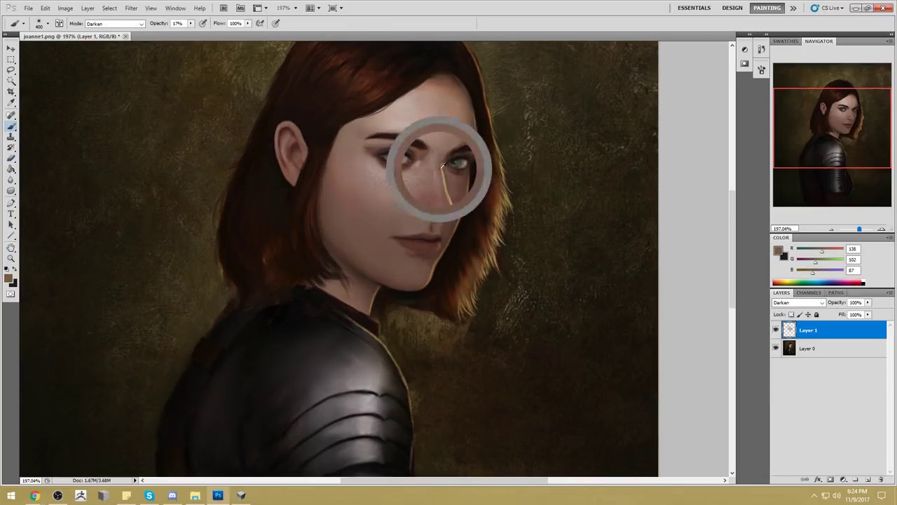
pyautogui.keyDown('alt'); pyautogui.click(444, 163); pyautogui.keyUp('alt')
pyautogui.keyDown('alt'); pyautogui.click(445, 163); pyautogui.keyUp('alt')
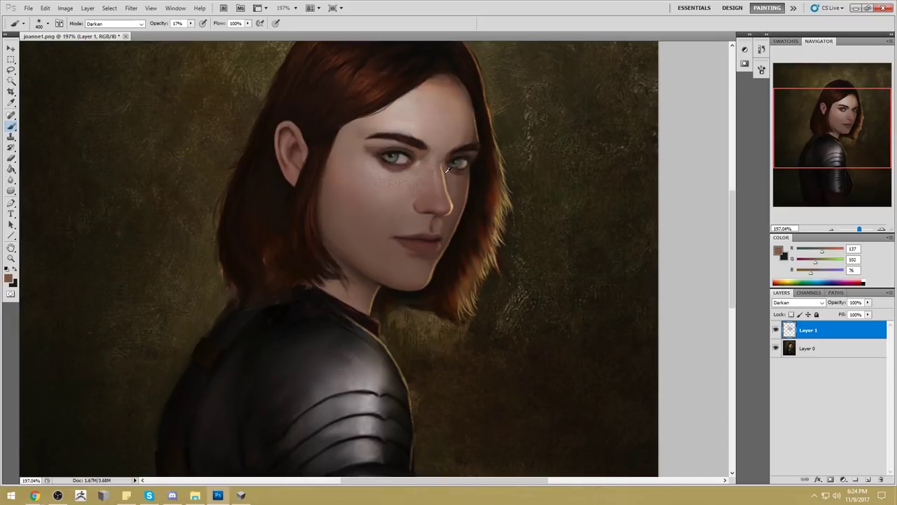
pyautogui.keyDown('alt'); pyautogui.click(444, 201); pyautogui.keyUp('alt')
pyautogui.press('e')
pyautogui.press('b')
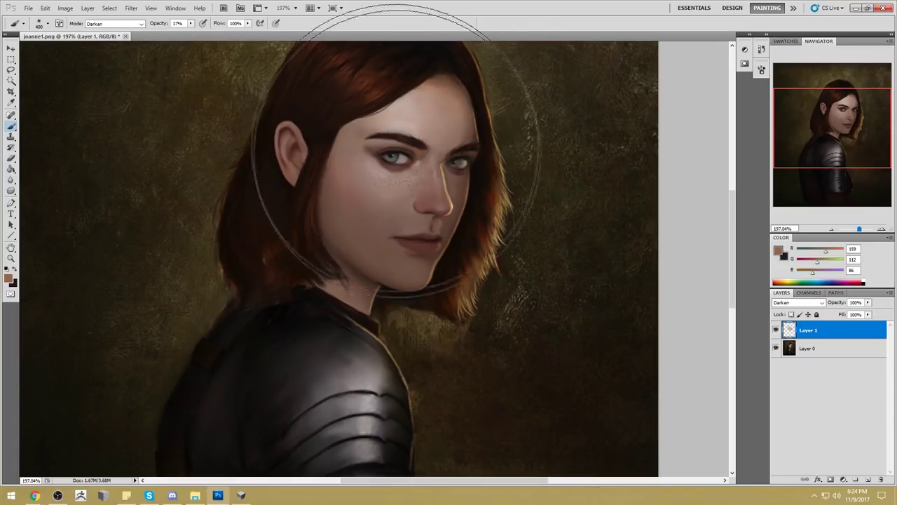
# Erase the Layer 1 glaze below the near eye with a 25 px eraser, shaping a light patch on the cheek.
pyautogui.press('e')
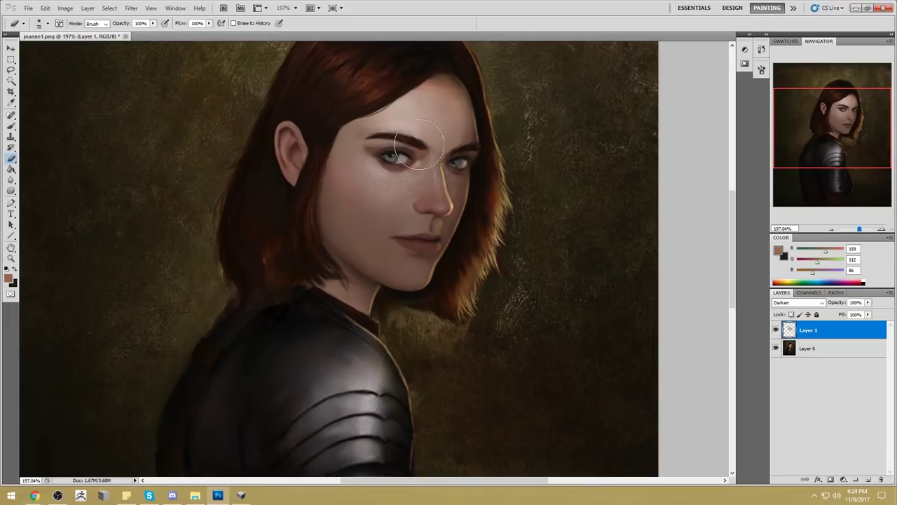
pyautogui.rightClick(420, 143)
pyautogui.click(511, 281)
pyautogui.click(677, 214)
pyautogui.press('[')
pyautogui.press('[')
pyautogui.press('[')
pyautogui.moveTo(414, 222); pyautogui.dragTo(405, 212)
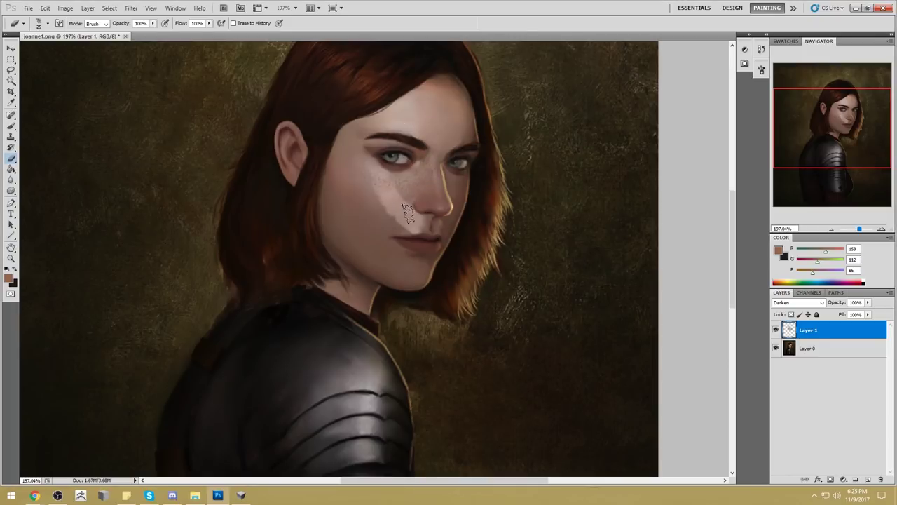
pyautogui.hotkey('ctrl', 'z')
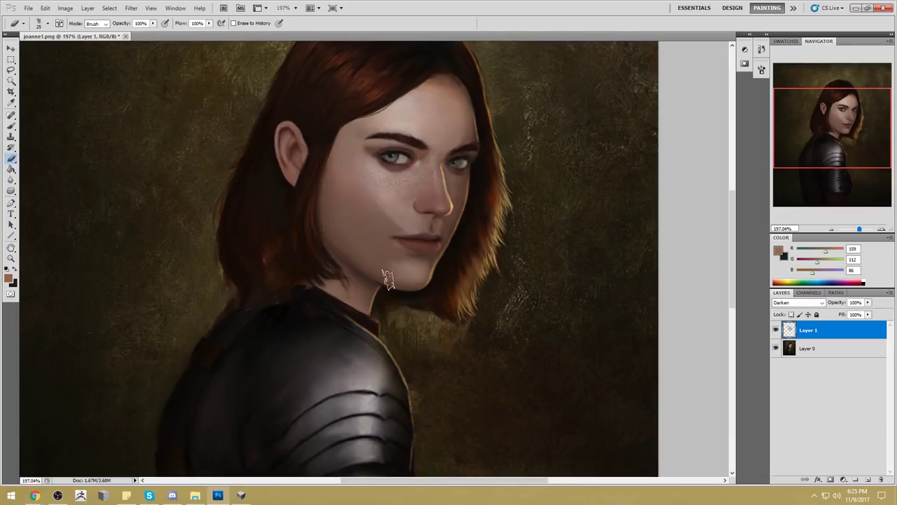
# Compare the whole portrait with the Layer 1 shading hidden and shown.
pyautogui.hotkey('ctrl', '0')
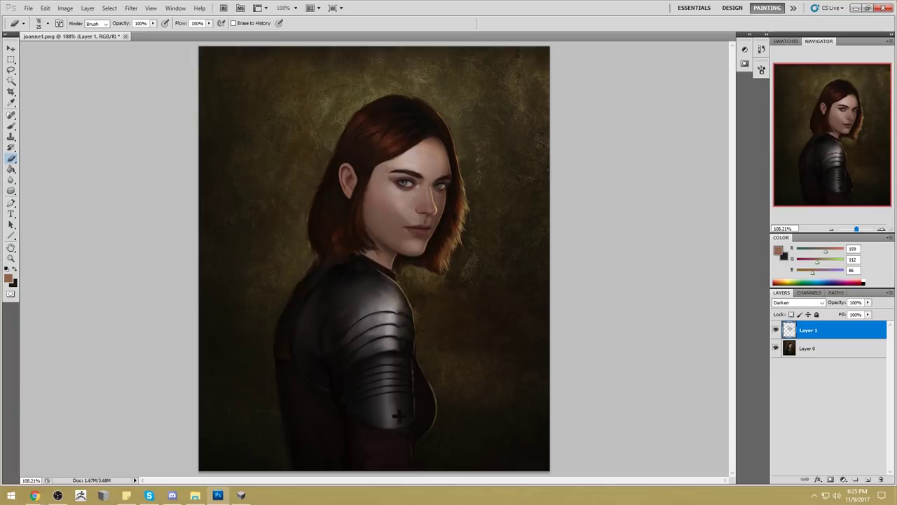
pyautogui.click(776, 330)
pyautogui.click(776, 330)
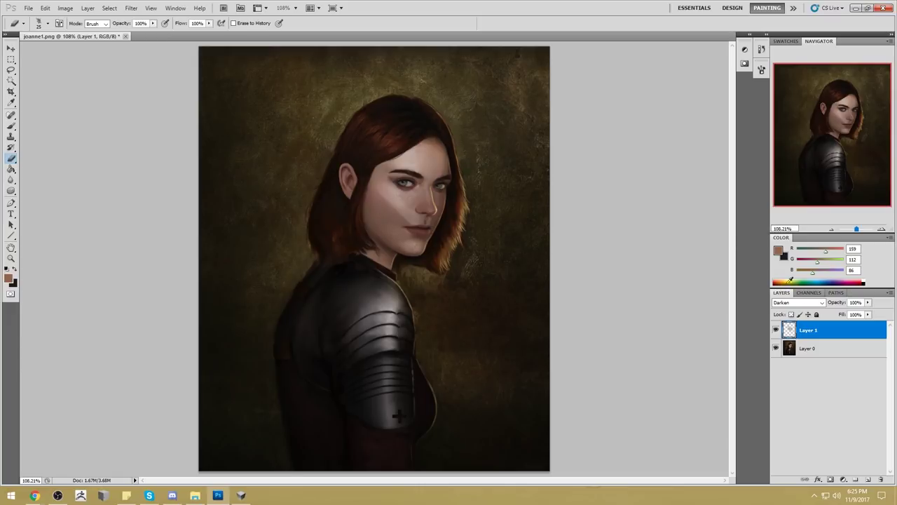
pyautogui.click(775, 331)
pyautogui.click(775, 331)
pyautogui.click(775, 331)
pyautogui.click(775, 330)
# Open Layer 0 in Liquify and push the hair beside the ear over the cheek with a 136 brush, narrowing the face.
pyautogui.click(809, 349)
pyautogui.click(131, 8)
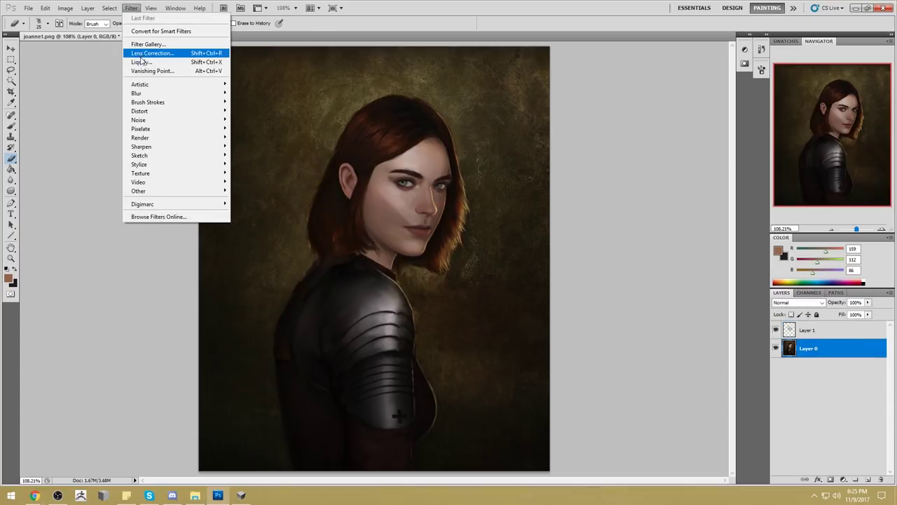
pyautogui.click(144, 63)
pyautogui.click(850, 79)
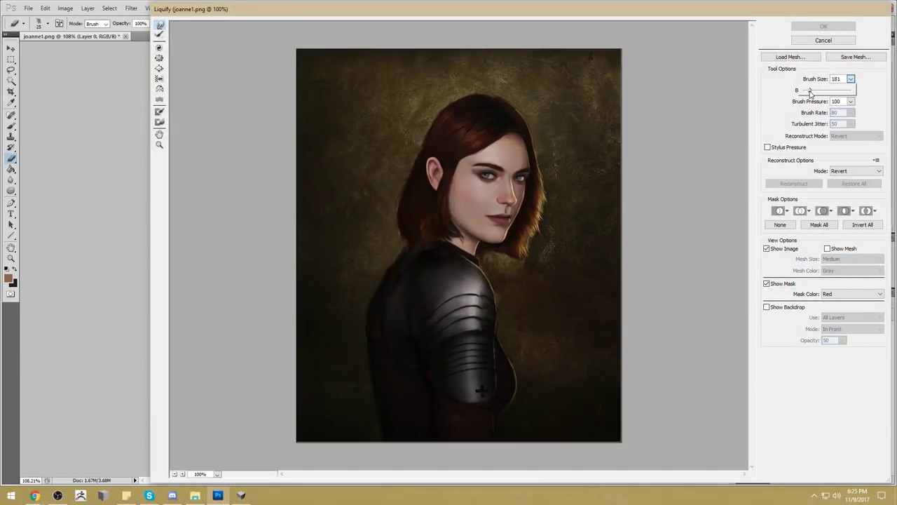
pyautogui.click(447, 188)
pyautogui.moveTo(449, 186); pyautogui.dragTo(450, 172)
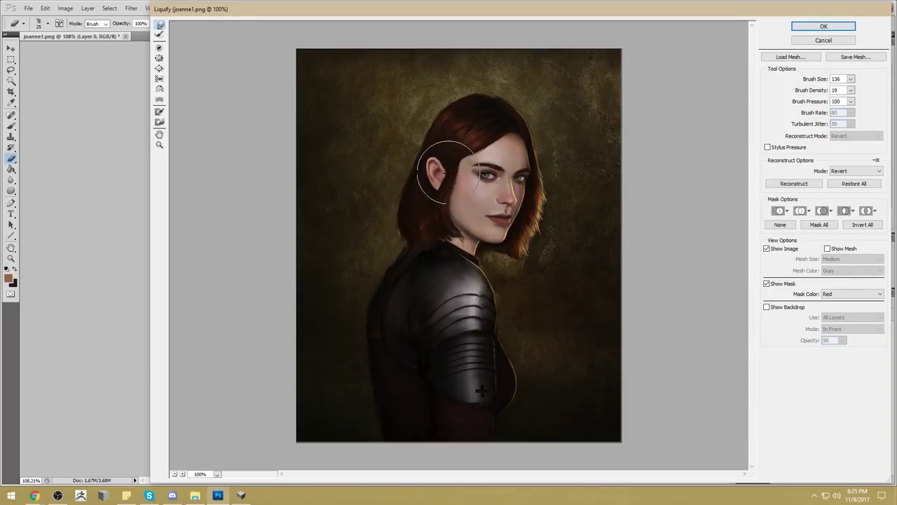
pyautogui.moveTo(446, 216); pyautogui.dragTo(450, 219)
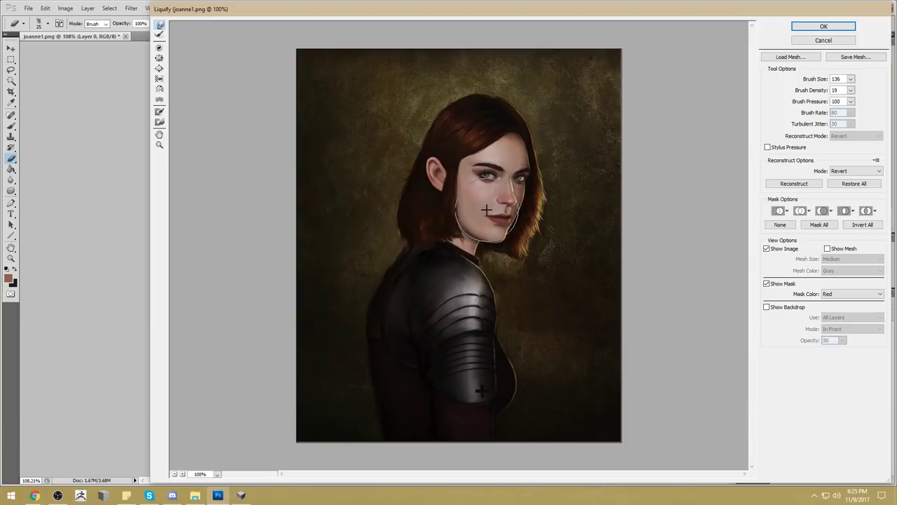
pyautogui.moveTo(474, 179)
pyautogui.mouseDown()
pyautogui.moveTo(447, 220)
pyautogui.moveTo(459, 228)
pyautogui.moveTo(447, 190)
pyautogui.moveTo(456, 219)
pyautogui.mouseUp()
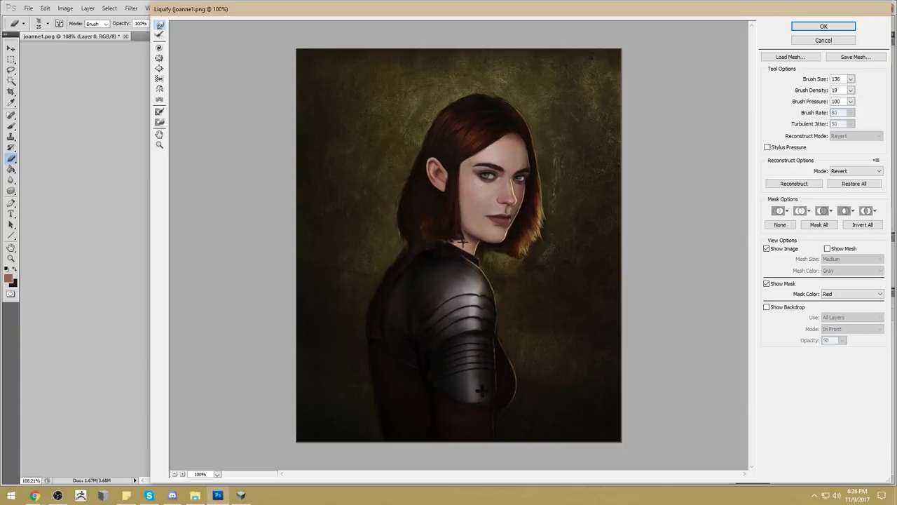
# Push the back of the head outward with a 316 brush, reshape the ear with a 136 brush, and apply Liquify.
pyautogui.click(850, 79)
pyautogui.moveTo(813, 93); pyautogui.dragTo(817, 94)
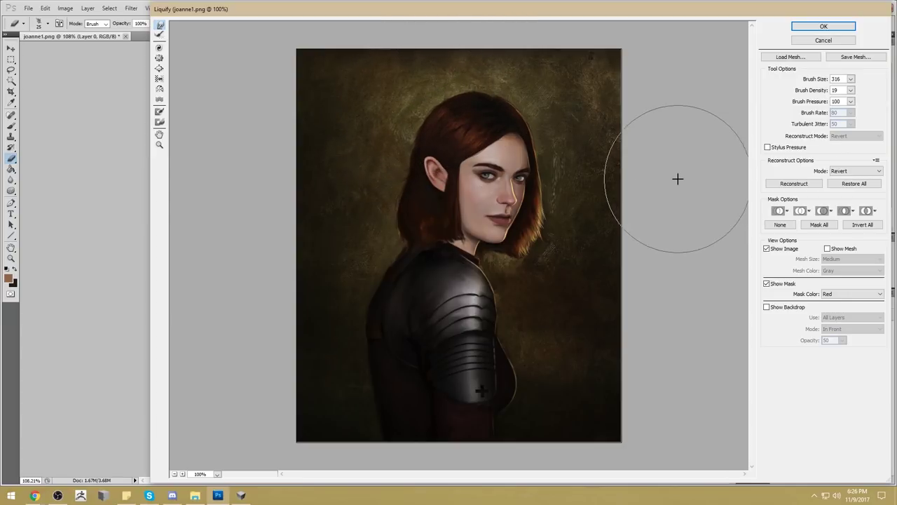
pyautogui.click(850, 89)
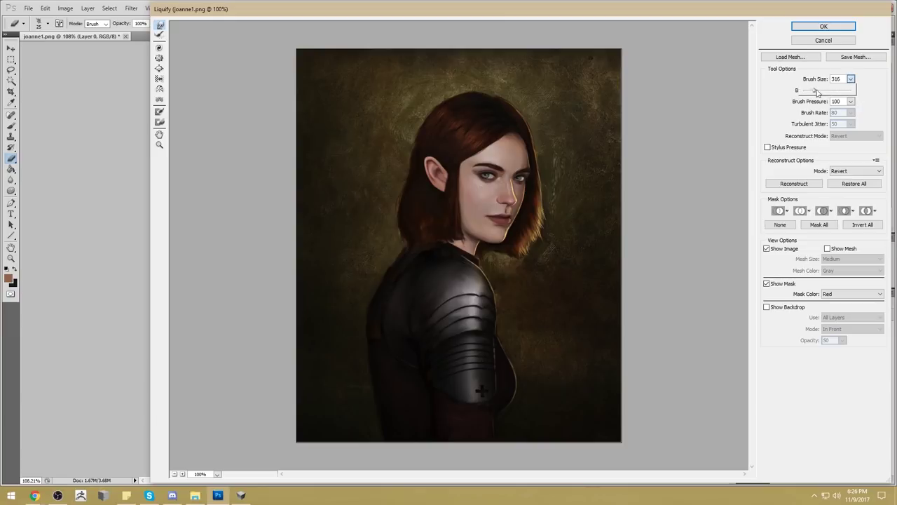
pyautogui.click(455, 160)
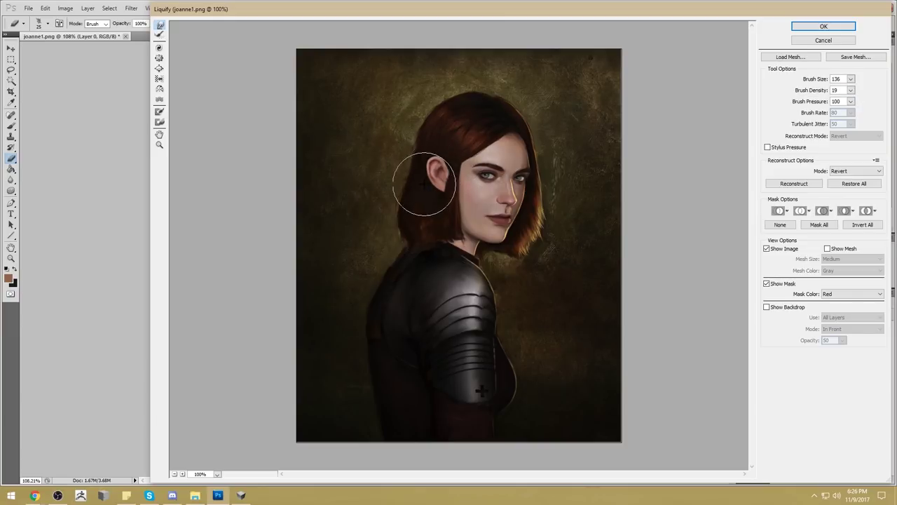
pyautogui.moveTo(423, 184); pyautogui.dragTo(428, 190)
pyautogui.moveTo(426, 152); pyautogui.dragTo(438, 151)
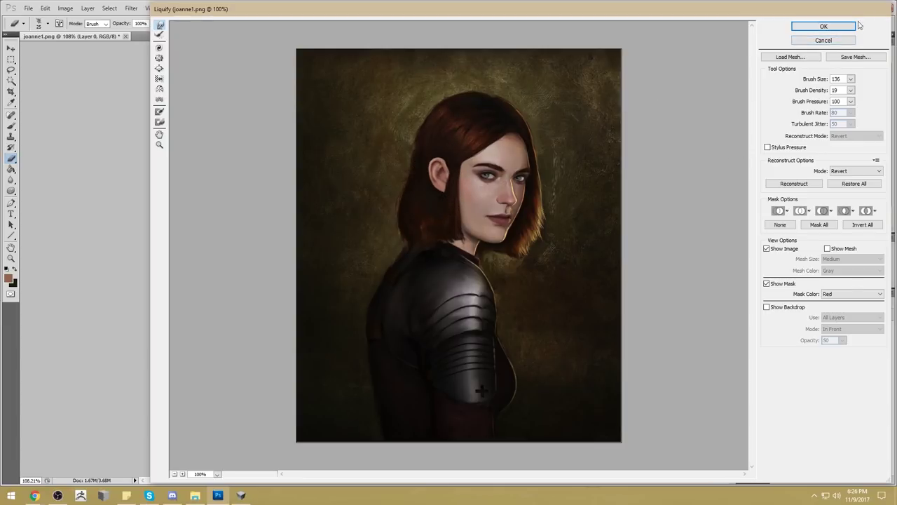
pyautogui.click(824, 26)
# Lasso the ear, copy it to a new layer, and move the copy slightly lower on the head.
pyautogui.press('l')
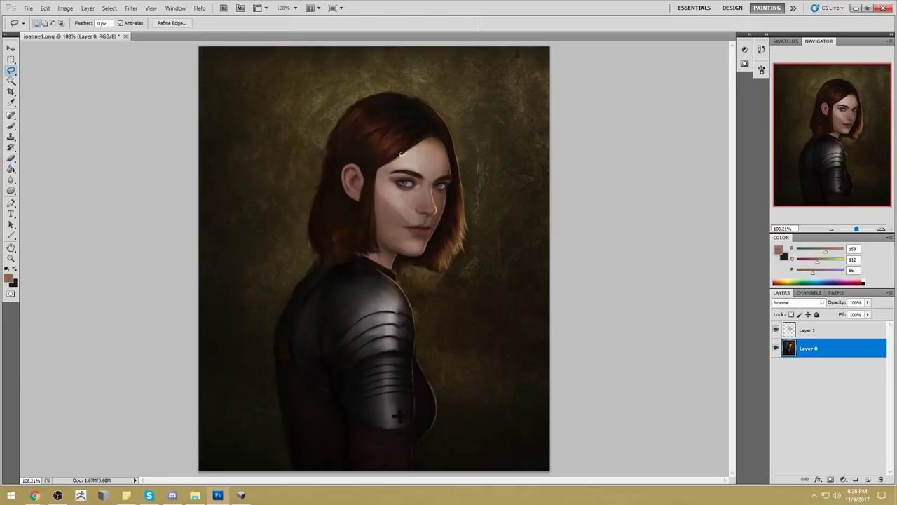
pyautogui.moveTo(371, 163); pyautogui.dragTo(359, 152)
pyautogui.hotkey('ctrl', 'j')
pyautogui.press('v')
pyautogui.moveTo(356, 184); pyautogui.dragTo(354, 184)
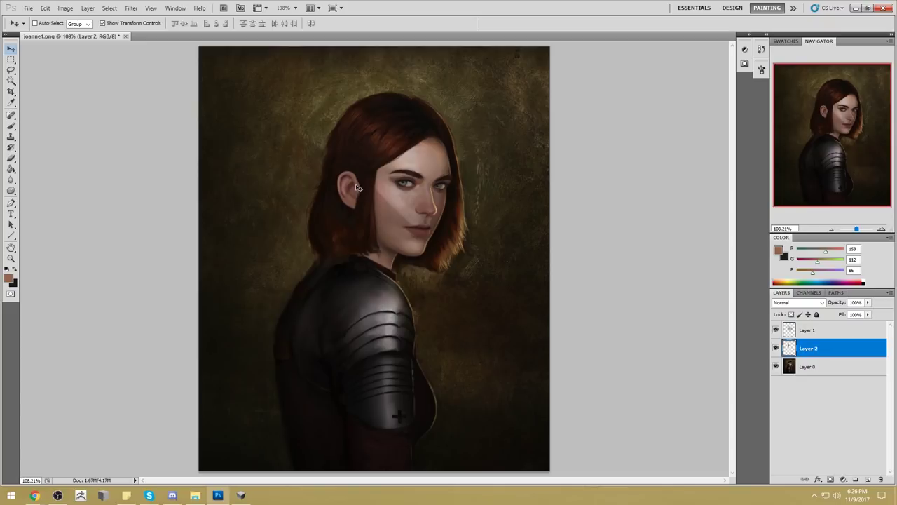
# Blend the ear copy's edges with the eraser and merge it down into Layer 0.
pyautogui.press('e')
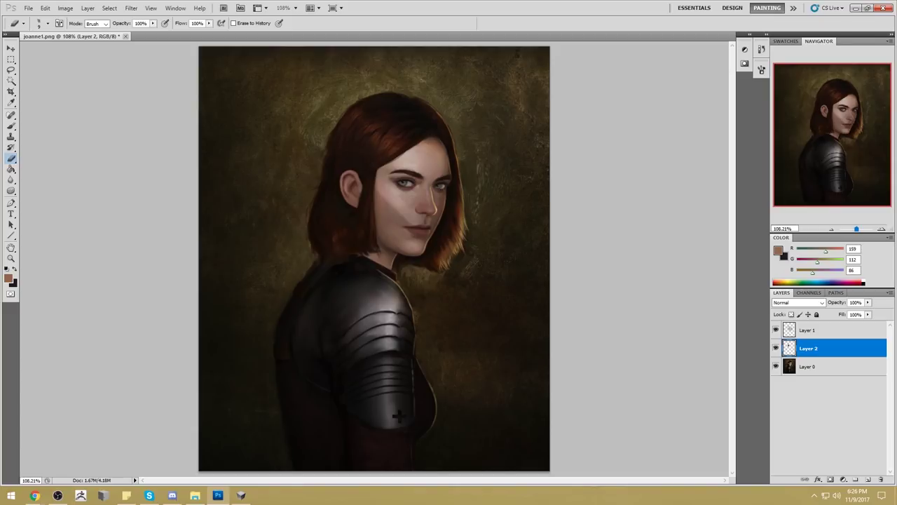
pyautogui.click(776, 348)
pyautogui.rightClick(826, 348)
pyautogui.click(815, 316)
# Select Layer 1 and smudge the edges of the cheek's light patch with a 15 px Smudge brush at 6% strength.
pyautogui.click(777, 331)
pyautogui.click(777, 332)
pyautogui.click(777, 331)
pyautogui.click(777, 331)
pyautogui.click(806, 330)
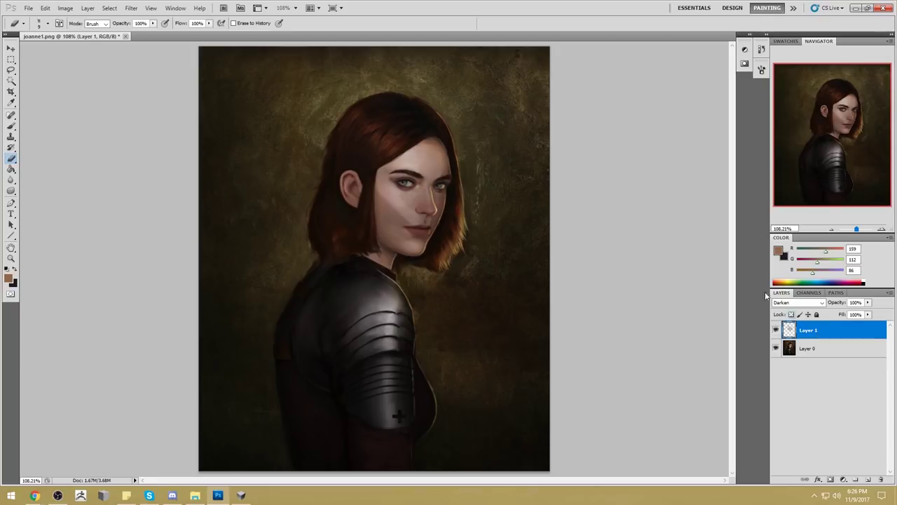
pyautogui.rightClick(11, 180)
pyautogui.click(42, 195)
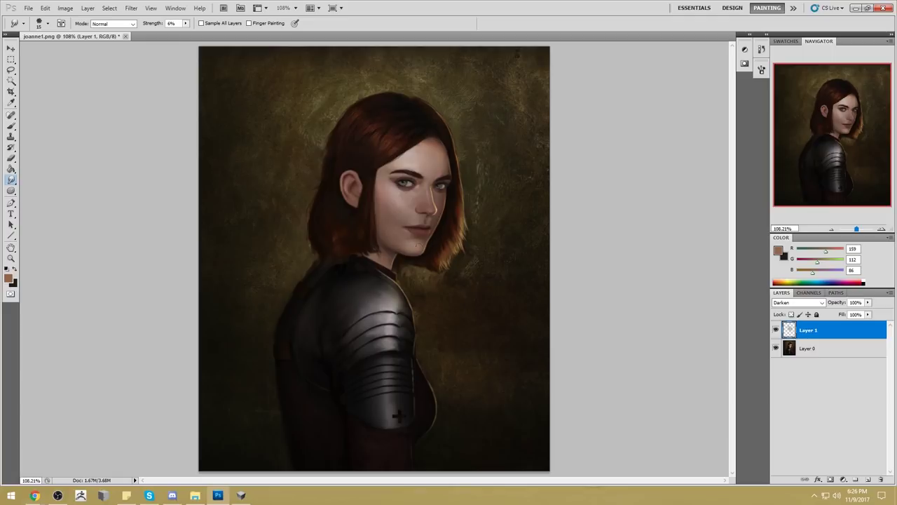
# Lighten the cheek and mouth area by erasing the Layer 1 glaze with a 150 px round eraser, and compare the layer on and off.
pyautogui.press('e')
pyautogui.rightClick(435, 215)
pyautogui.click(541, 276)
pyautogui.click(659, 248)
pyautogui.press(']')
pyautogui.press(']')
pyautogui.moveTo(425, 229); pyautogui.dragTo(397, 205)
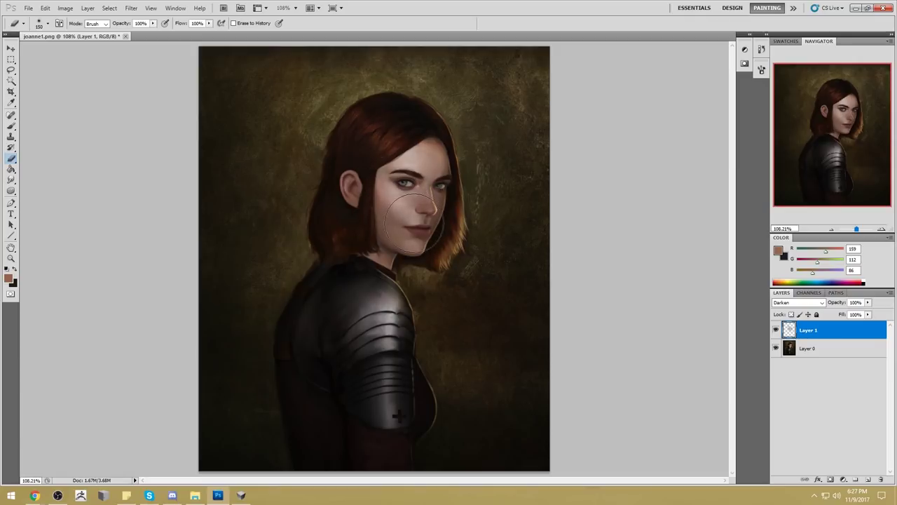
pyautogui.hotkey('ctrl', '-')
pyautogui.hotkey('ctrl', '-')
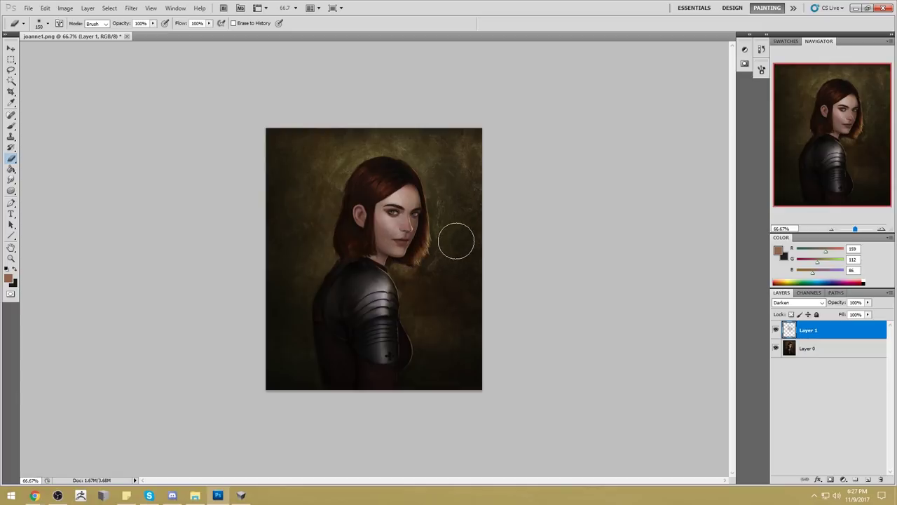
pyautogui.click(775, 330)
pyautogui.click(775, 330)
# Adjust Layer 1 with Hue/Saturation, setting the hue to -38 and the saturation to -17.
pyautogui.press('b')
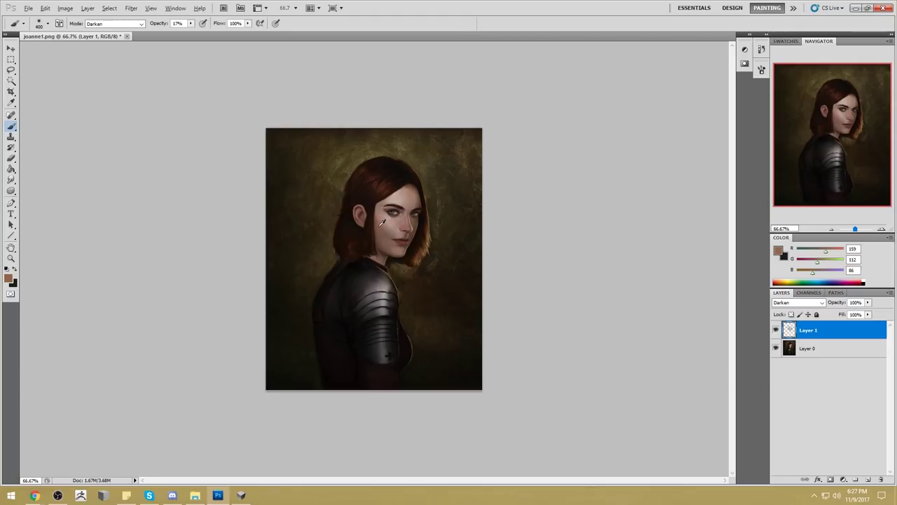
pyautogui.hotkey('alt', 'e')
pyautogui.click(607, 228)
pyautogui.hotkey('ctrl', 'u')
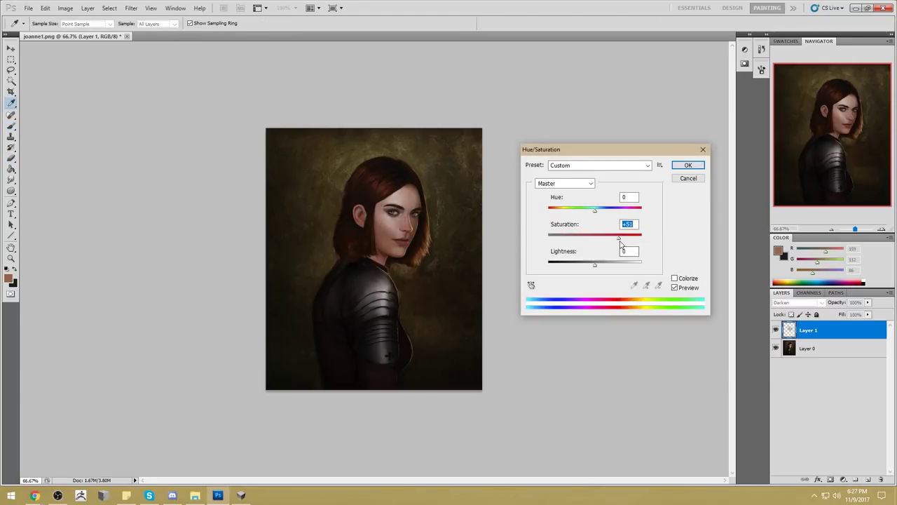
pyautogui.moveTo(598, 214); pyautogui.dragTo(572, 213)
pyautogui.moveTo(600, 241); pyautogui.dragTo(589, 239)
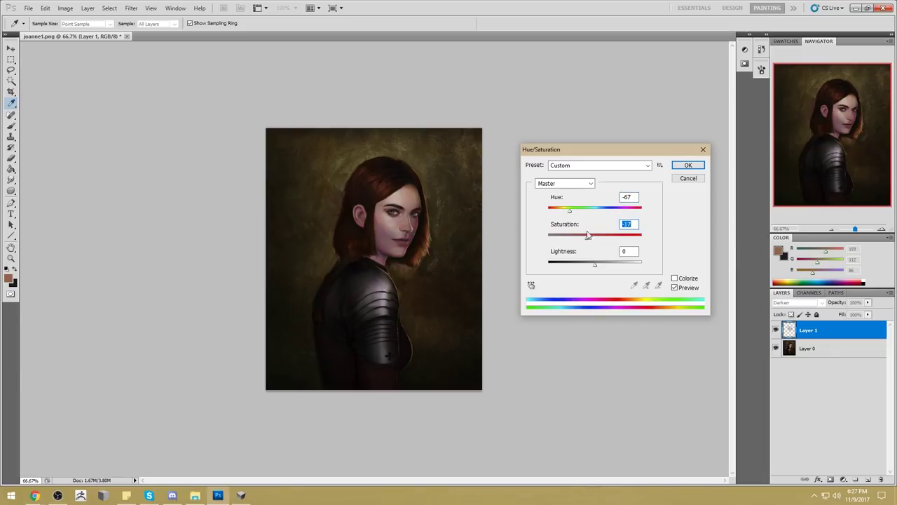
pyautogui.moveTo(570, 214); pyautogui.dragTo(577, 214)
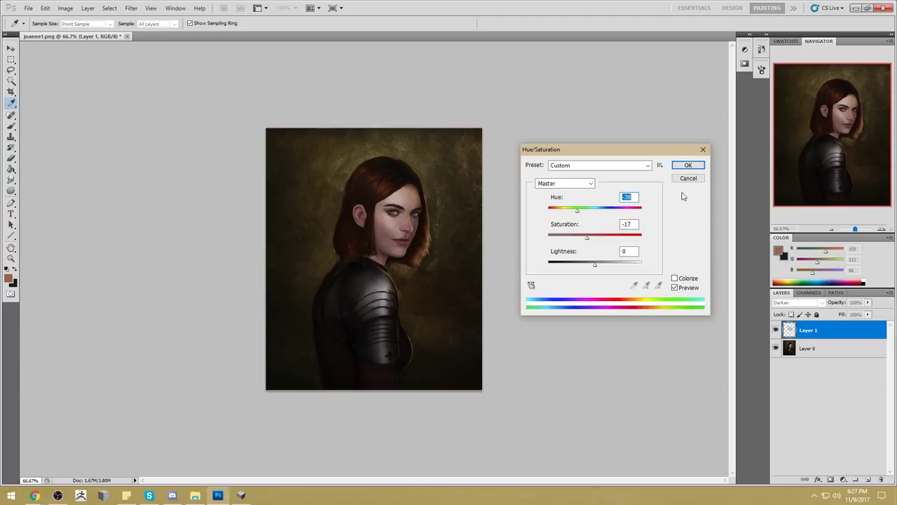
pyautogui.click(688, 165)
pyautogui.press('b')
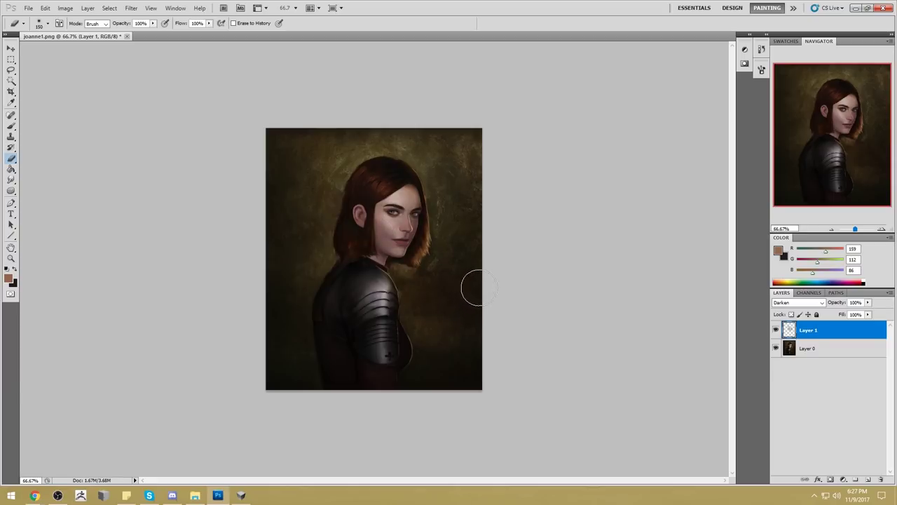
# Reduce Layer 1's fill to 68% and compare the portrait with the layer hidden and shown.
pyautogui.click(776, 330)
pyautogui.click(776, 330)
pyautogui.click(776, 330)
pyautogui.click(776, 331)
pyautogui.moveTo(868, 315); pyautogui.dragTo(855, 326)
# Compare the portrait with Layer 1 hidden and shown, and merge Layer 1 down into Layer 0.
pyautogui.click(776, 330)
pyautogui.click(776, 330)
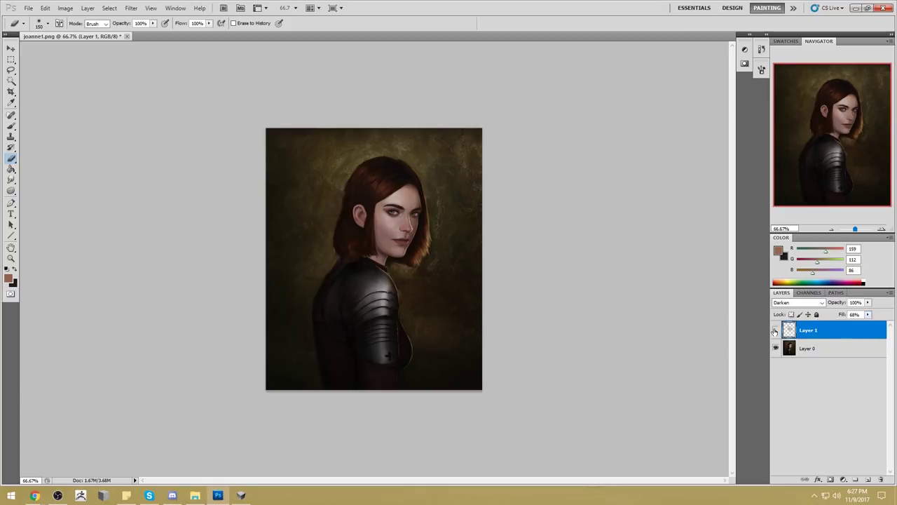
pyautogui.click(776, 331)
pyautogui.click(776, 331)
pyautogui.click(776, 330)
pyautogui.click(776, 330)
pyautogui.click(776, 330)
pyautogui.click(776, 330)
pyautogui.rightClick(838, 329)
pyautogui.click(842, 298)
# Add a new empty layer and prepare a 30 px brush with a skin tone sampled from the face.
pyautogui.click(868, 478)
pyautogui.press('z')
pyautogui.moveTo(347, 180); pyautogui.dragTo(496, 253)
pyautogui.press('b')
pyautogui.keyDown('alt'); pyautogui.click(357, 266); pyautogui.keyUp('alt')
pyautogui.press('[')
pyautogui.press('[')
pyautogui.press('[')
pyautogui.press('[')
pyautogui.press('[')
pyautogui.press('[')
pyautogui.press('[')
pyautogui.press('[')
pyautogui.press('[')
# Merge the new layer down and paint out the upper part of the nose's rim light with a 20 px Darken brush at 55% opacity.
pyautogui.press('[')
pyautogui.press('[')
pyautogui.press('[')
pyautogui.press('[')
pyautogui.press('[')
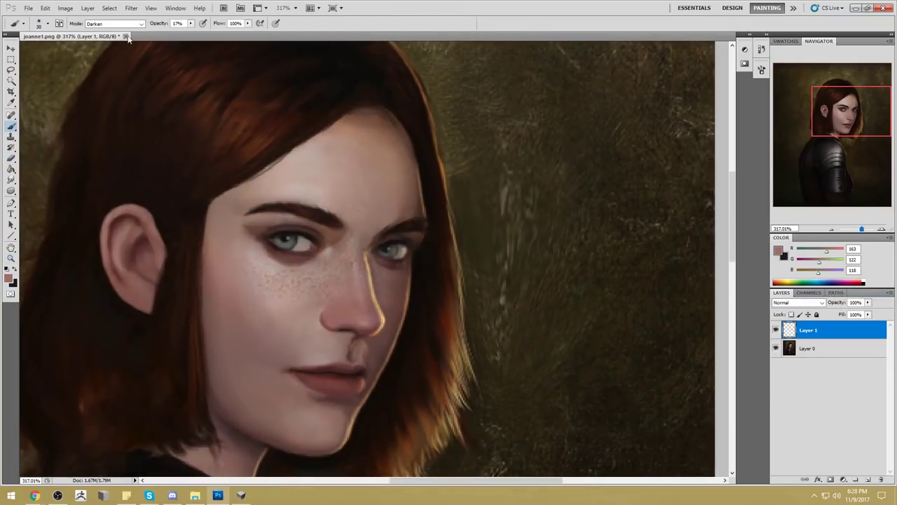
pyautogui.click(116, 23)
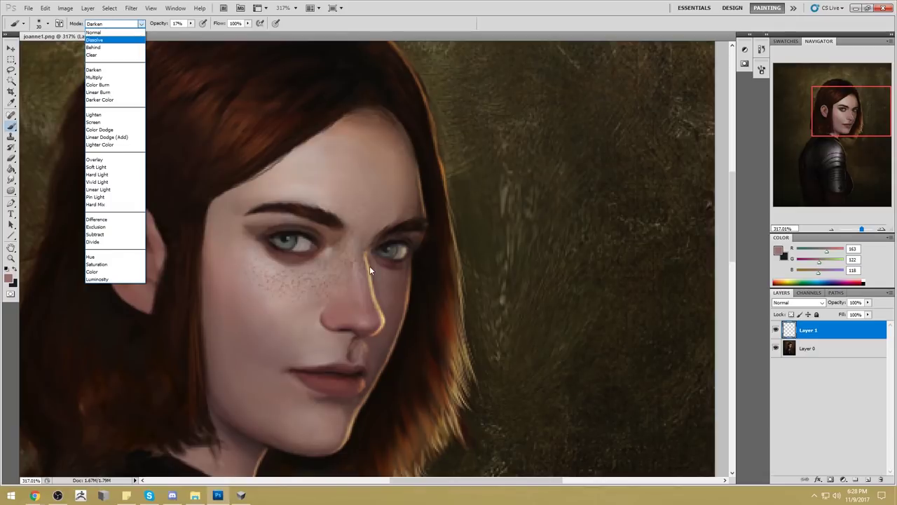
pyautogui.click(370, 267)
pyautogui.rightClick(813, 335)
pyautogui.click(845, 304)
pyautogui.click(366, 279)
pyautogui.press('[')
pyautogui.moveTo(190, 23); pyautogui.dragTo(210, 33)
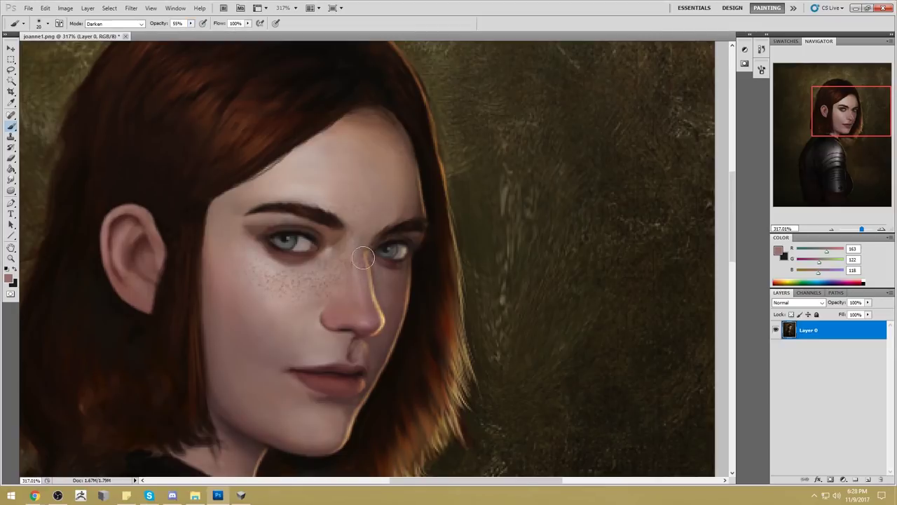
pyautogui.keyDown('alt'); pyautogui.click(373, 263); pyautogui.keyUp('alt')
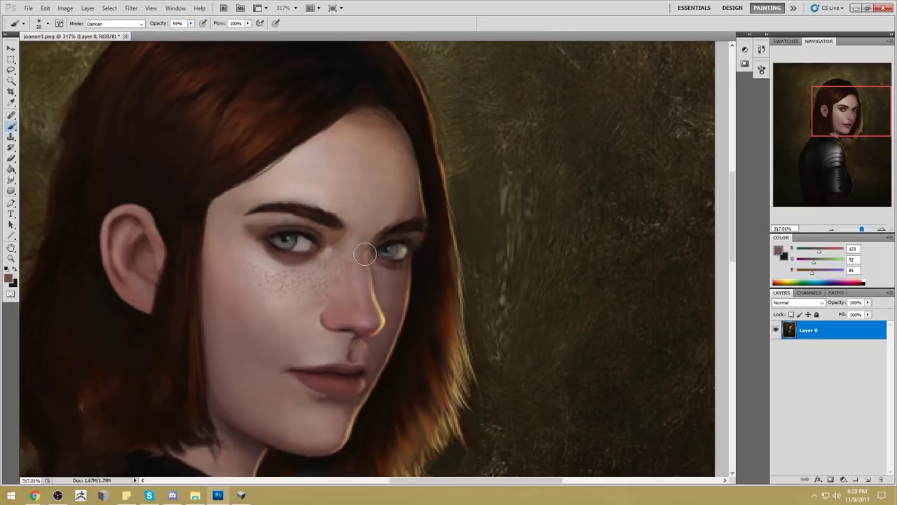
pyautogui.keyDown('alt'); pyautogui.click(369, 287); pyautogui.keyUp('alt')
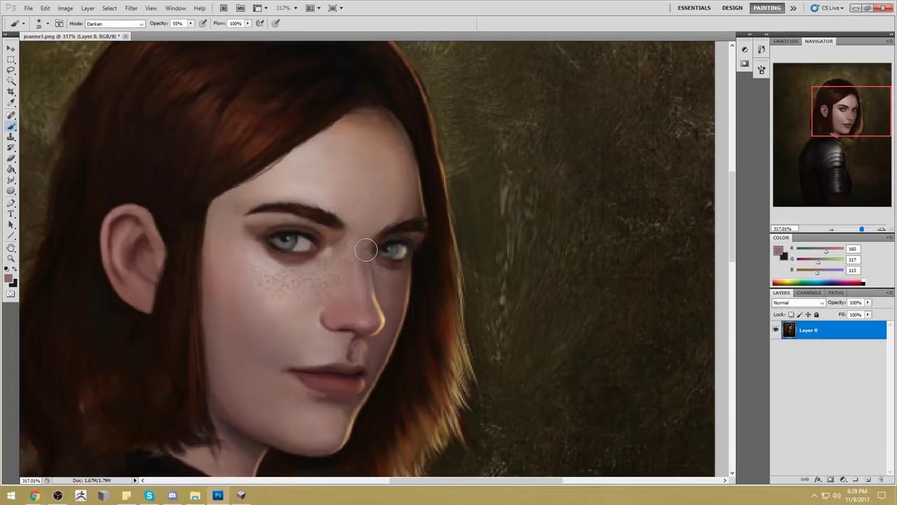
pyautogui.keyDown('alt'); pyautogui.click(381, 301); pyautogui.keyUp('alt')
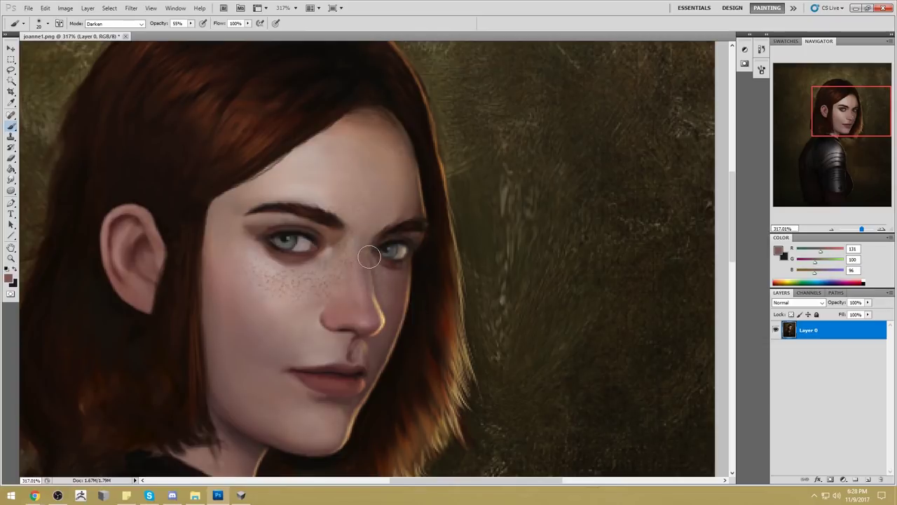
pyautogui.hotkey('ctrl', '0')
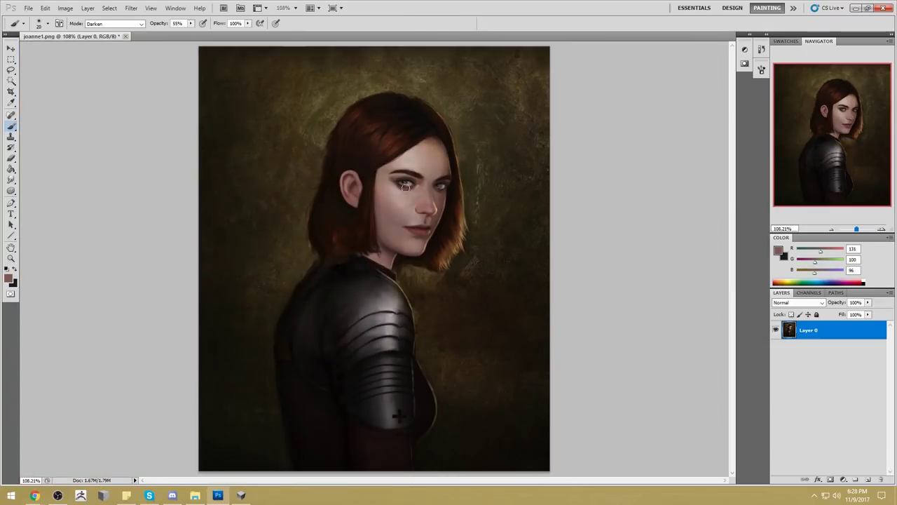
# Blend sampled skin tones over the nose bridge and its shadow side with a Normal-mode brush at 81% opacity.
pyautogui.keyDown('alt'); pyautogui.click(433, 194); pyautogui.keyUp('alt')
pyautogui.click(115, 23)
pyautogui.click(105, 30)
pyautogui.moveTo(193, 26); pyautogui.dragTo(204, 33)
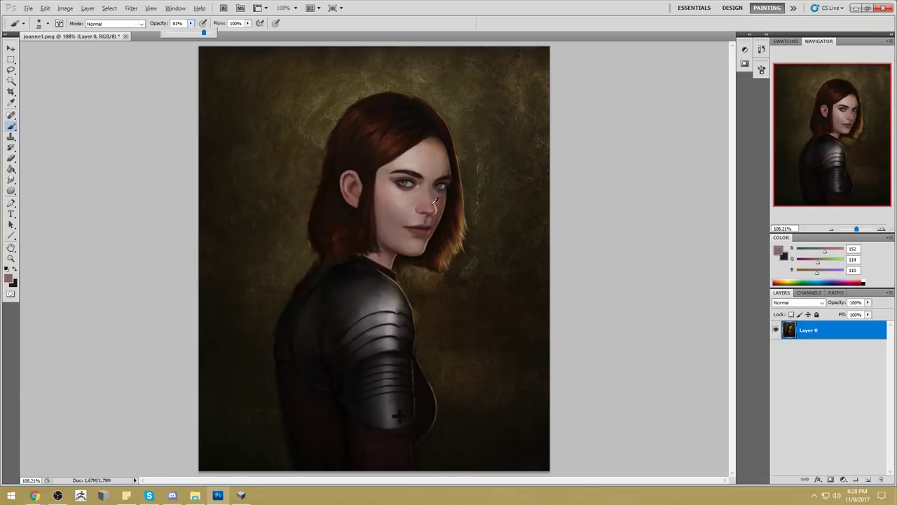
pyautogui.keyDown('alt'); pyautogui.click(433, 203); pyautogui.keyUp('alt')
pyautogui.moveTo(429, 203); pyautogui.dragTo(428, 193)
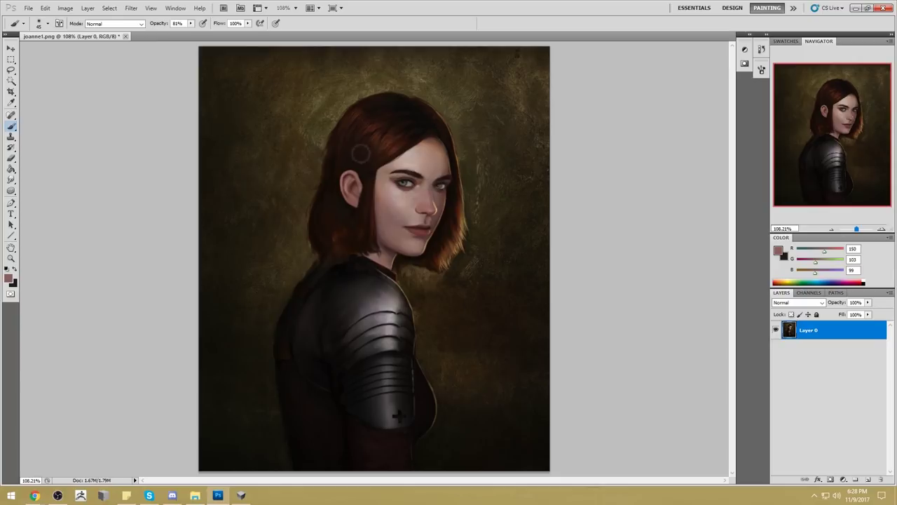
# Lighten the nose bridge between the eyes with a 70 px Lighten brush, using skin tones sampled from the nose and forehead.
pyautogui.click(135, 27)
pyautogui.click(112, 108)
pyautogui.press(']')
pyautogui.press(']')
pyautogui.press(']')
pyautogui.keyDown('alt'); pyautogui.click(429, 184); pyautogui.keyUp('alt')
pyautogui.moveTo(430, 203)
pyautogui.mouseDown()
pyautogui.moveTo(429, 186)
pyautogui.moveTo(431, 200)
pyautogui.mouseUp()
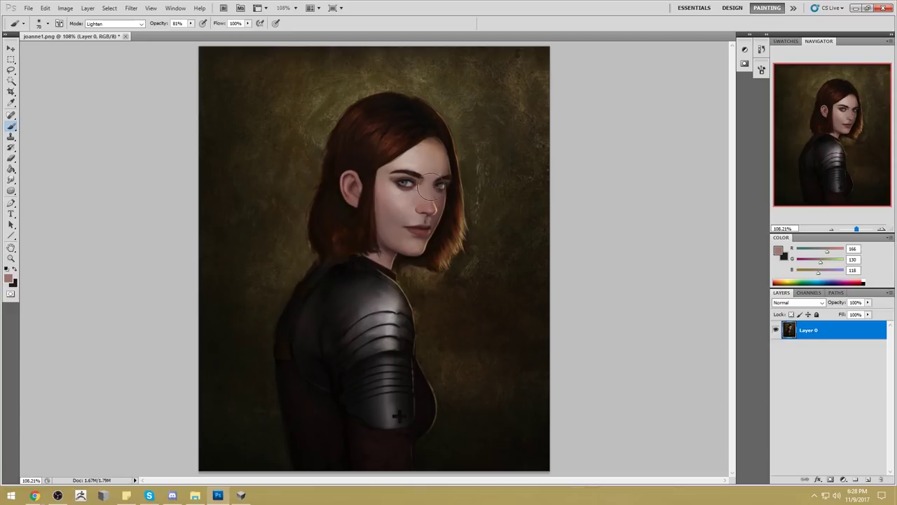
pyautogui.keyDown('alt'); pyautogui.click(408, 161); pyautogui.keyUp('alt')
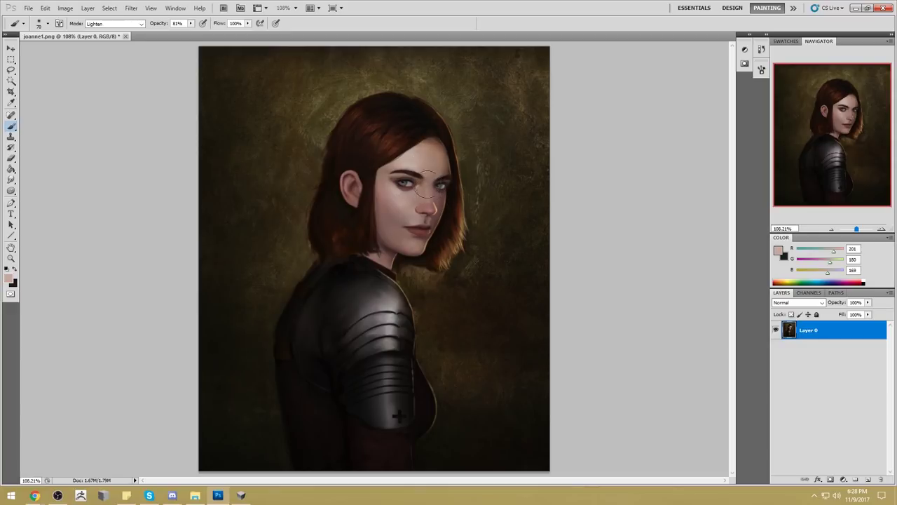
# Add a new layer and glaze a sampled shadow brown over the nose and eye area with the 70 px Lighten brush.
pyautogui.keyDown('alt'); pyautogui.click(443, 202); pyautogui.keyUp('alt')
pyautogui.click(866, 479)
pyautogui.hotkey('ctrl', 'space')
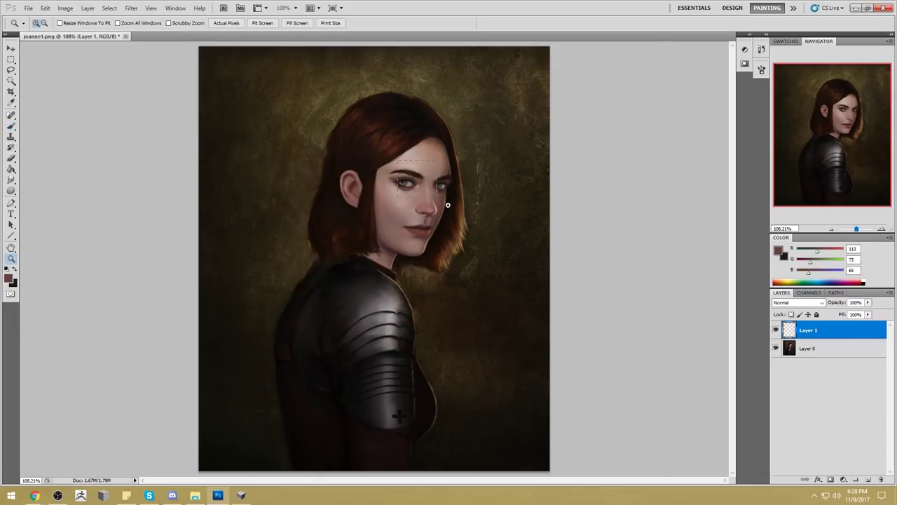
pyautogui.moveTo(450, 198); pyautogui.dragTo(519, 199)
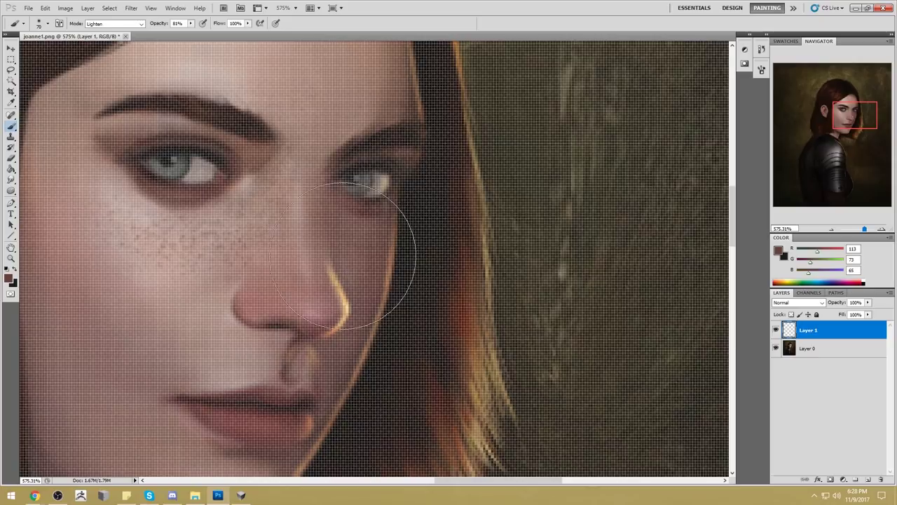
pyautogui.press('e')
pyautogui.hotkey('ctrl', '0')
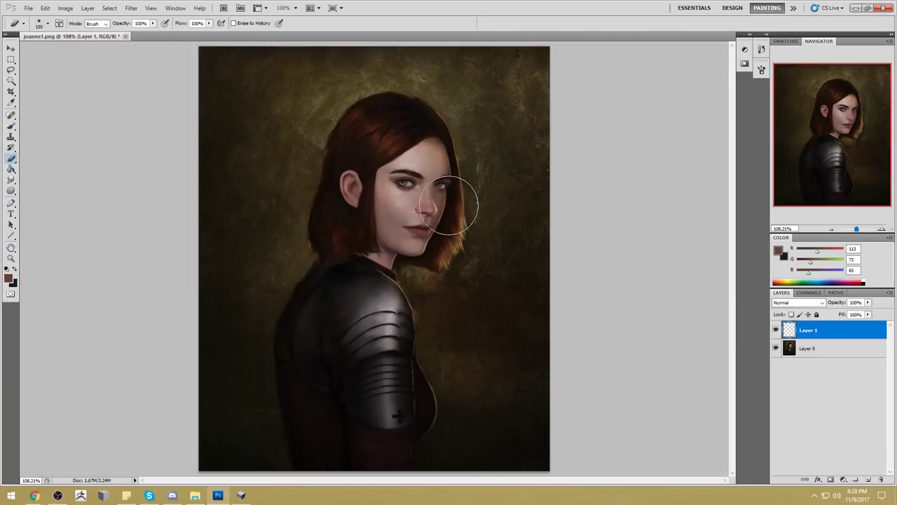
# Erase parts of the Layer 1 glaze around the nose bridge and eyes with a small textured eraser, and merge the layer down.
pyautogui.hotkey('ctrl', 'space')
pyautogui.moveTo(386, 169); pyautogui.dragTo(490, 257)
pyautogui.rightClick(376, 142)
pyautogui.click(468, 292)
pyautogui.press('Return')
pyautogui.press('[')
pyautogui.press('[')
pyautogui.press('[')
pyautogui.press('[')
pyautogui.press('[')
pyautogui.press('[')
pyautogui.press('[')
pyautogui.press('[')
pyautogui.press('[')
pyautogui.press('[')
pyautogui.press('[')
pyautogui.press('[')
pyautogui.press('[')
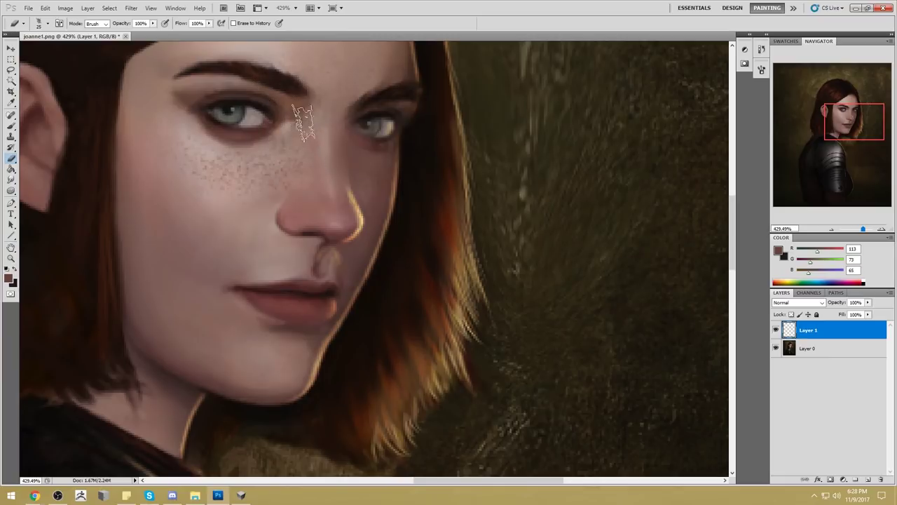
pyautogui.moveTo(331, 166); pyautogui.dragTo(330, 148)
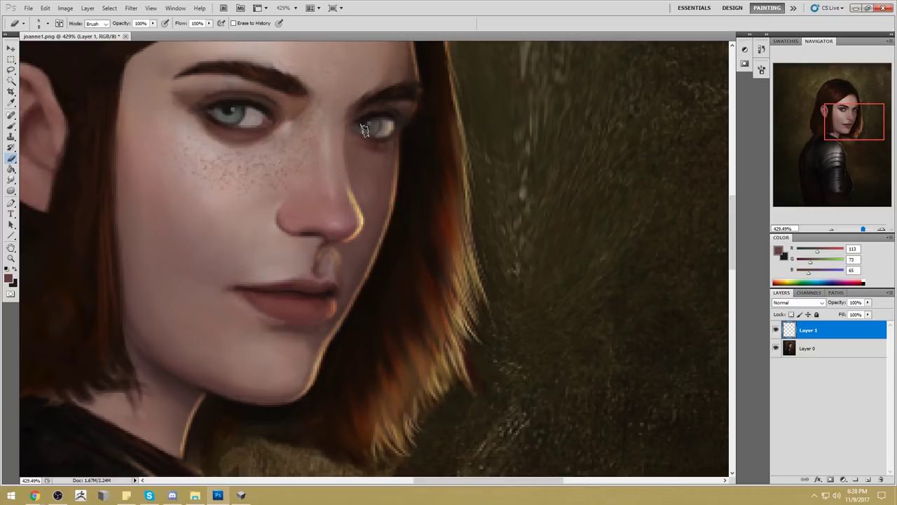
pyautogui.hotkey('ctrl', '0')
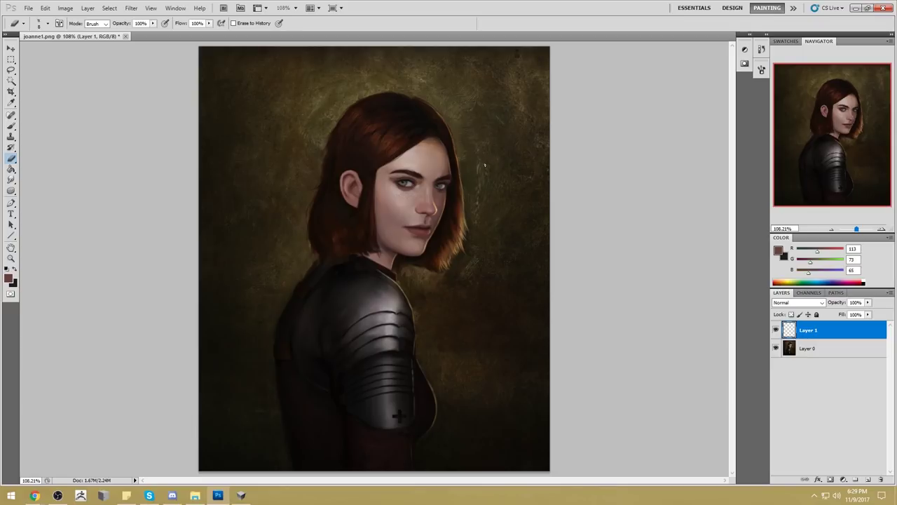
pyautogui.rightClick(855, 336)
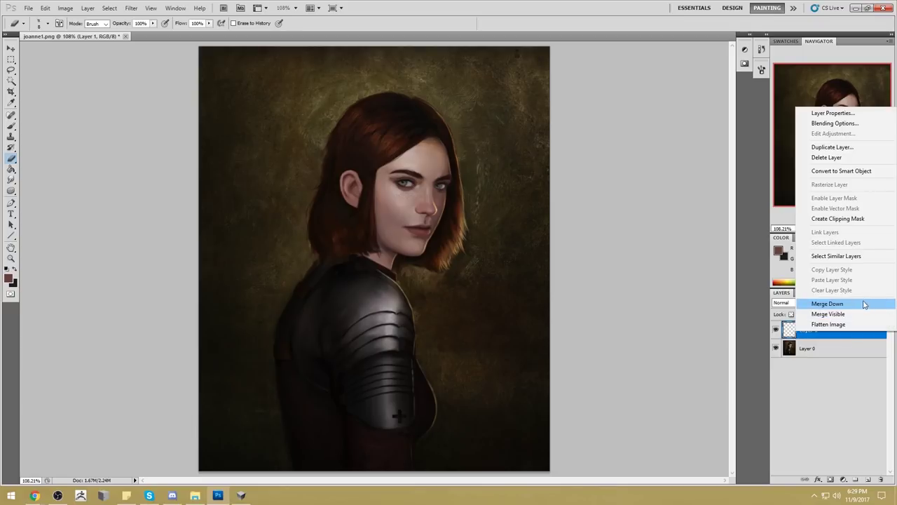
pyautogui.click(842, 305)
# Soften the near eyebrow's edges with a small Smudge brush at 6% strength.
pyautogui.moveTo(9, 180); pyautogui.dragTo(52, 197)
pyautogui.press('z')
pyautogui.moveTo(328, 144); pyautogui.dragTo(514, 258)
pyautogui.click(12, 172)
pyautogui.click(11, 180)
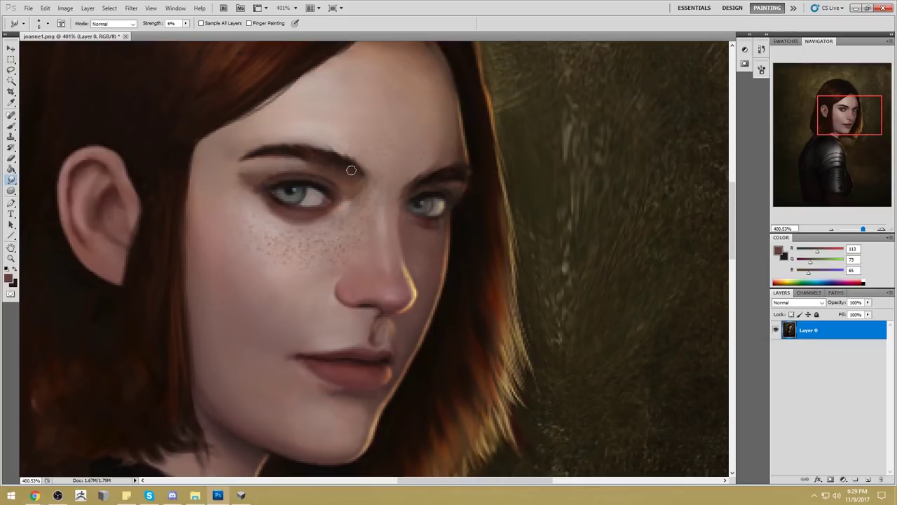
pyautogui.moveTo(261, 159); pyautogui.dragTo(246, 161)
pyautogui.hotkey('ctrl', '0')
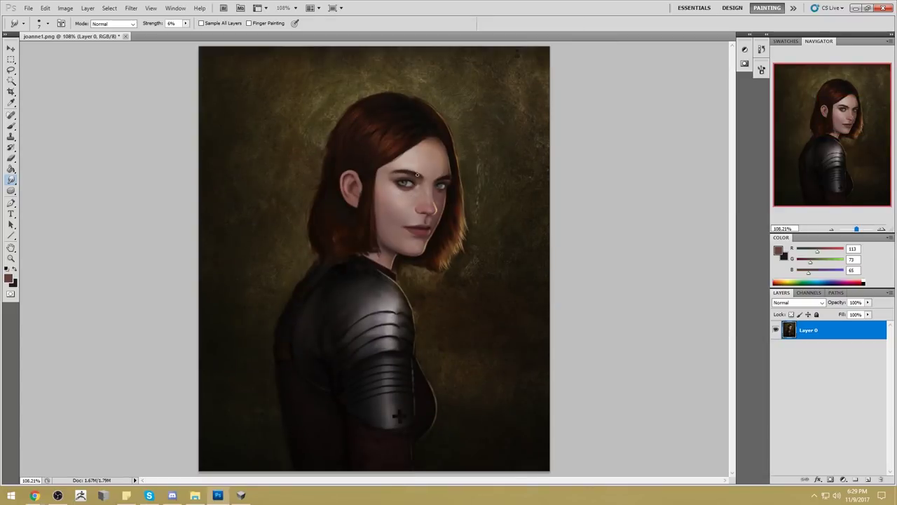
# Deepen the near eye and brow area with a sampled dark brown, using a 100 px Darken brush at 85% opacity.
pyautogui.press('b')
pyautogui.keyDown('alt'); pyautogui.click(420, 169); pyautogui.keyUp('alt')
pyautogui.press(']')
pyautogui.press(']')
pyautogui.press(']')
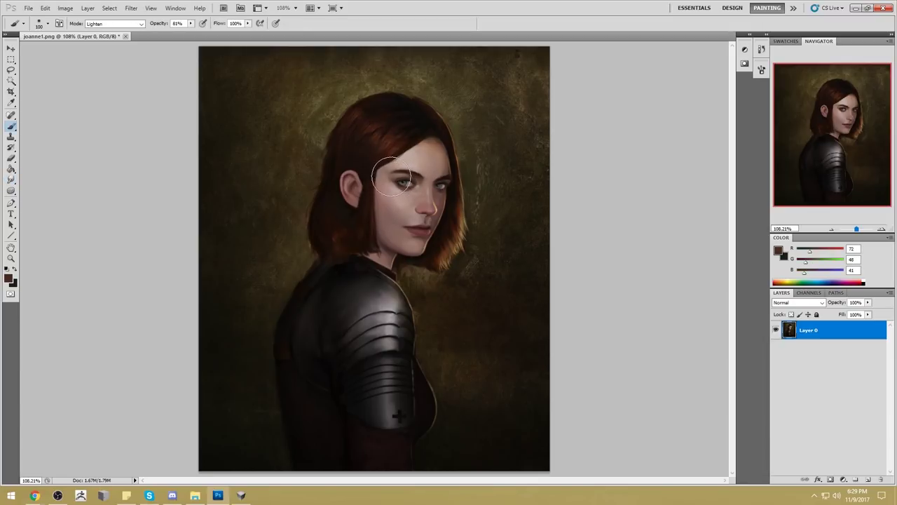
pyautogui.click(126, 23)
pyautogui.click(105, 69)
pyautogui.click(190, 23)
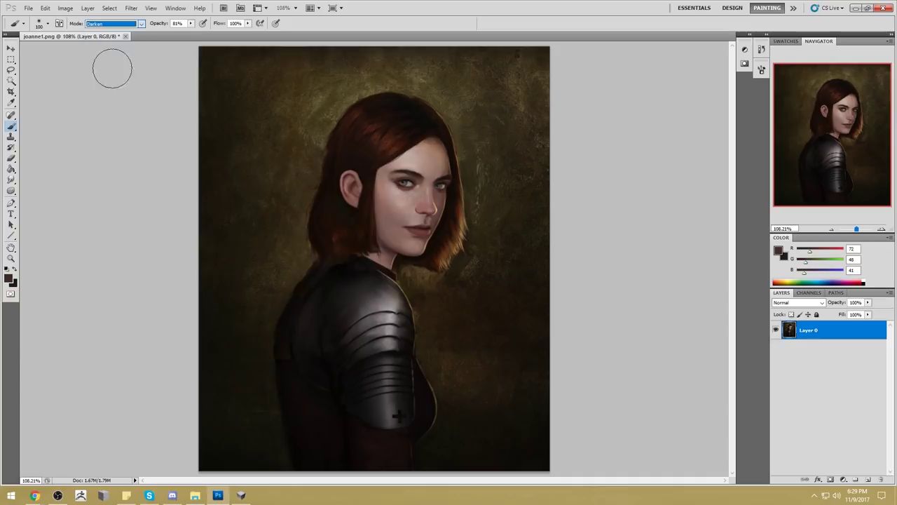
pyautogui.moveTo(191, 33); pyautogui.dragTo(193, 32)
pyautogui.click(147, 53)
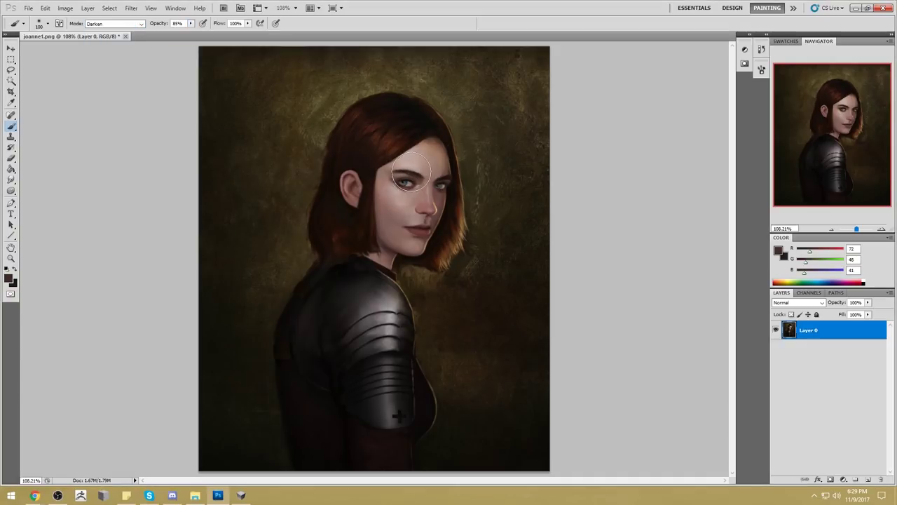
pyautogui.keyDown('alt'); pyautogui.click(402, 170); pyautogui.keyUp('alt')
pyautogui.moveTo(404, 179); pyautogui.dragTo(390, 176)
# Sample a light skin tone from the cheek and set the brush to Normal mode at 45 px for close work on the near eye.
pyautogui.keyDown('alt'); pyautogui.click(416, 208); pyautogui.keyUp('alt')
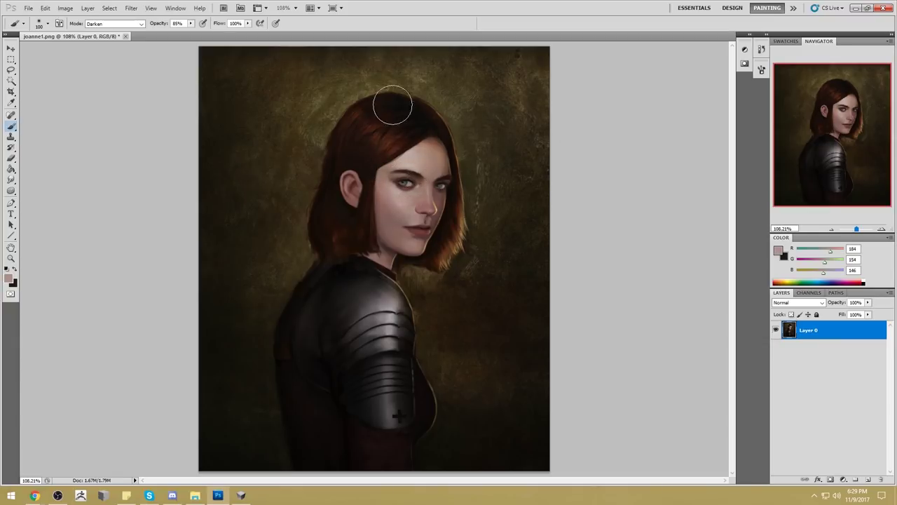
pyautogui.click(116, 23)
pyautogui.click(105, 37)
pyautogui.press('[')
pyautogui.click(120, 24)
pyautogui.click(102, 30)
pyautogui.press('z')
pyautogui.click(450, 198)
pyautogui.press('b')
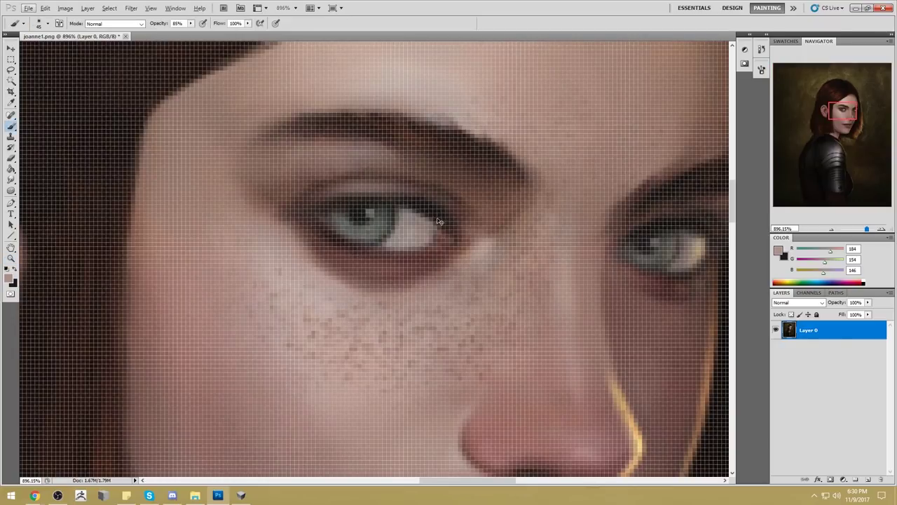
# Retouch the near eye's lids with a very small Normal-mode brush at 100% opacity, using sampled near-black and skin tones.
pyautogui.hotkey('ctrl', '-')
pyautogui.hotkey('ctrl', '-')
pyautogui.hotkey('ctrl', '-')
pyautogui.hotkey('ctrl', '-')
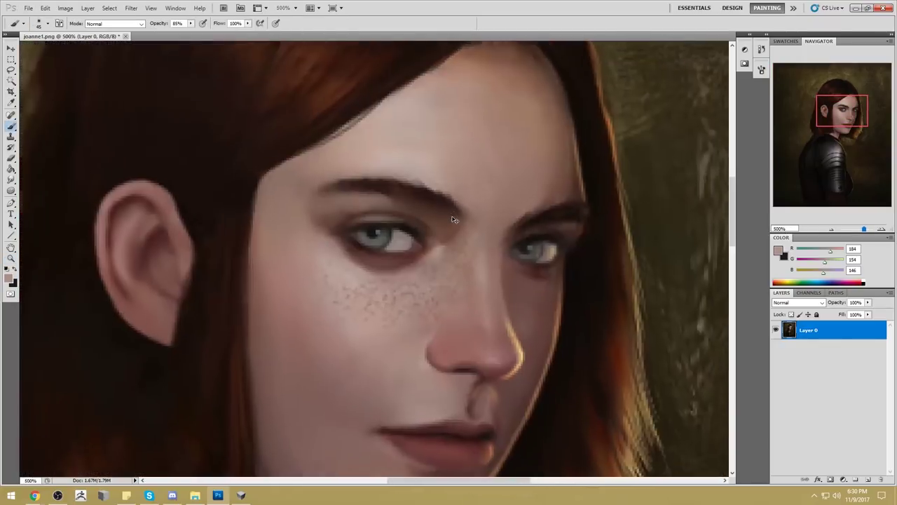
pyautogui.hotkey('ctrl', '-')
pyautogui.keyDown('alt'); pyautogui.click(394, 220); pyautogui.keyUp('alt')
pyautogui.click(191, 23)
pyautogui.moveTo(190, 34); pyautogui.dragTo(209, 35)
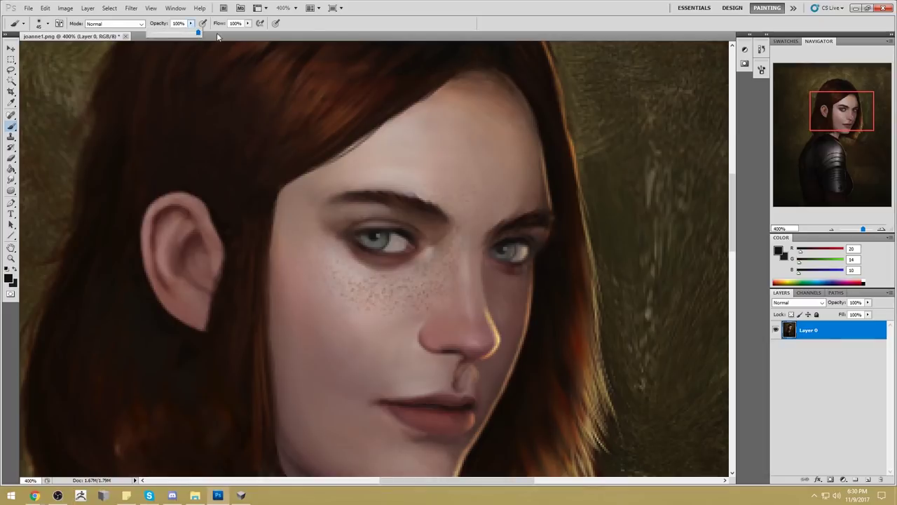
pyautogui.press('[')
pyautogui.press('[')
pyautogui.press('[')
pyautogui.press('[')
pyautogui.press('[')
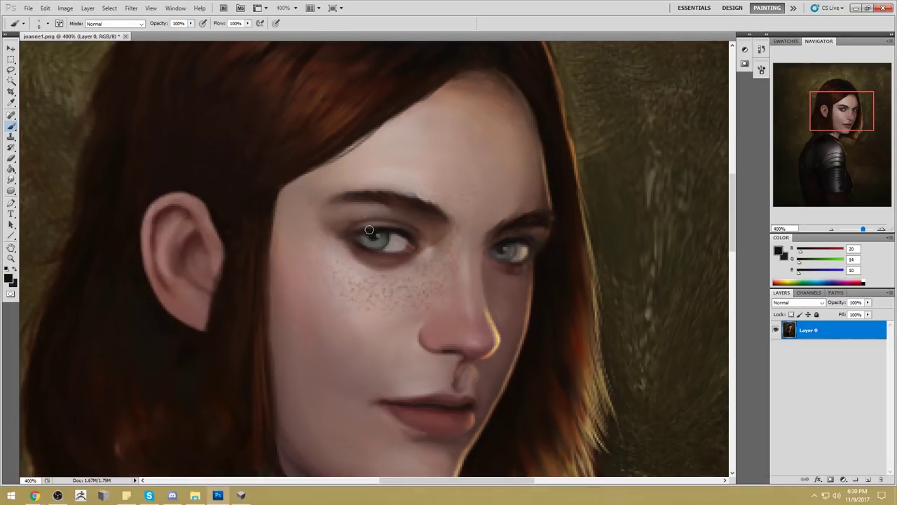
pyautogui.keyDown('alt'); pyautogui.click(444, 330); pyautogui.keyUp('alt')
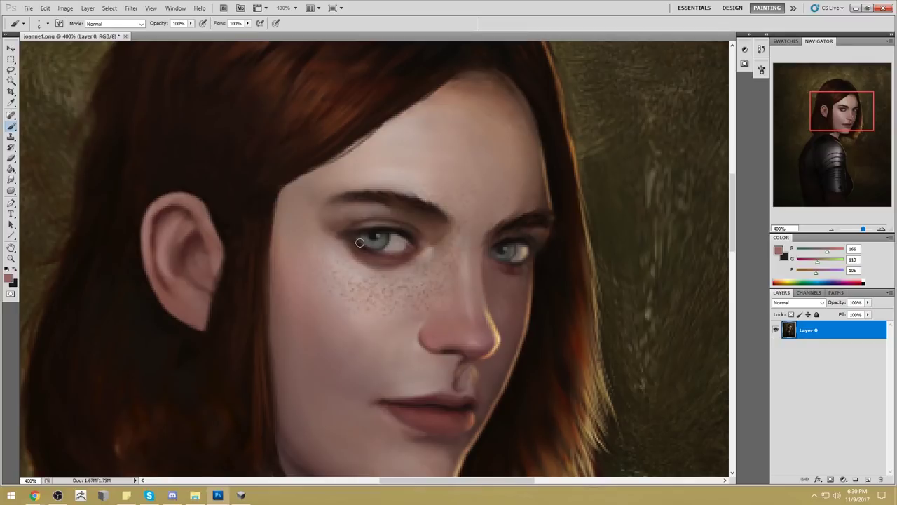
pyautogui.keyDown('alt'); pyautogui.click(430, 248); pyautogui.keyUp('alt')
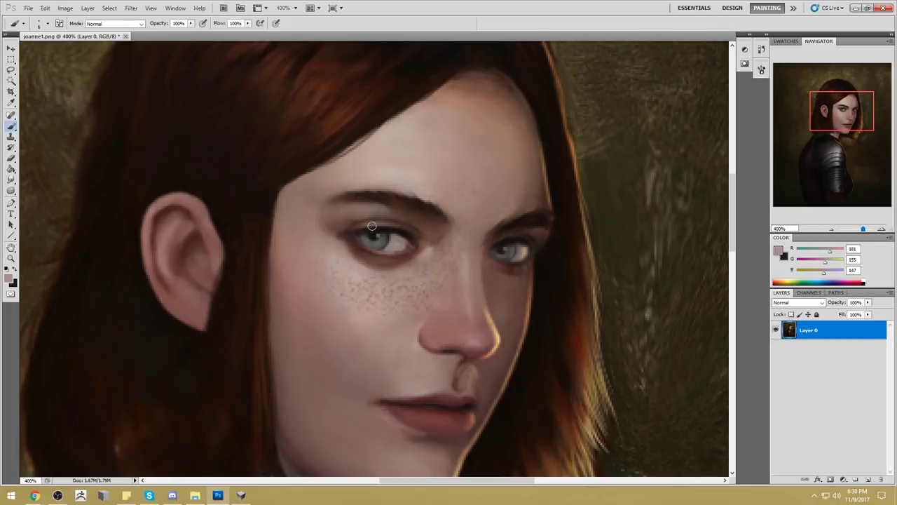
# Reshape the near eyebrow in Liquify with the brush size set to 91.
pyautogui.click(131, 8)
pyautogui.click(144, 62)
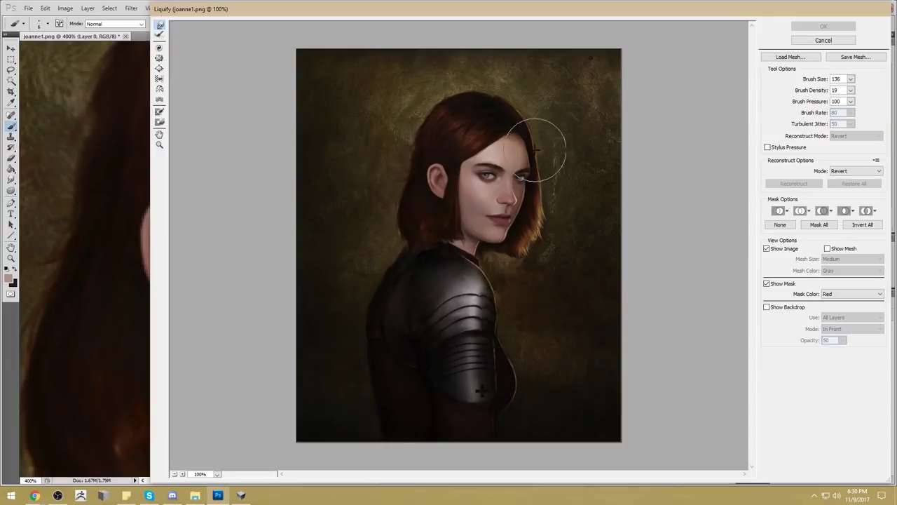
pyautogui.click(851, 80)
pyautogui.moveTo(807, 91); pyautogui.dragTo(805, 91)
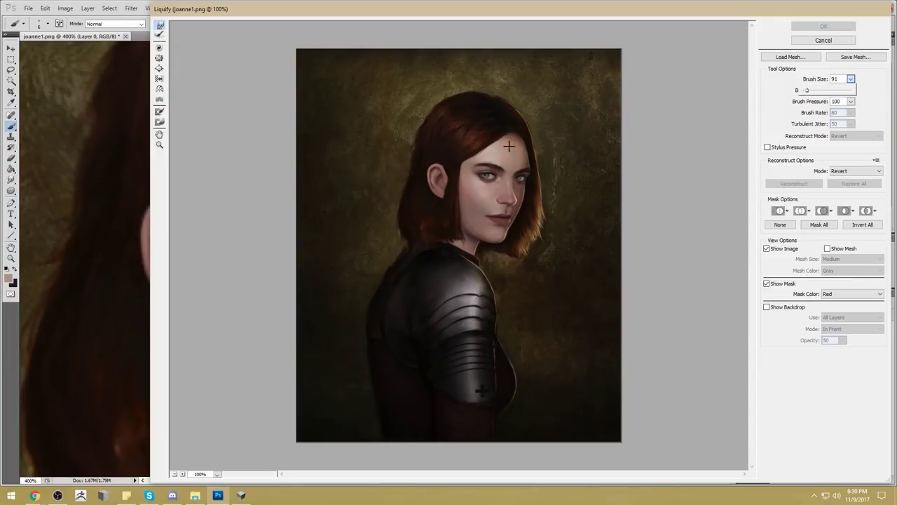
pyautogui.click(486, 157)
pyautogui.moveTo(489, 152); pyautogui.dragTo(484, 157)
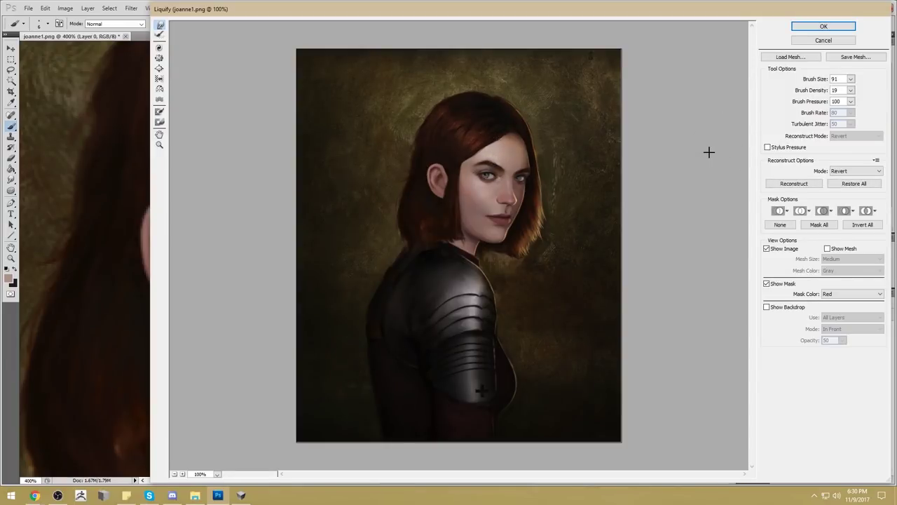
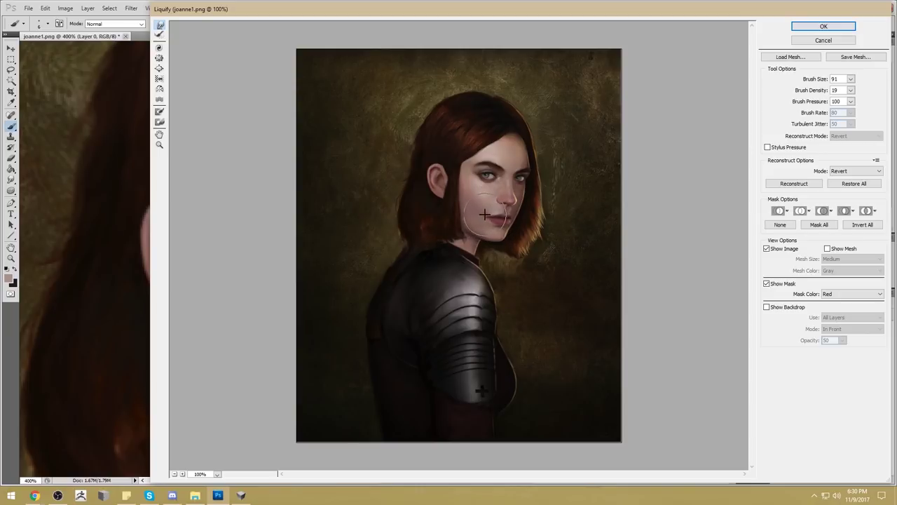
# Apply the Liquify edit, then set a 100 px brush to Darken mode and sample a brownish skin tone at the near temple.
pyautogui.click(813, 26)
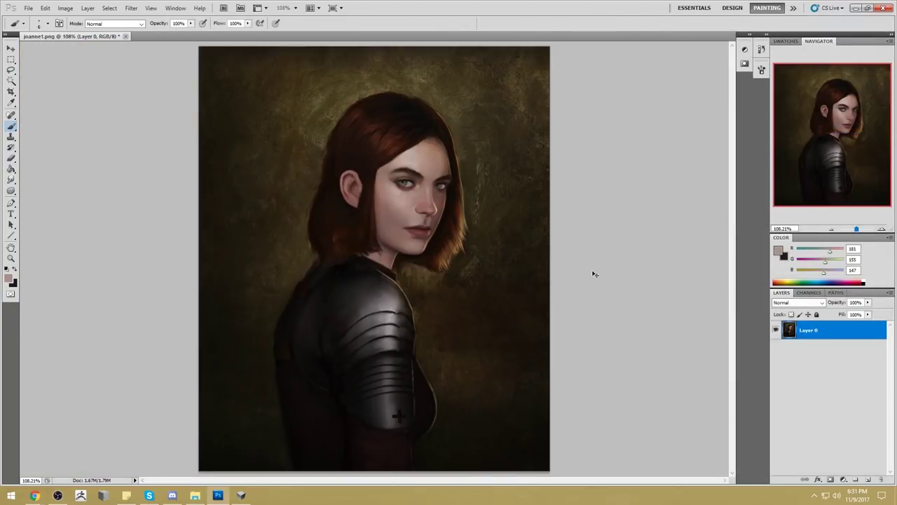
pyautogui.hotkey('ctrl', '-')
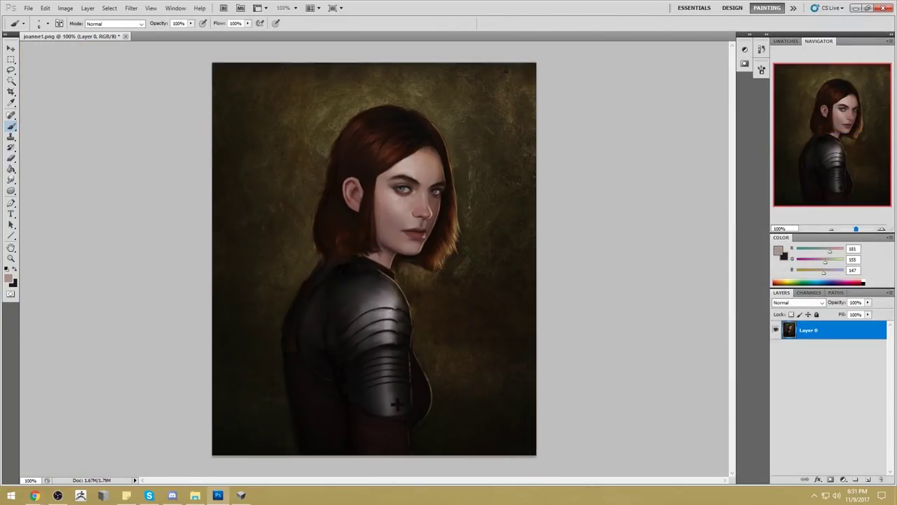
pyautogui.rightClick(413, 183)
pyautogui.click(535, 278)
pyautogui.click(685, 212)
pyautogui.keyDown('alt'); pyautogui.click(380, 169); pyautogui.keyUp('alt')
pyautogui.click(114, 23)
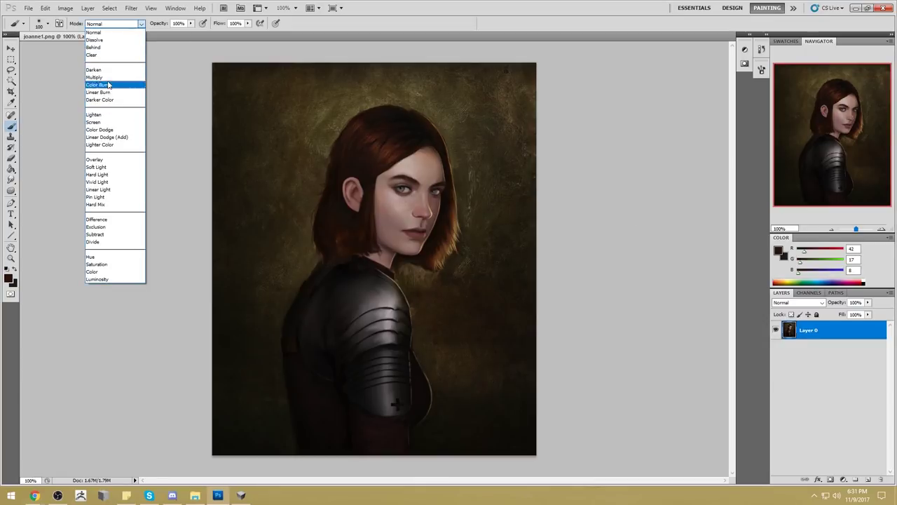
pyautogui.click(112, 71)
pyautogui.keyDown('alt'); pyautogui.click(387, 163); pyautogui.keyUp('alt')
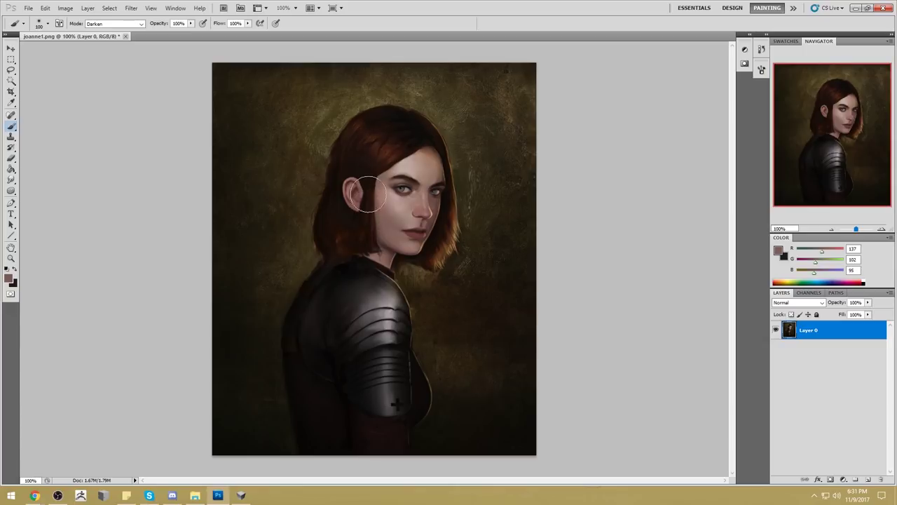
# Darken the edge between the near temple and the hair with a smaller Darken brush, sampled dark brown and 33% opacity.
pyautogui.press('[')
pyautogui.press('[')
pyautogui.press('[')
pyautogui.press('[')
pyautogui.press('[')
pyautogui.press('[')
pyautogui.press(']')
pyautogui.keyDown('alt'); pyautogui.click(377, 182); pyautogui.keyUp('alt')
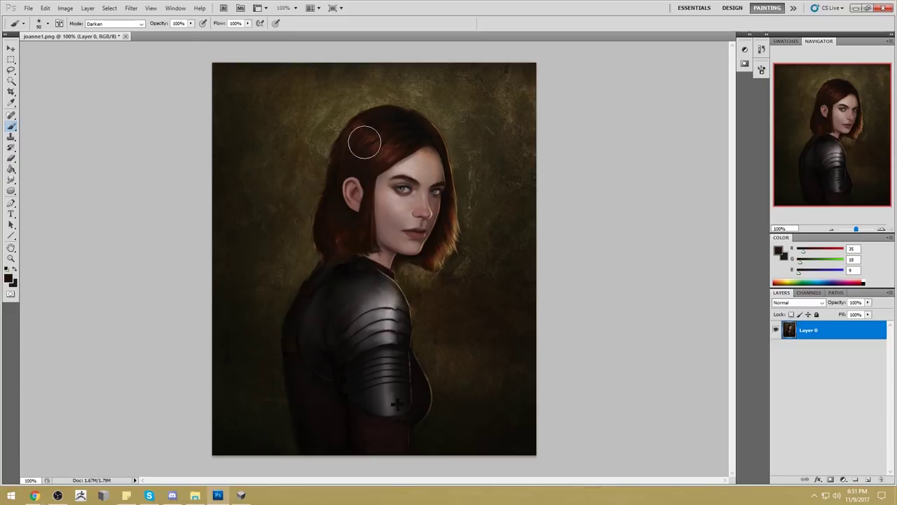
pyautogui.moveTo(190, 23)
pyautogui.mouseDown()
pyautogui.moveTo(190, 33)
pyautogui.moveTo(175, 36)
pyautogui.mouseUp()
pyautogui.moveTo(383, 169); pyautogui.dragTo(377, 179)
pyautogui.moveTo(190, 23); pyautogui.dragTo(176, 33)
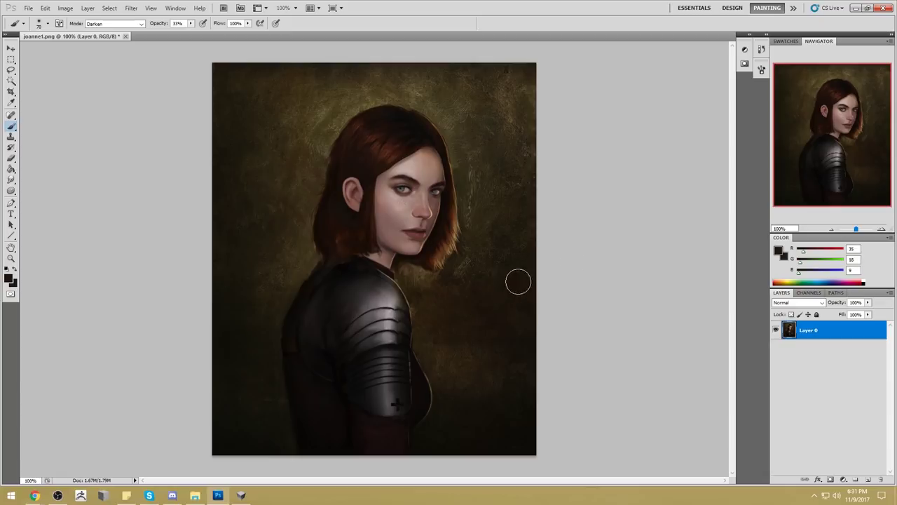
# Brighten the lit hair beside the jaw with a 45 px Dodge brush, using the Highlights range at 42% exposure.
pyautogui.click(10, 190)
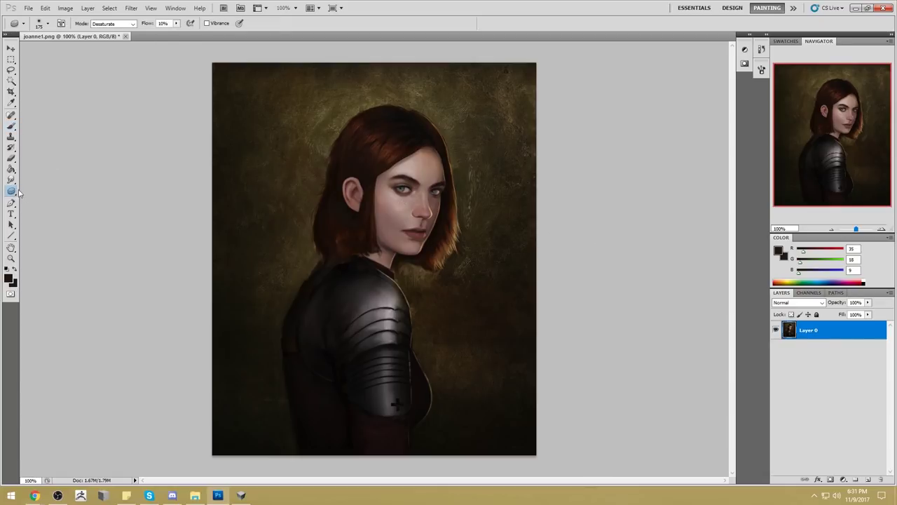
pyautogui.press('[')
pyautogui.press('[')
pyautogui.press('[')
pyautogui.press('[')
pyautogui.press('[')
pyautogui.press('[')
pyautogui.press('[')
pyautogui.press('[')
pyautogui.press('[')
pyautogui.press('[')
pyautogui.press('[')
pyautogui.press('[')
pyautogui.press('[')
pyautogui.press('[')
pyautogui.press('[')
pyautogui.press('[')
pyautogui.press('[')
pyautogui.press('[')
pyautogui.press('[')
pyautogui.press('[')
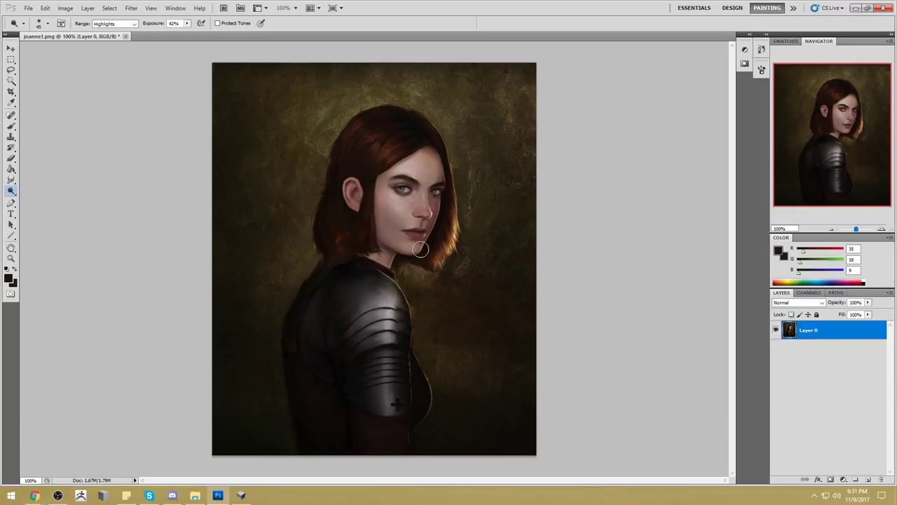
# Shade the far cheek beside the nose with a Darken brush at 33% opacity, using sampled dark and reddish-brown tones.
pyautogui.press('b')
pyautogui.keyDown('alt'); pyautogui.click(436, 209); pyautogui.keyUp('alt')
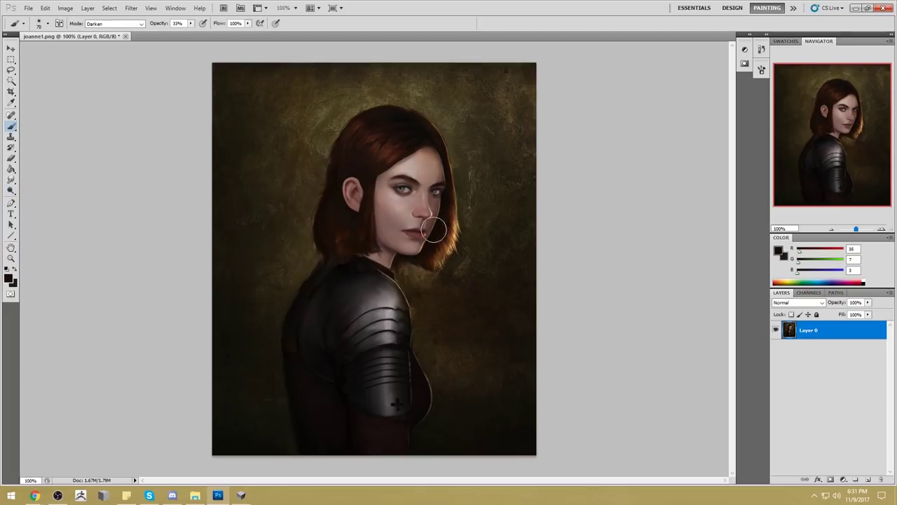
pyautogui.keyDown('alt'); pyautogui.click(438, 204); pyautogui.keyUp('alt')
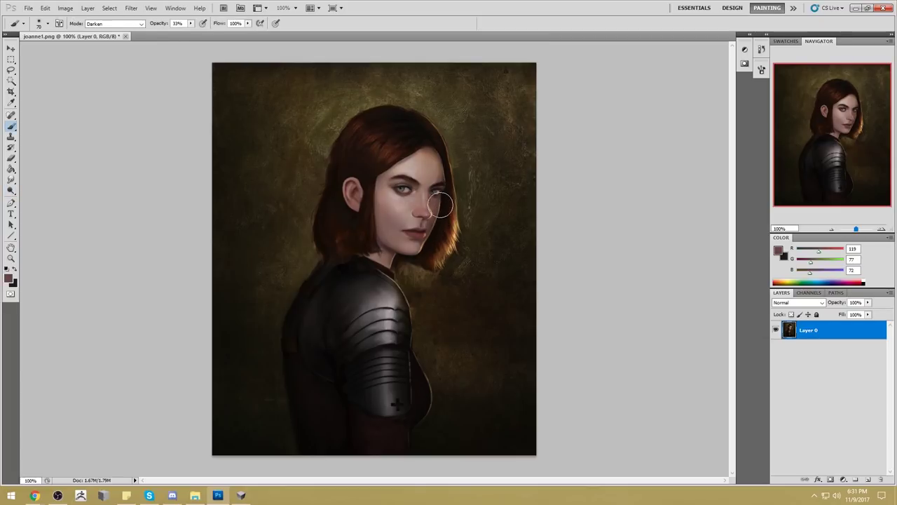
pyautogui.press('[')
pyautogui.press('[')
pyautogui.press('[')
pyautogui.press('[')
pyautogui.press('[')
# Tint the far cheek with a 15 px Color-mode brush, using a reddish brown sampled from the shadow side.
pyautogui.click(96, 25)
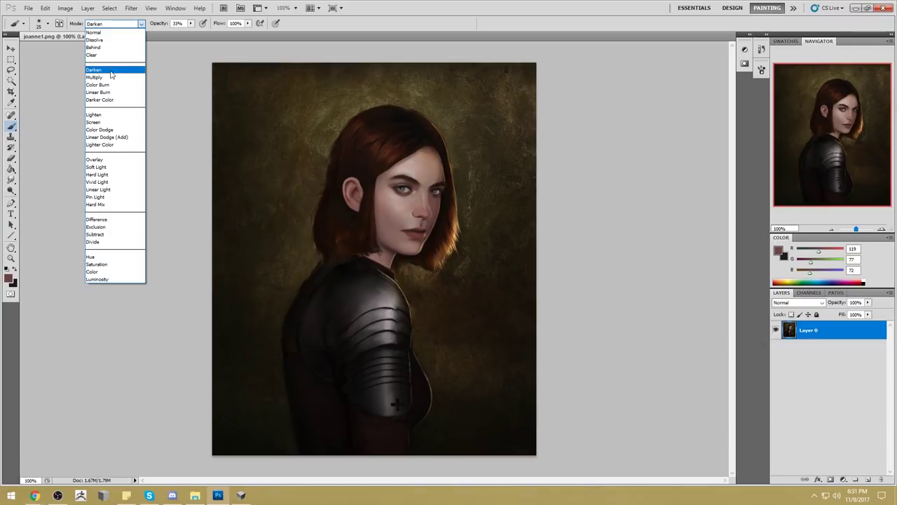
pyautogui.click(98, 271)
pyautogui.press('[')
pyautogui.keyDown('alt'); pyautogui.click(440, 206); pyautogui.keyUp('alt')
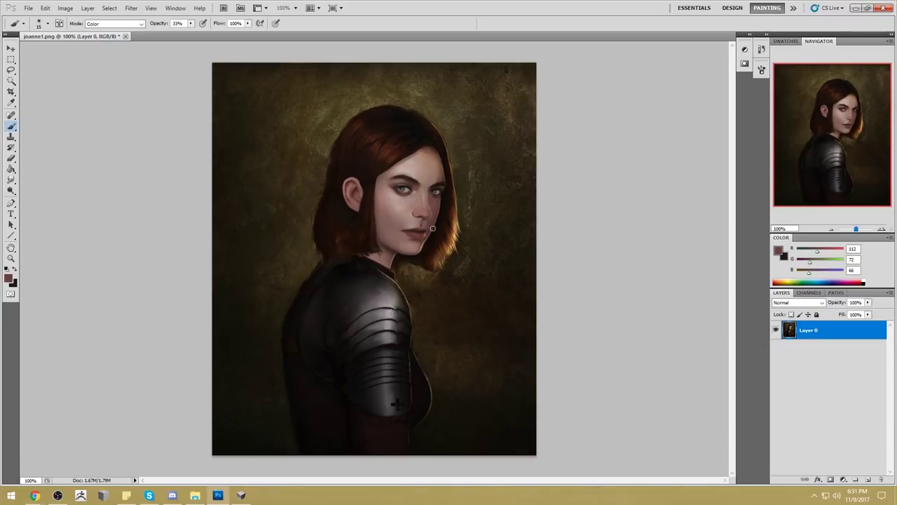
# Blend the shadow on the far cheek beside the nose using the Smudge tool at 6% strength.
pyautogui.press('z')
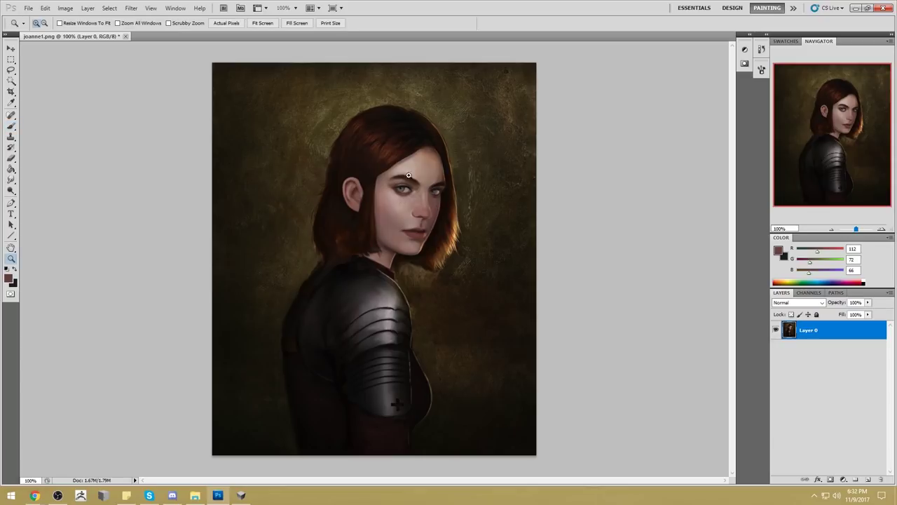
pyautogui.moveTo(409, 176); pyautogui.dragTo(463, 270)
pyautogui.moveTo(11, 179); pyautogui.dragTo(39, 197)
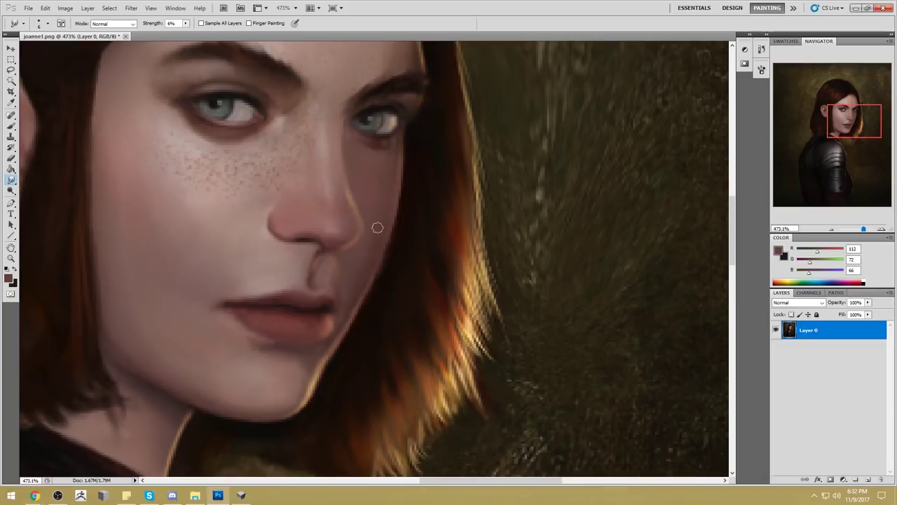
pyautogui.hotkey('ctrl', '0')
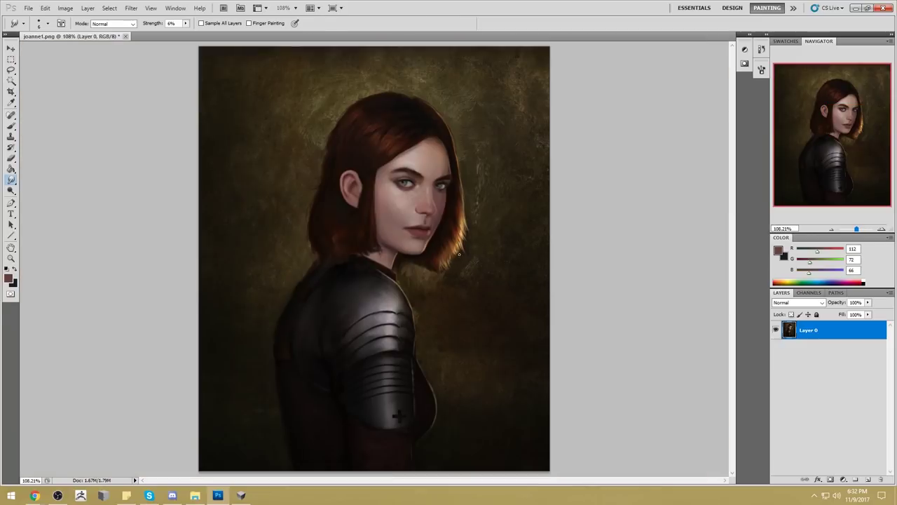
pyautogui.hotkey('ctrl', '1')
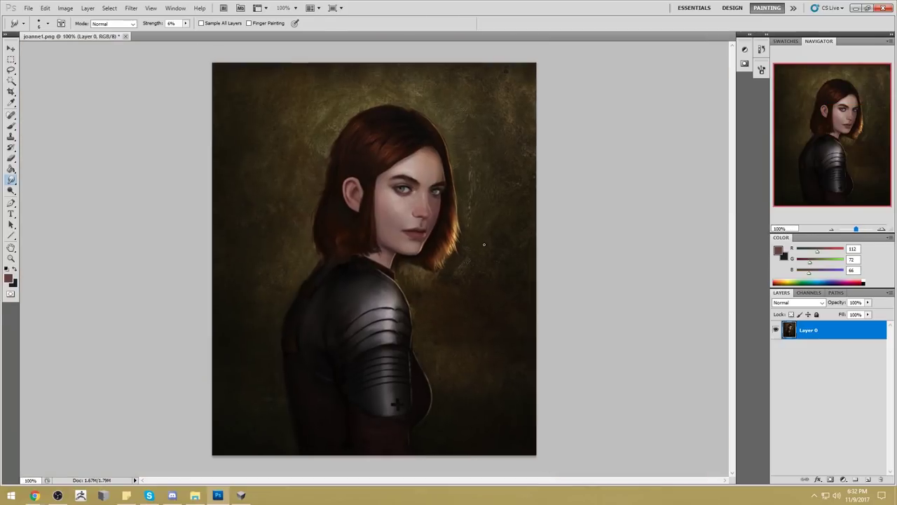
pyautogui.click(130, 8)
pyautogui.click(151, 58)
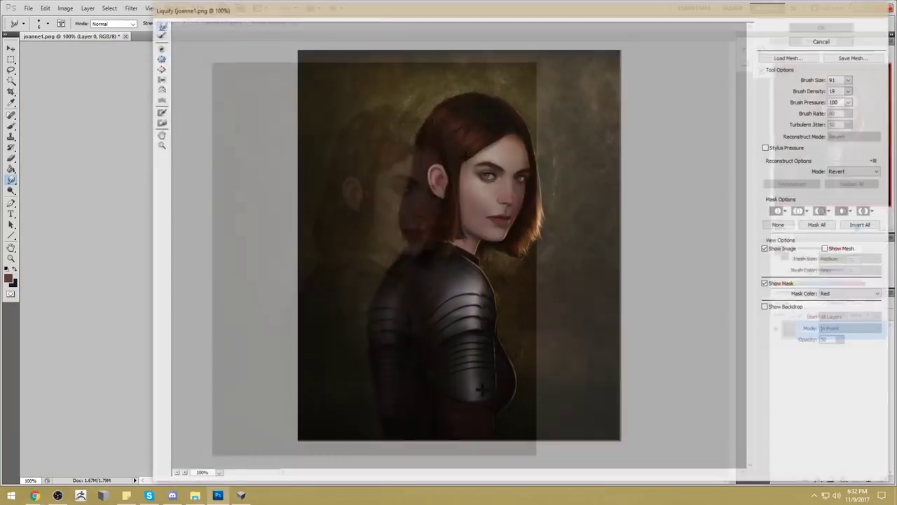
pyautogui.moveTo(531, 181); pyautogui.dragTo(522, 183)
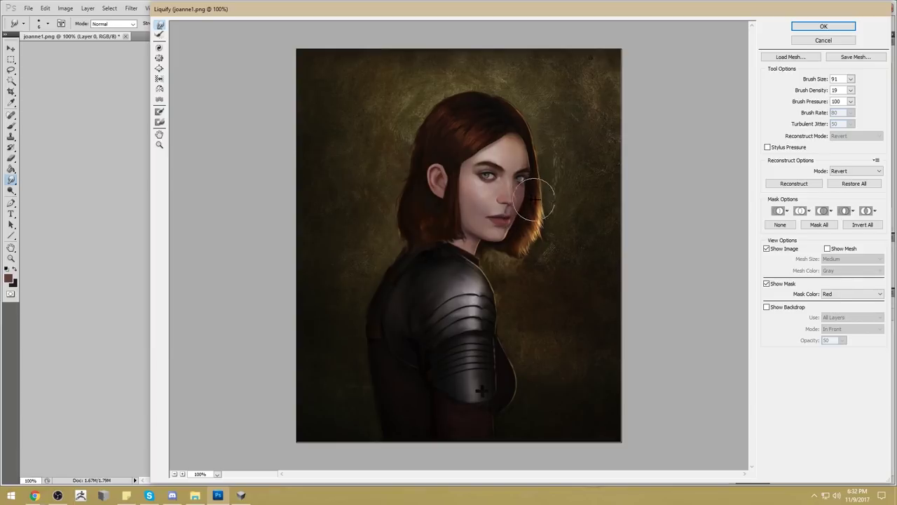
pyautogui.click(810, 41)
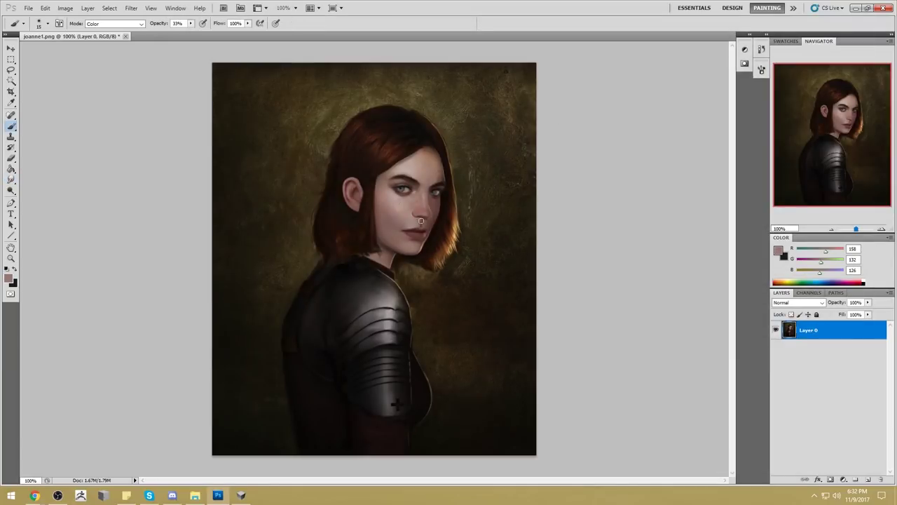
# Retouch the area beneath the nose with a 40 px Normal-mode brush at 35% opacity, using sampled reddish-brown tones.
pyautogui.click(128, 23)
pyautogui.click(112, 33)
pyautogui.click(189, 23)
pyautogui.moveTo(190, 36); pyautogui.dragTo(198, 36)
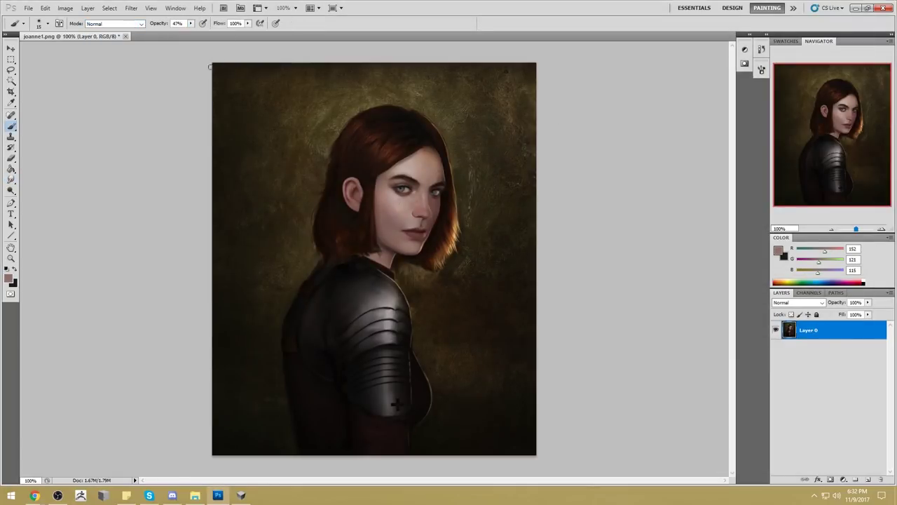
pyautogui.keyDown('alt'); pyautogui.click(427, 223); pyautogui.keyUp('alt')
pyautogui.click(191, 24)
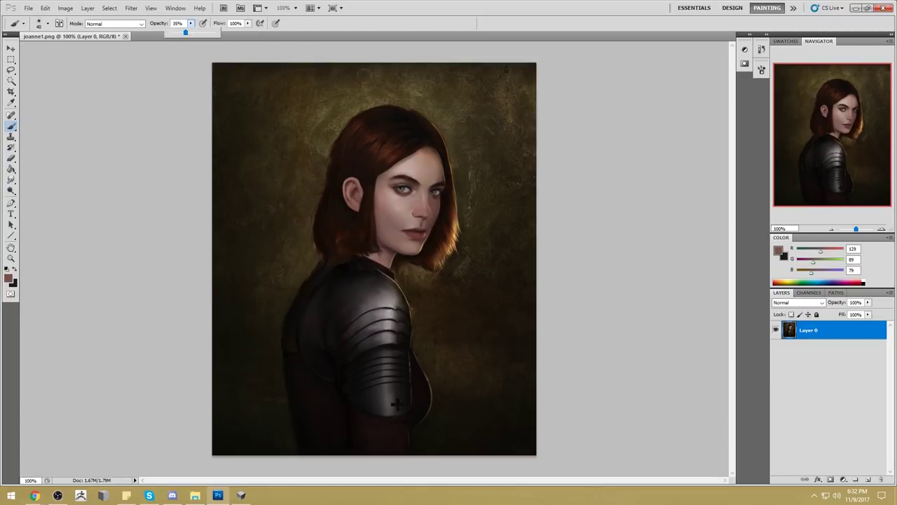
pyautogui.click(421, 223)
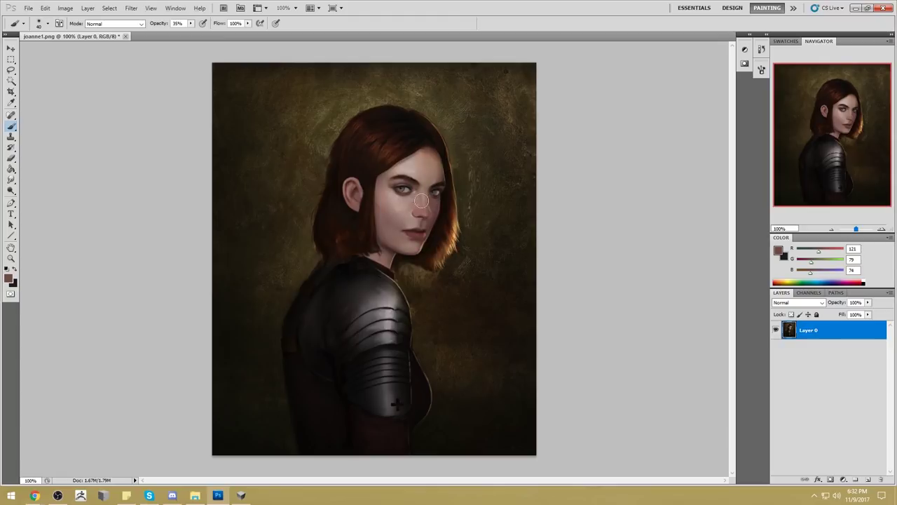
# Enlarge the brush to 70 px and set the foreground colour to a pale skin tone, RGB 227, 205, 193.
pyautogui.press(']')
pyautogui.press(']')
pyautogui.press(']')
pyautogui.click(780, 252)
pyautogui.click(403, 203)
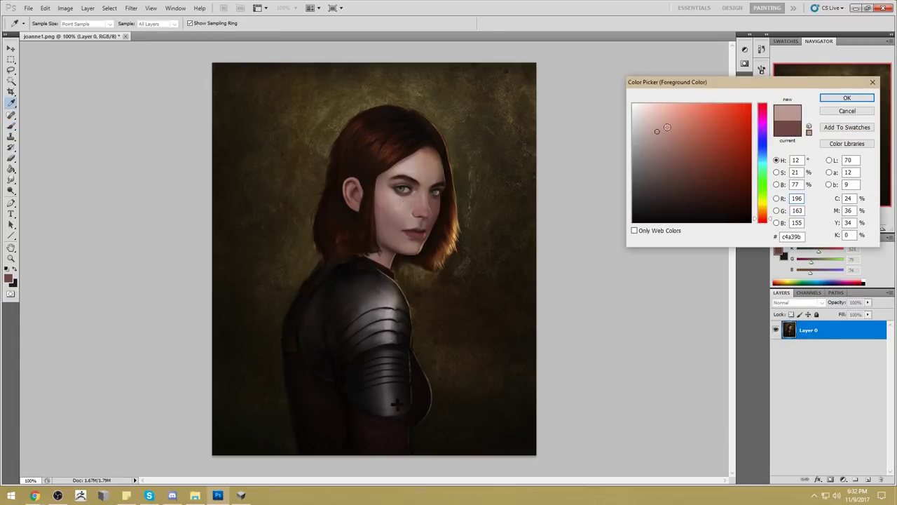
pyautogui.click(649, 117)
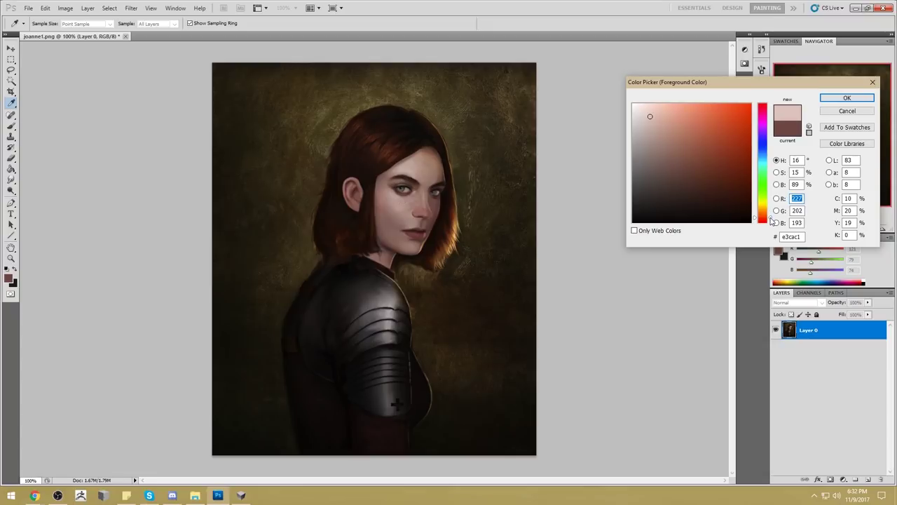
pyautogui.click(847, 98)
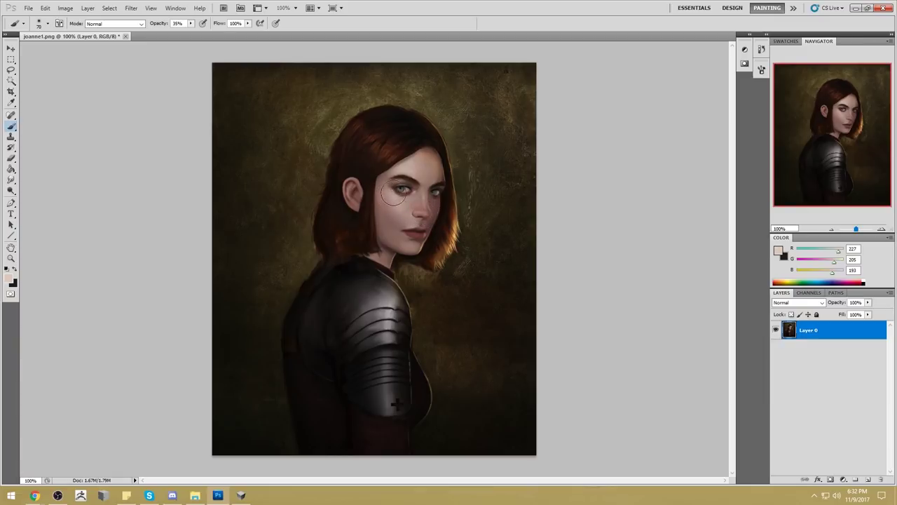
# Enlarge the brush to 100 px and sample a near-black brown by the far eye for the face shading.
pyautogui.press(']')
pyautogui.press(']')
pyautogui.press(']')
pyautogui.keyDown('alt'); pyautogui.click(433, 188); pyautogui.keyUp('alt')
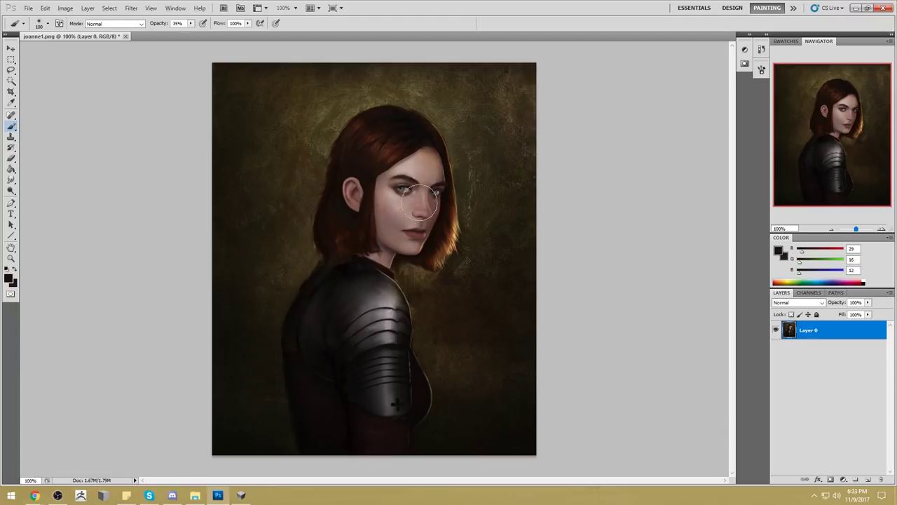
# Copy the whole repainted image, return to the opening snapshot in the history, and paste the copy as a new layer.
pyautogui.hotkey('ctrl', 'a')
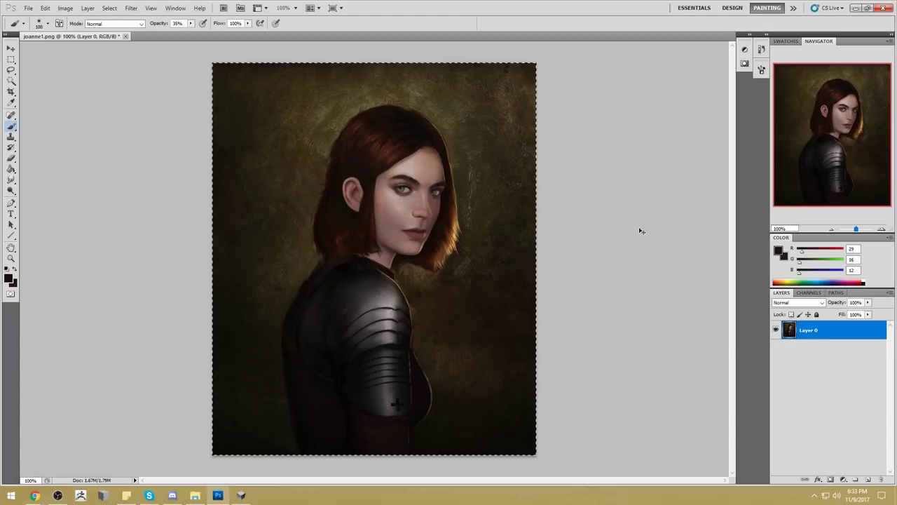
pyautogui.click(762, 49)
pyautogui.moveTo(748, 369); pyautogui.dragTo(760, 60)
pyautogui.click(725, 60)
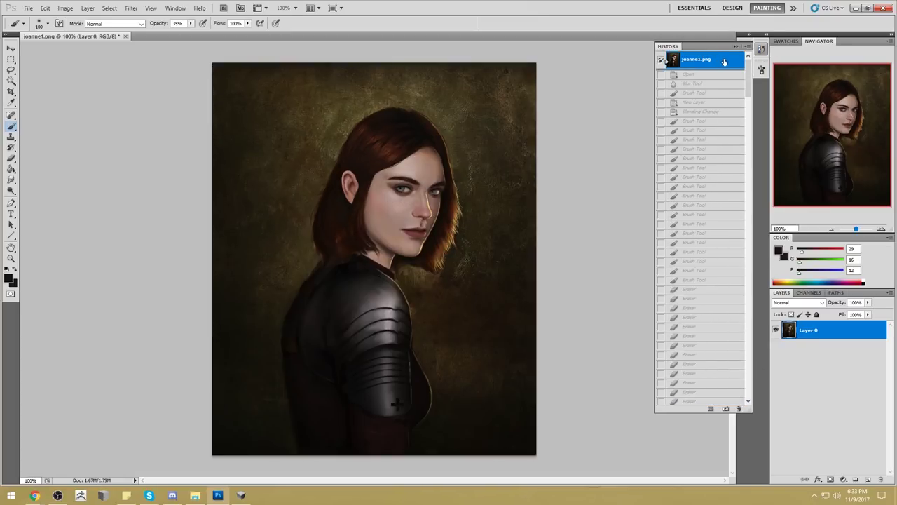
pyautogui.hotkey('ctrl', 'shift', 'v')
pyautogui.click(736, 47)
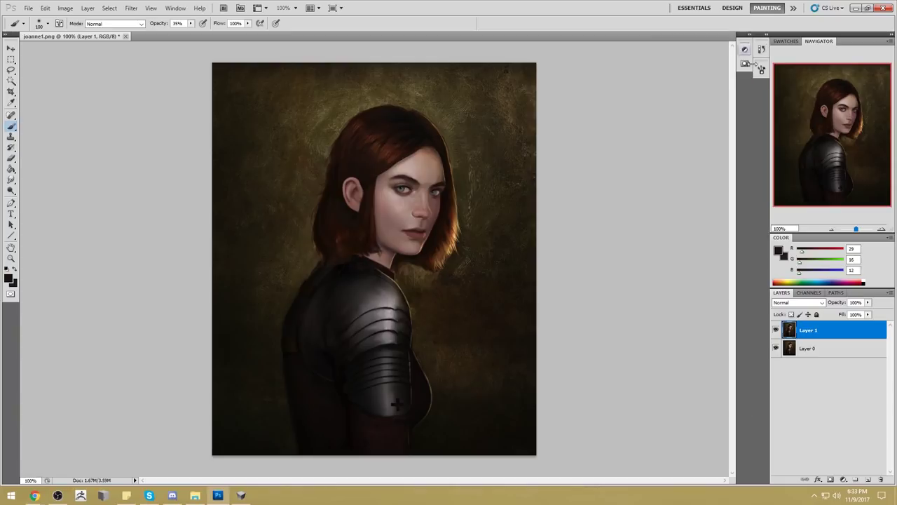
# Compare the repainted Layer 1 with the original by toggling its visibility and viewing the portrait at 66.67%.
pyautogui.click(776, 331)
pyautogui.click(776, 331)
pyautogui.click(776, 331)
pyautogui.click(776, 331)
pyautogui.hotkey('ctrl', '-')
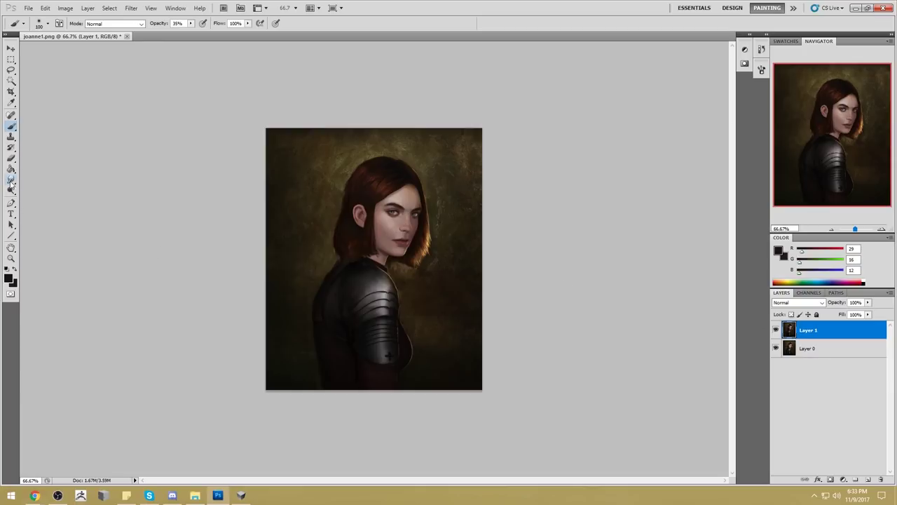
# Brighten the rim-lit hair beside the face with a 175 px Dodge brush on Highlights at 72% exposure.
pyautogui.moveTo(10, 179); pyautogui.dragTo(35, 197)
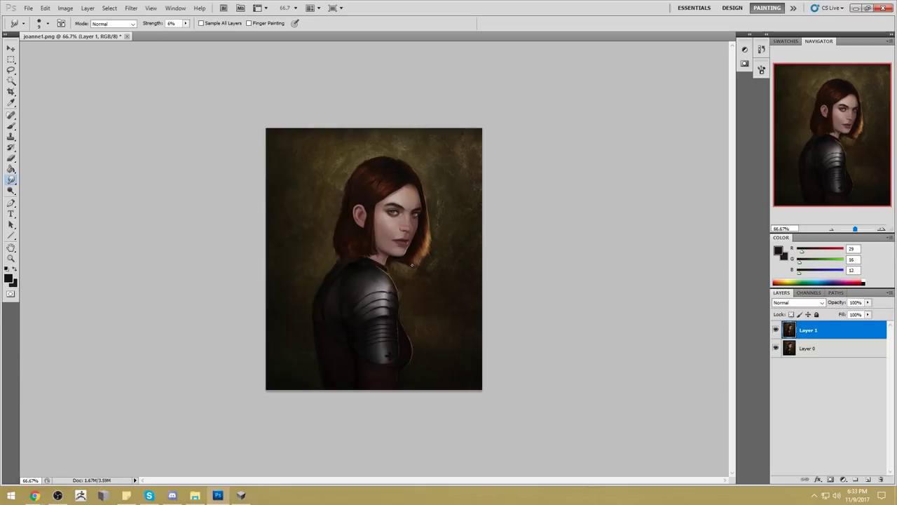
pyautogui.click(11, 190)
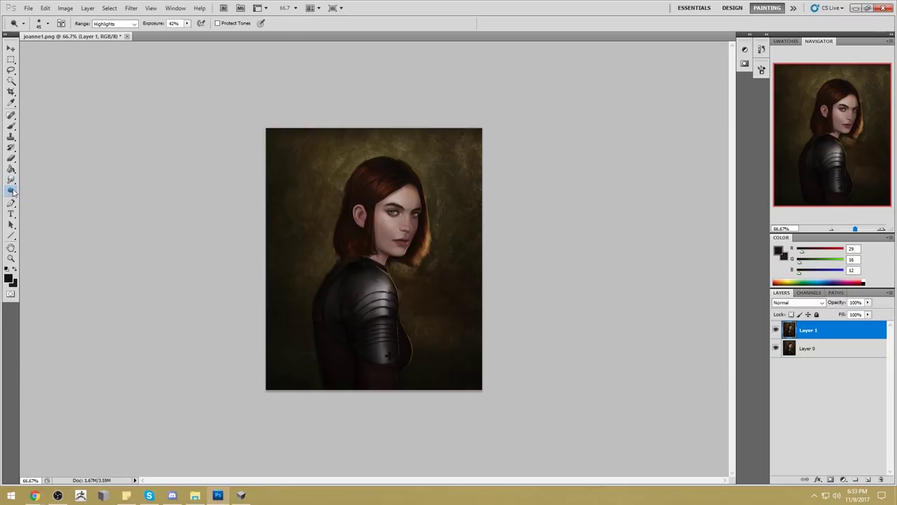
pyautogui.click(133, 24)
pyautogui.click(129, 48)
pyautogui.moveTo(187, 24)
pyautogui.mouseDown()
pyautogui.moveTo(188, 34)
pyautogui.moveTo(203, 34)
pyautogui.mouseUp()
pyautogui.press(']')
pyautogui.press(']')
pyautogui.press(']')
pyautogui.press(']')
pyautogui.press(']')
pyautogui.press(']')
pyautogui.press(']')
pyautogui.press(']')
pyautogui.press(']')
# Undo the dodge strokes on the rim-lit hair and reduce the Dodge brush size.
pyautogui.hotkey('ctrl', 'alt', 'z')
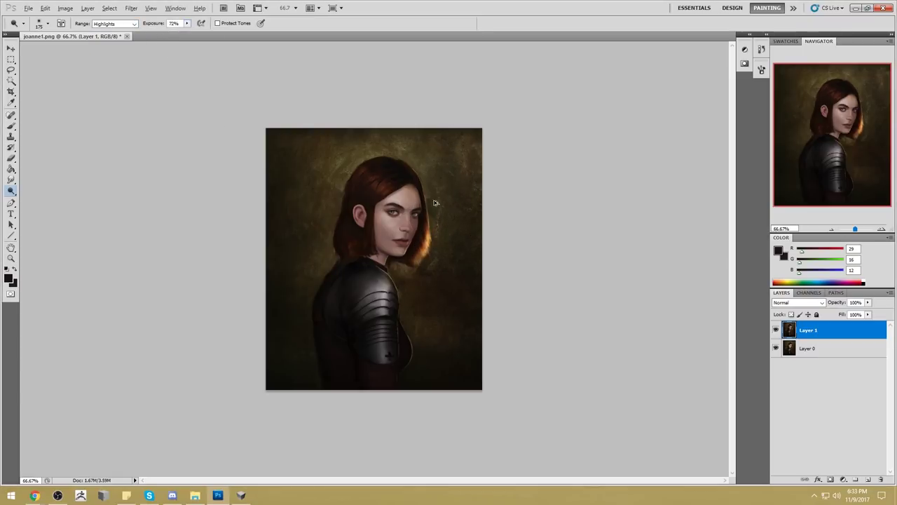
pyautogui.hotkey('ctrl', 'alt', 'z')
pyautogui.press('[')
pyautogui.press('[')
pyautogui.press('[')
pyautogui.press('[')
pyautogui.press('[')
pyautogui.press('[')
pyautogui.press('[')
pyautogui.hotkey('ctrl', 'alt', 'z')
# Sample the golden hair colour and paint rim light along the nose's edge with a smaller Brush at 69% opacity.
pyautogui.press('z')
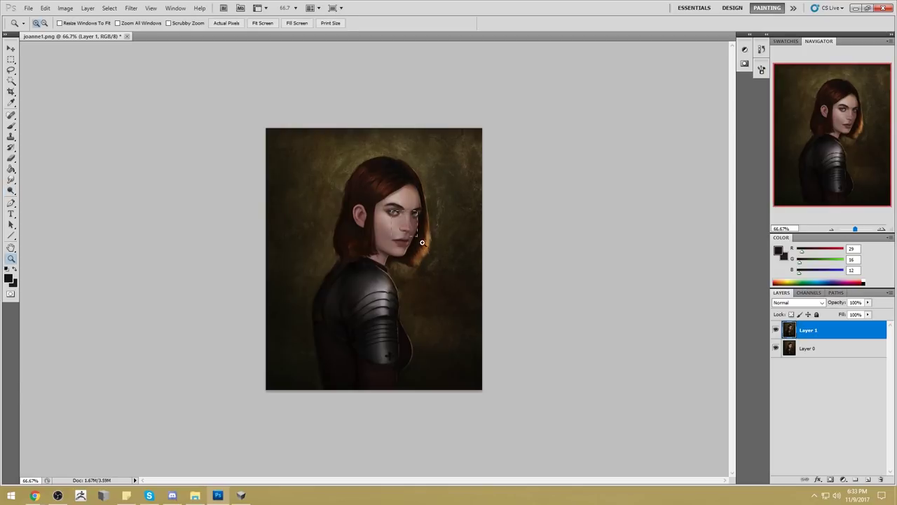
pyautogui.moveTo(421, 234); pyautogui.dragTo(439, 239)
pyautogui.press('e')
pyautogui.scroll(-5, 396, 208)
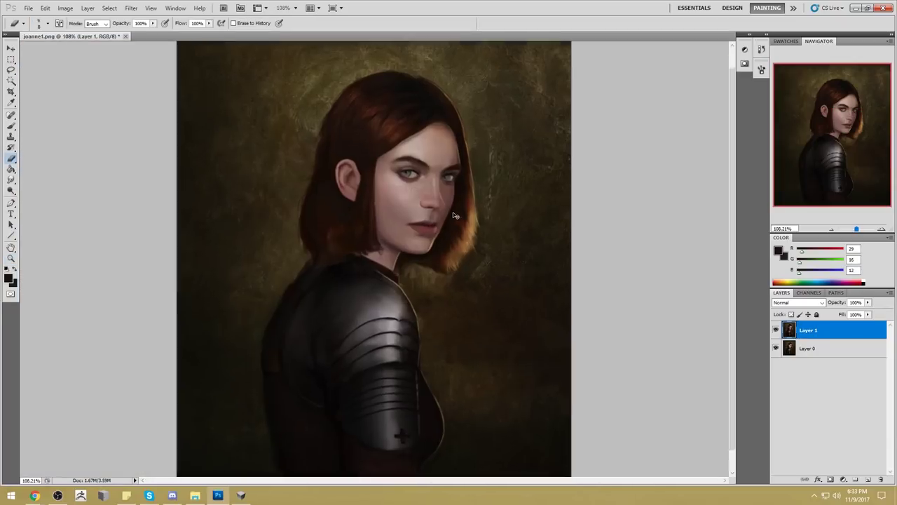
pyautogui.scroll(4, 456, 208)
pyautogui.press('b')
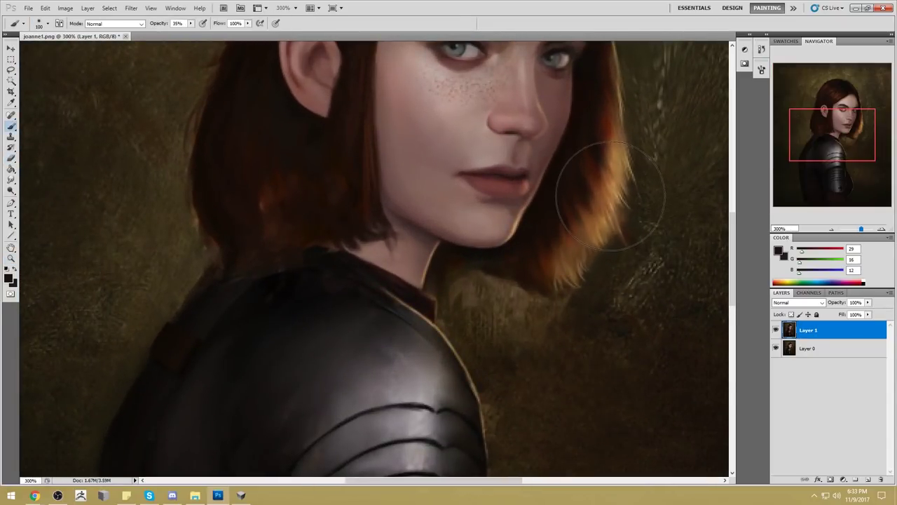
pyautogui.keyDown('alt'); pyautogui.click(618, 190); pyautogui.keyUp('alt')
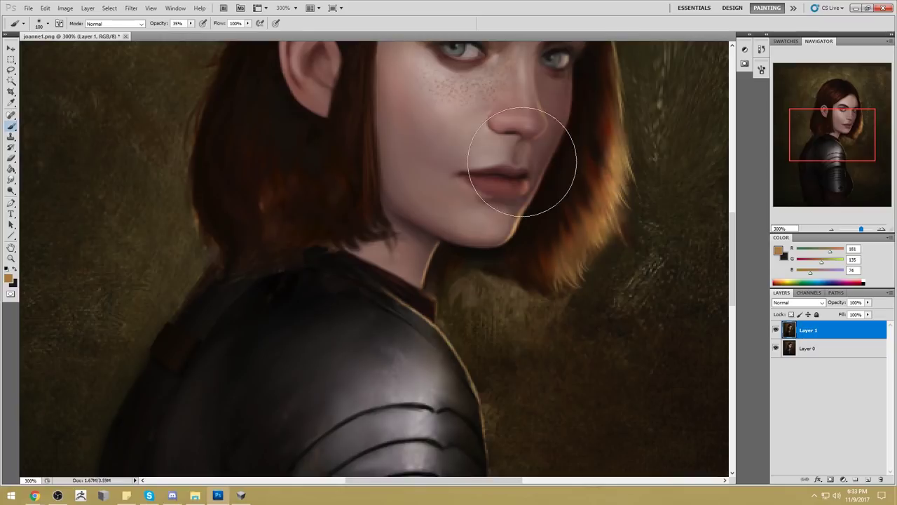
pyautogui.moveTo(190, 23); pyautogui.dragTo(207, 33)
pyautogui.press('[')
pyautogui.press('[')
pyautogui.press('[')
pyautogui.press('[')
pyautogui.press('[')
pyautogui.press('[')
pyautogui.press('[')
pyautogui.press('[')
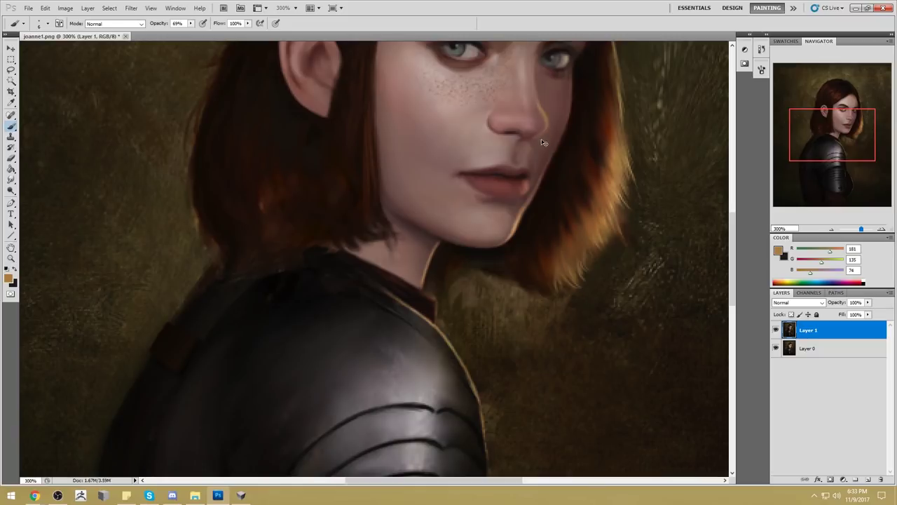
# Compare the repainted Layer 1 with the original by toggling its visibility at 100% zoom.
pyautogui.hotkey('ctrl', '0')
pyautogui.press('o')
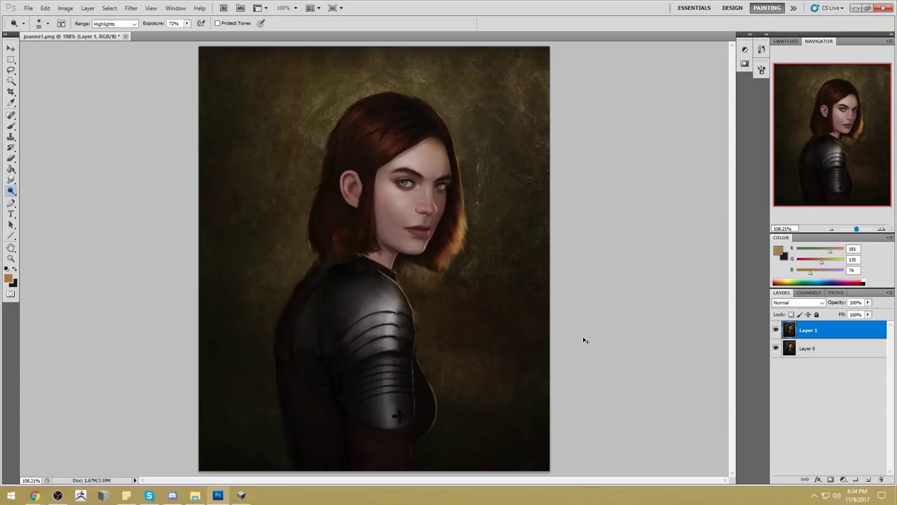
pyautogui.hotkey('ctrl', '-')
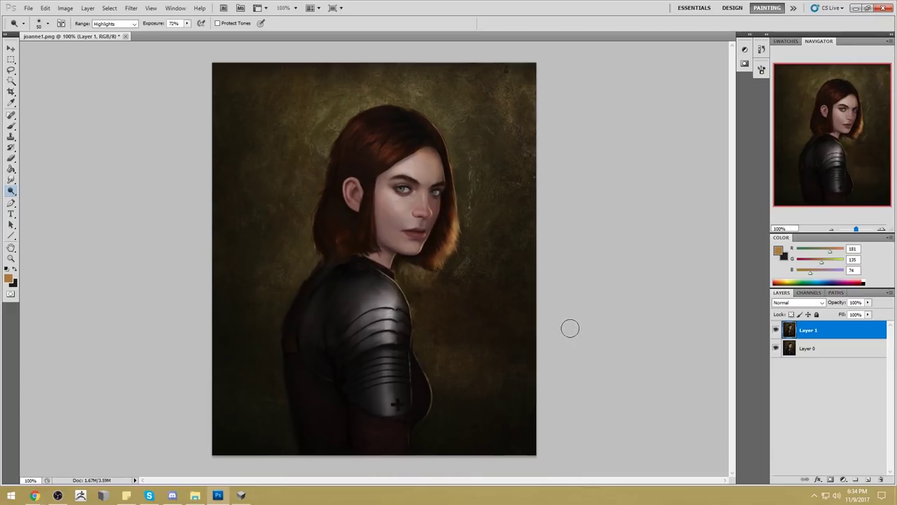
pyautogui.click(776, 330)
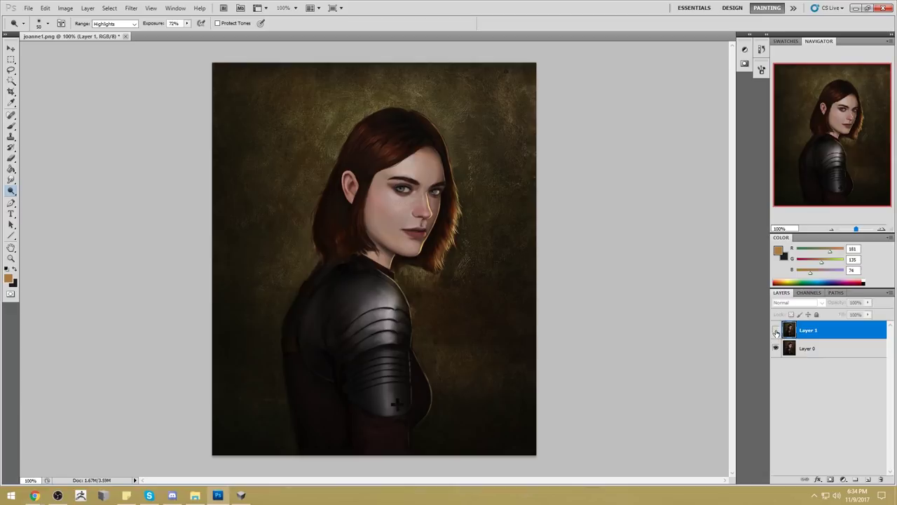
pyautogui.click(775, 329)
pyautogui.click(775, 329)
pyautogui.click(775, 330)
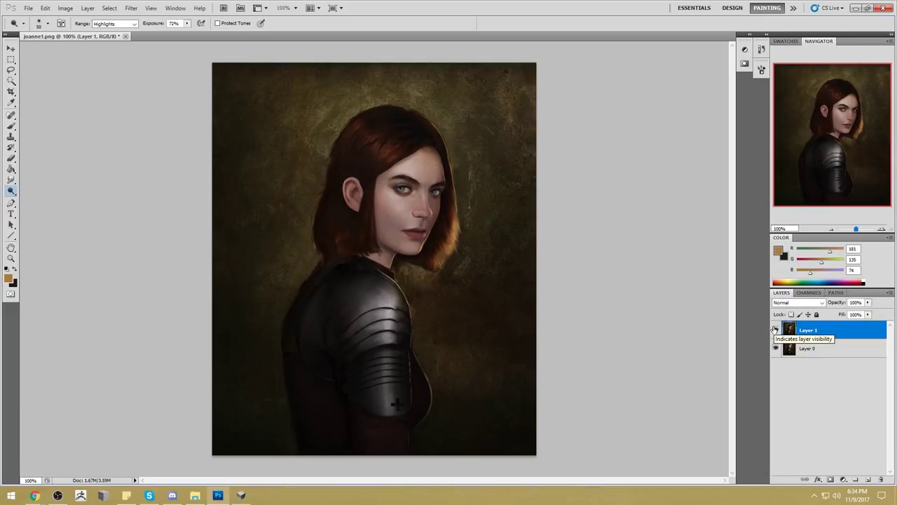
pyautogui.click(775, 329)
pyautogui.click(775, 330)
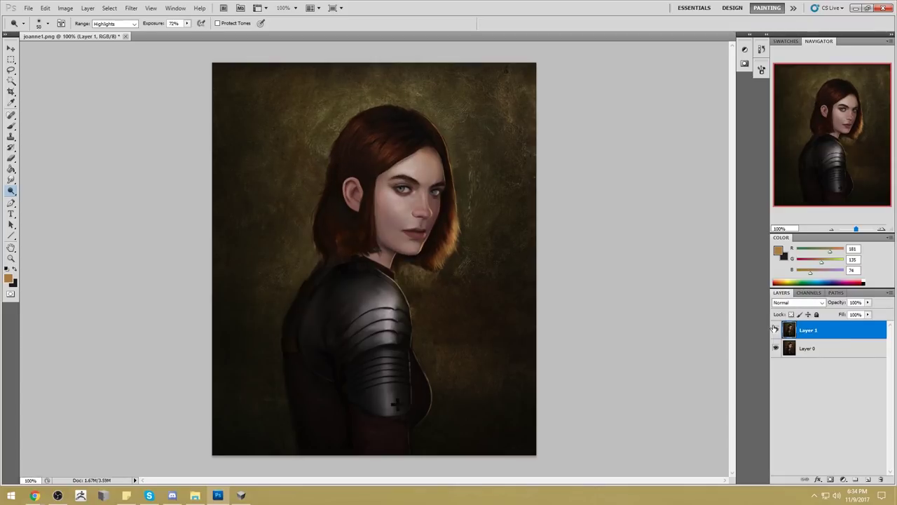
pyautogui.click(775, 329)
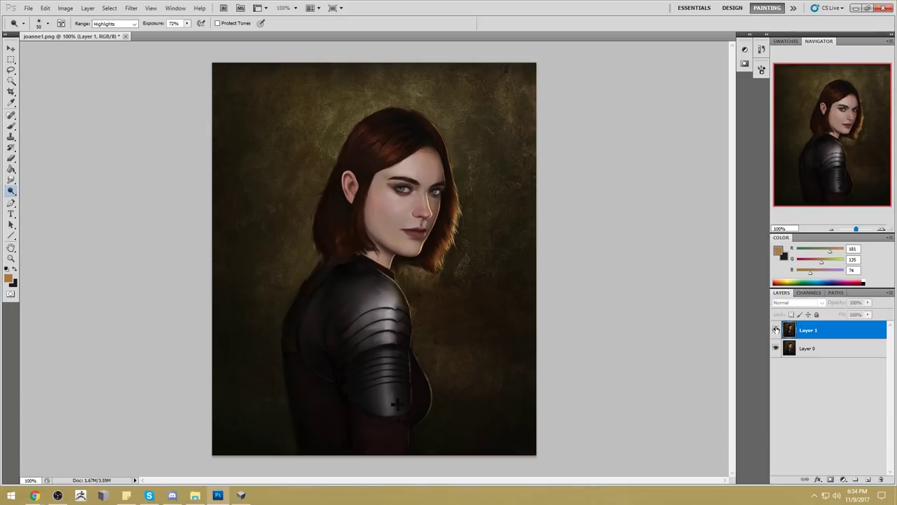
pyautogui.click(776, 330)
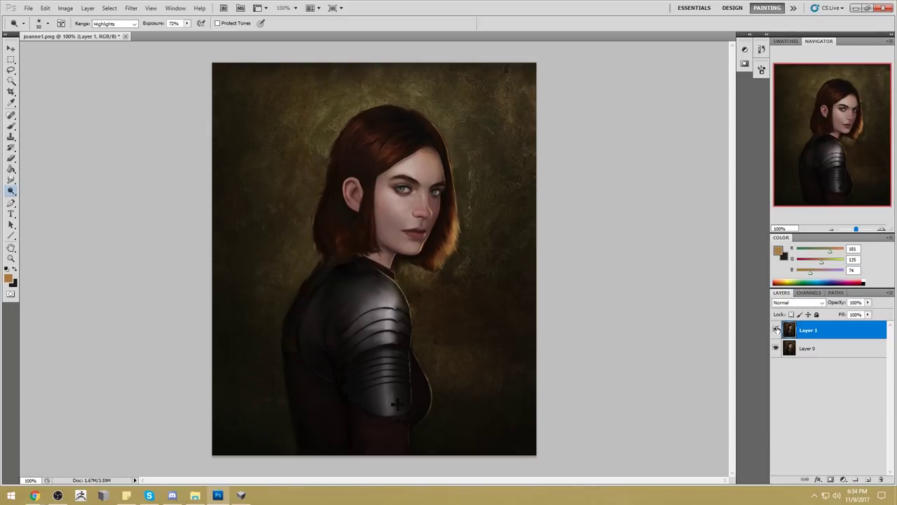
# Compare the whole portrait with and without Layer 1 at 66.67% zoom.
pyautogui.hotkey('ctrl', '0')
pyautogui.hotkey('ctrl', '-')
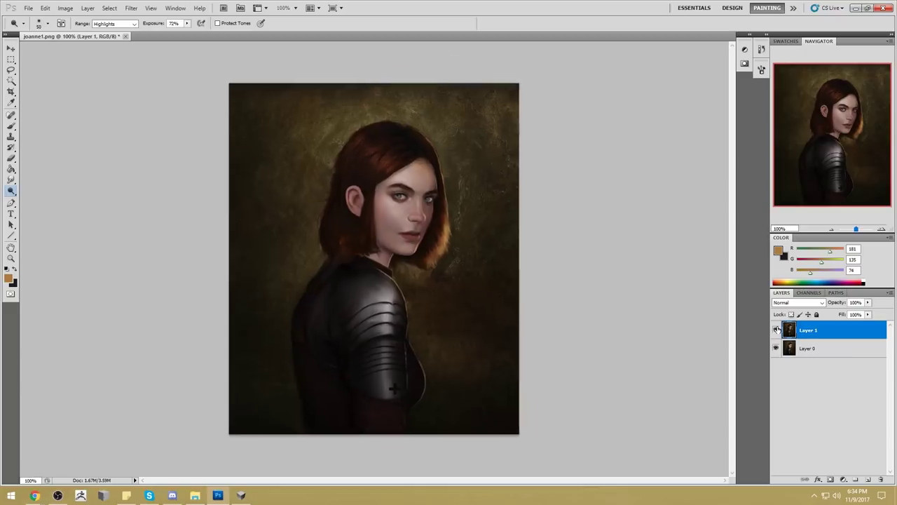
pyautogui.click(776, 330)
pyautogui.click(776, 330)
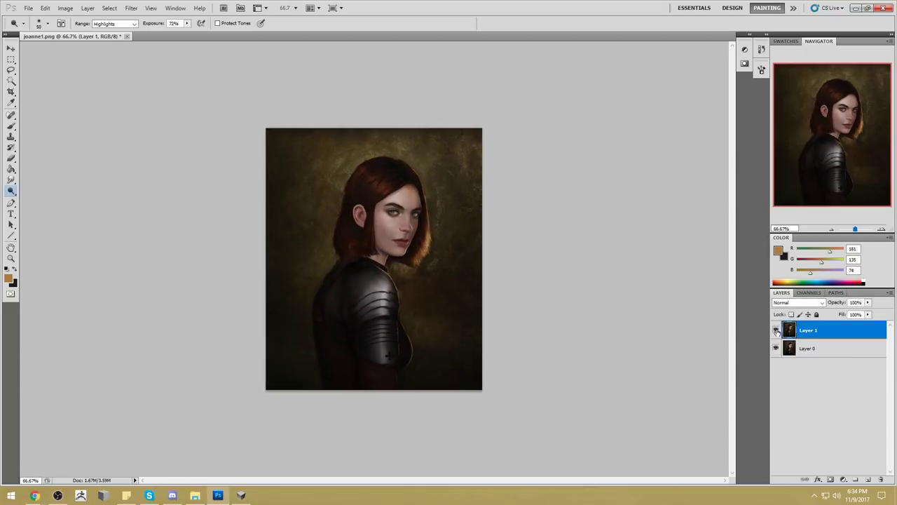
pyautogui.click(776, 331)
pyautogui.click(776, 330)
pyautogui.click(776, 330)
pyautogui.click(776, 330)
pyautogui.click(776, 330)
pyautogui.click(776, 331)
pyautogui.click(776, 330)
pyautogui.click(776, 330)
pyautogui.click(776, 330)
pyautogui.click(776, 330)
# Lasso the background to the upper left of the head and apply a Gaussian Blur to it.
pyautogui.press('l')
pyautogui.moveTo(397, 130); pyautogui.dragTo(262, 77)
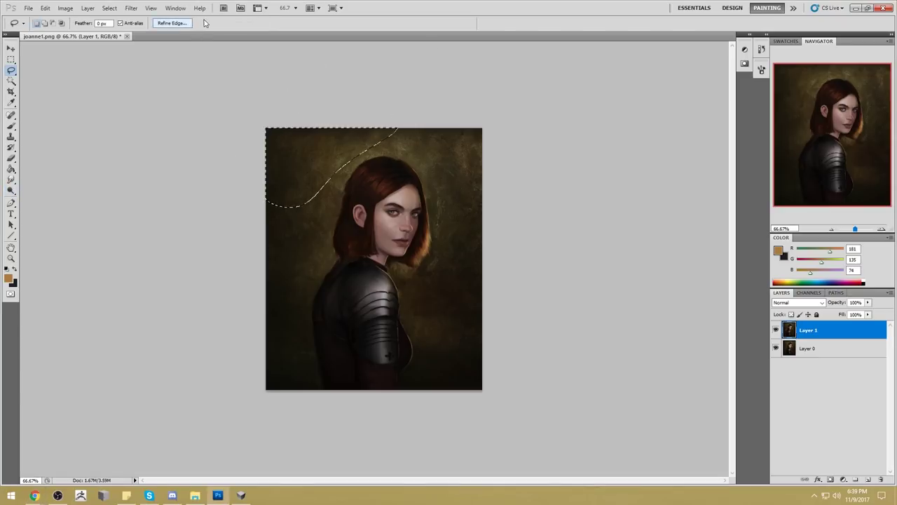
pyautogui.click(132, 8)
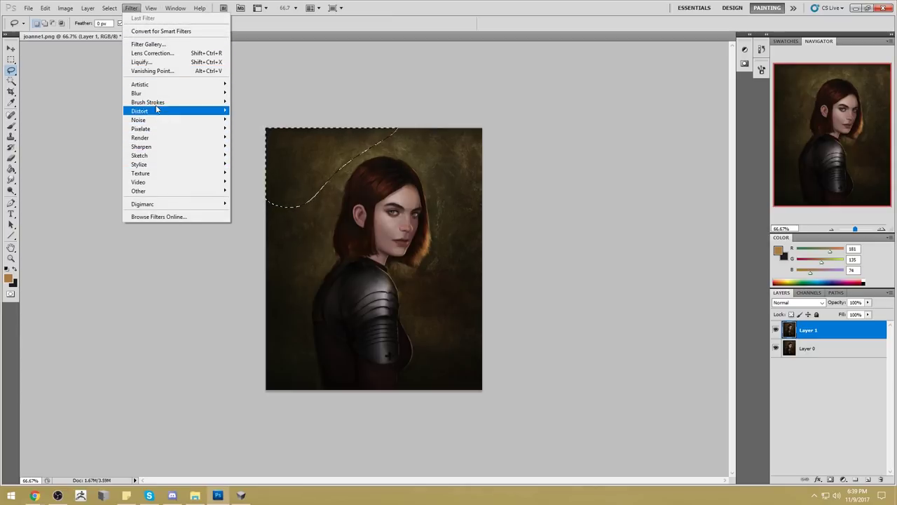
pyautogui.moveTo(161, 94)
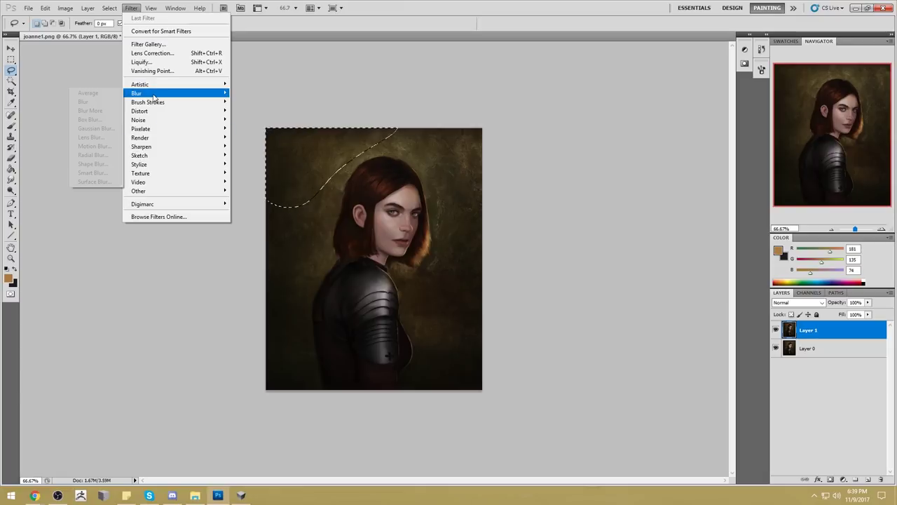
pyautogui.click(96, 129)
pyautogui.moveTo(573, 275); pyautogui.dragTo(569, 278)
pyautogui.click(681, 150)
# Apply the Palette Knife filter to the selected background with reduced stroke size and stroke detail.
pyautogui.click(131, 8)
pyautogui.moveTo(150, 85)
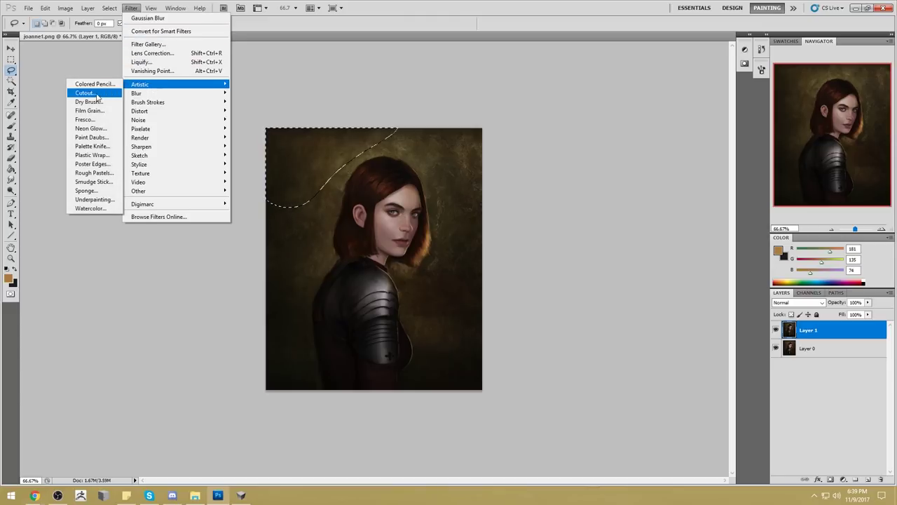
pyautogui.click(98, 149)
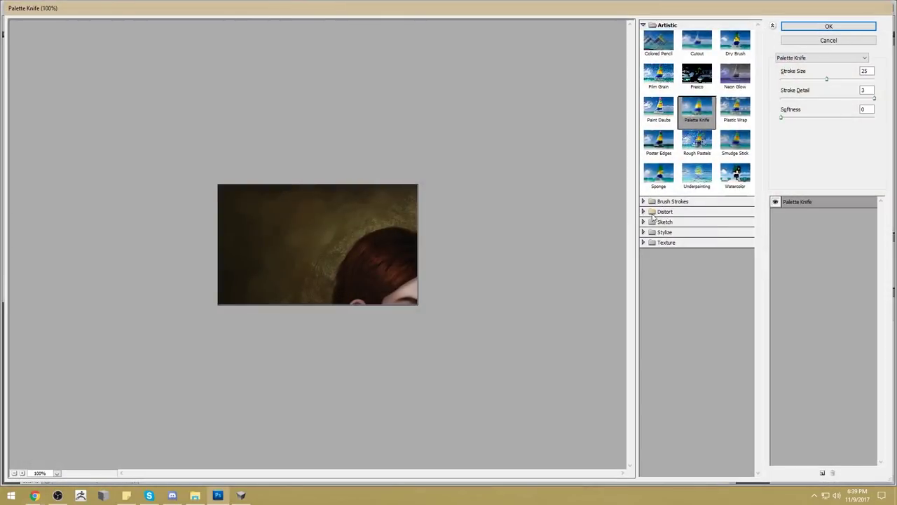
pyautogui.moveTo(826, 80); pyautogui.dragTo(789, 83)
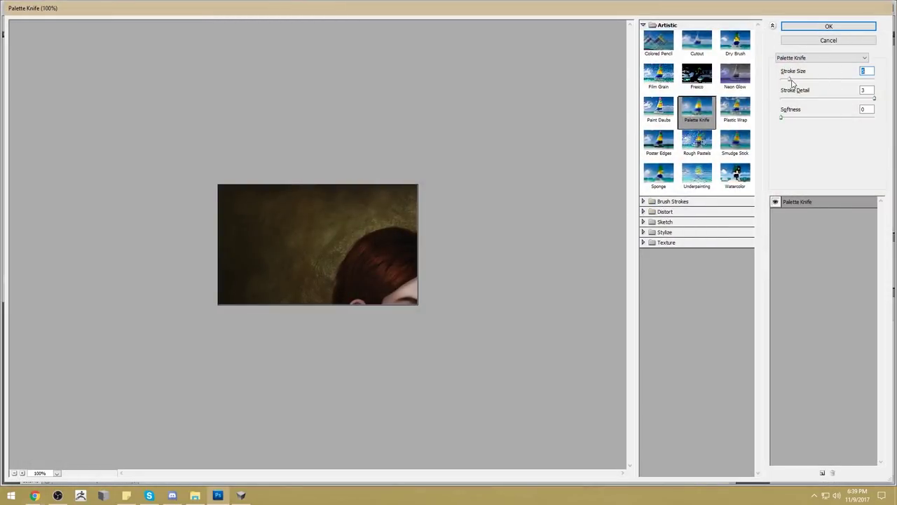
pyautogui.moveTo(875, 99); pyautogui.dragTo(834, 100)
pyautogui.press('Return')
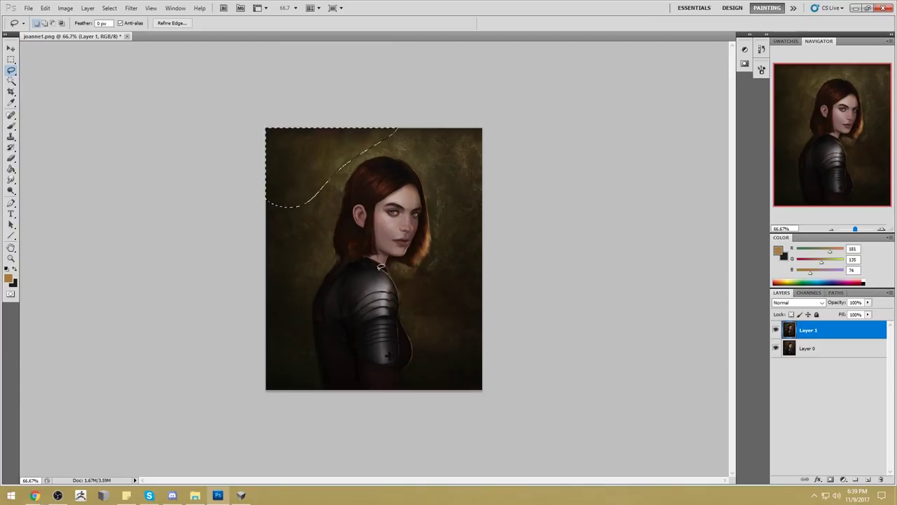
# Adjust the selected background's colour with Hue/Saturation and clear the selection.
pyautogui.hotkey('ctrl', 'u')
pyautogui.moveTo(594, 239); pyautogui.dragTo(581, 237)
pyautogui.press('Return')
pyautogui.press('m')
pyautogui.rightClick(450, 163)
pyautogui.click(466, 169)
# Brighten the hair and shoulder armour with a Dodge brush on Highlights at 72% exposure, undoing the excess strokes.
pyautogui.click(10, 191)
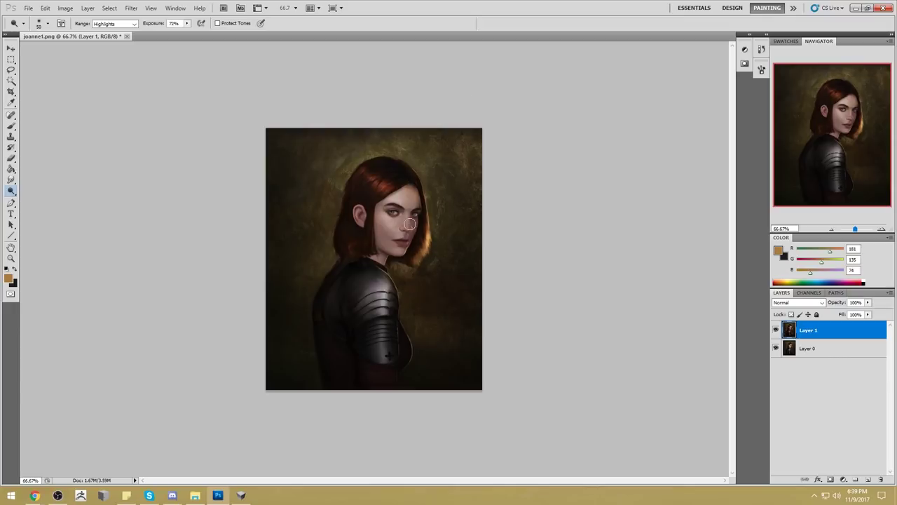
pyautogui.moveTo(390, 296)
pyautogui.mouseDown()
pyautogui.moveTo(379, 304)
pyautogui.moveTo(369, 279)
pyautogui.moveTo(380, 262)
pyautogui.mouseUp()
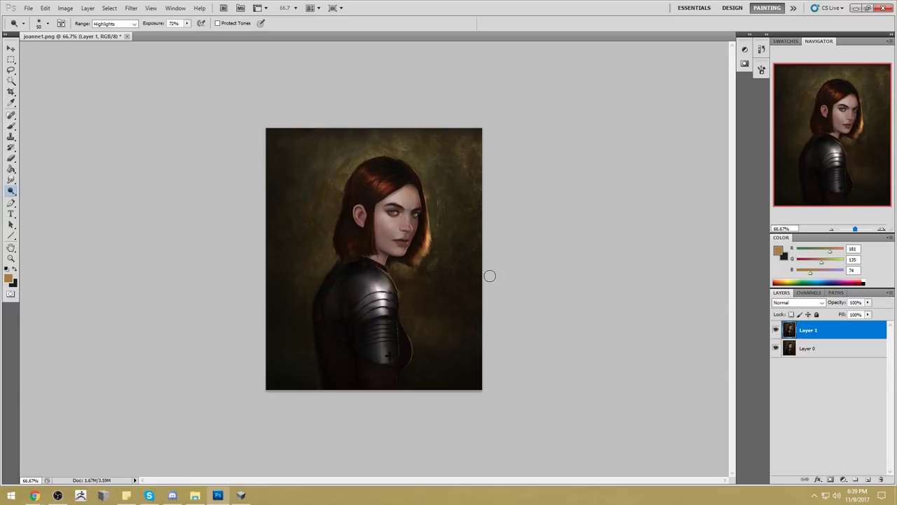
pyautogui.hotkey('ctrl', 'z')
pyautogui.moveTo(379, 294); pyautogui.dragTo(370, 279)
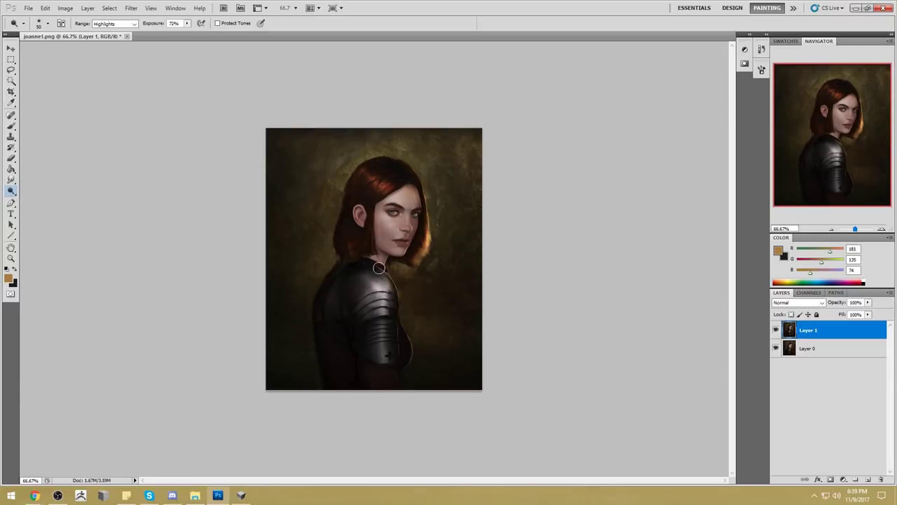
pyautogui.press(']')
pyautogui.press(']')
pyautogui.press(']')
pyautogui.press(']')
pyautogui.hotkey('ctrl', 'alt', 'z')
pyautogui.hotkey('ctrl', 'alt', 'z')
# Check Layer 1 against the original once more and merge it down into Layer 0.
pyautogui.click(776, 330)
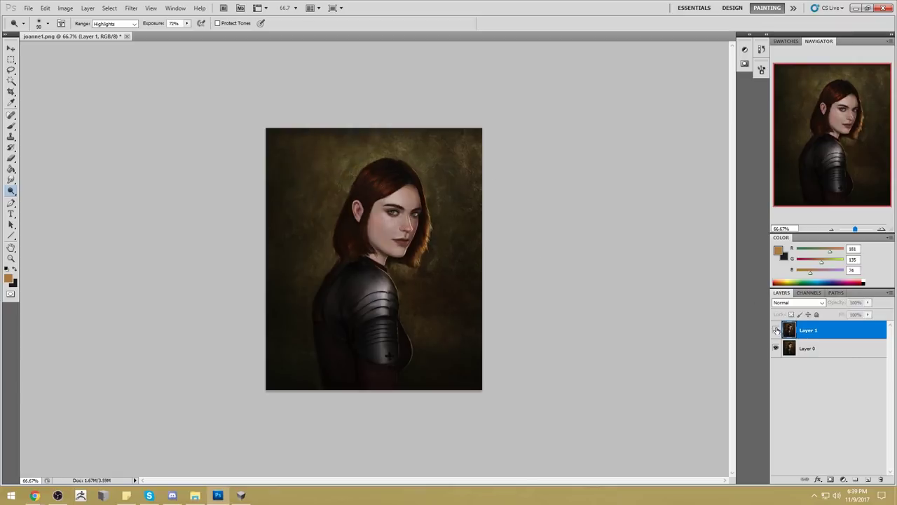
pyautogui.click(776, 330)
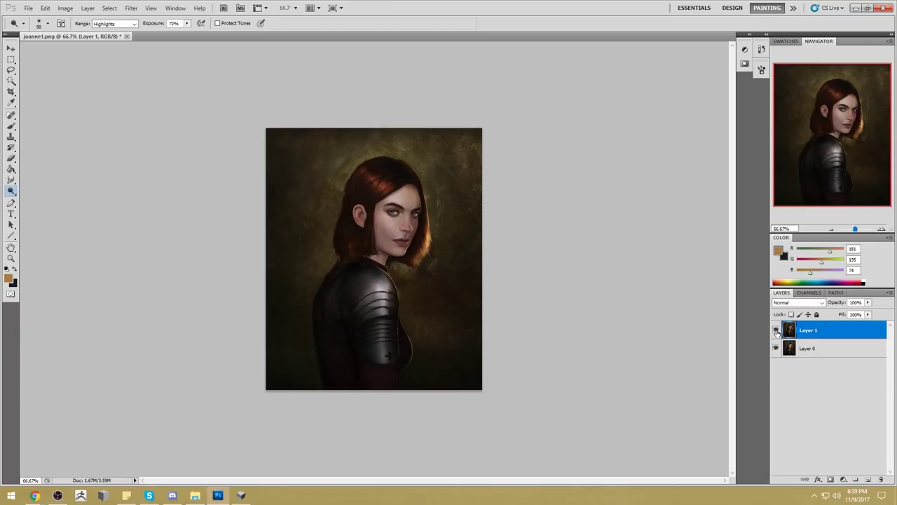
pyautogui.rightClick(819, 332)
pyautogui.click(817, 300)
# Close joanne1.png and save its changes.
pyautogui.click(127, 36)
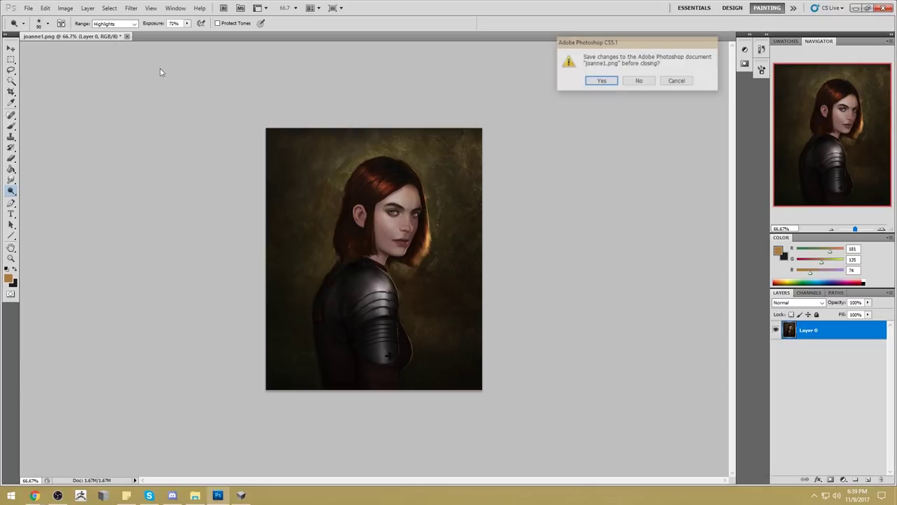
pyautogui.click(597, 80)
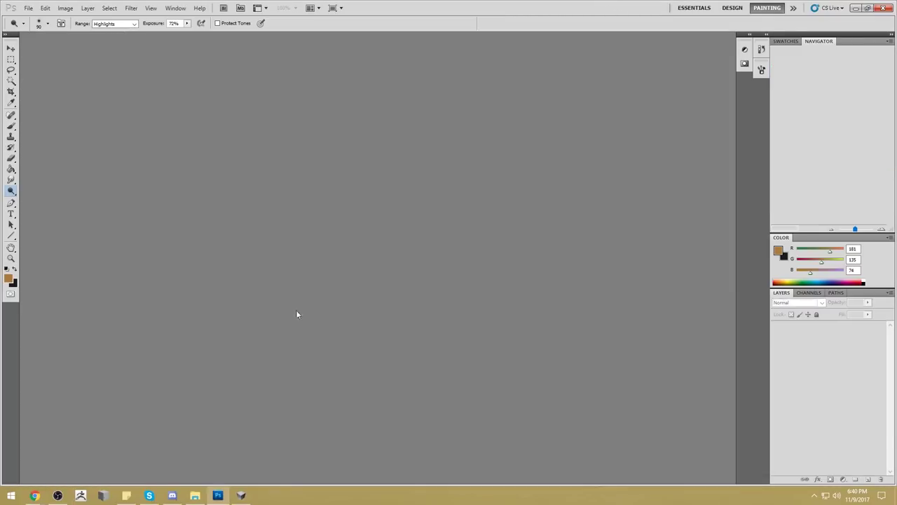
# Bring up PortraitStudio and minimise Photoshop.
pyautogui.click(241, 495)
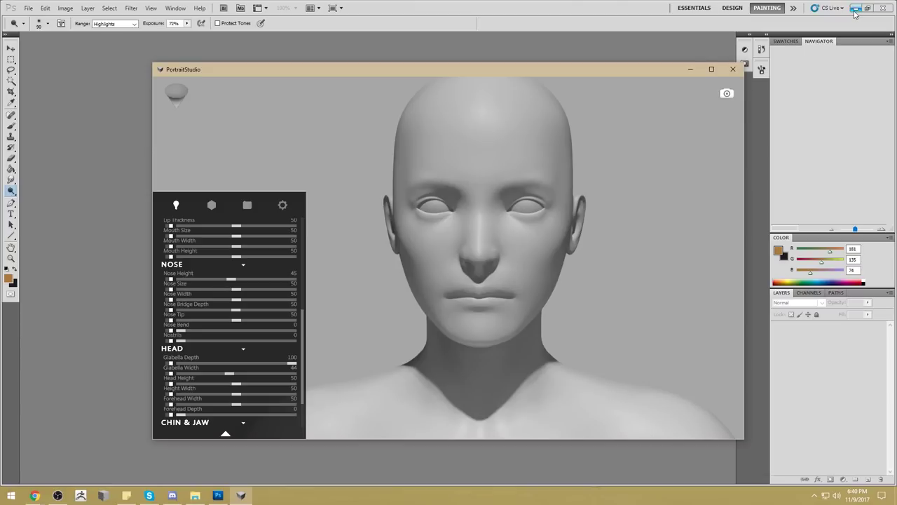
pyautogui.click(856, 9)
pyautogui.click(640, 29)
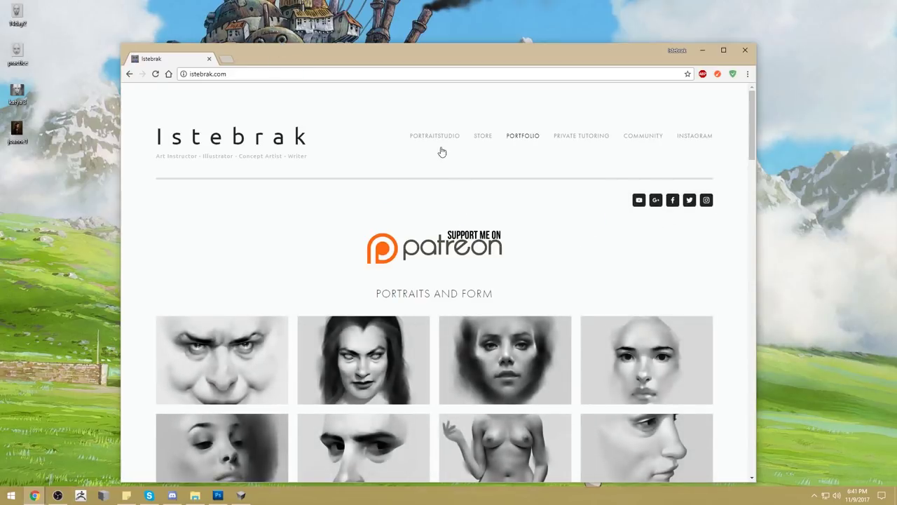
# Open the Google+ community linked on istebrak.com in a new browser tab and switch to it.
pyautogui.rightClick(656, 201)
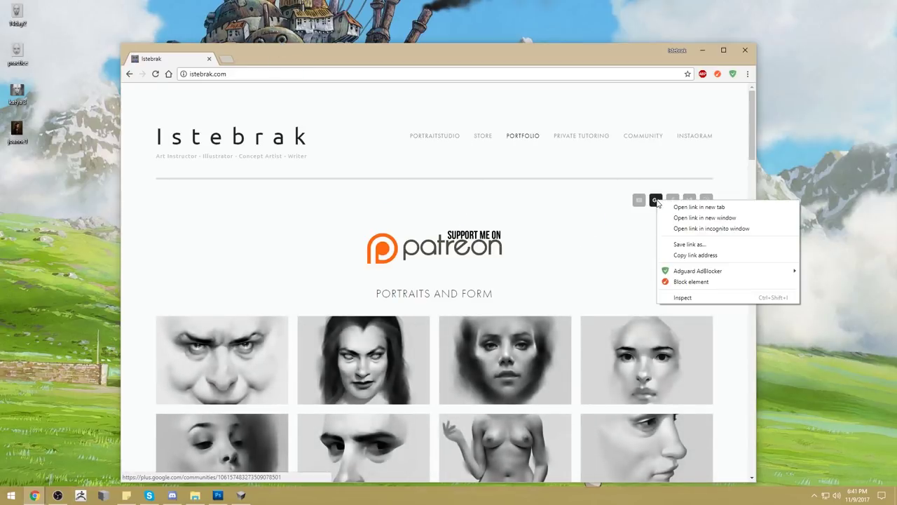
pyautogui.click(694, 206)
pyautogui.click(256, 60)
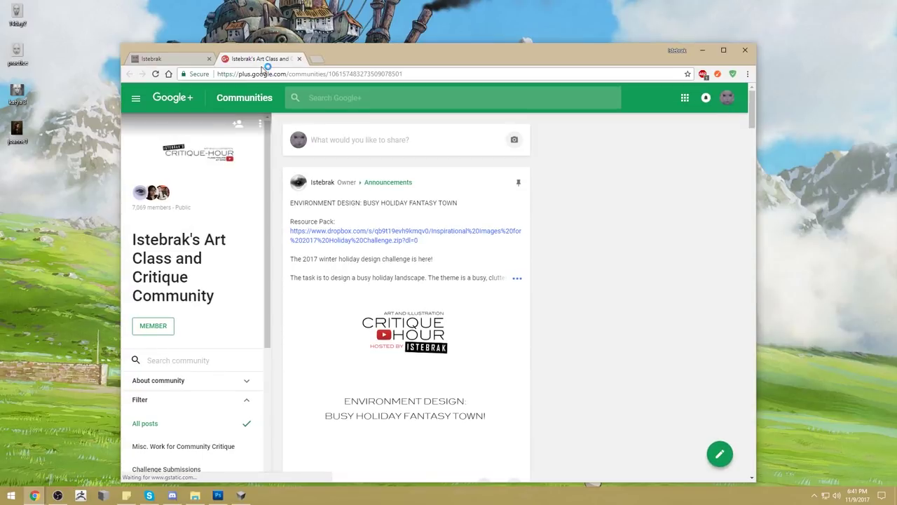
# Filter the community to Announcements and highlight the "ENVIRONMENT DESIGN: BUSY HOLIDAY FANTASY TOWN" title.
pyautogui.scroll(-2, 204, 403)
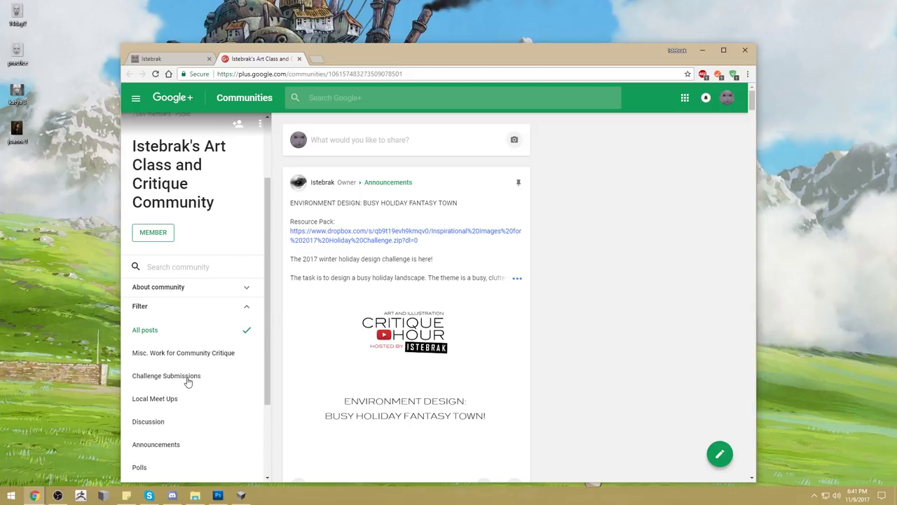
pyautogui.scroll(-2, 188, 382)
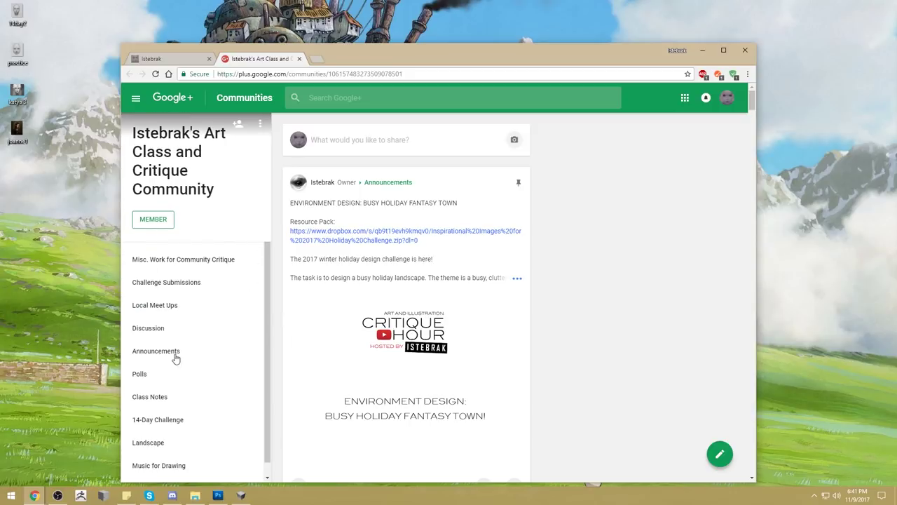
pyautogui.click(176, 354)
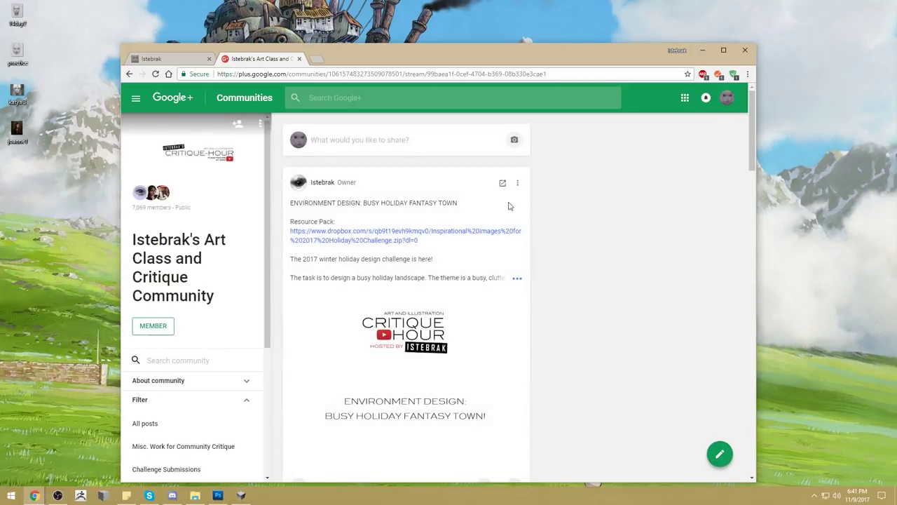
pyautogui.moveTo(459, 205); pyautogui.dragTo(293, 204)
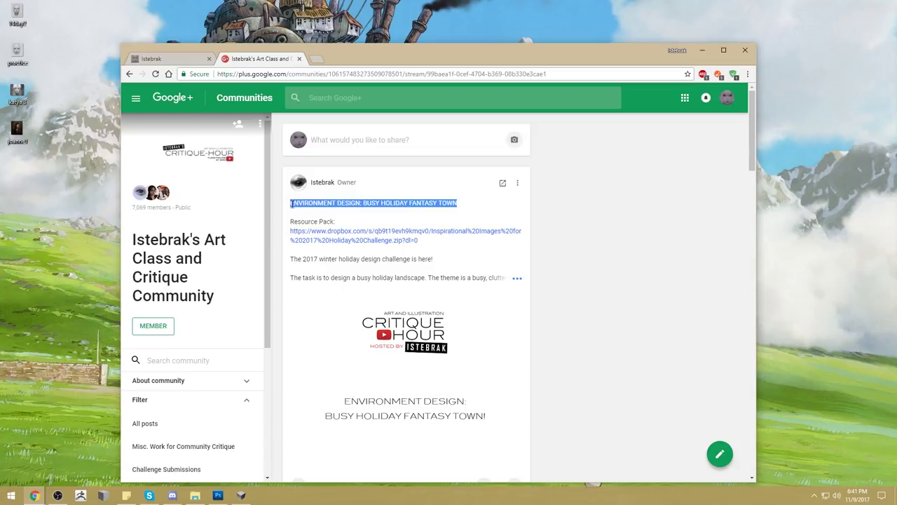
# Return to the Istebrak home page, close its tab and switch away from the browser.
pyautogui.click(188, 59)
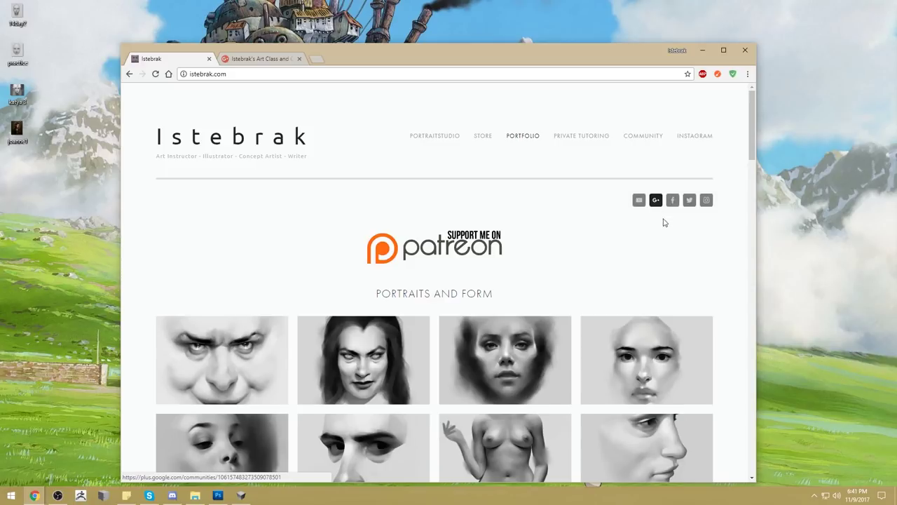
pyautogui.click(209, 59)
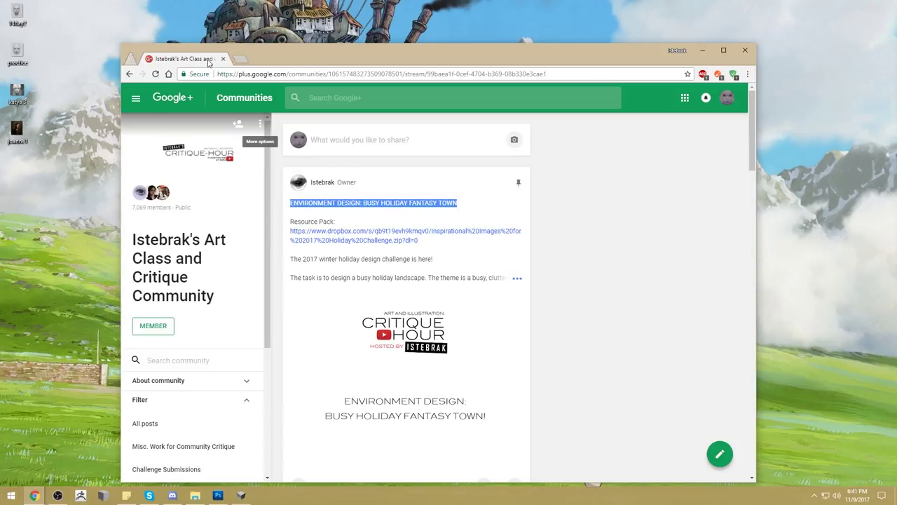
pyautogui.hotkey('alt', 'Tab')
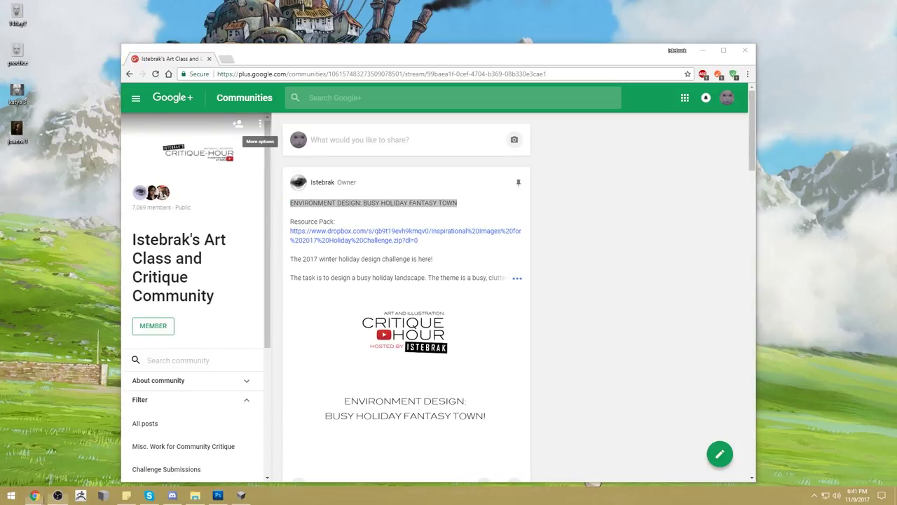